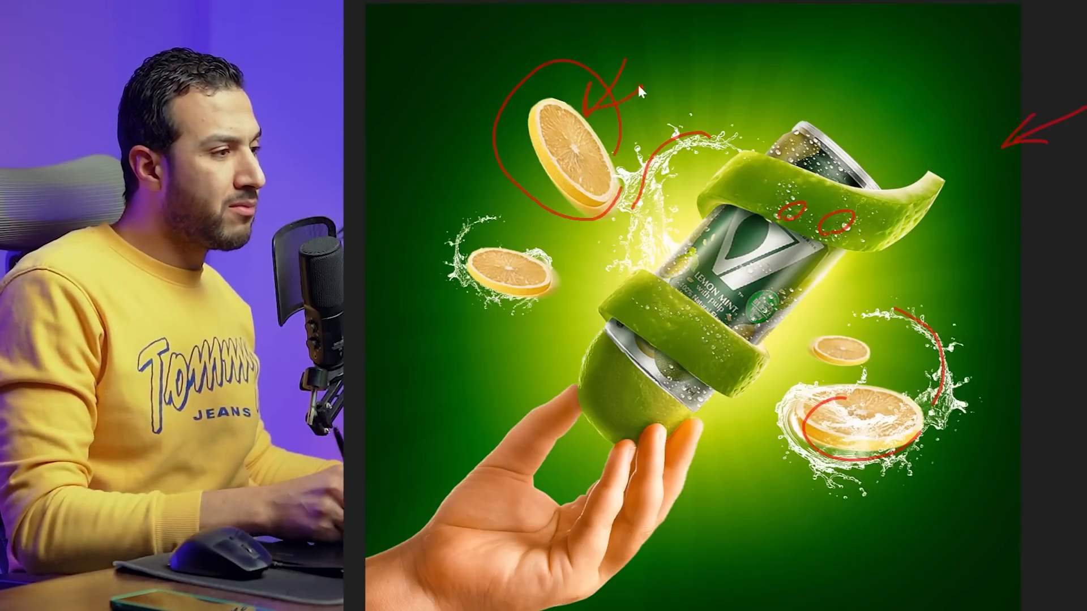
# Compare the can with and without the Group 1 copy 2 shading over it
pyautogui.moveTo(971, 226)
pyautogui.mouseDown()
pyautogui.moveTo(917, 224)
pyautogui.moveTo(949, 229)
pyautogui.mouseUp()
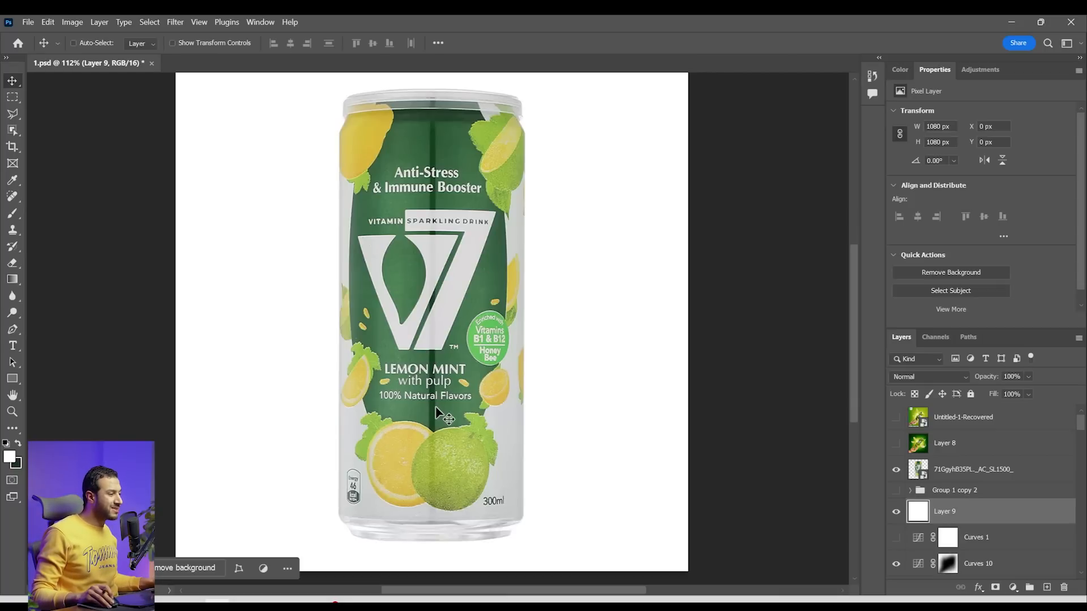
pyautogui.press('alt')
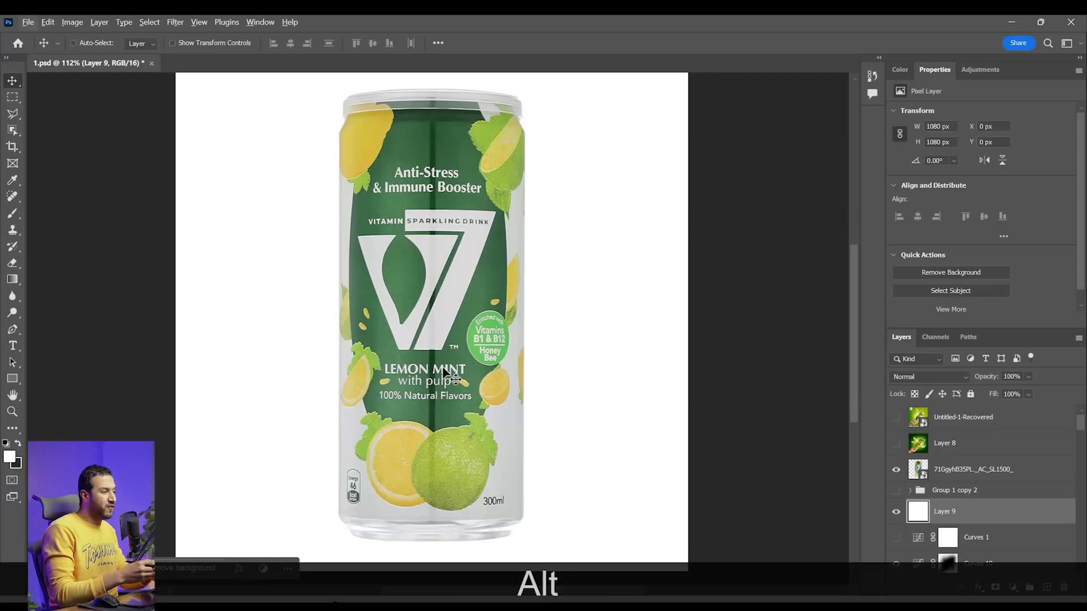
pyautogui.press('z')
pyautogui.moveTo(429, 247); pyautogui.dragTo(540, 313)
pyautogui.press('space')
pyautogui.press('z')
pyautogui.press('space')
pyautogui.press('z')
pyautogui.press('z')
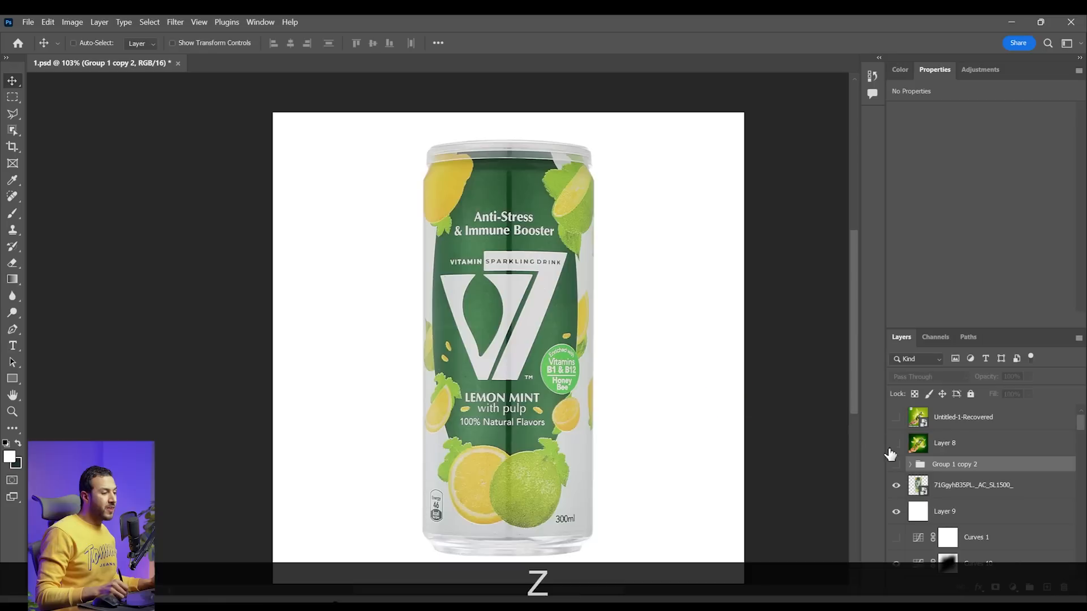
pyautogui.click(895, 465)
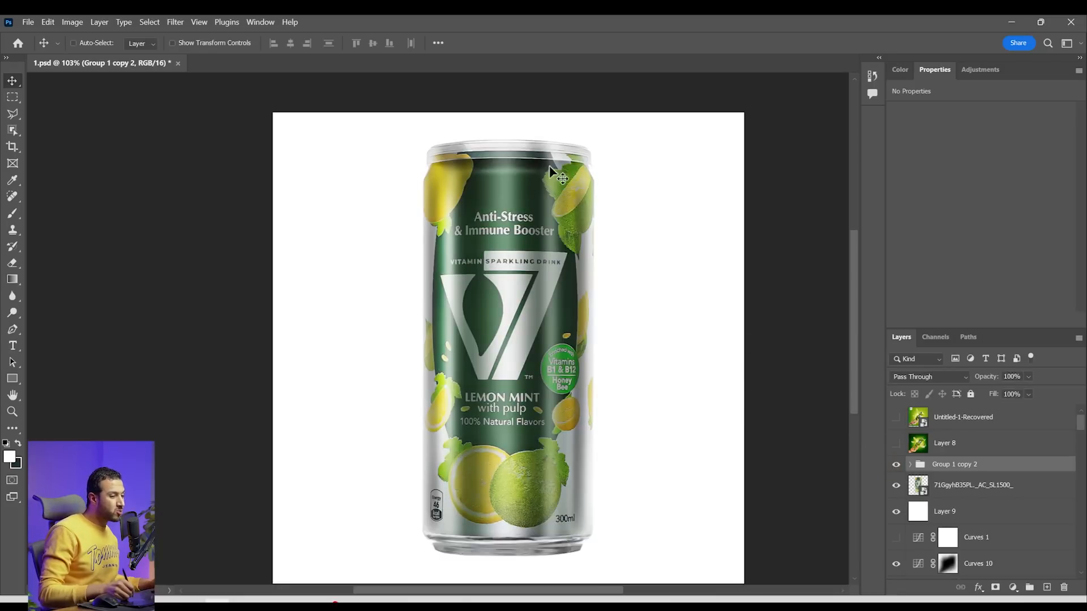
pyautogui.click(896, 464)
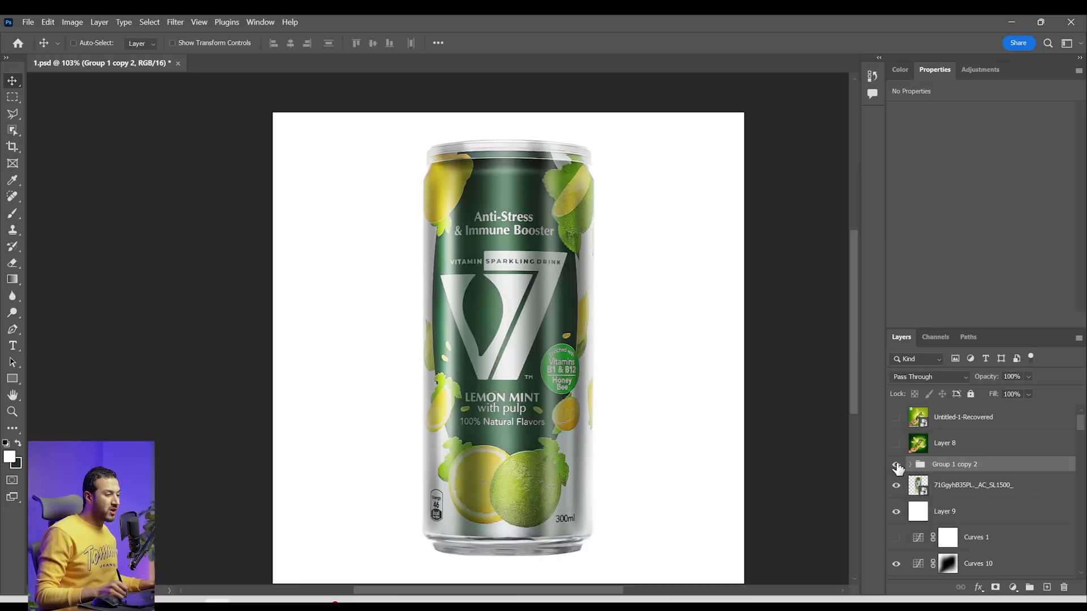
# Create a new document 4000 pixels wide and 4000 pixels high at 300 pixels per inch
pyautogui.hotkey('ctrl', 'n')
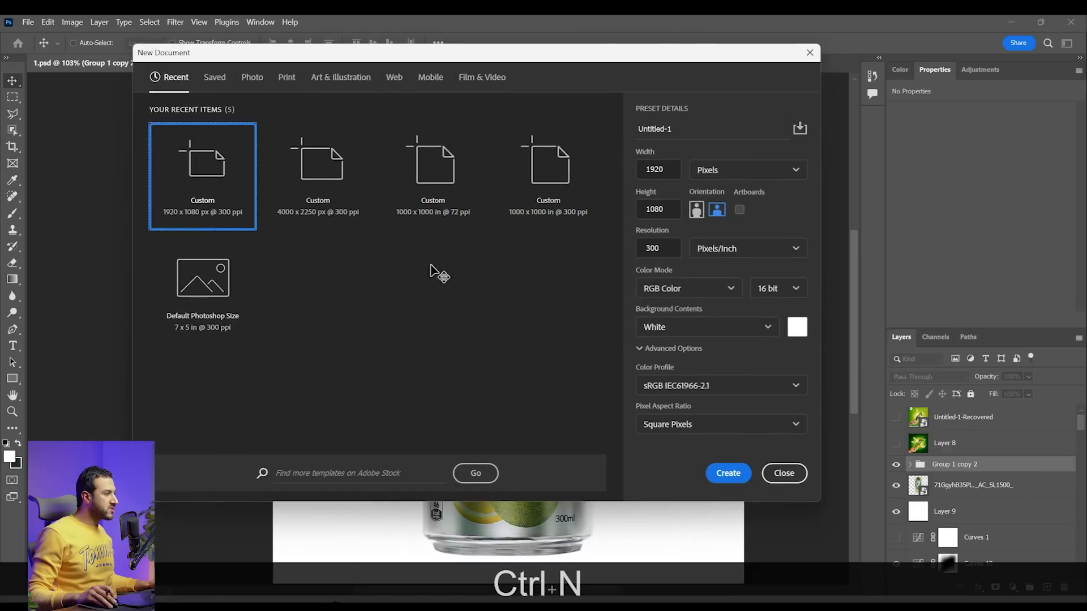
pyautogui.moveTo(667, 171); pyautogui.dragTo(627, 172)
pyautogui.write('4000')
pyautogui.press('Tab')
pyautogui.write('4000')
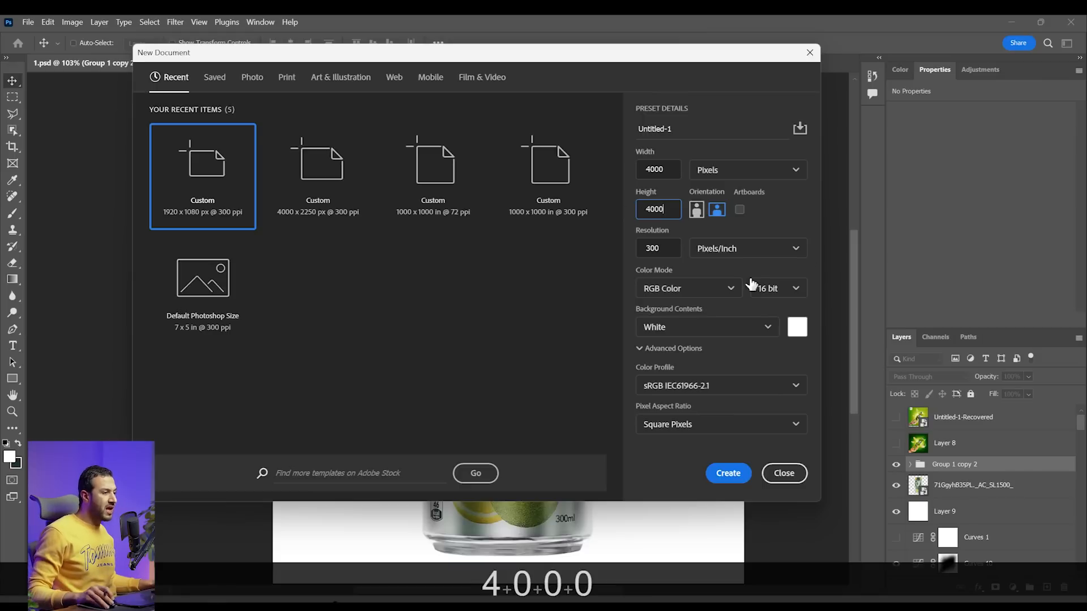
pyautogui.click(726, 474)
# Place the can image 71GgyhB35PL._AC_SL1500_ in the new document and centre it on the canvas
pyautogui.hotkey('alt', 'Tab')
pyautogui.moveTo(139, 149); pyautogui.dragTo(539, 321)
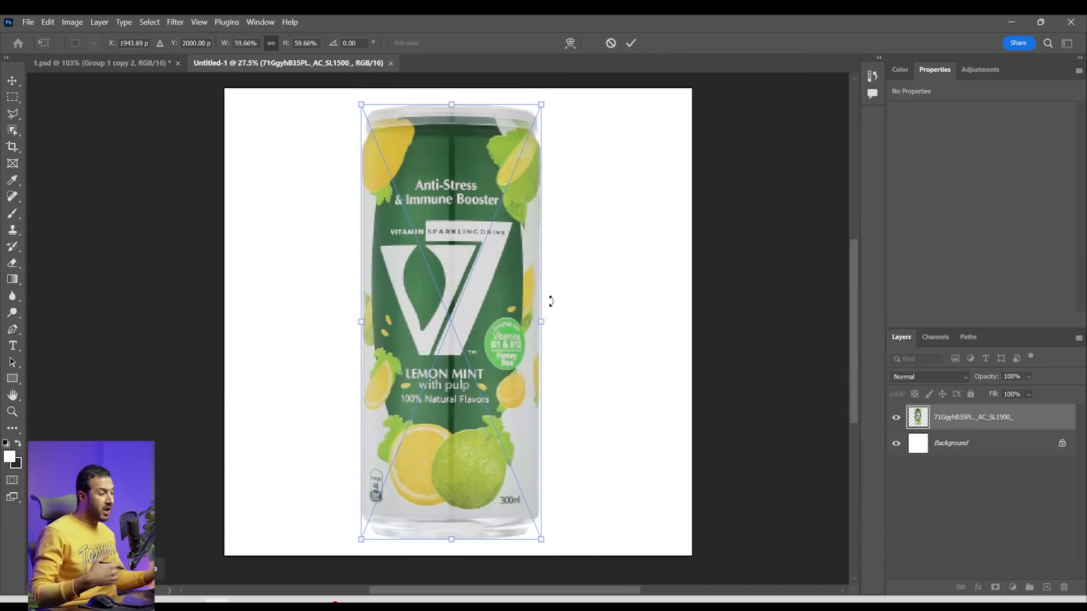
pyautogui.press('Return')
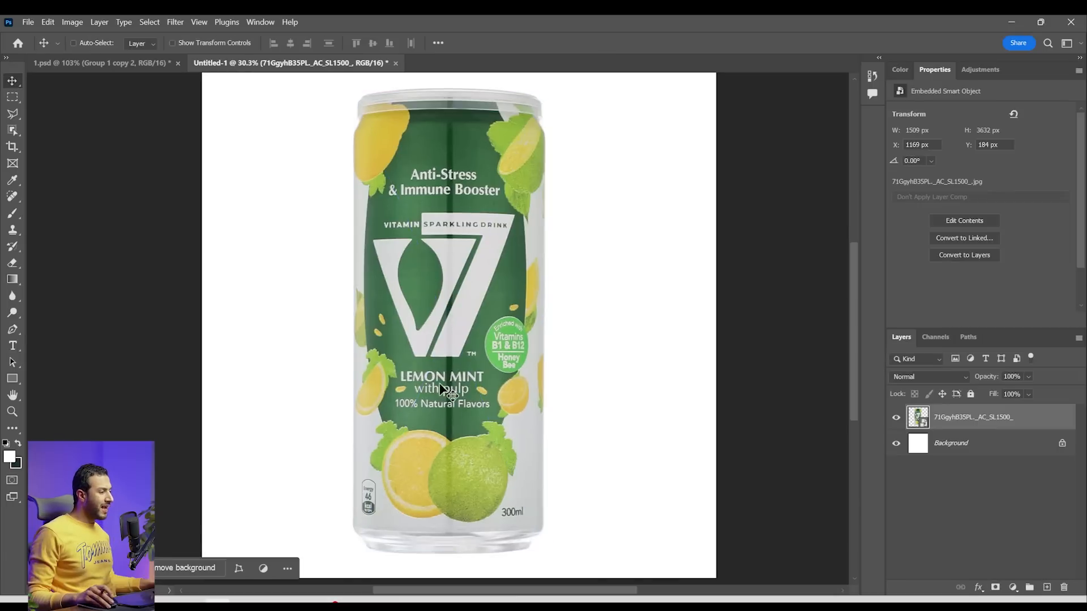
pyautogui.scroll(1, 479, 445)
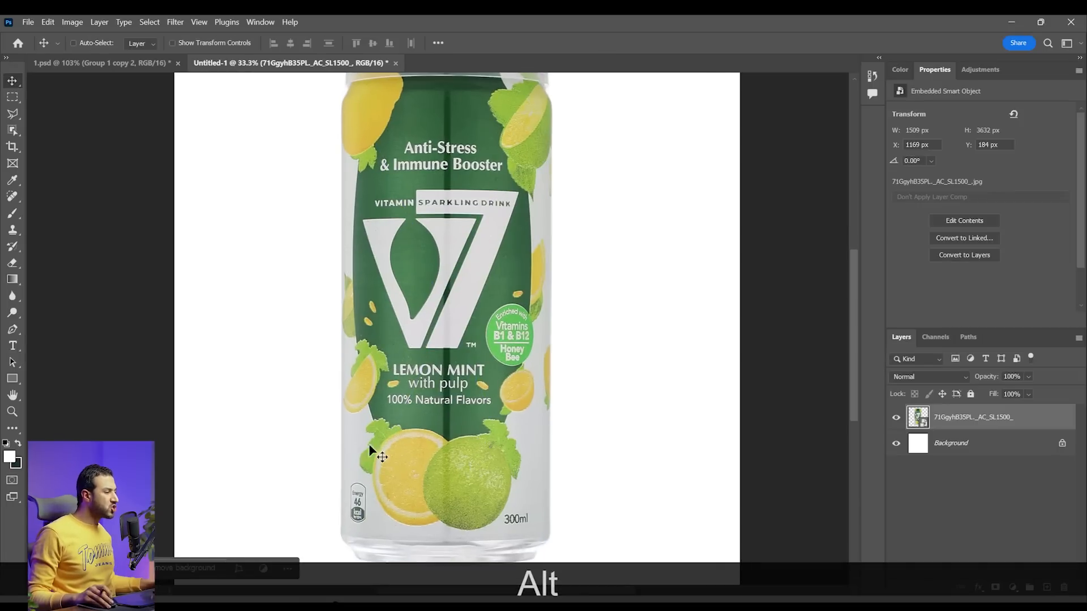
pyautogui.moveTo(565, 126); pyautogui.dragTo(573, 172)
pyautogui.scroll(-1, 408, 284)
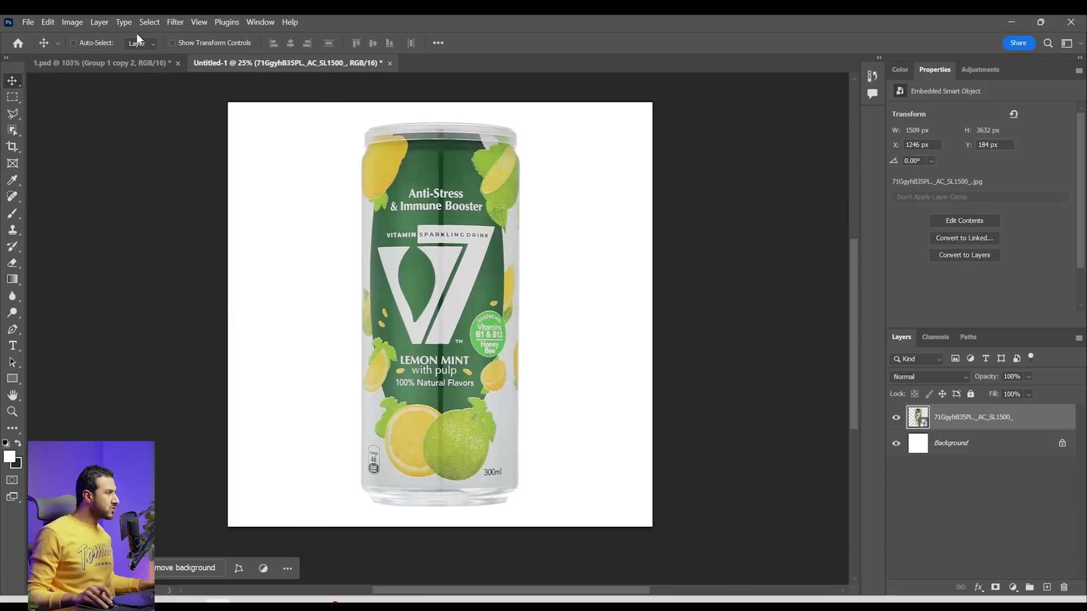
# Open the Camera Raw Filter on the can and set Contrast to +47, Highlights to +19 and Shadows to -30
pyautogui.click(173, 23)
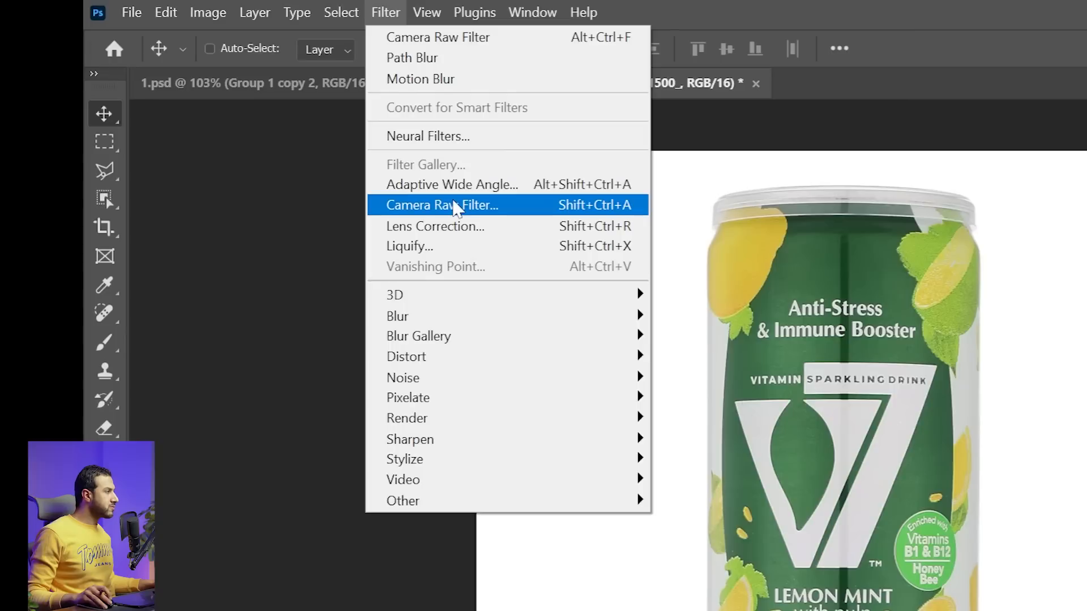
pyautogui.click(456, 206)
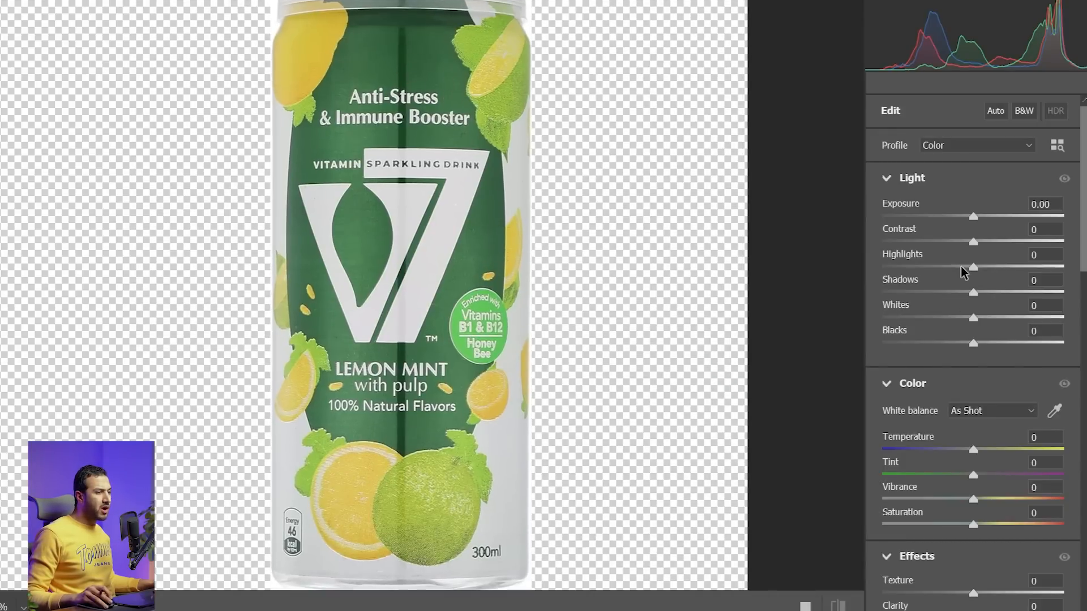
pyautogui.moveTo(983, 247); pyautogui.dragTo(954, 292)
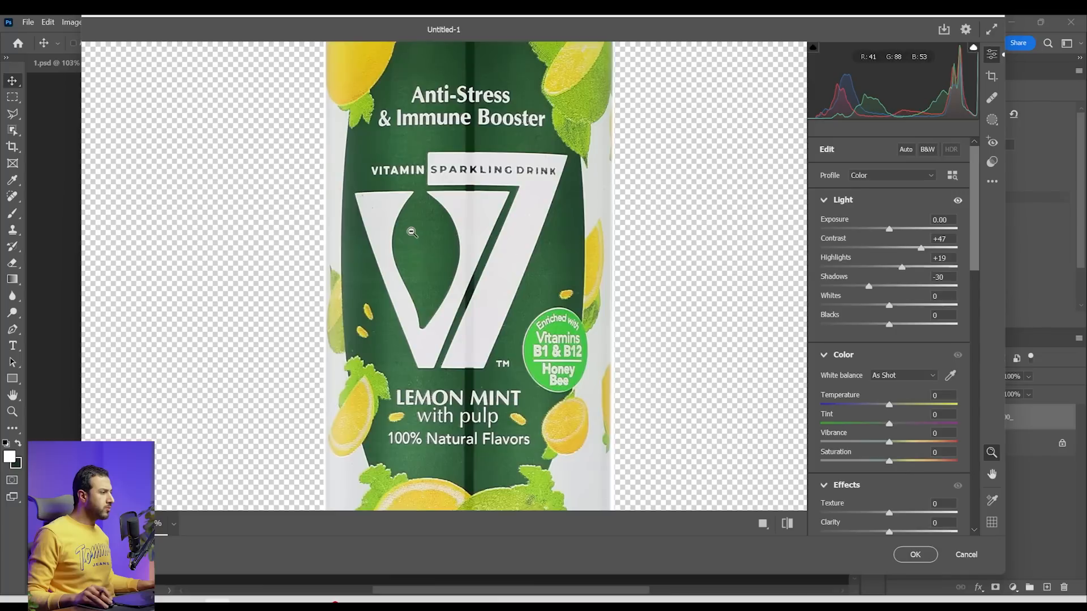
# Set the can's Texture to +14 and Clarity to +32 in the Camera Raw Filter
pyautogui.moveTo(411, 232); pyautogui.dragTo(457, 242)
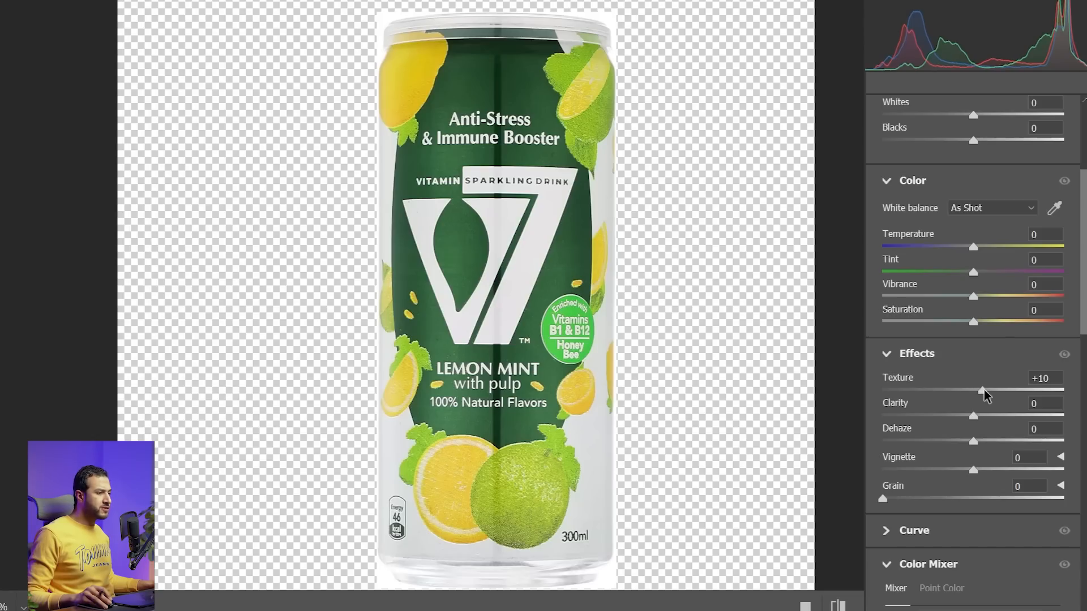
pyautogui.moveTo(978, 424); pyautogui.dragTo(1002, 419)
pyautogui.scroll(-2, 952, 499)
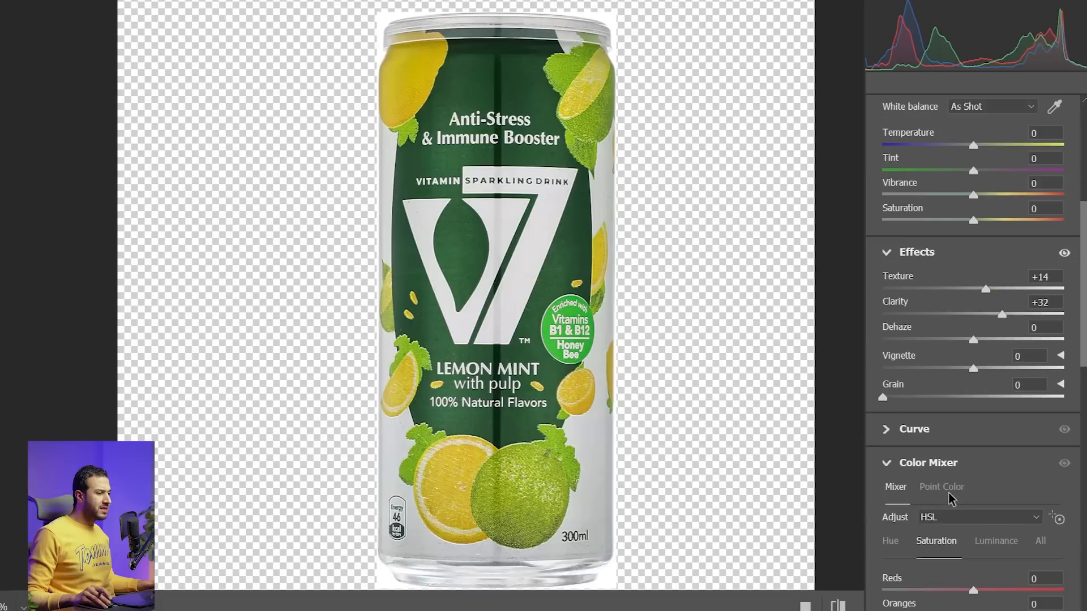
# Set Sharpening to 45 and Noise Reduction to about 32 in the Camera Raw detail settings
pyautogui.click(891, 469)
pyautogui.scroll(-3, 937, 518)
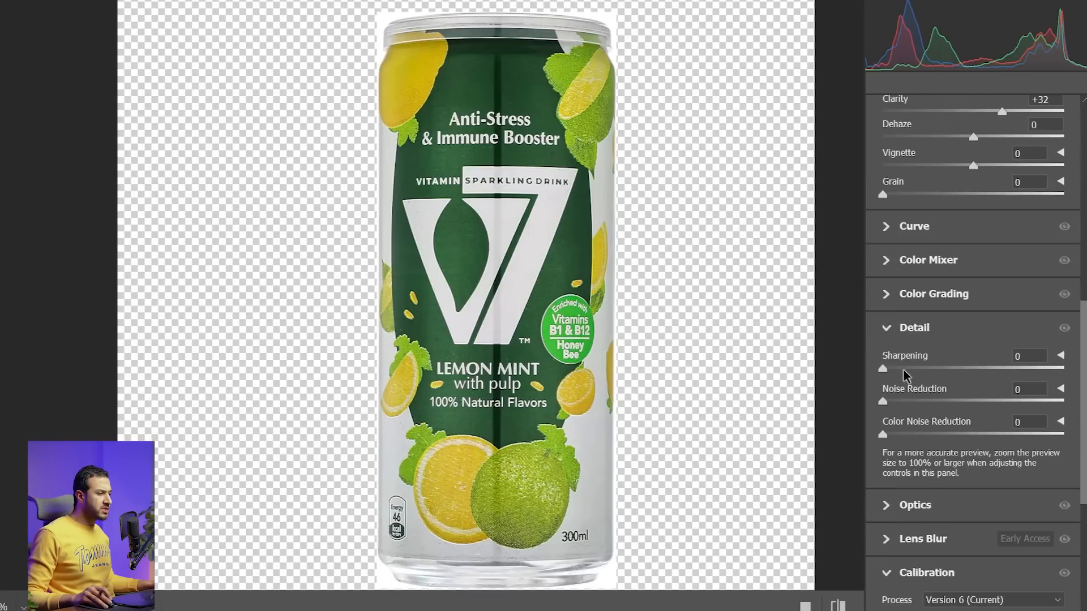
pyautogui.moveTo(920, 369); pyautogui.dragTo(937, 369)
pyautogui.moveTo(492, 123); pyautogui.dragTo(626, 208)
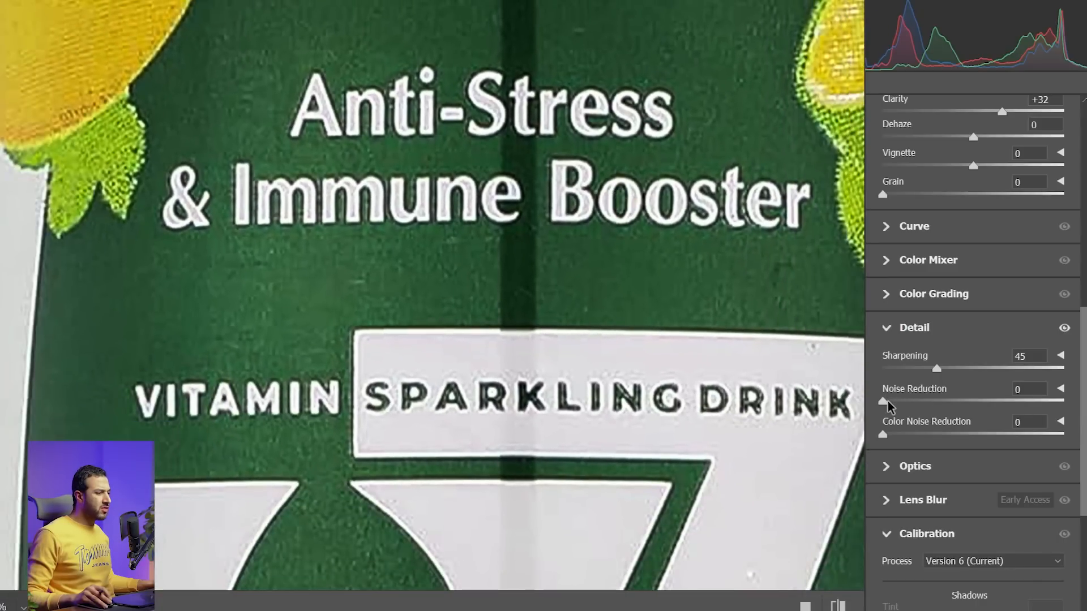
pyautogui.moveTo(884, 402); pyautogui.dragTo(913, 403)
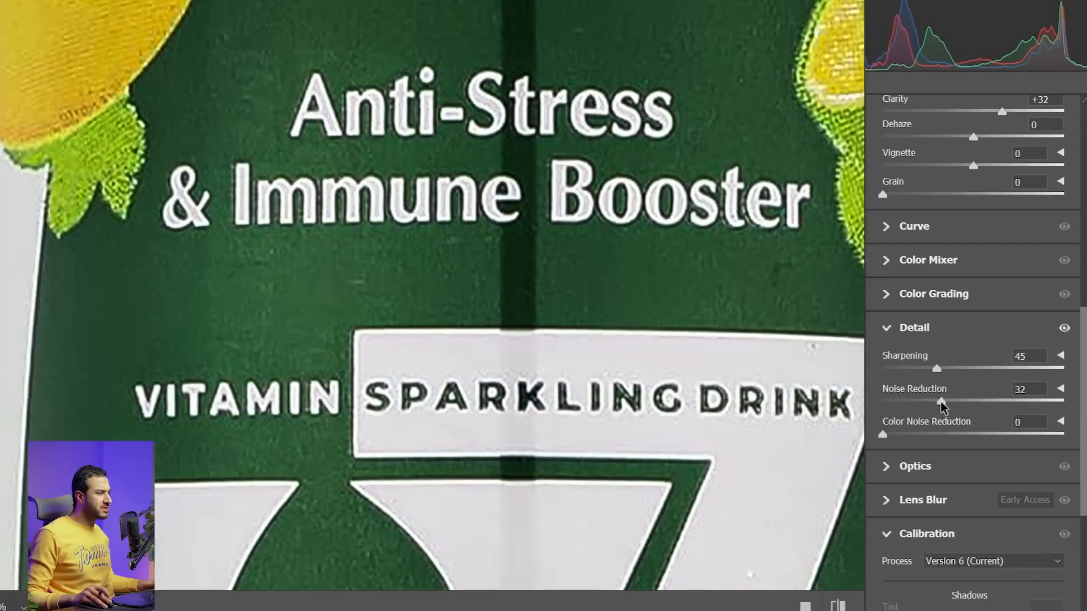
# Raise the can's Exposure to +0.35 and apply the Camera Raw Filter
pyautogui.moveTo(830, 361); pyautogui.dragTo(776, 381)
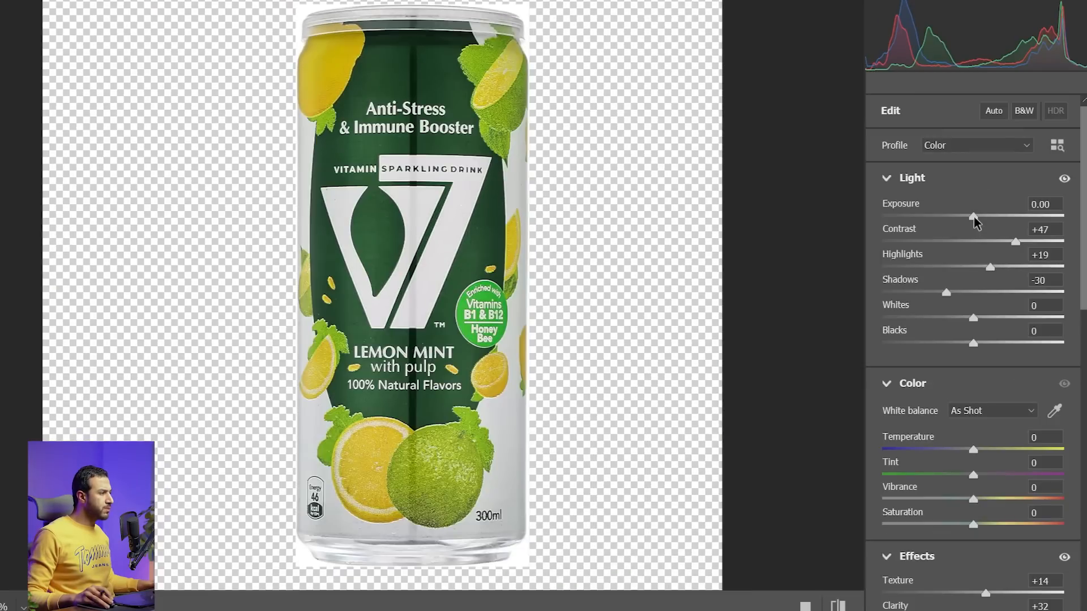
pyautogui.moveTo(974, 218); pyautogui.dragTo(980, 218)
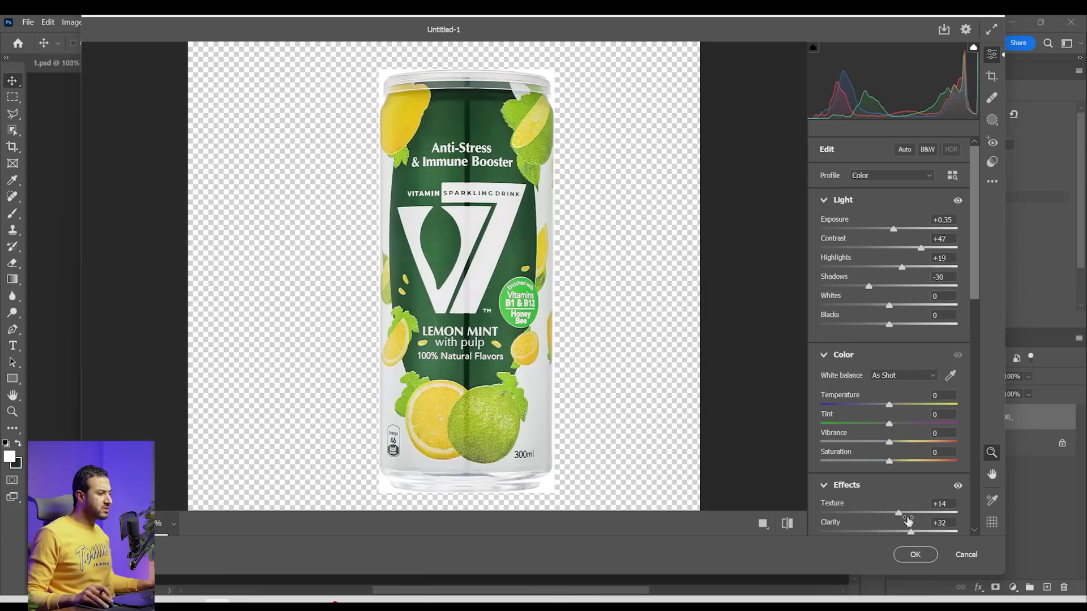
pyautogui.click(910, 554)
# Compare the can with and without its smart filter, and examine the label and the dark vertical stripe up close
pyautogui.click(924, 445)
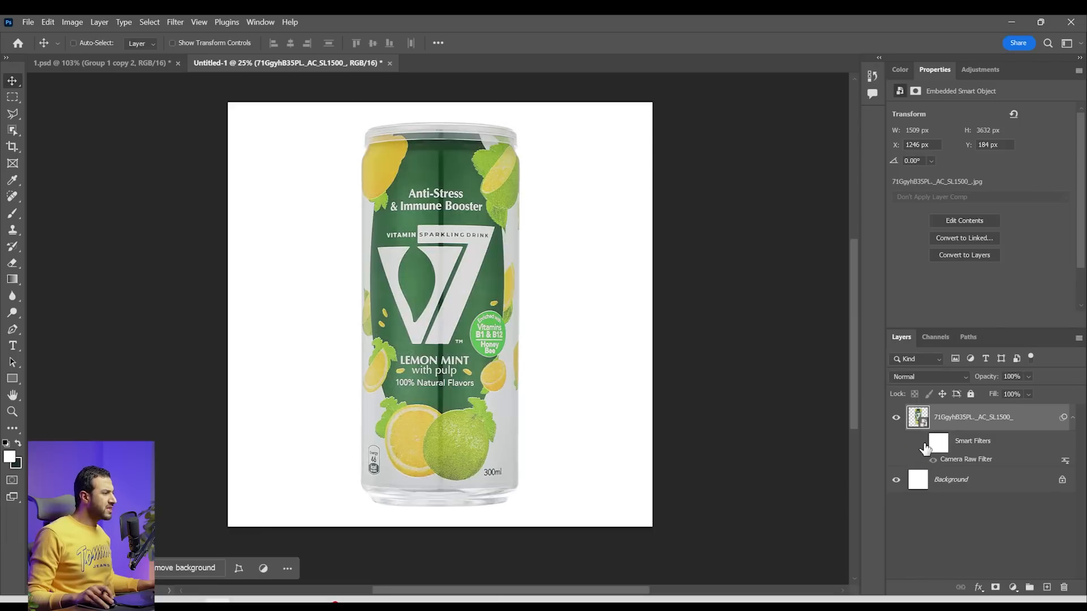
pyautogui.click(924, 444)
pyautogui.scroll(5, 441, 258)
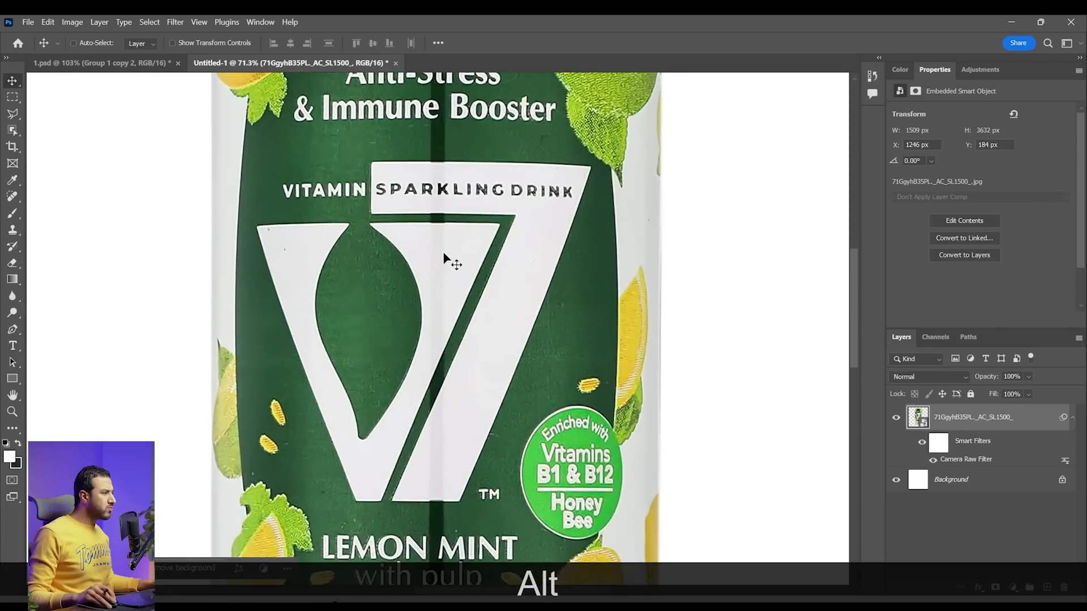
pyautogui.moveTo(443, 251); pyautogui.dragTo(445, 337)
pyautogui.scroll(2, 447, 147)
pyautogui.moveTo(440, 153); pyautogui.dragTo(445, 263)
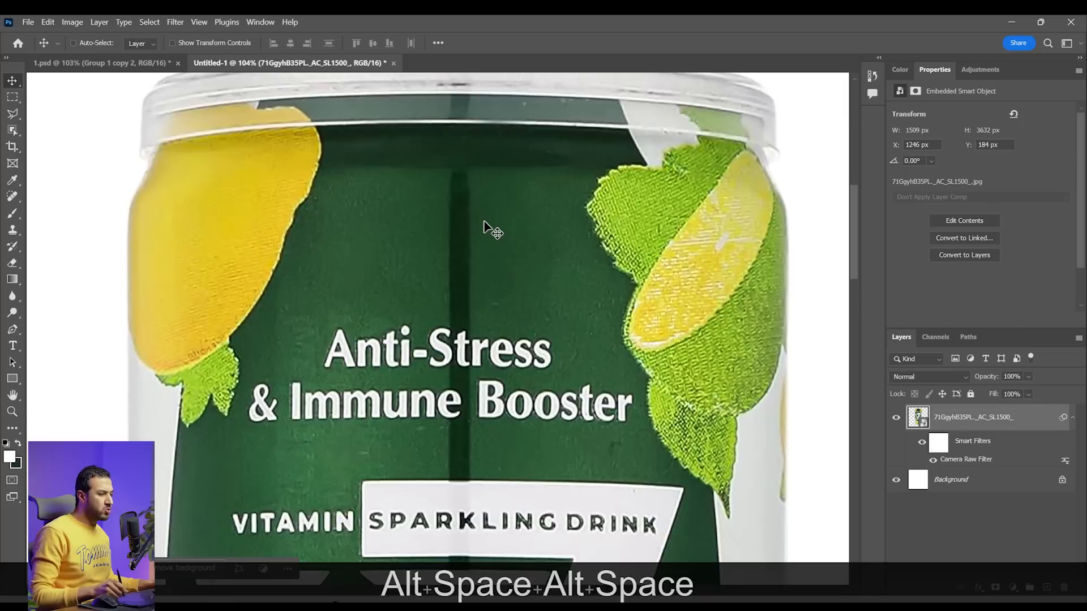
# Add an empty layer above the can and use the Clone Stamp to copy clean green over part of the dark stripe
pyautogui.press('s')
pyautogui.click(1048, 586)
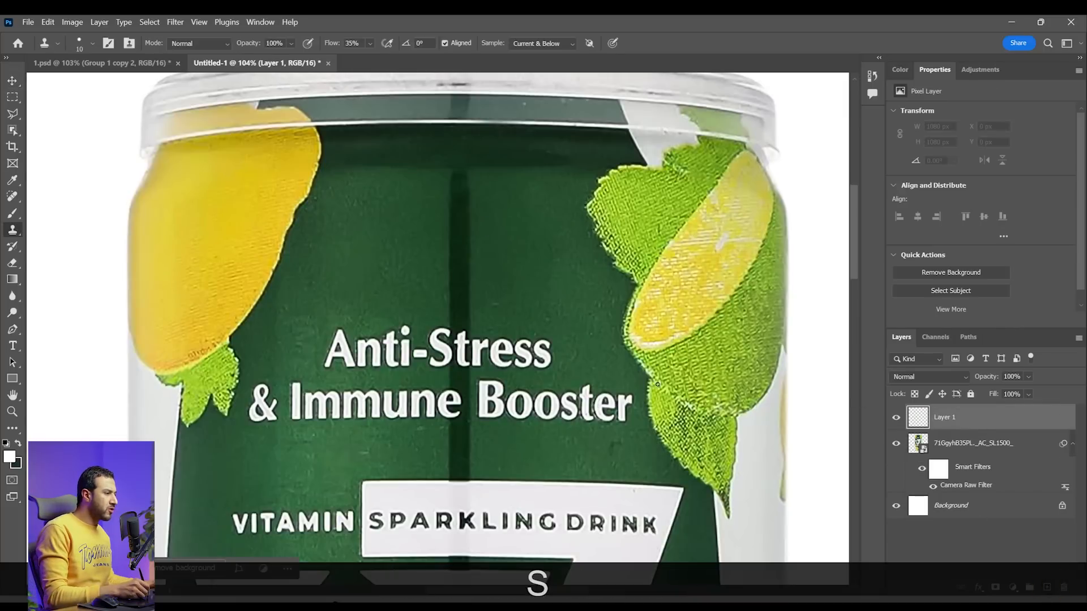
pyautogui.press('z')
pyautogui.moveTo(444, 249); pyautogui.dragTo(453, 265)
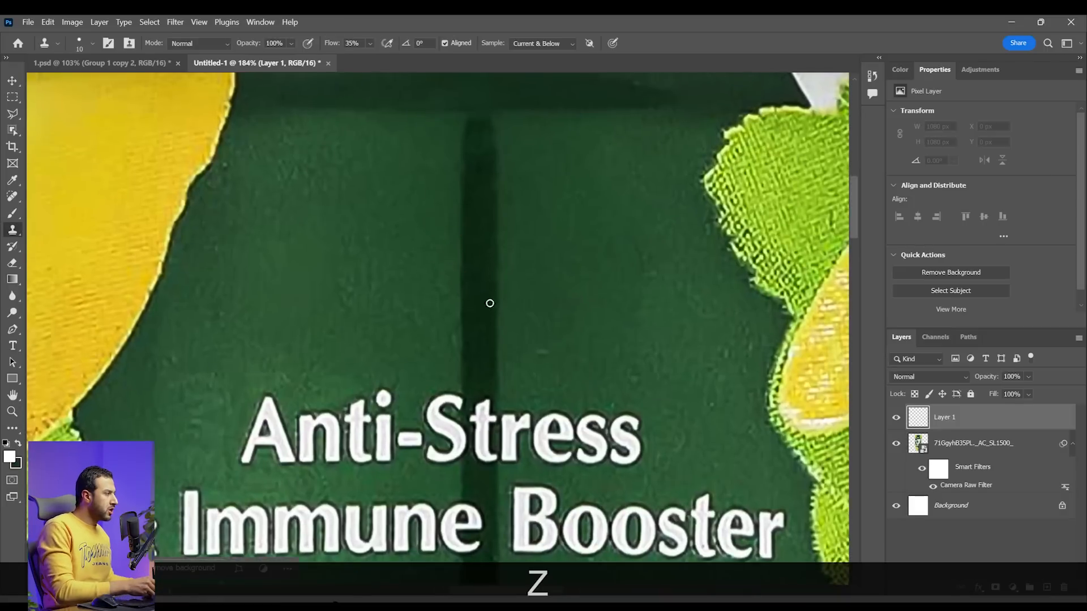
pyautogui.rightClick(17, 232)
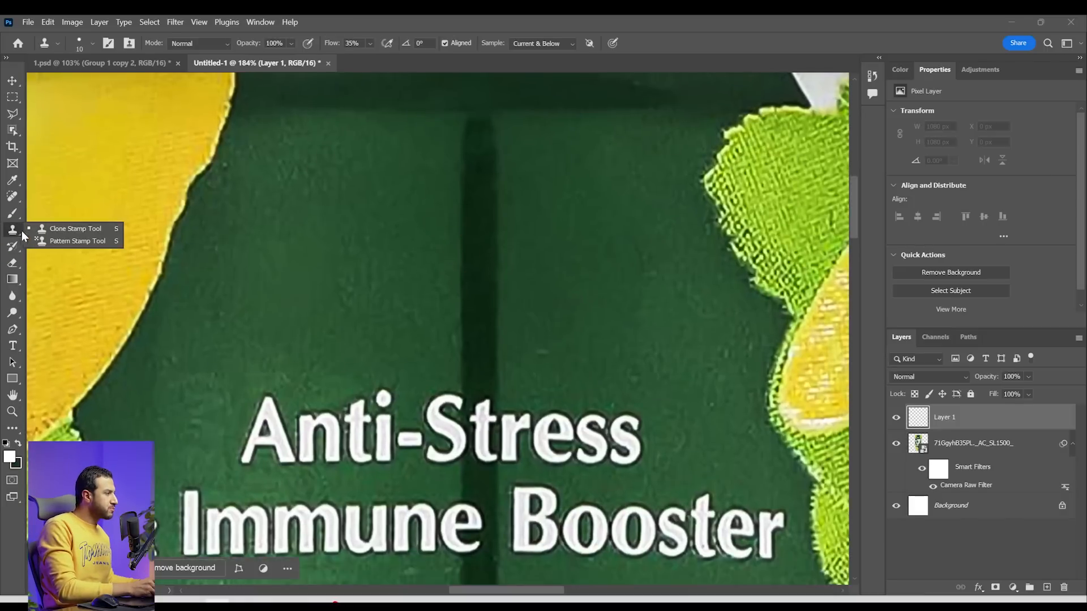
pyautogui.click(57, 227)
pyautogui.keyDown('alt'); pyautogui.click(414, 254); pyautogui.keyUp('alt')
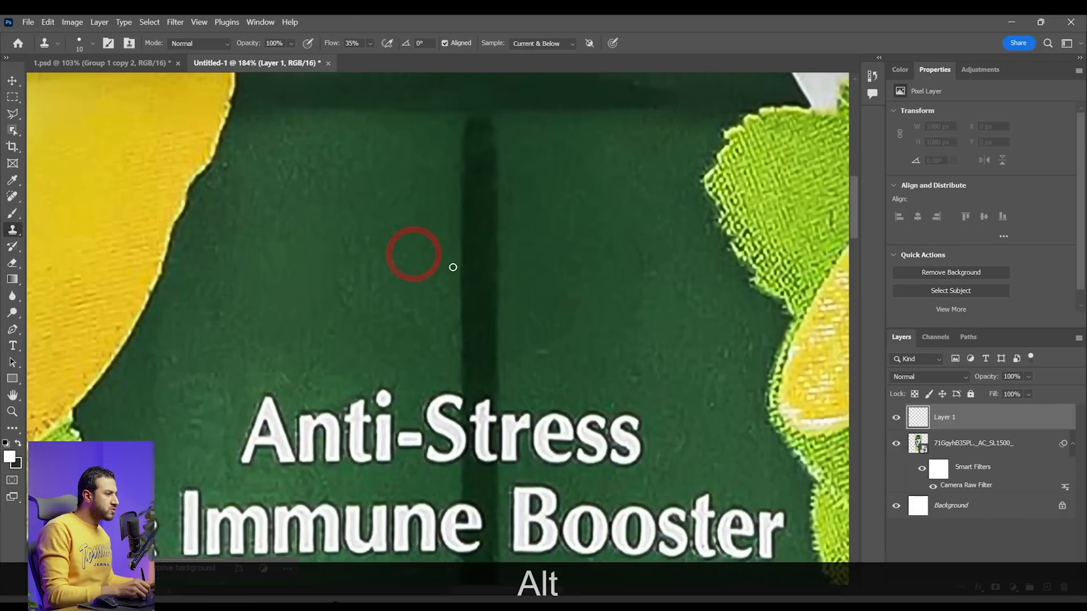
pyautogui.moveTo(466, 255)
pyautogui.mouseDown()
pyautogui.moveTo(462, 280)
pyautogui.moveTo(456, 264)
pyautogui.moveTo(477, 263)
pyautogui.moveTo(488, 302)
pyautogui.moveTo(467, 301)
pyautogui.moveTo(464, 243)
pyautogui.mouseUp()
# Clone over the dark stripe above the Anti-Stress text with a 30 px Soft Round brush at 0% hardness
pyautogui.press(']')
pyautogui.press(']')
pyautogui.press(']')
pyautogui.rightClick(464, 266)
pyautogui.click(539, 428)
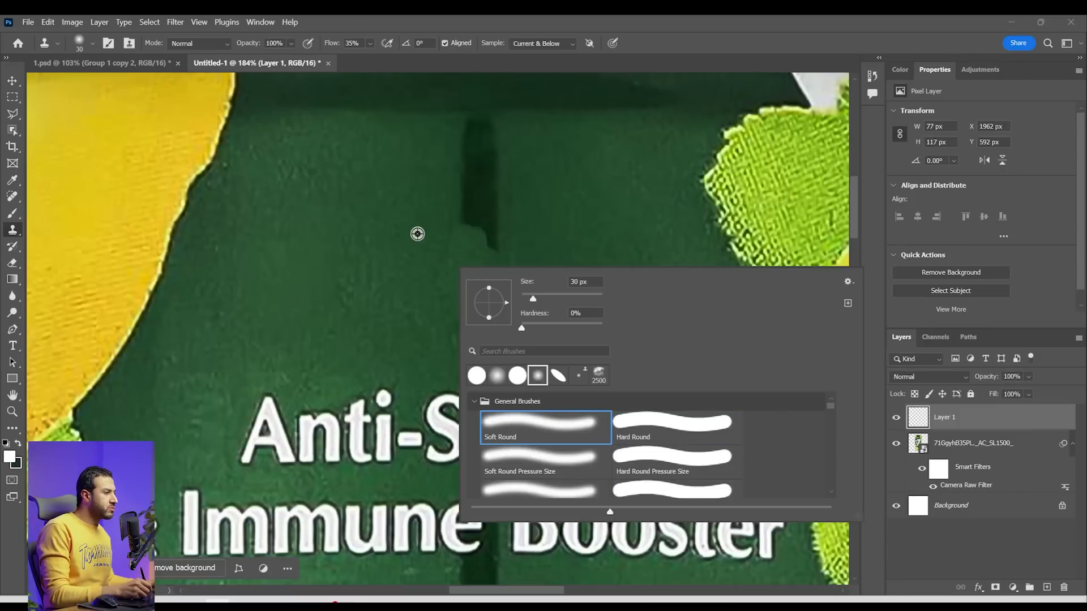
pyautogui.keyDown('alt'); pyautogui.click(420, 226); pyautogui.keyUp('alt')
pyautogui.moveTo(474, 204)
pyautogui.mouseDown()
pyautogui.moveTo(502, 258)
pyautogui.moveTo(456, 209)
pyautogui.moveTo(470, 143)
pyautogui.moveTo(488, 167)
pyautogui.moveTo(486, 132)
pyautogui.moveTo(455, 137)
pyautogui.mouseUp()
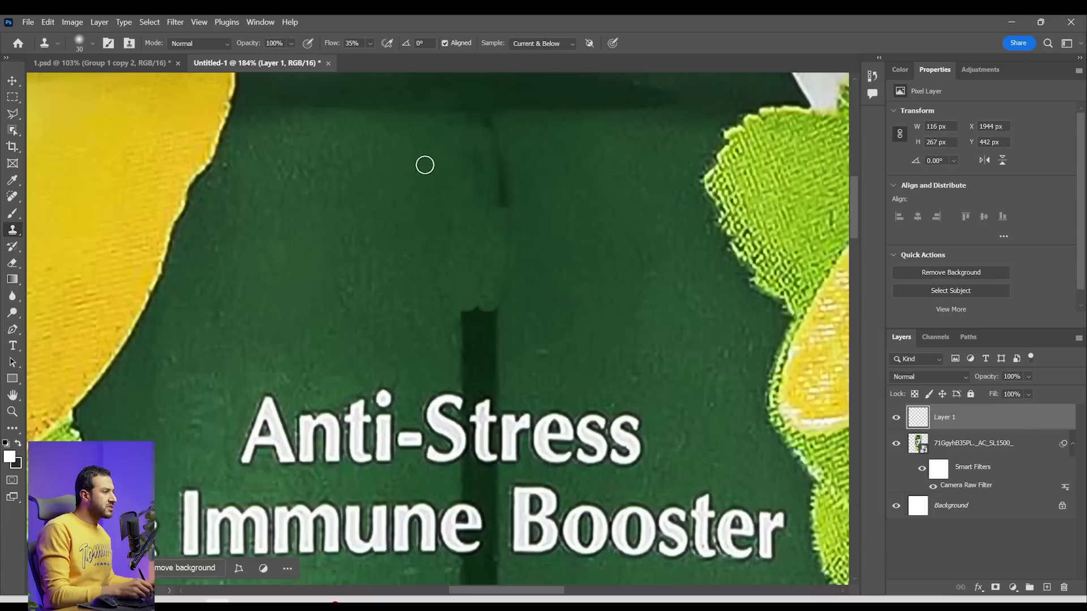
# Clone out the remaining traces of the dark stripe on the can and check the retouching by toggling its layer
pyautogui.keyDown('alt'); pyautogui.click(421, 169); pyautogui.keyUp('alt')
pyautogui.moveTo(504, 172); pyautogui.dragTo(474, 175)
pyautogui.moveTo(481, 283); pyautogui.dragTo(480, 222)
pyautogui.keyDown('alt'); pyautogui.click(431, 240); pyautogui.keyUp('alt')
pyautogui.moveTo(481, 249)
pyautogui.mouseDown()
pyautogui.moveTo(490, 238)
pyautogui.moveTo(482, 298)
pyautogui.mouseUp()
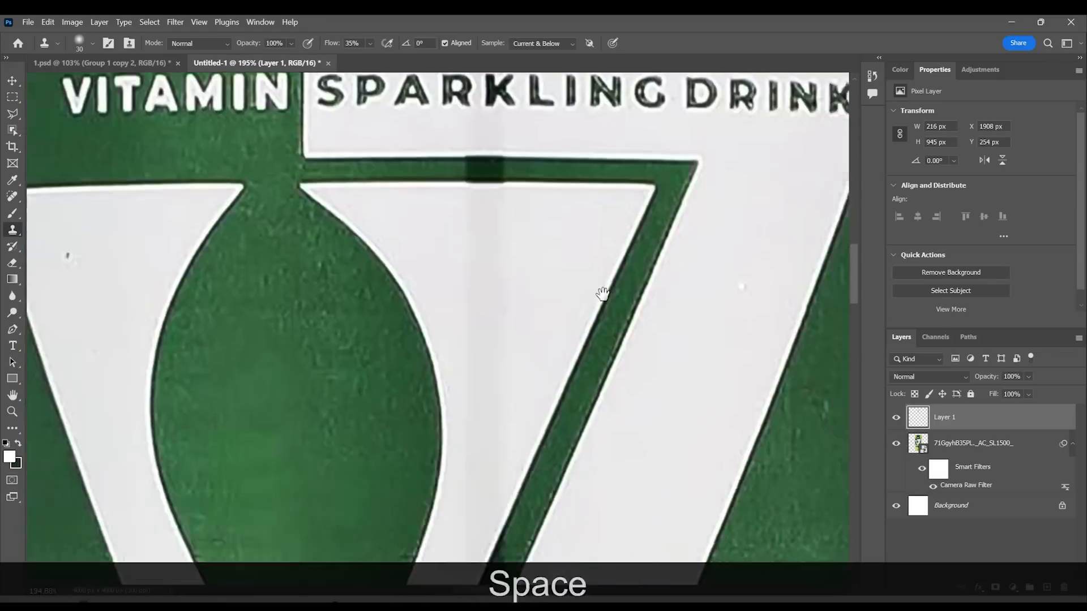
pyautogui.keyDown('alt'); pyautogui.scroll(3, 602, 293); pyautogui.keyUp('alt')
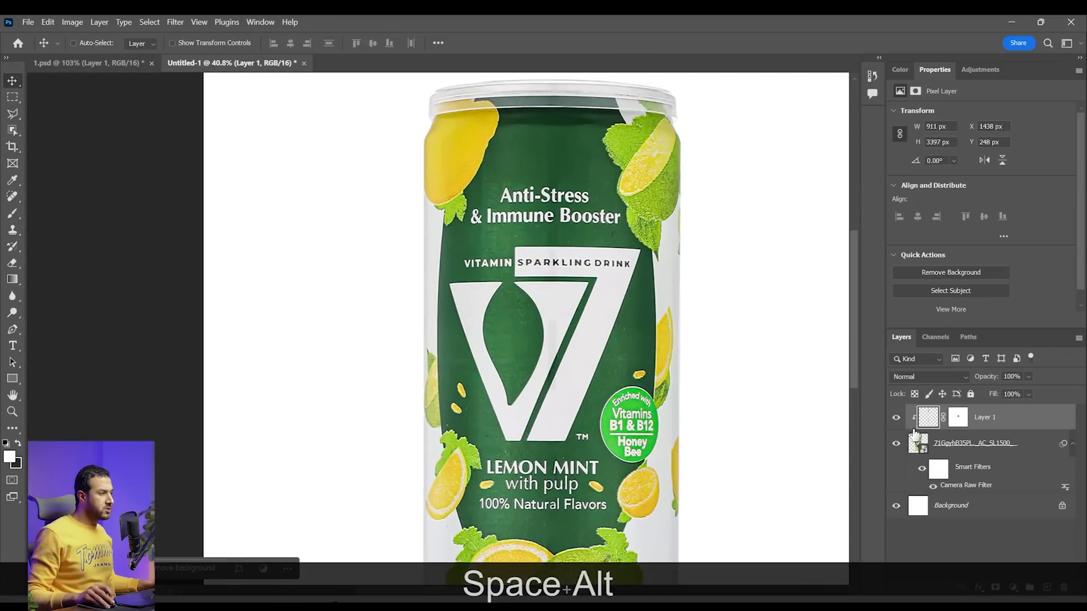
pyautogui.click(897, 419)
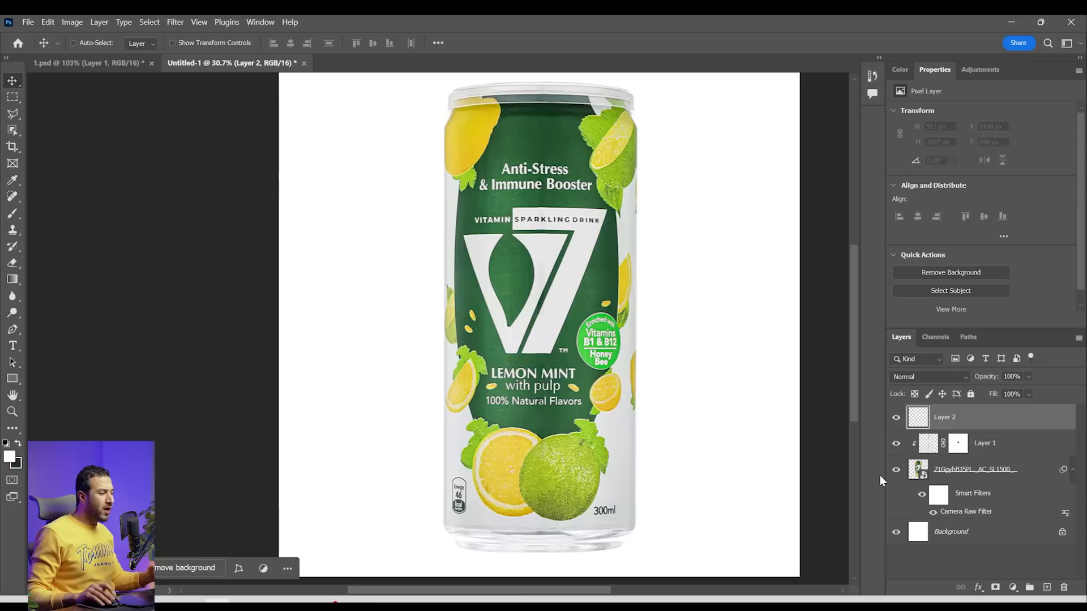
# Add a mid-grey Solid Color fill layer above the retouched can
pyautogui.click(1013, 587)
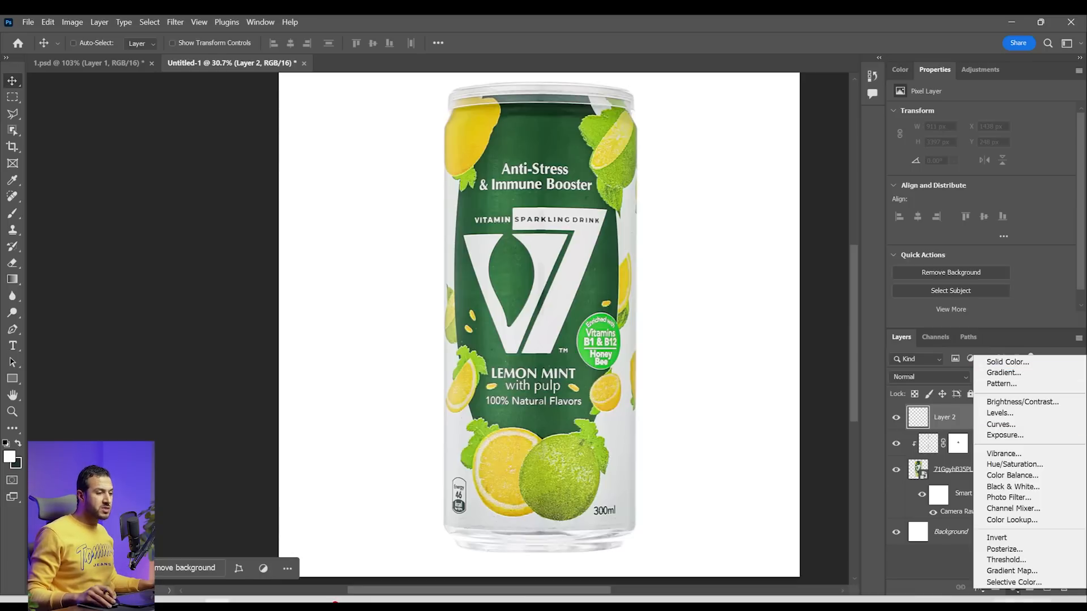
pyautogui.click(1009, 362)
pyautogui.moveTo(757, 356); pyautogui.dragTo(710, 348)
pyautogui.click(1013, 271)
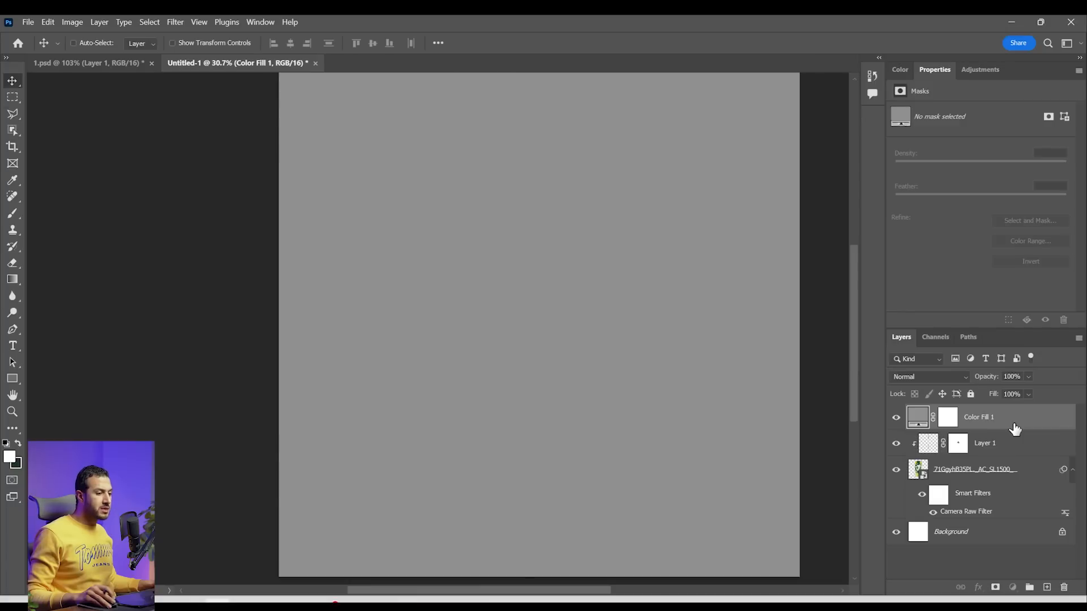
# Make a rectangular selection about 1035 by 2218 px in mid-canvas and fill it with olive green on a new layer
pyautogui.click(16, 100)
pyautogui.moveTo(608, 413); pyautogui.dragTo(434, 141)
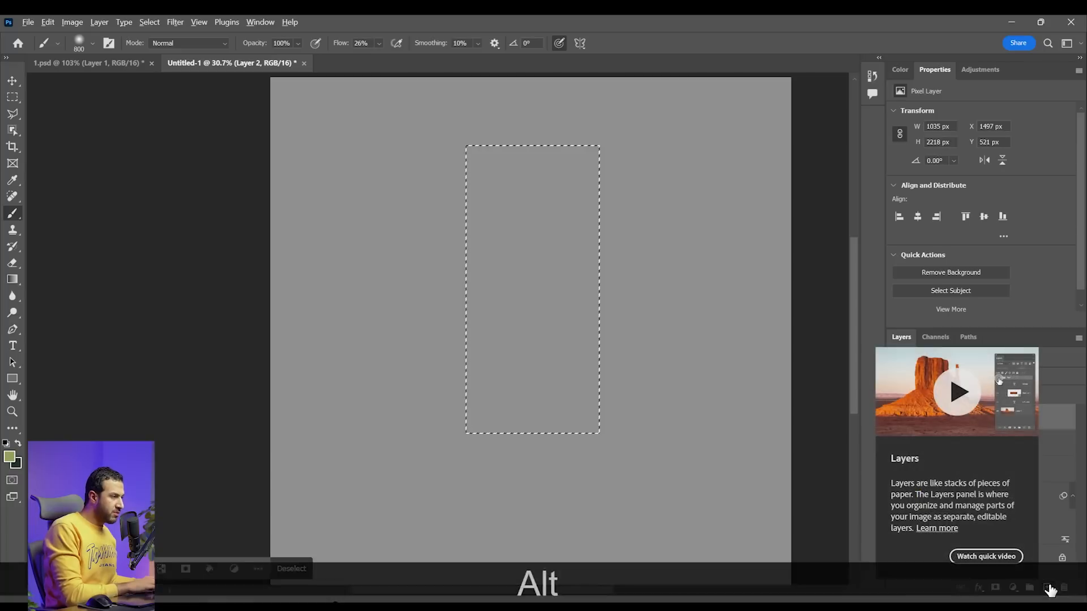
pyautogui.hotkey('alt', 'BackSpace')
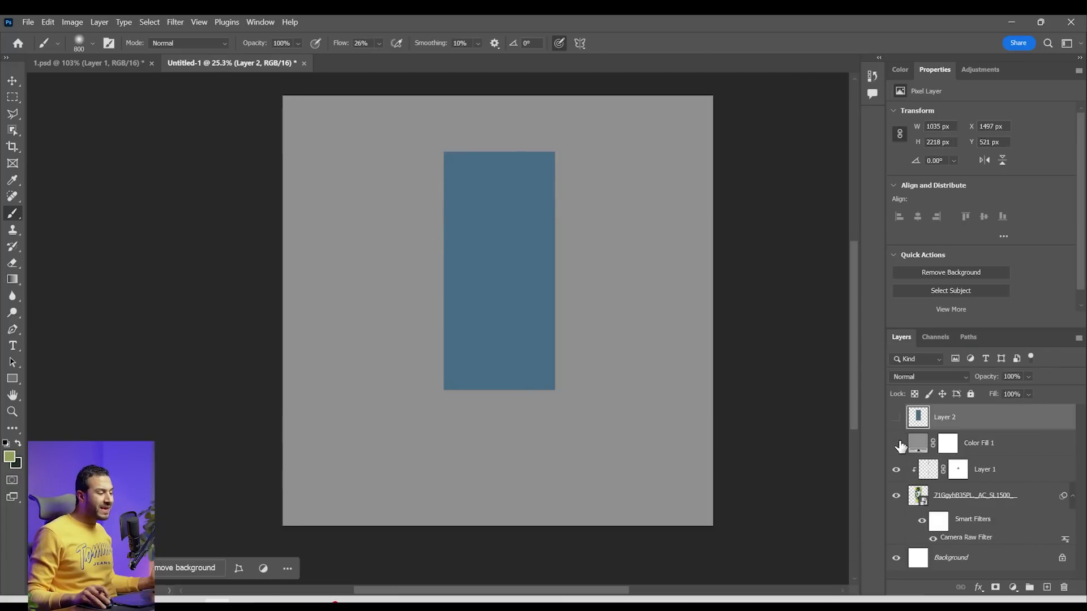
# Check the can under the grey fill and add a new layer clipped to the coloured rectangle
pyautogui.click(897, 443)
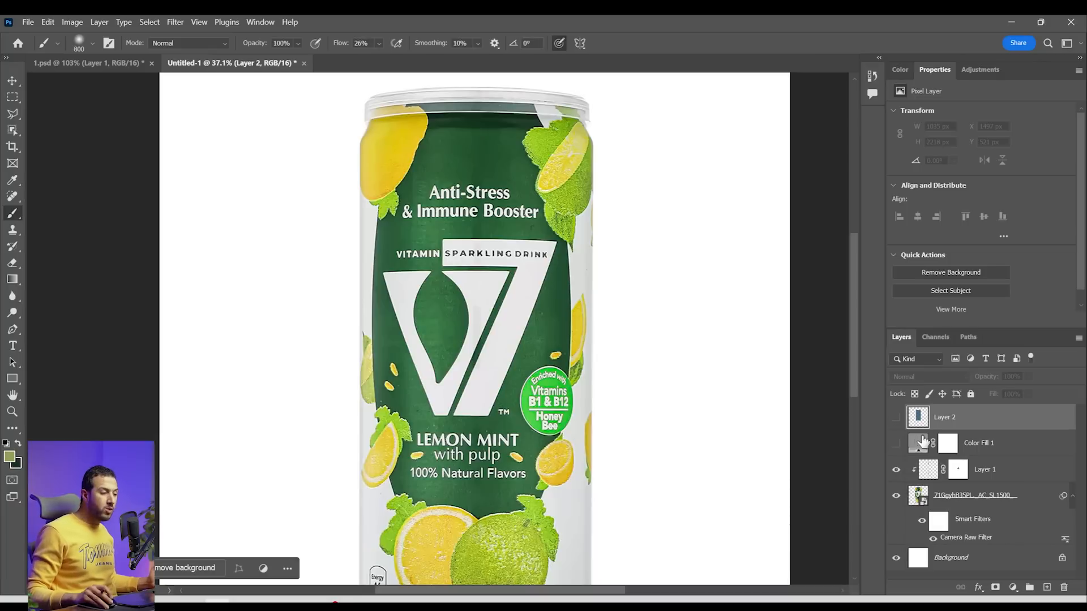
pyautogui.click(1047, 587)
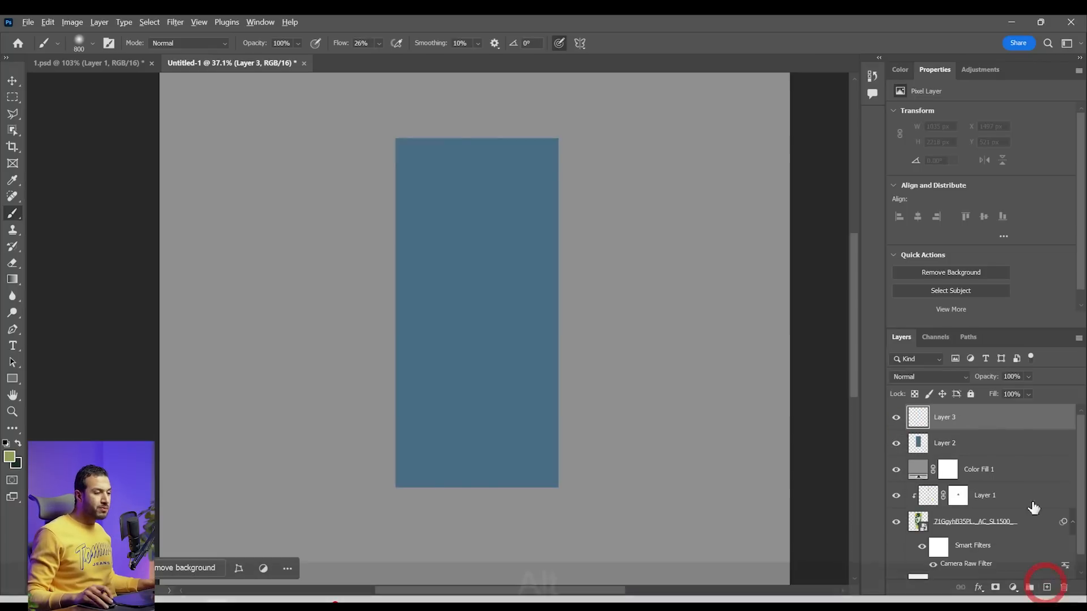
pyautogui.keyDown('alt'); pyautogui.click(1007, 428); pyautogui.keyUp('alt')
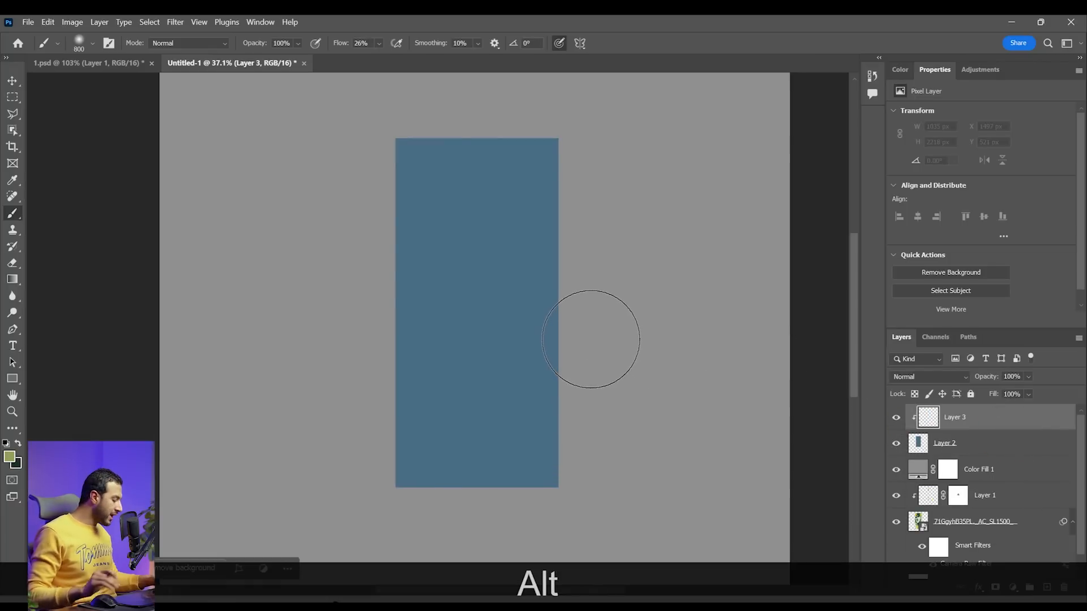
# Paint soft white highlights down both side edges of the rectangle and a soft black shadow down its middle with a large brush
pyautogui.press('[')
pyautogui.press('[')
pyautogui.press('[')
pyautogui.press('[')
pyautogui.press('[')
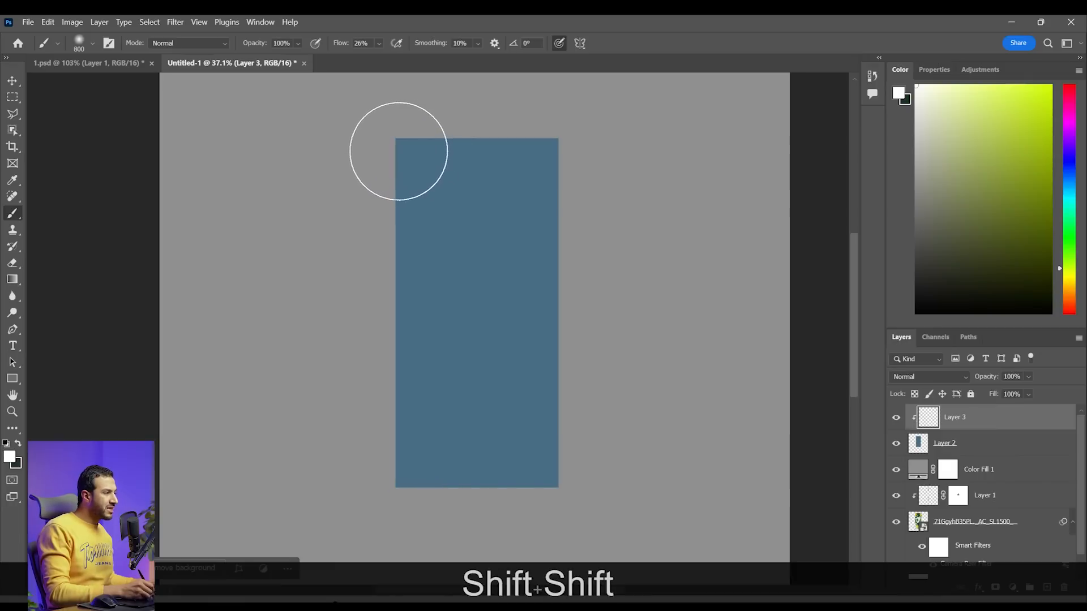
pyautogui.moveTo(404, 140); pyautogui.dragTo(398, 532)
pyautogui.keyDown('shift'); pyautogui.click(604, 213); pyautogui.keyUp('shift')
pyautogui.hotkey('ctrl', 'z')
pyautogui.moveTo(599, 136); pyautogui.dragTo(628, 517)
pyautogui.moveTo(976, 235); pyautogui.dragTo(916, 314)
pyautogui.moveTo(479, 124)
pyautogui.mouseDown()
pyautogui.moveTo(468, 308)
pyautogui.moveTo(485, 529)
pyautogui.mouseUp()
# Paint two narrow white highlight stripes with a 200 px brush, one along each side of the rectangle's dark central band
pyautogui.press('z')
pyautogui.moveTo(644, 323)
pyautogui.mouseDown()
pyautogui.moveTo(608, 308)
pyautogui.moveTo(641, 325)
pyautogui.mouseUp()
pyautogui.press('b')
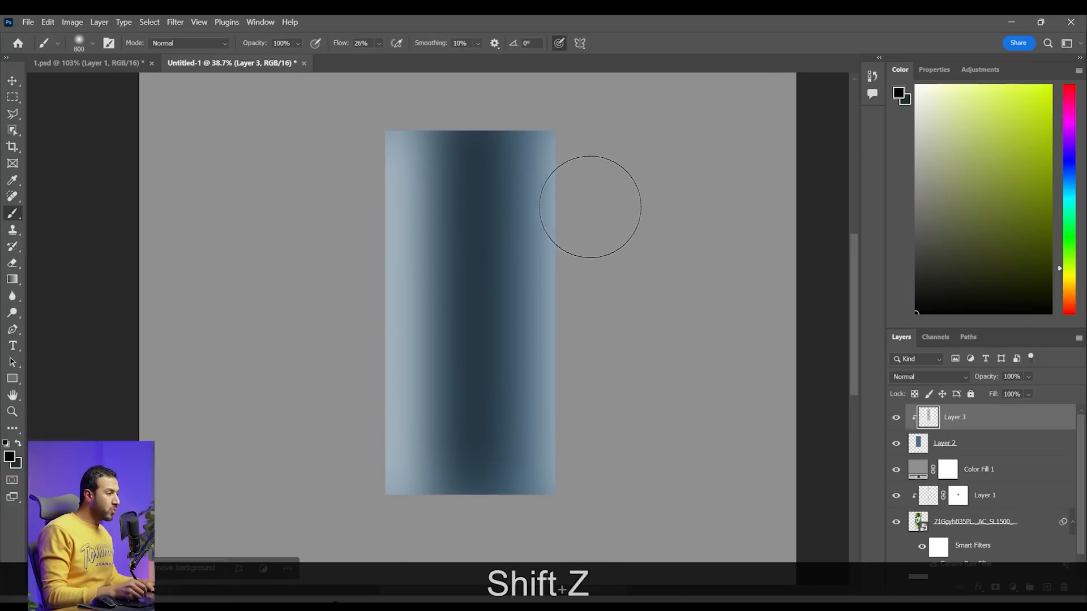
pyautogui.press('[')
pyautogui.press('[')
pyautogui.press('[')
pyautogui.press('[')
pyautogui.press('[')
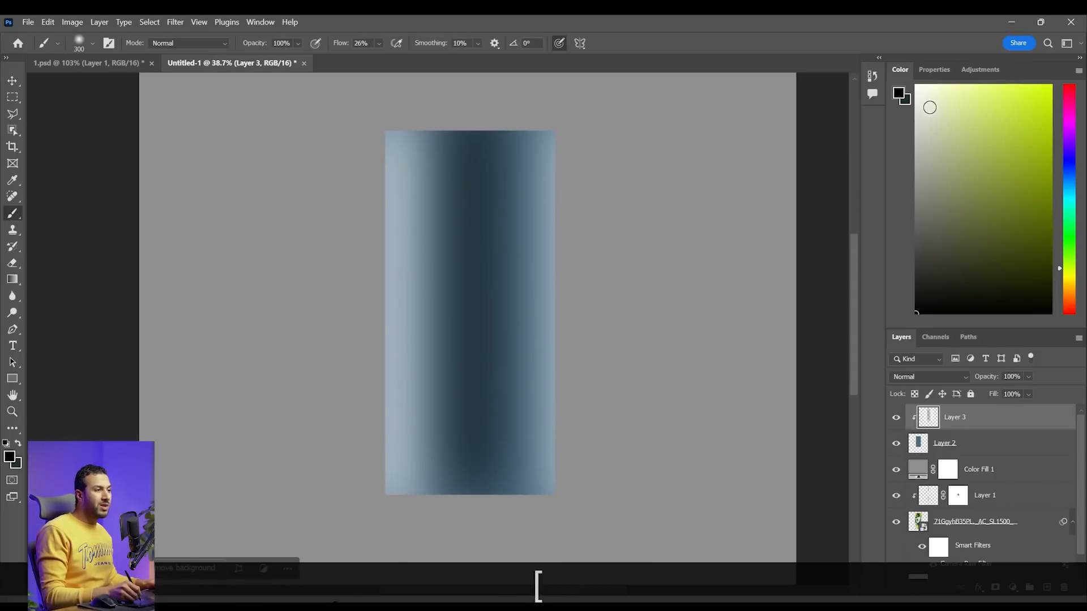
pyautogui.press('[')
pyautogui.press('[')
pyautogui.moveTo(511, 124)
pyautogui.mouseDown()
pyautogui.moveTo(512, 437)
pyautogui.moveTo(533, 552)
pyautogui.mouseUp()
pyautogui.moveTo(418, 122)
pyautogui.mouseDown()
pyautogui.moveTo(417, 310)
pyautogui.moveTo(460, 594)
pyautogui.mouseUp()
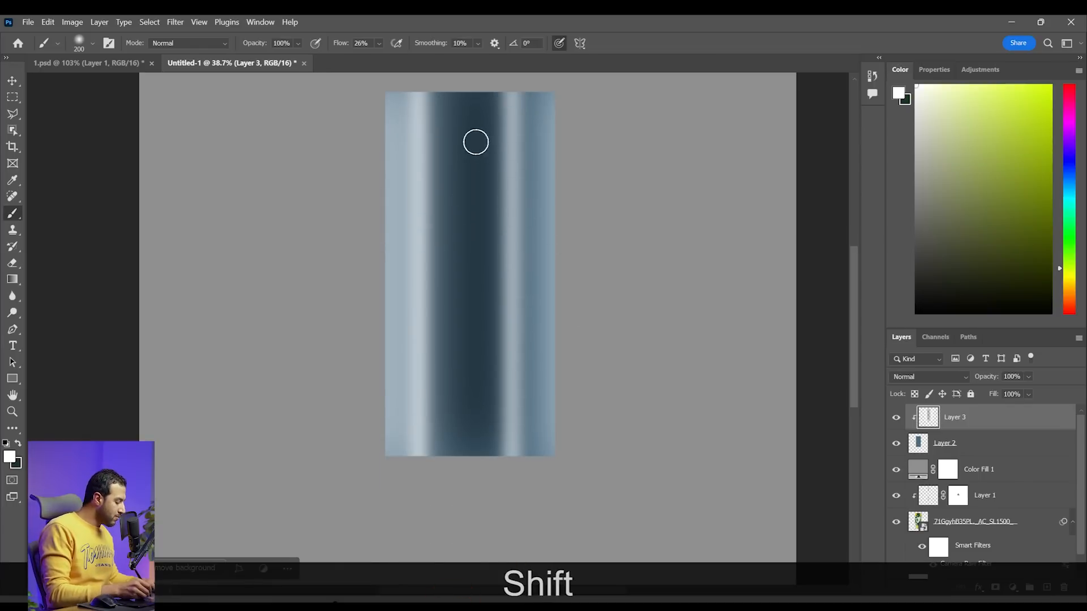
# Paint a faint white highlight down the rectangle's dark central band with a 300 px brush at 12% flow
pyautogui.press(']')
pyautogui.press(']')
pyautogui.click(378, 44)
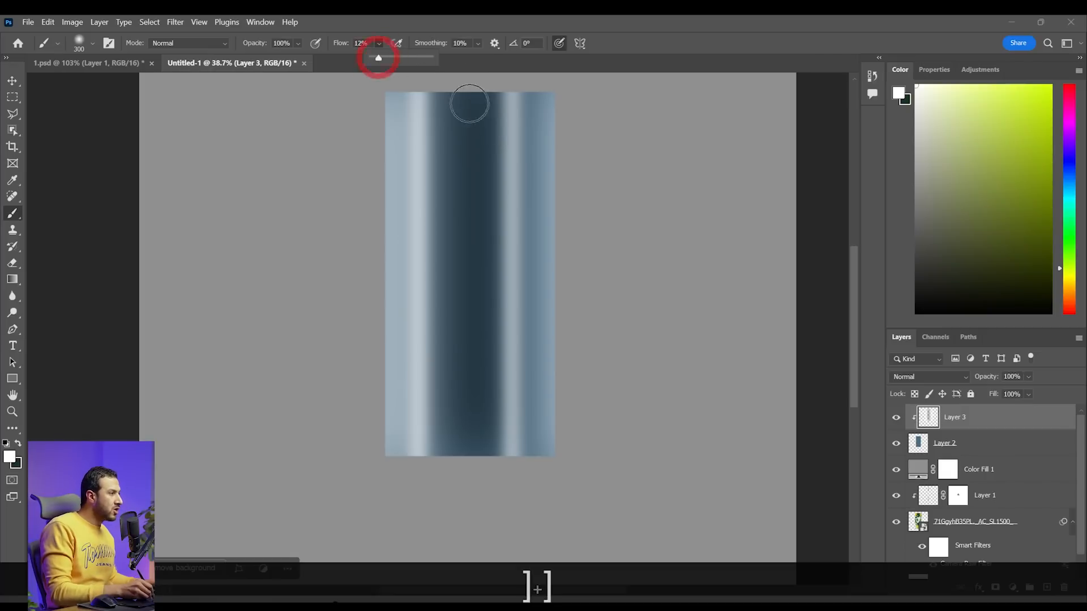
pyautogui.moveTo(468, 95)
pyautogui.mouseDown()
pyautogui.moveTo(470, 311)
pyautogui.moveTo(490, 528)
pyautogui.mouseUp()
pyautogui.press('z')
pyautogui.moveTo(601, 278)
pyautogui.mouseDown()
pyautogui.moveTo(572, 271)
pyautogui.moveTo(634, 292)
pyautogui.moveTo(626, 297)
pyautogui.mouseUp()
pyautogui.press('space')
pyautogui.press('z')
pyautogui.press('space')
pyautogui.press('z')
pyautogui.press('space')
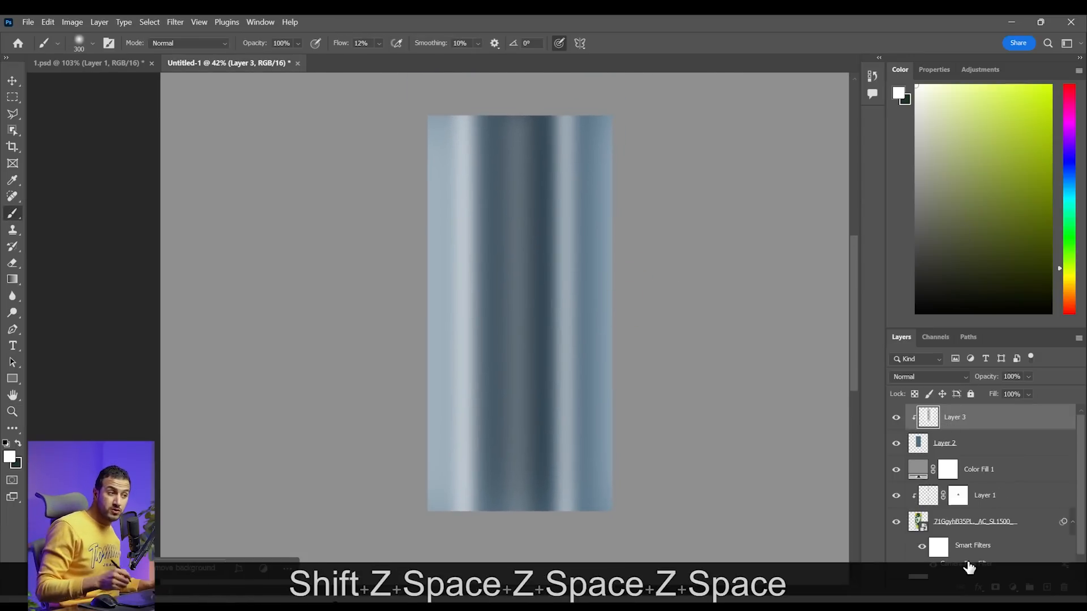
# Paint soft dark blue shading down the rectangle near its right and left sides with the 300 px brush
pyautogui.click(1073, 178)
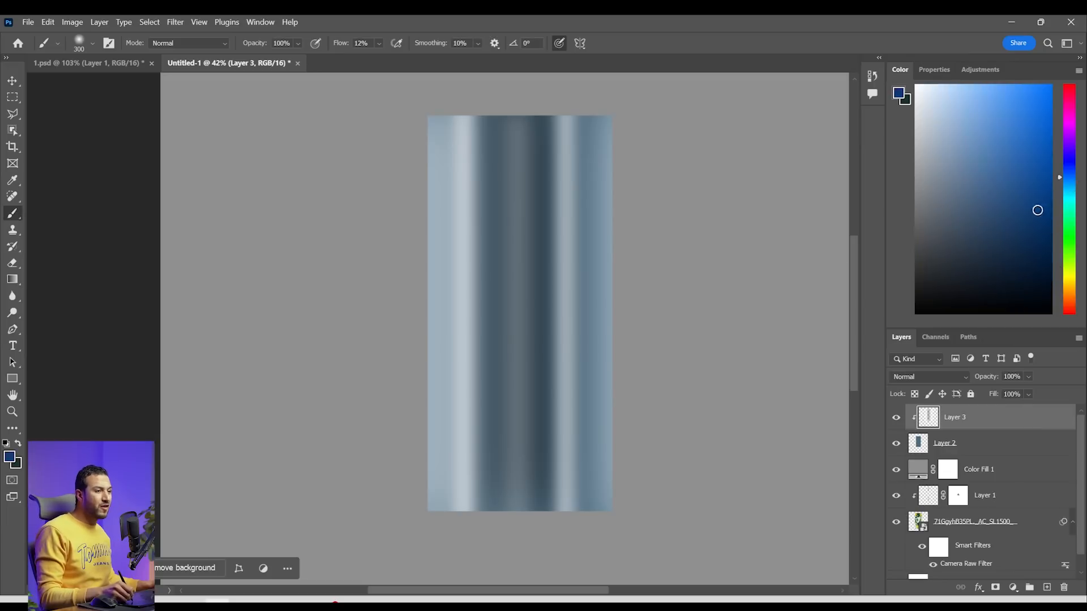
pyautogui.click(1030, 252)
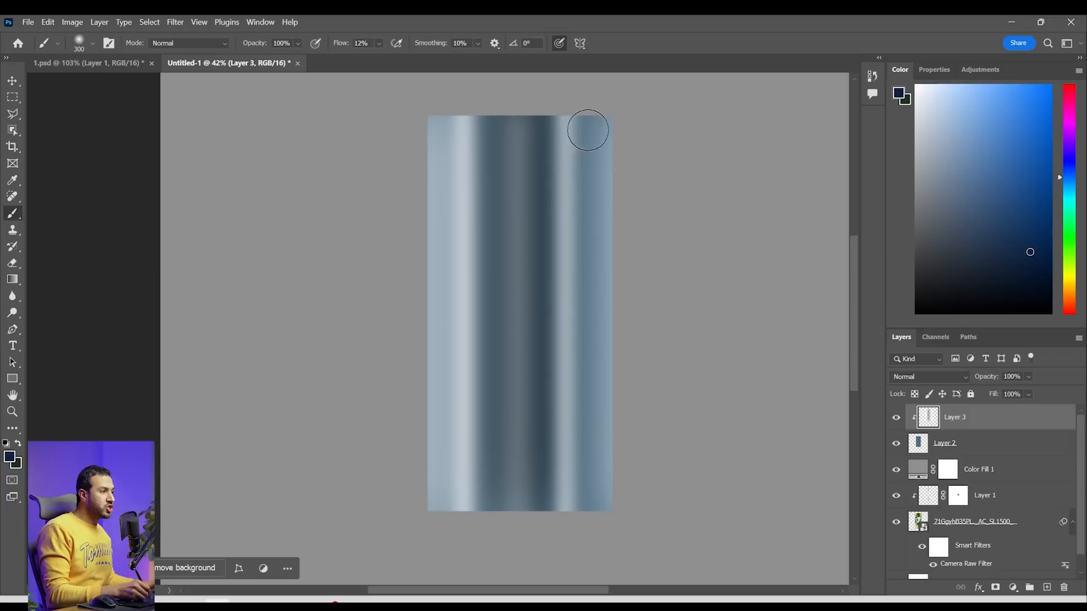
pyautogui.moveTo(589, 114); pyautogui.dragTo(618, 549)
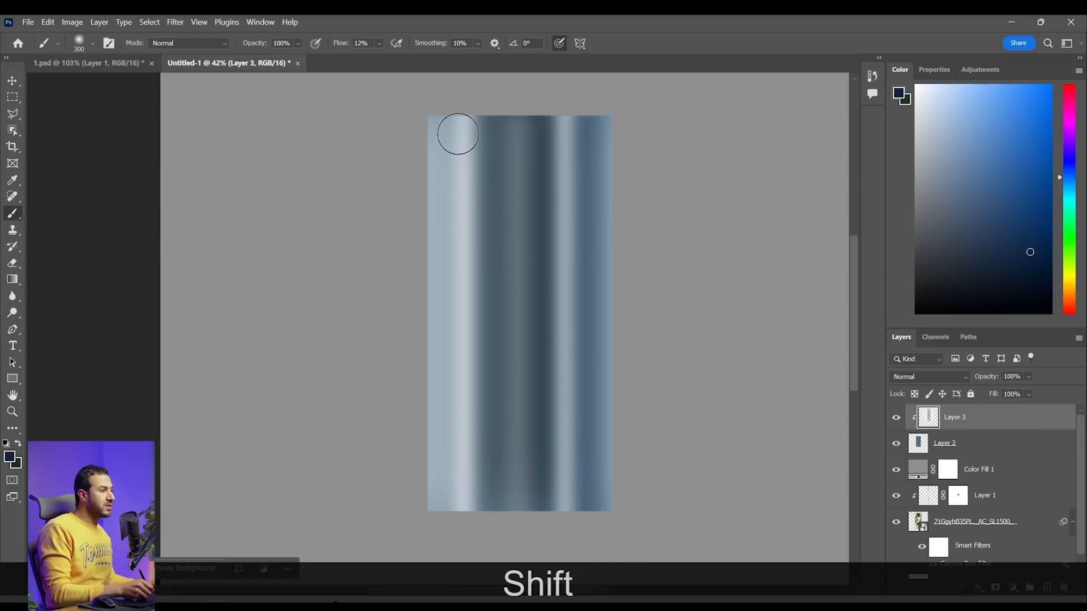
pyautogui.moveTo(453, 110); pyautogui.dragTo(446, 546)
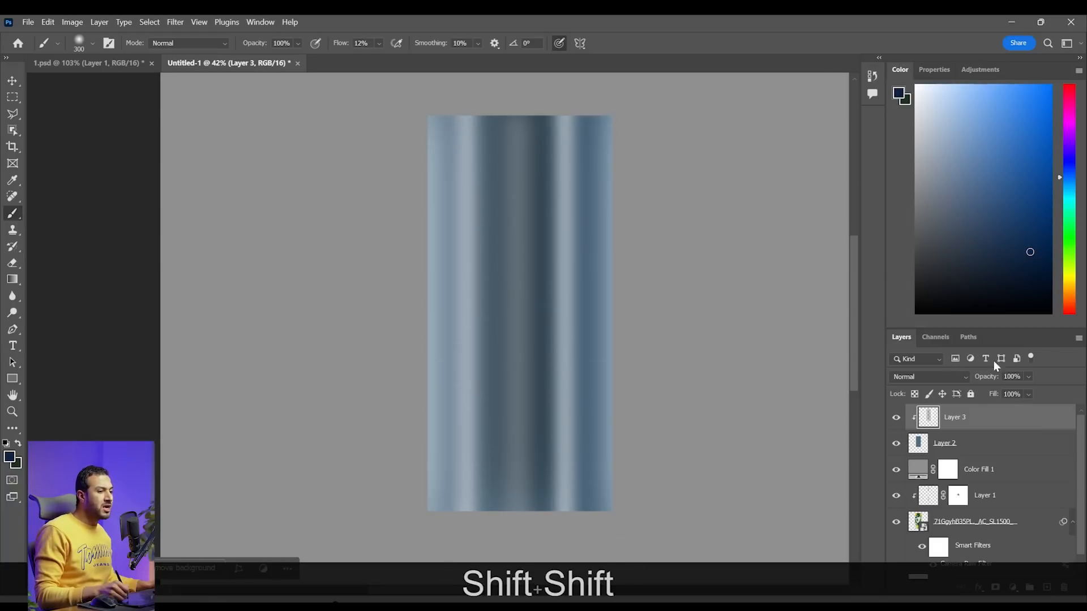
# Paint crisp white rim highlights down the rectangle's right and left edges with a 175 px brush at 49% flow
pyautogui.moveTo(983, 117); pyautogui.dragTo(916, 85)
pyautogui.press('[')
pyautogui.press('[')
pyautogui.press('[')
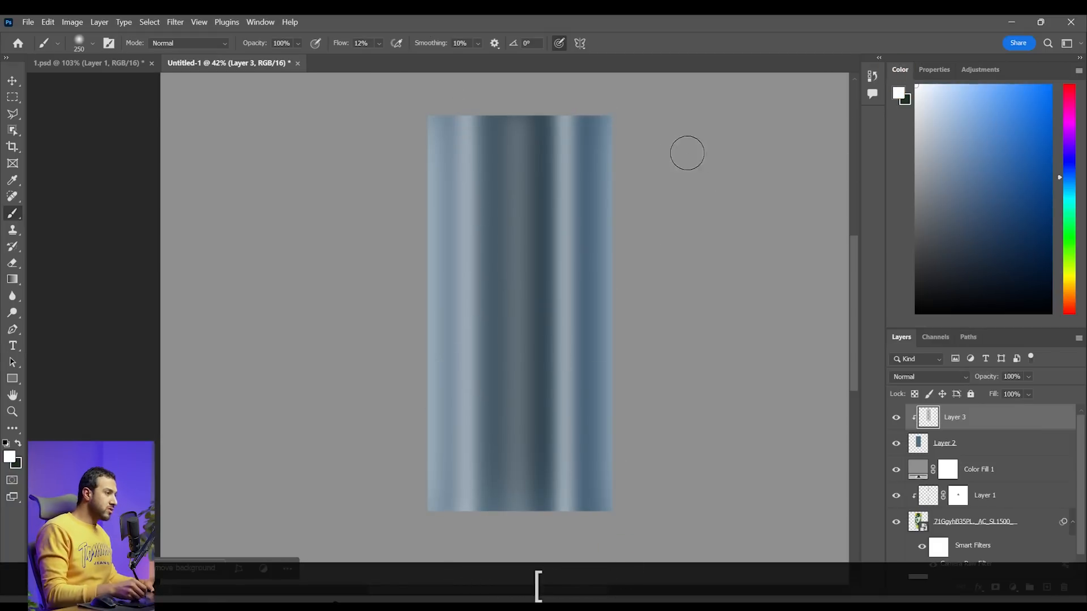
pyautogui.click(380, 43)
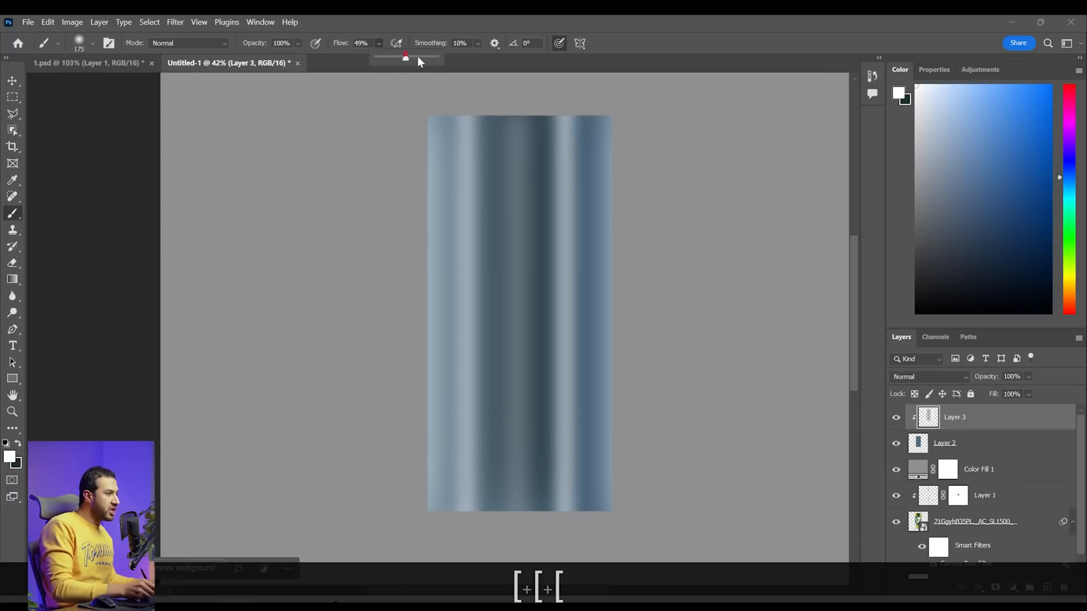
pyautogui.moveTo(623, 122)
pyautogui.mouseDown()
pyautogui.moveTo(608, 385)
pyautogui.moveTo(623, 563)
pyautogui.mouseUp()
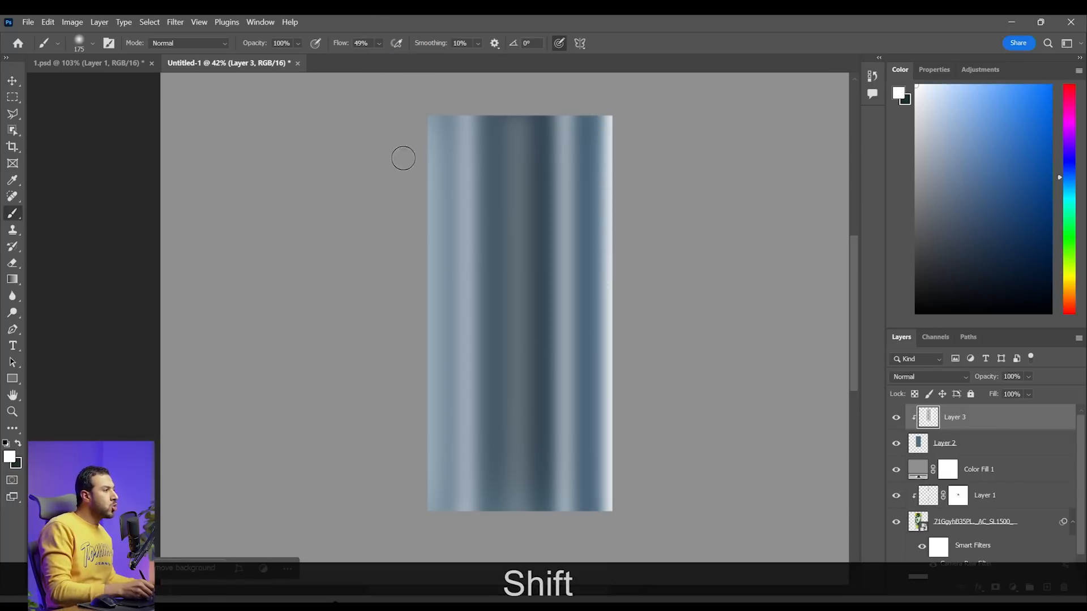
pyautogui.moveTo(422, 137); pyautogui.dragTo(428, 532)
# Delete the grey fill, the practice rectangle and its clipped shading layer, leaving the can artwork
pyautogui.press('z')
pyautogui.moveTo(665, 335)
pyautogui.mouseDown()
pyautogui.moveTo(640, 306)
pyautogui.moveTo(681, 320)
pyautogui.mouseUp()
pyautogui.press('space')
pyautogui.moveTo(636, 371)
pyautogui.mouseDown()
pyautogui.moveTo(682, 332)
pyautogui.moveTo(653, 321)
pyautogui.moveTo(663, 338)
pyautogui.mouseUp()
pyautogui.press('z')
pyautogui.press('space')
pyautogui.click(896, 419)
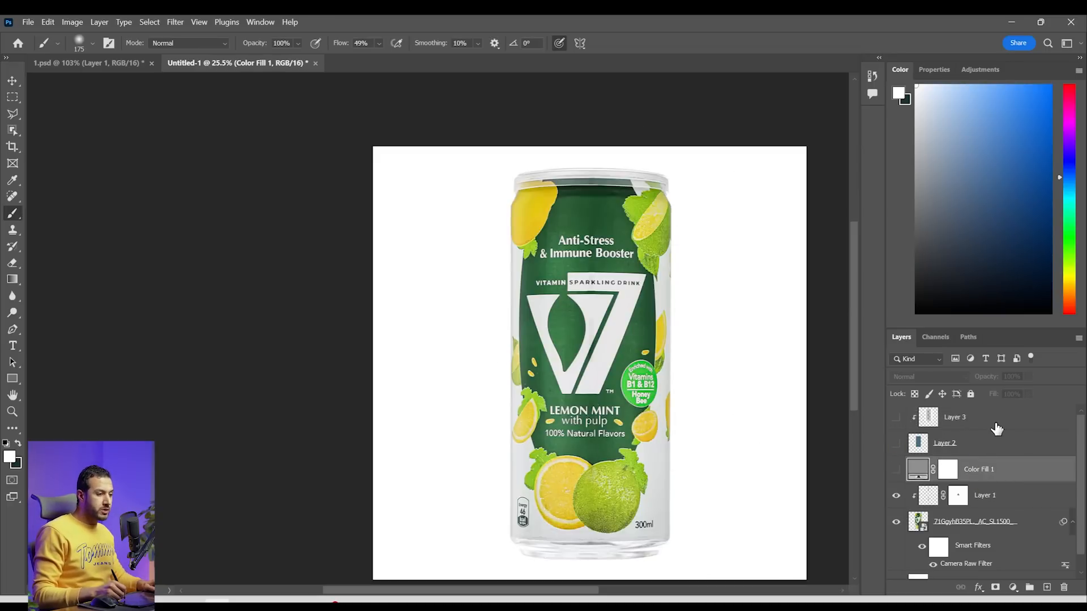
pyautogui.press('Delete')
# Add a very dark green Solid Color fill layer clipped to the can
pyautogui.click(1013, 587)
pyautogui.click(1011, 361)
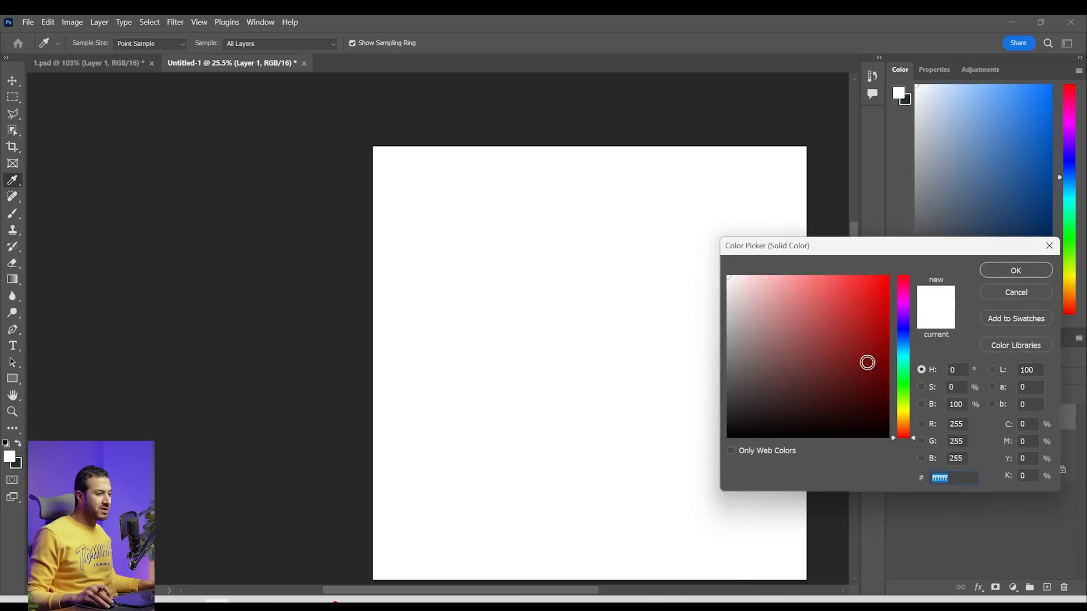
pyautogui.moveTo(901, 417); pyautogui.dragTo(899, 397)
pyautogui.moveTo(867, 362); pyautogui.dragTo(886, 400)
pyautogui.click(1016, 270)
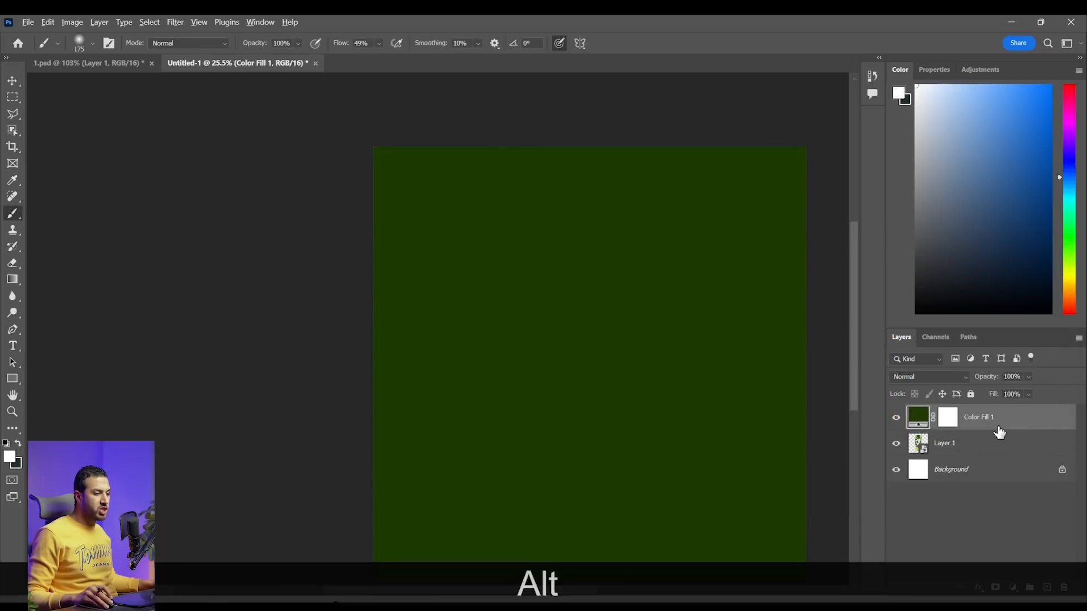
pyautogui.keyDown('alt'); pyautogui.click(1000, 426); pyautogui.keyUp('alt')
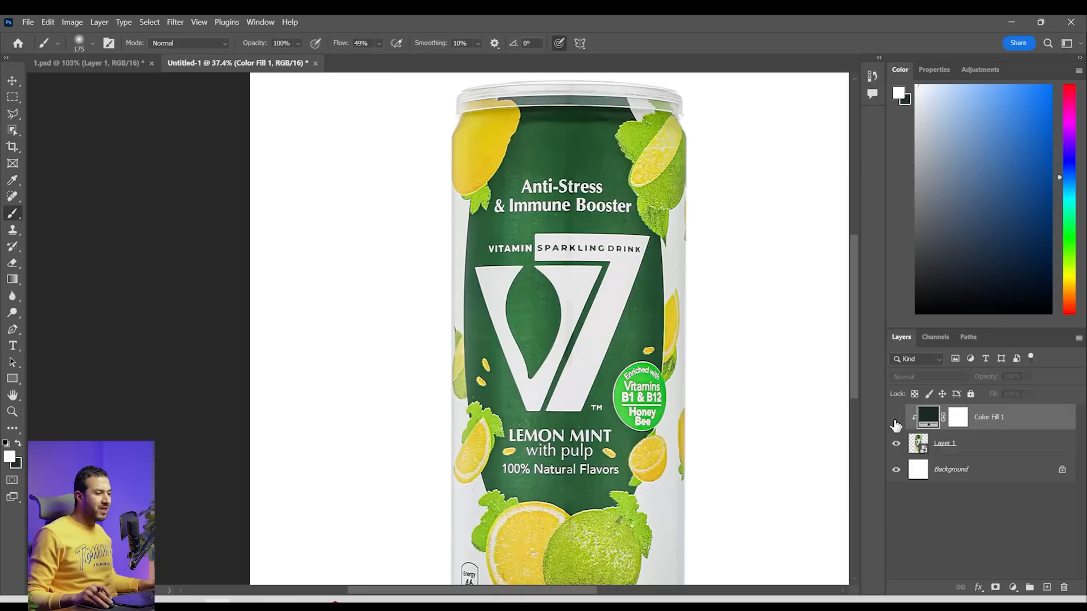
# Set the clipped dark fill to Multiply and invert its mask to black to hide the darkening
pyautogui.click(896, 419)
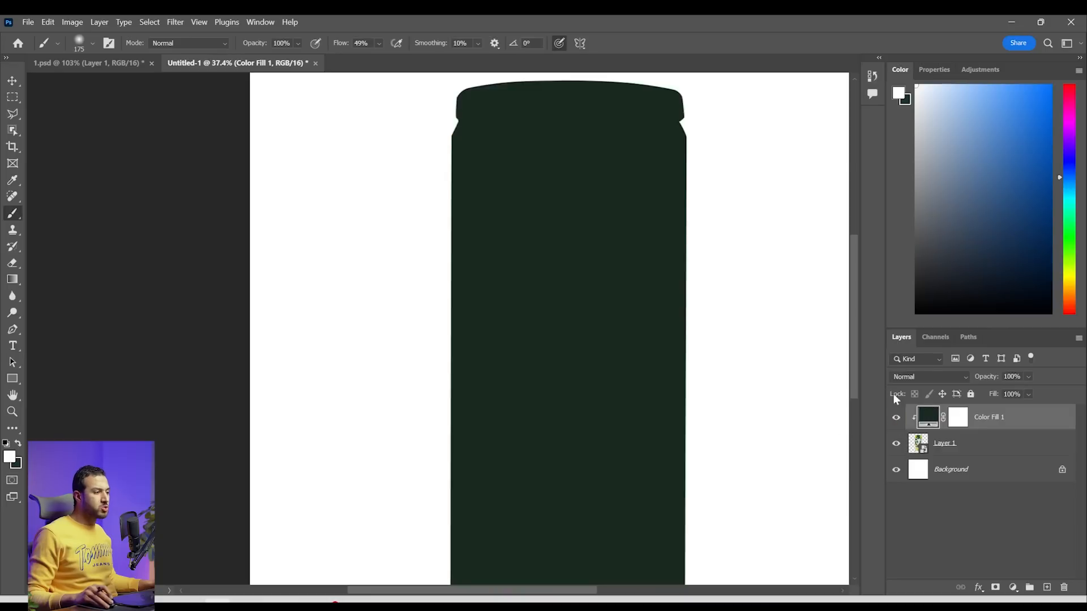
pyautogui.click(954, 375)
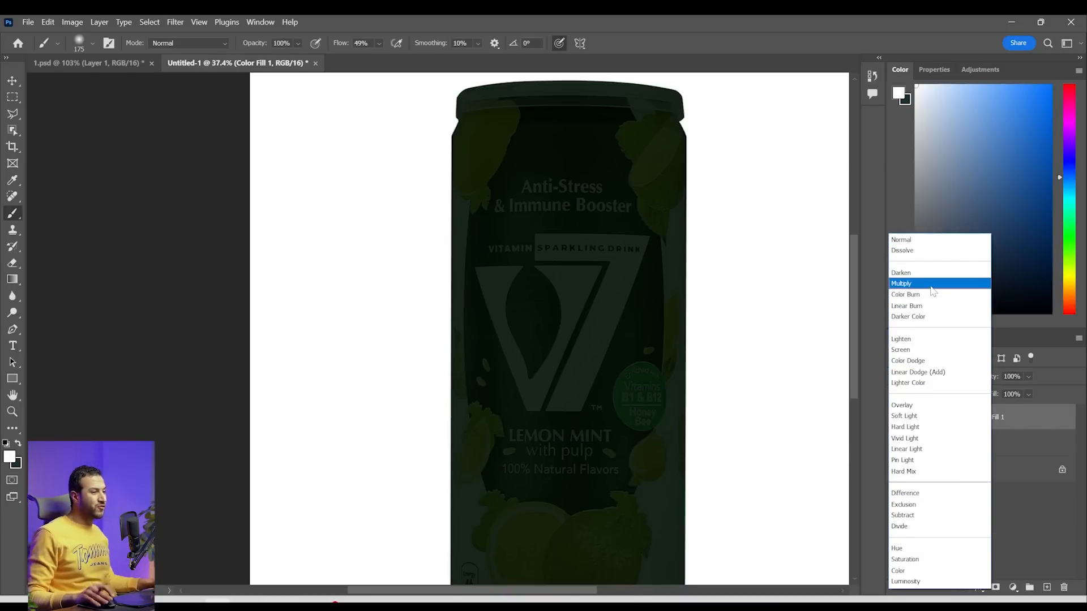
pyautogui.click(931, 285)
pyautogui.hotkey('alt', 'space')
pyautogui.click(11, 81)
pyautogui.click(963, 422)
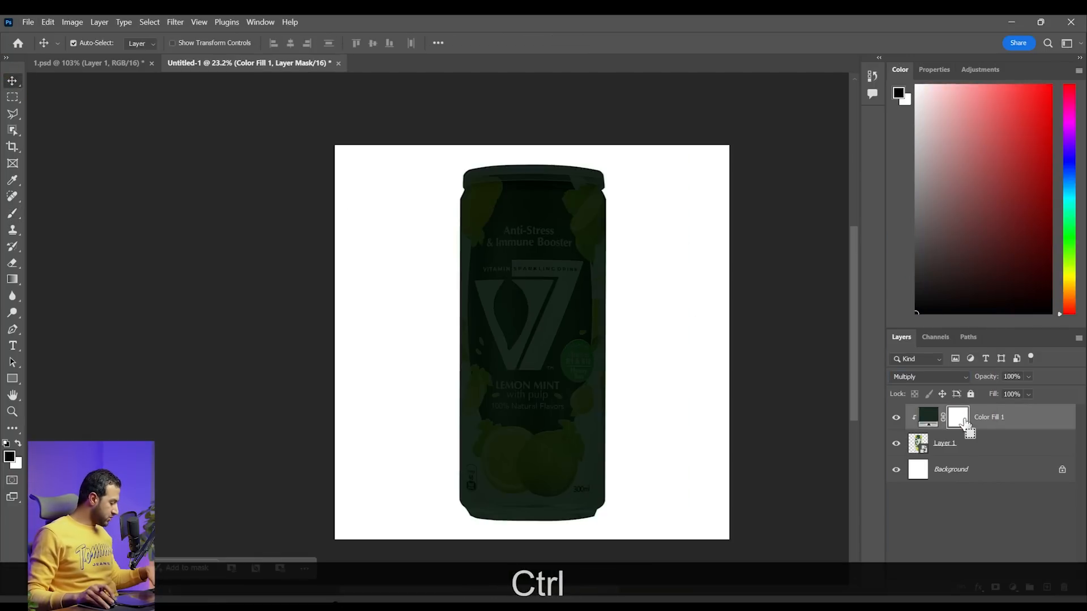
pyautogui.hotkey('ctrl', 'i')
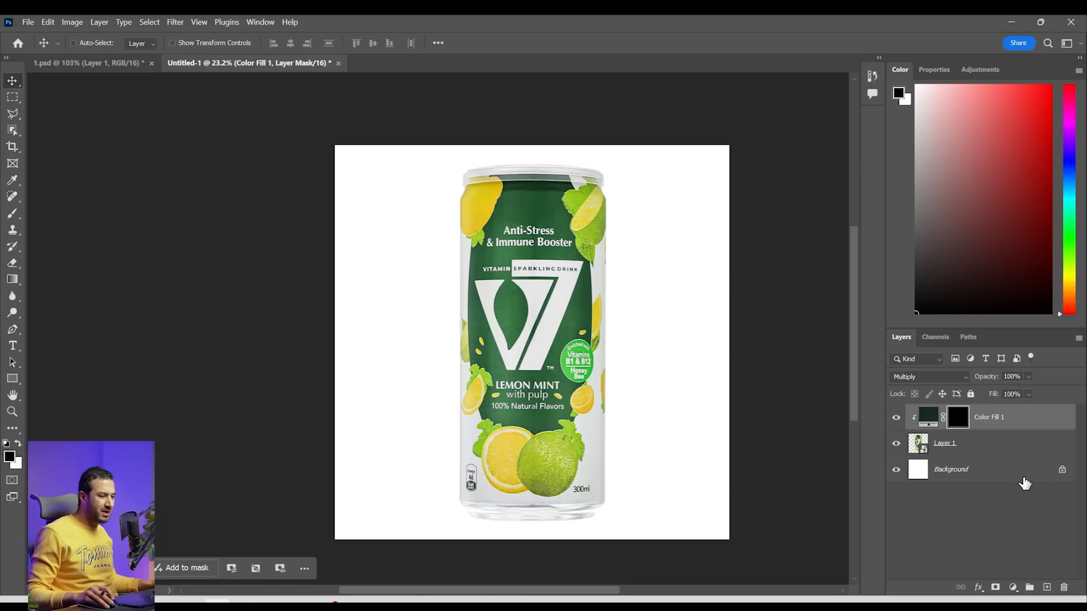
# Add a dark green Solid Color fill layer as the background behind the can
pyautogui.click(1014, 587)
pyautogui.click(1043, 374)
pyautogui.moveTo(905, 407); pyautogui.dragTo(867, 414)
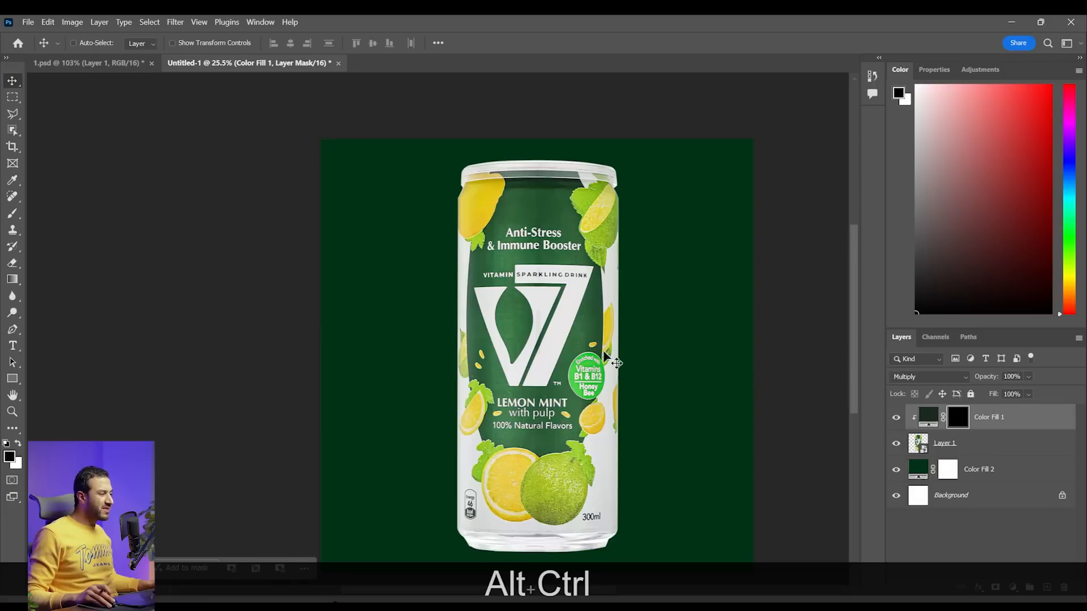
# Switch to the finished reference image 1.jpg in the photo viewer and mark the lighting stripes along the can's length
pyautogui.click(440, 602)
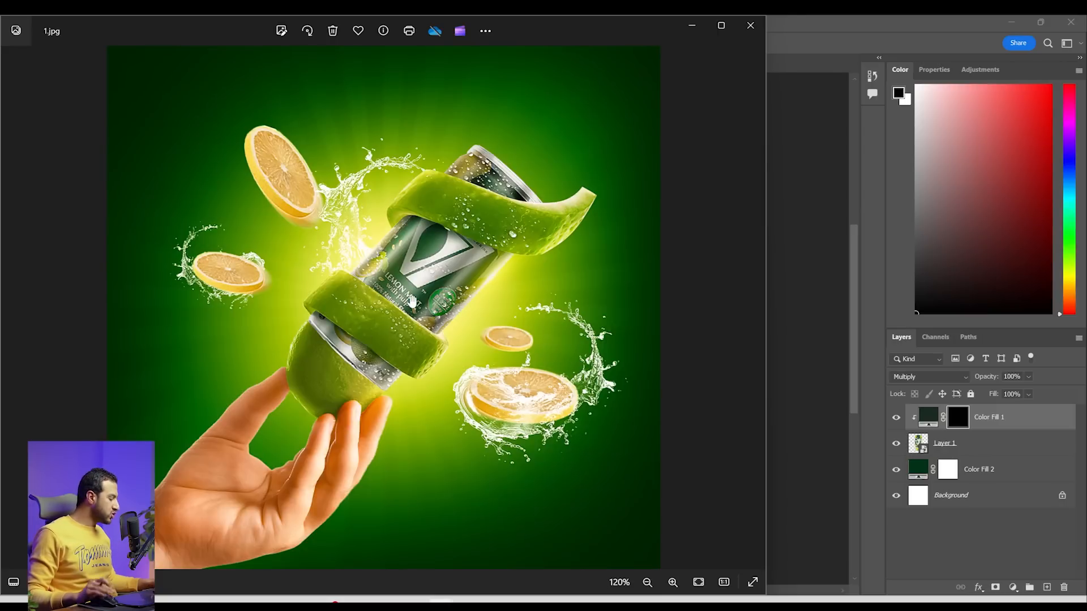
pyautogui.press('F3')
pyautogui.moveTo(513, 267)
pyautogui.mouseDown()
pyautogui.moveTo(482, 297)
pyautogui.moveTo(485, 331)
pyautogui.moveTo(481, 309)
pyautogui.mouseUp()
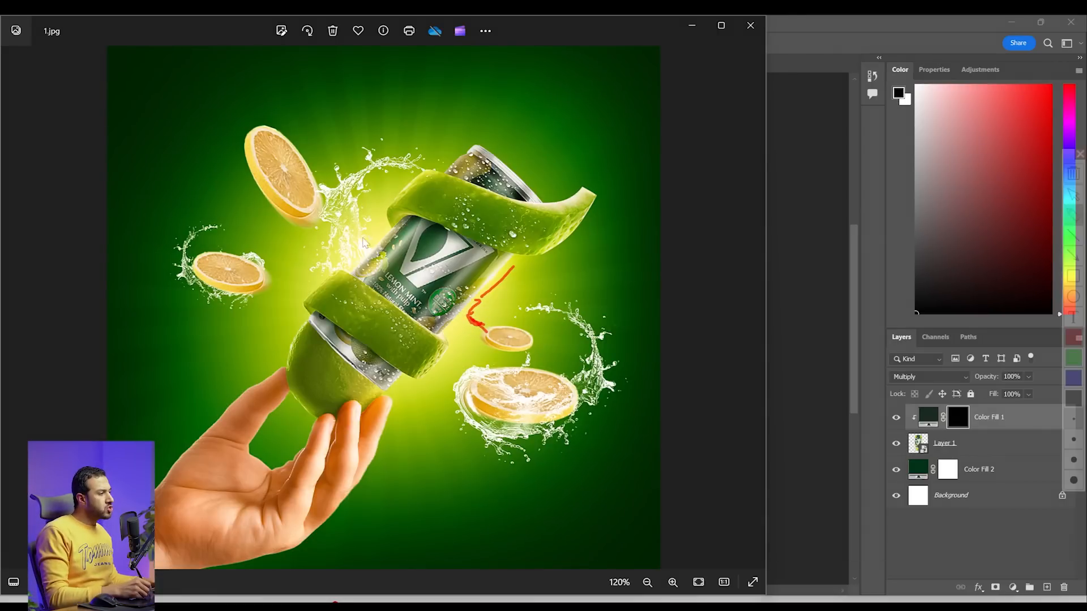
pyautogui.moveTo(508, 262); pyautogui.dragTo(424, 339)
pyautogui.moveTo(480, 259); pyautogui.dragTo(417, 324)
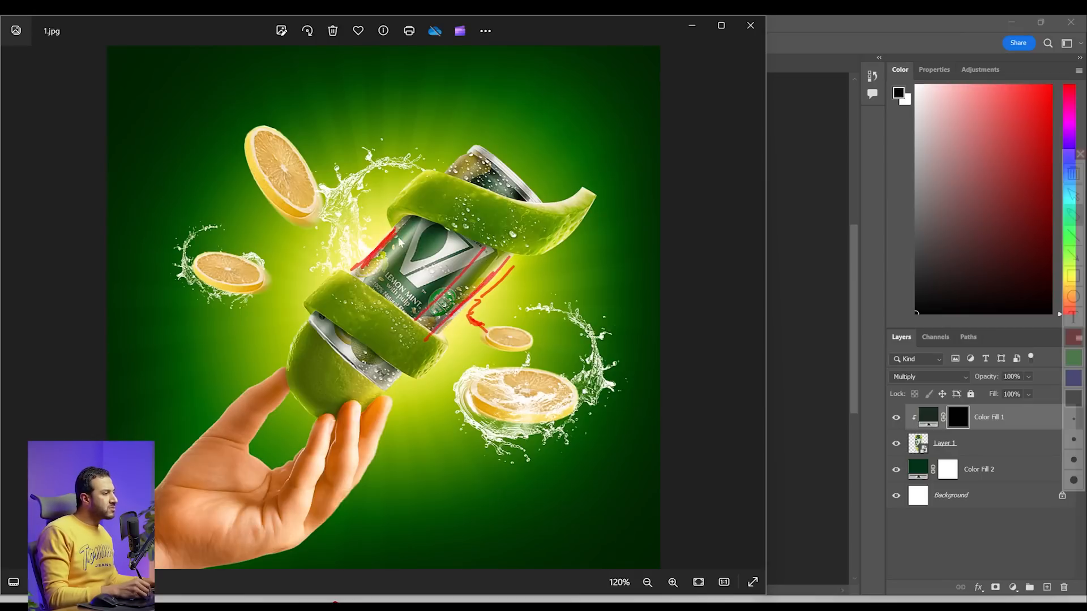
pyautogui.moveTo(422, 227); pyautogui.dragTo(349, 302)
pyautogui.moveTo(464, 237); pyautogui.dragTo(389, 310)
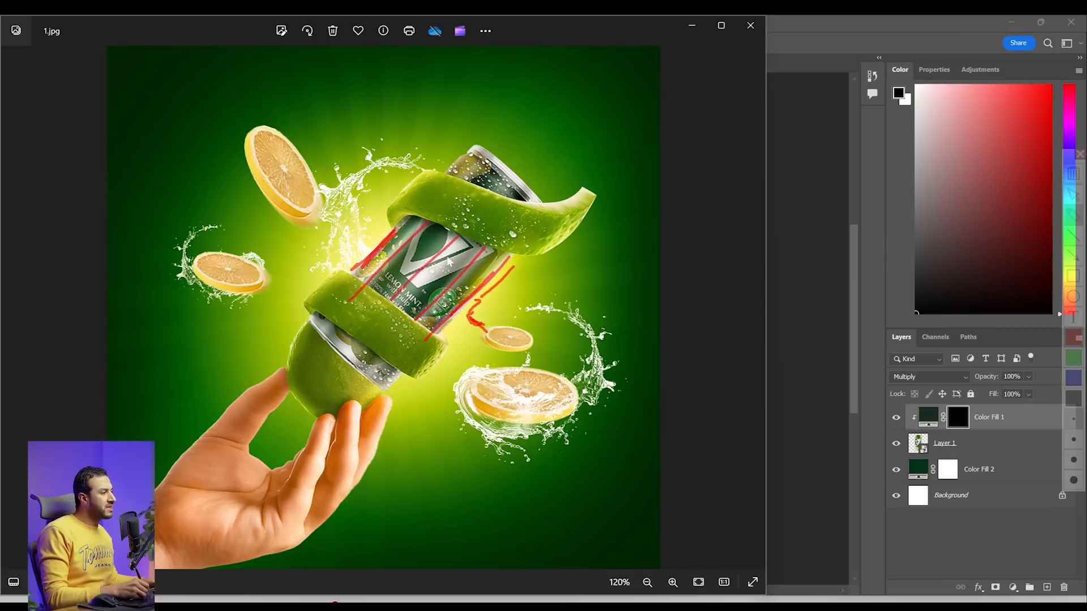
pyautogui.click(751, 25)
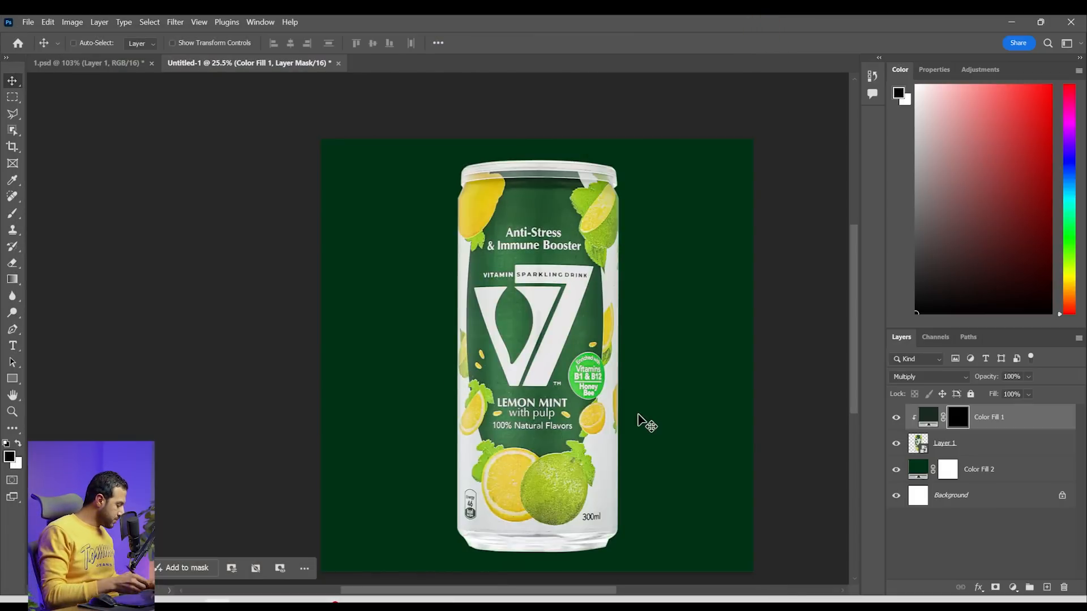
# Paint straight vertical shadow stripes down the can's right and left sides on the Multiply fill's mask with a white 500 px brush
pyautogui.press('b')
pyautogui.press(']')
pyautogui.press(']')
pyautogui.press(']')
pyautogui.press(']')
pyautogui.press(']')
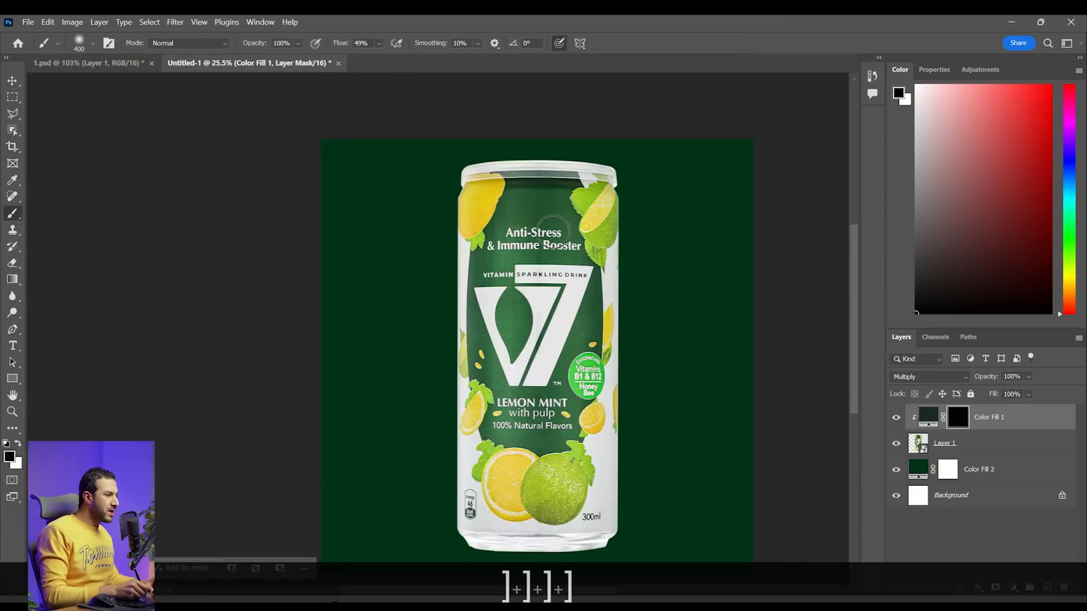
pyautogui.press('space')
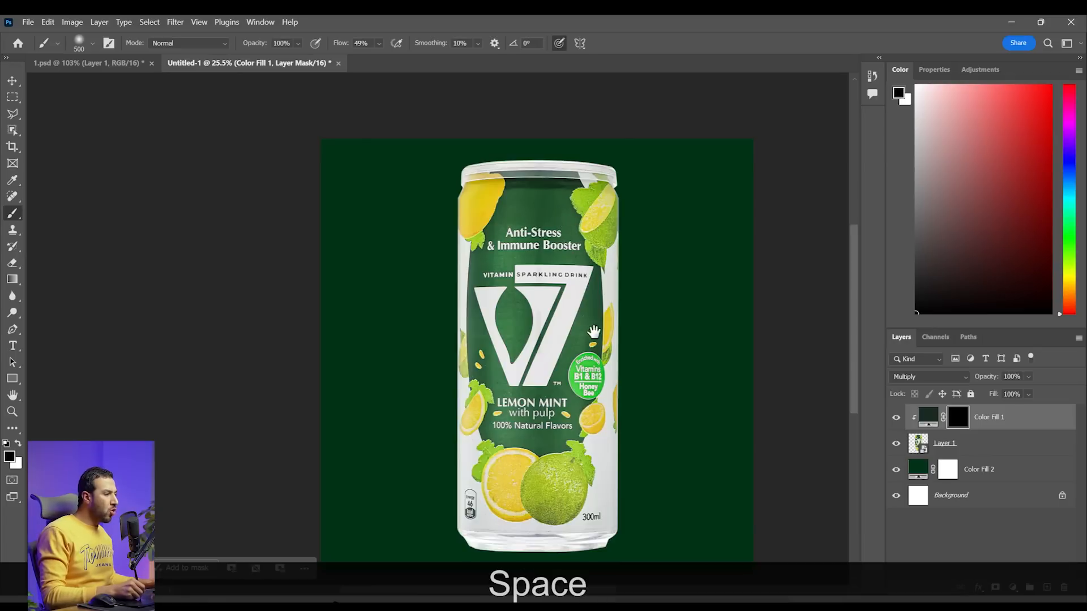
pyautogui.moveTo(585, 266); pyautogui.dragTo(580, 231)
pyautogui.press('x')
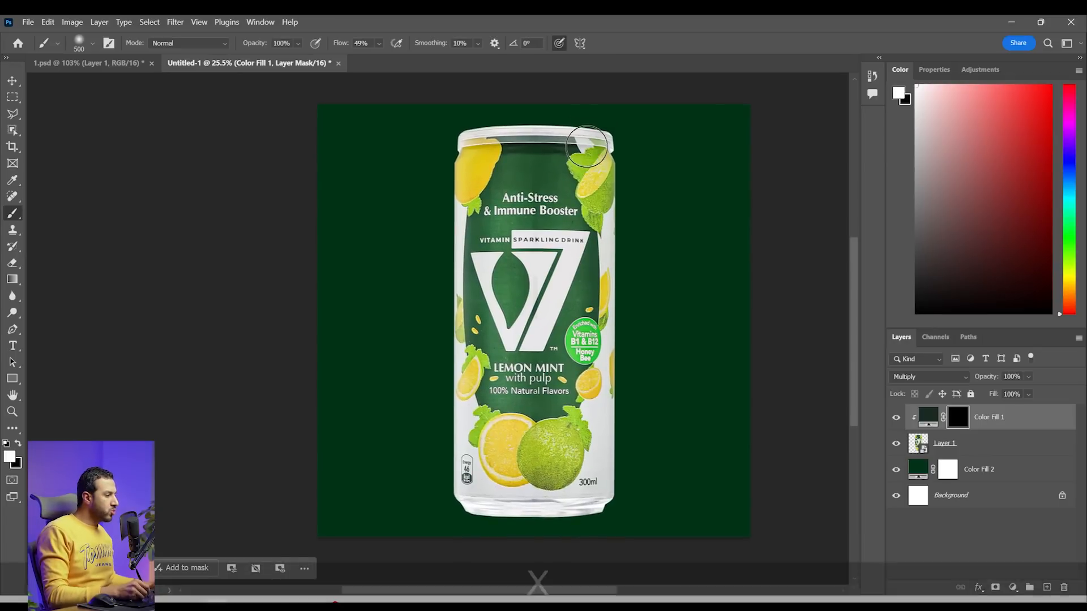
pyautogui.rightClick(584, 186)
pyautogui.doubleClick(655, 344)
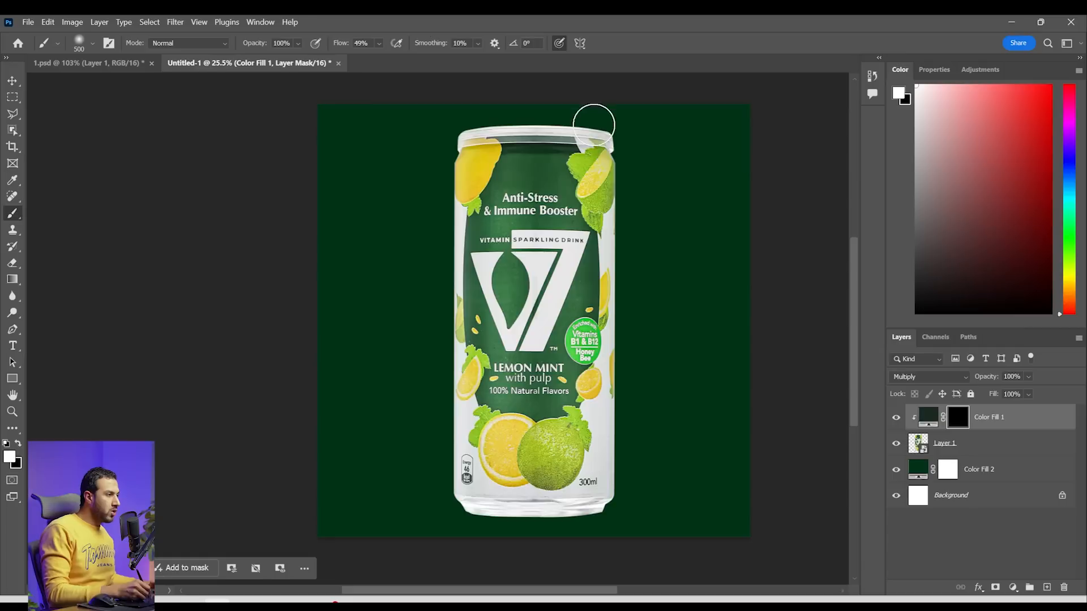
pyautogui.click(587, 132)
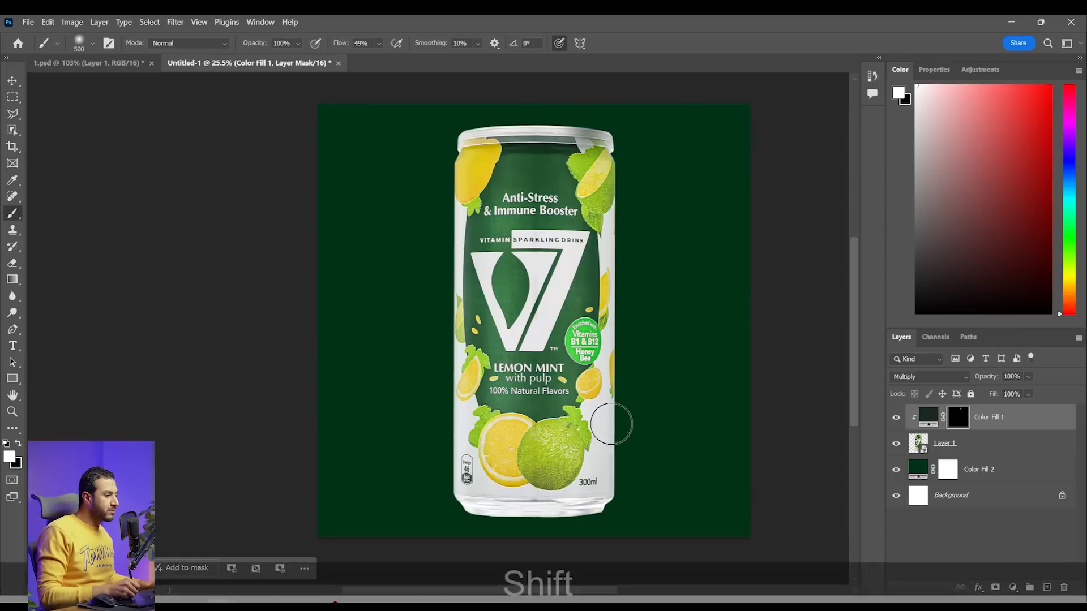
pyautogui.keyDown('shift'); pyautogui.click(587, 504); pyautogui.keyUp('shift')
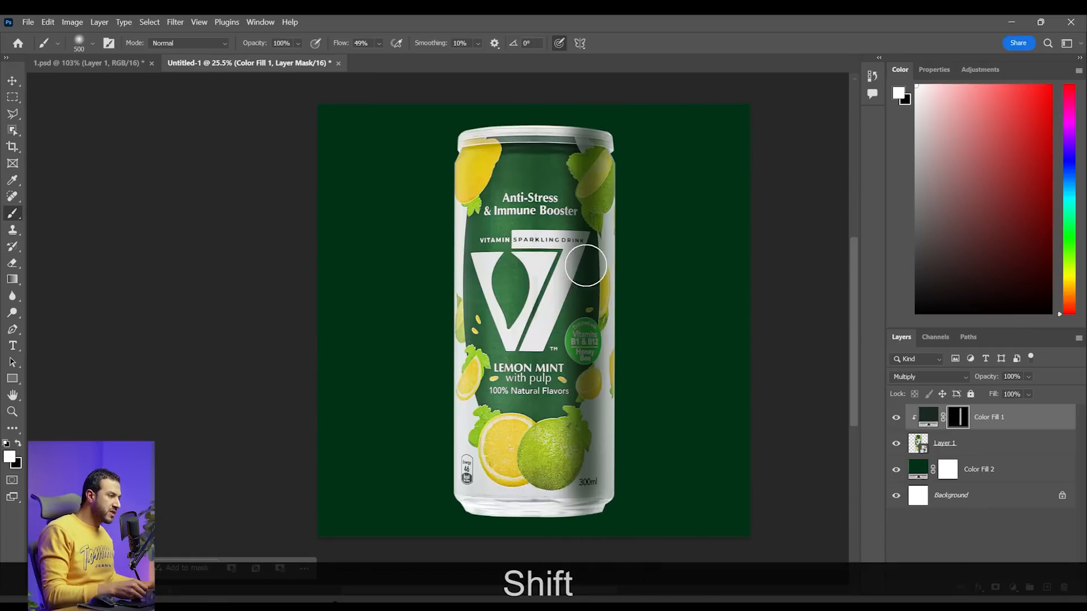
pyautogui.click(482, 122)
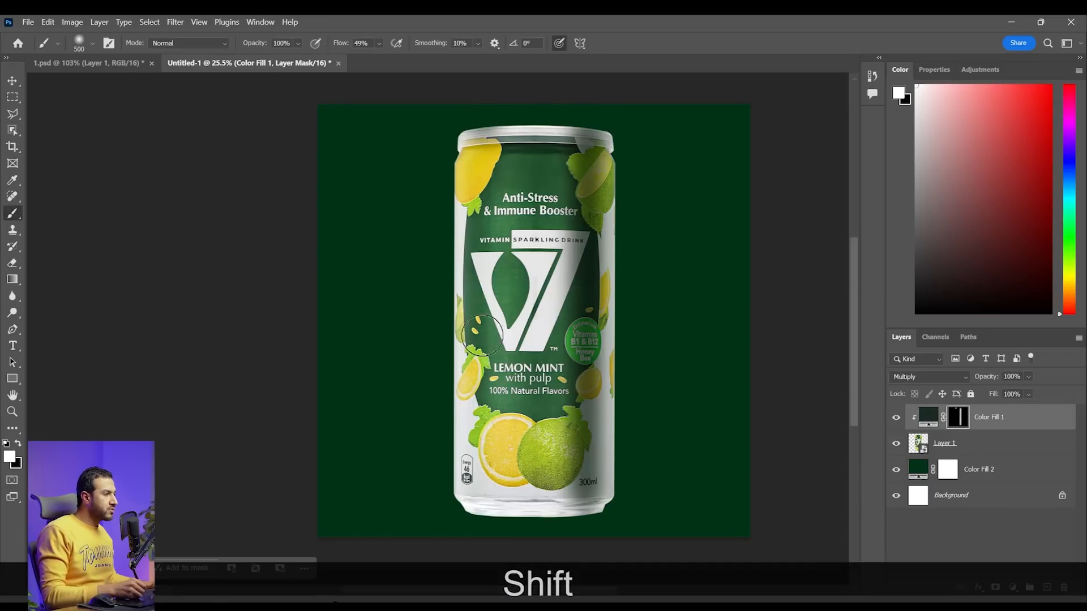
pyautogui.keyDown('shift'); pyautogui.click(476, 490); pyautogui.keyUp('shift')
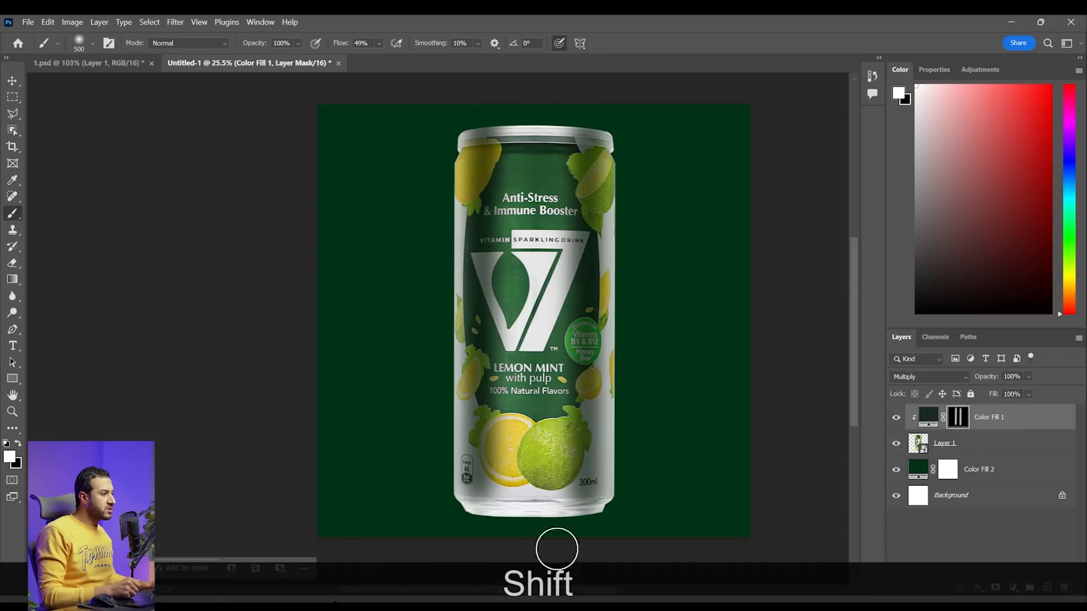
# Paint a fainter straight shadow stripe down the can's center on the same mask with a 600 px brush at 19% flow
pyautogui.press(']')
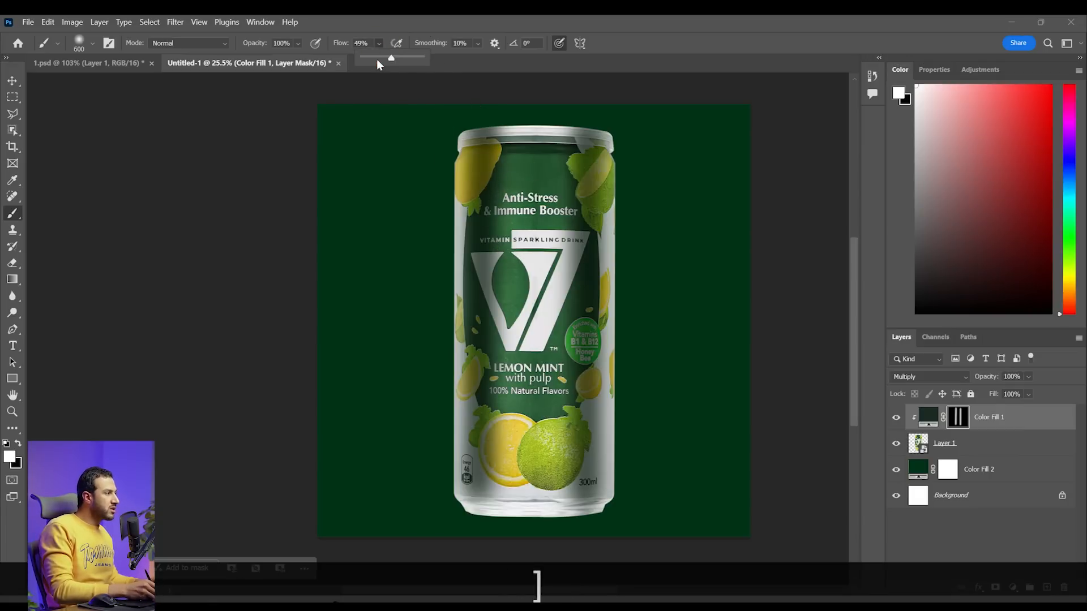
pyautogui.moveTo(379, 58); pyautogui.dragTo(374, 57)
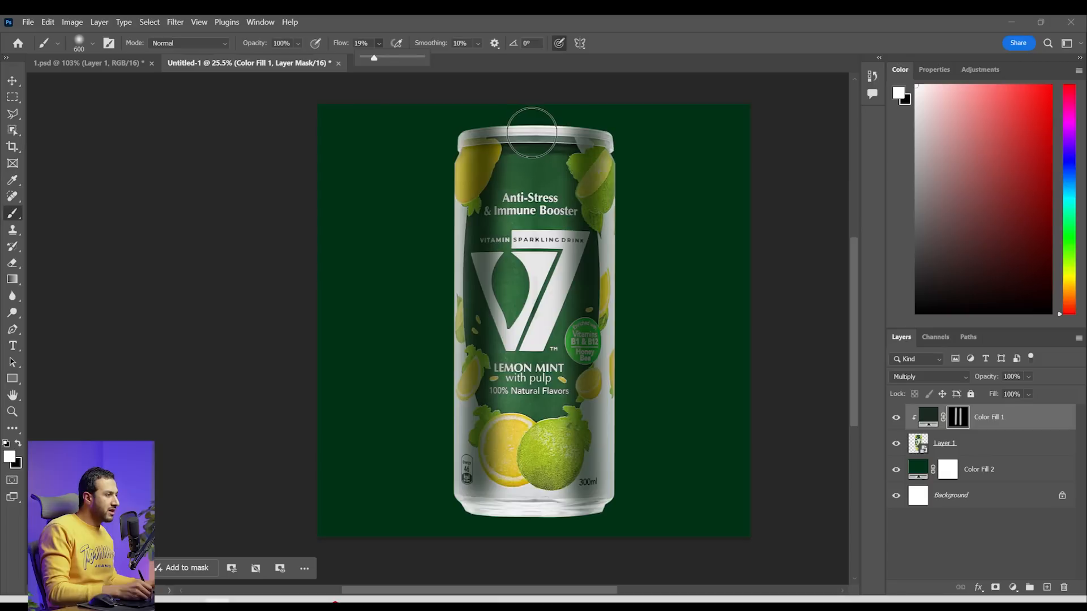
pyautogui.press('shift')
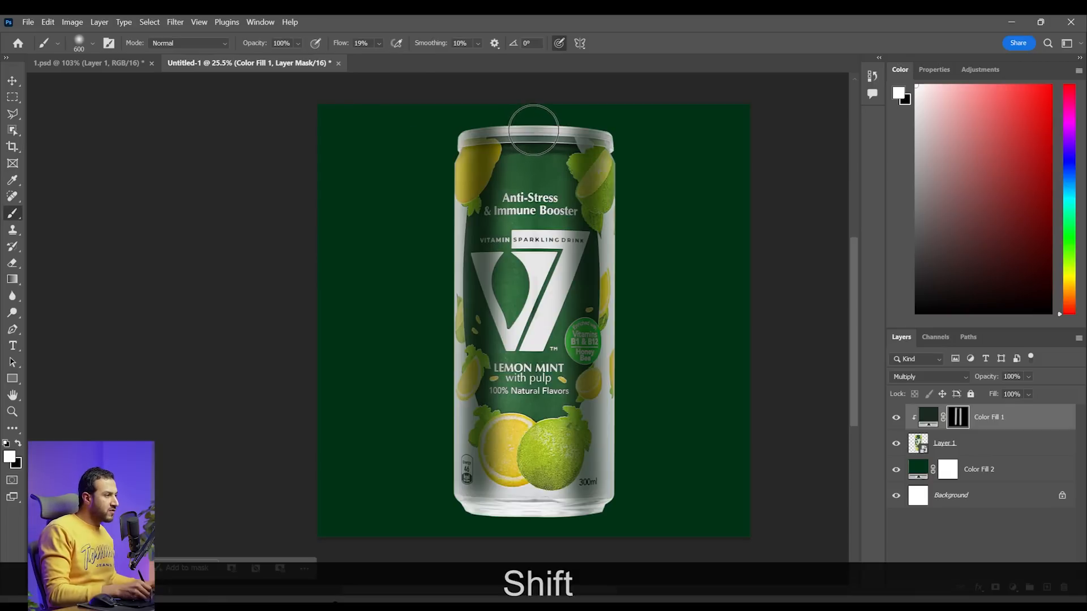
pyautogui.keyDown('shift'); pyautogui.click(532, 492); pyautogui.keyUp('shift')
pyautogui.press('z')
pyautogui.moveTo(603, 366)
pyautogui.mouseDown()
pyautogui.moveTo(576, 363)
pyautogui.moveTo(598, 360)
pyautogui.mouseUp()
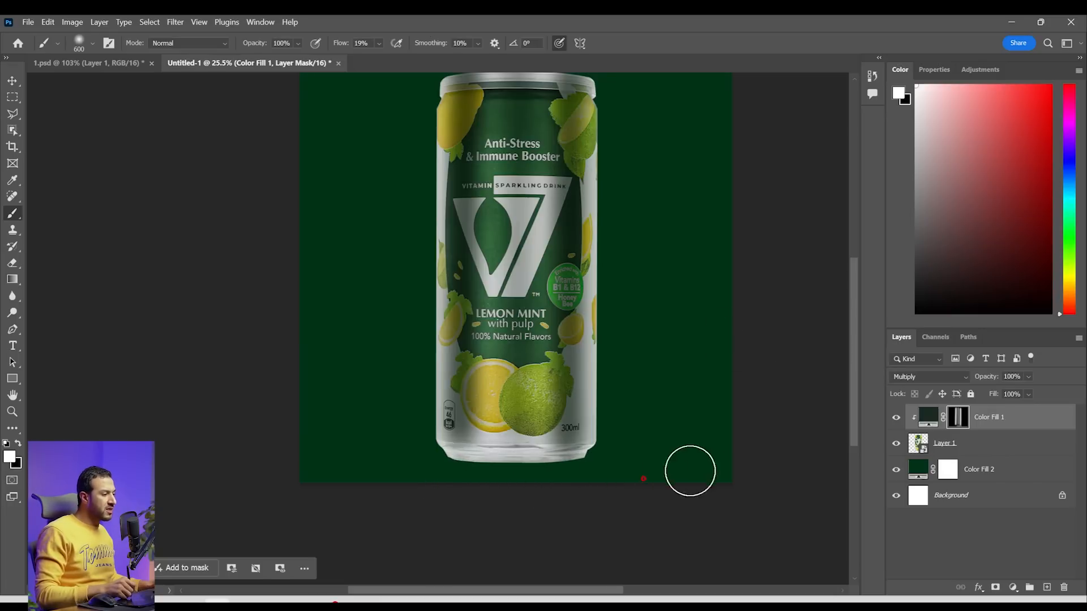
pyautogui.press('z')
pyautogui.moveTo(694, 374); pyautogui.dragTo(686, 377)
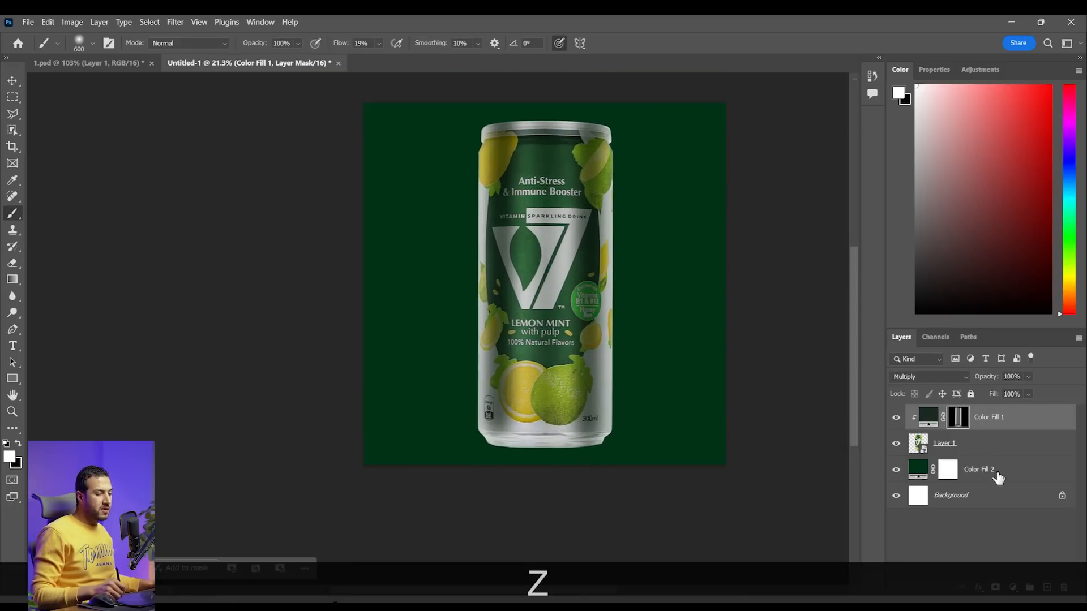
# Add a white (ffffff) Solid Color fill layer clipped to the can and invert its mask to black
pyautogui.click(1014, 589)
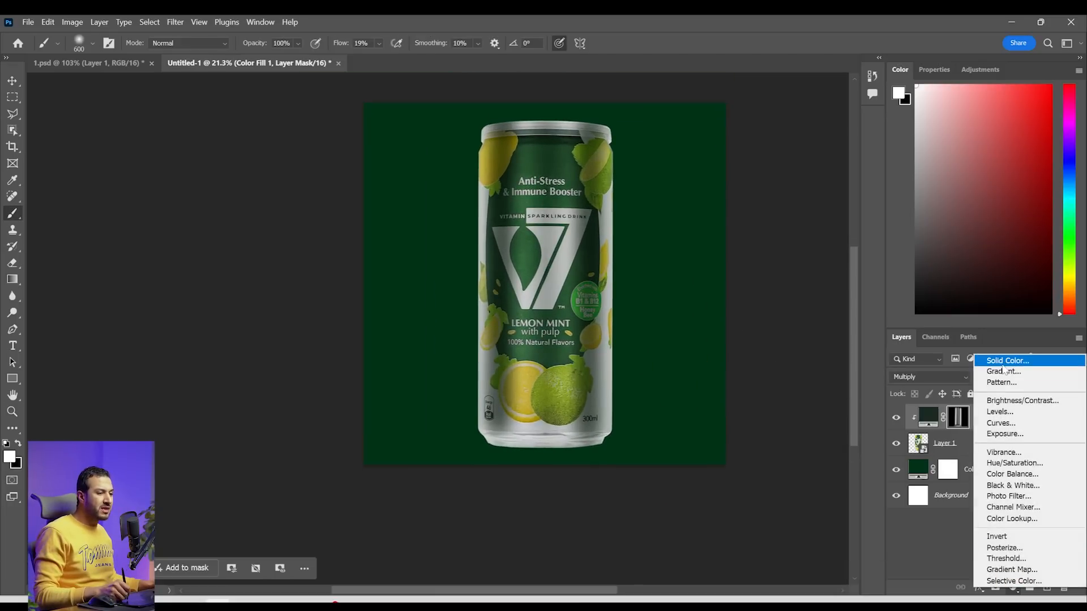
pyautogui.click(1004, 362)
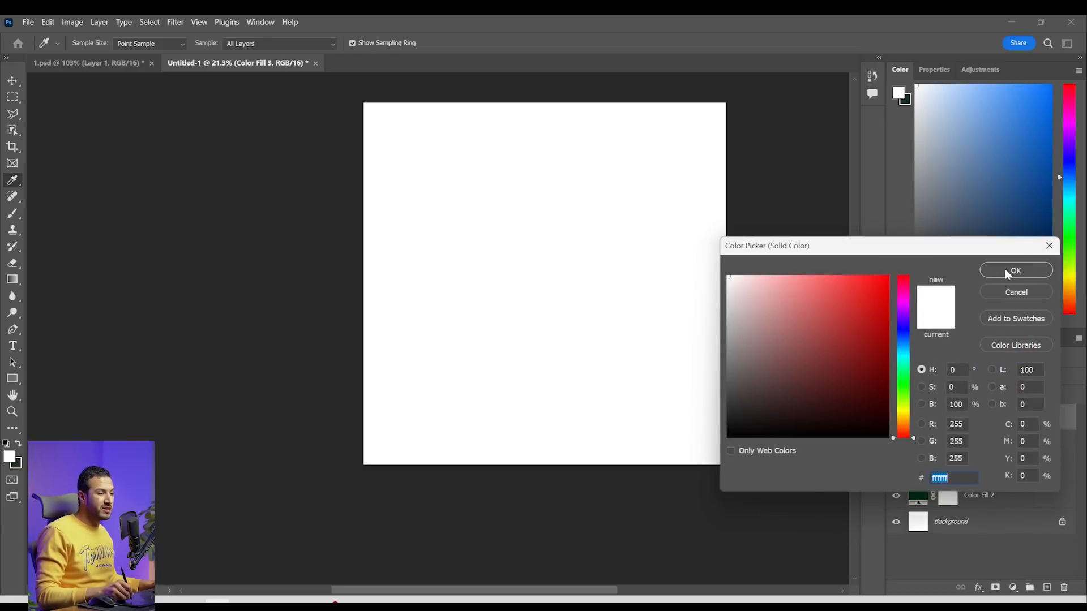
pyautogui.click(1005, 272)
pyautogui.keyDown('alt'); pyautogui.click(969, 430); pyautogui.keyUp('alt')
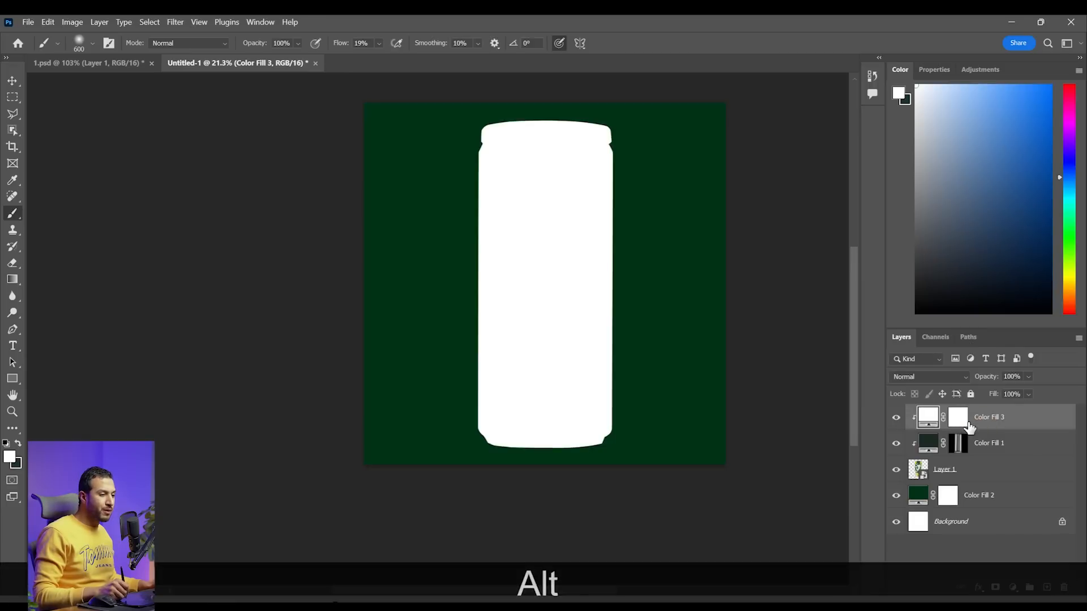
pyautogui.click(959, 418)
pyautogui.hotkey('ctrl', 'i')
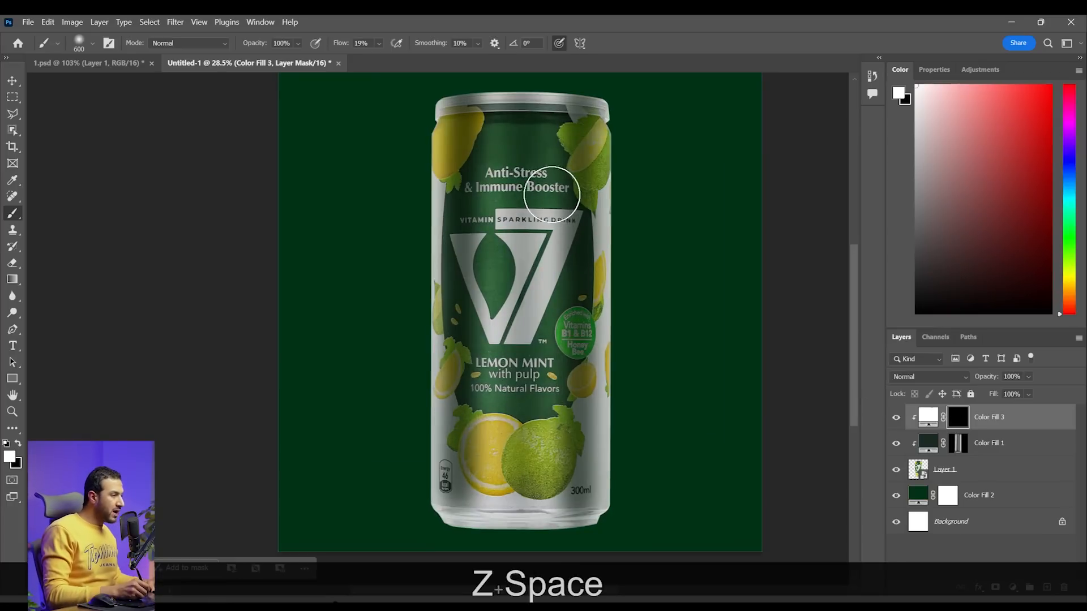
# Paint a straight vertical highlight down the can's center on the white fill's mask with a 500 px brush at 41% flow
pyautogui.press('[')
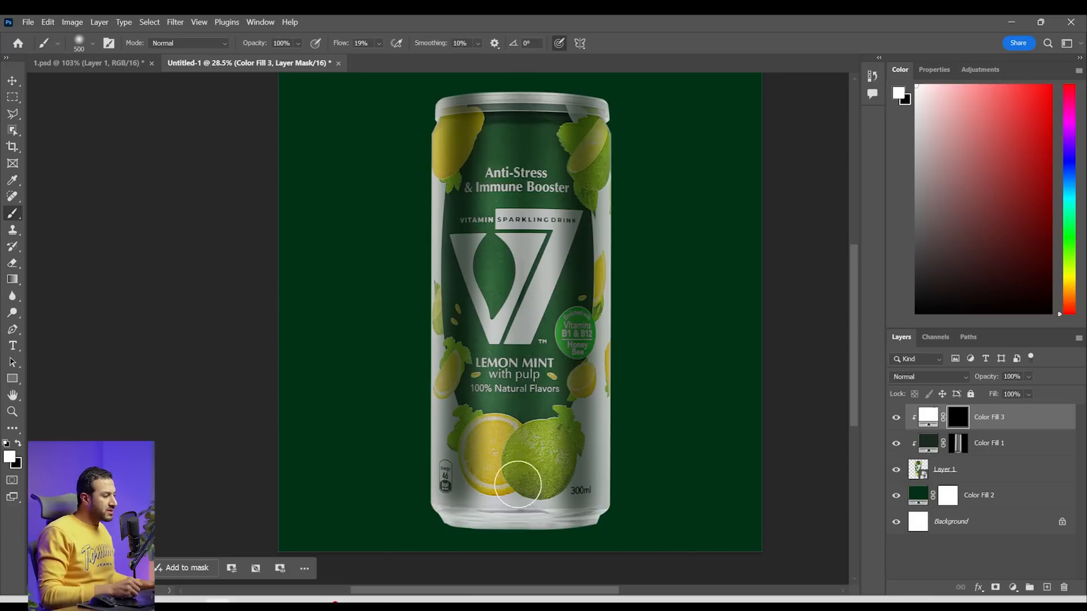
pyautogui.click(379, 43)
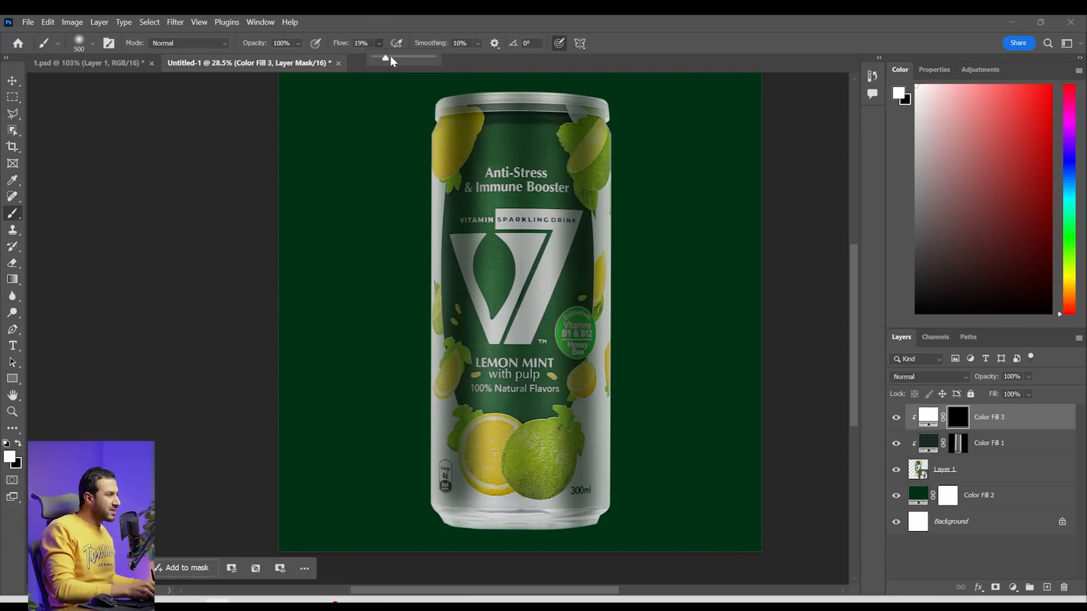
pyautogui.moveTo(389, 56); pyautogui.dragTo(401, 57)
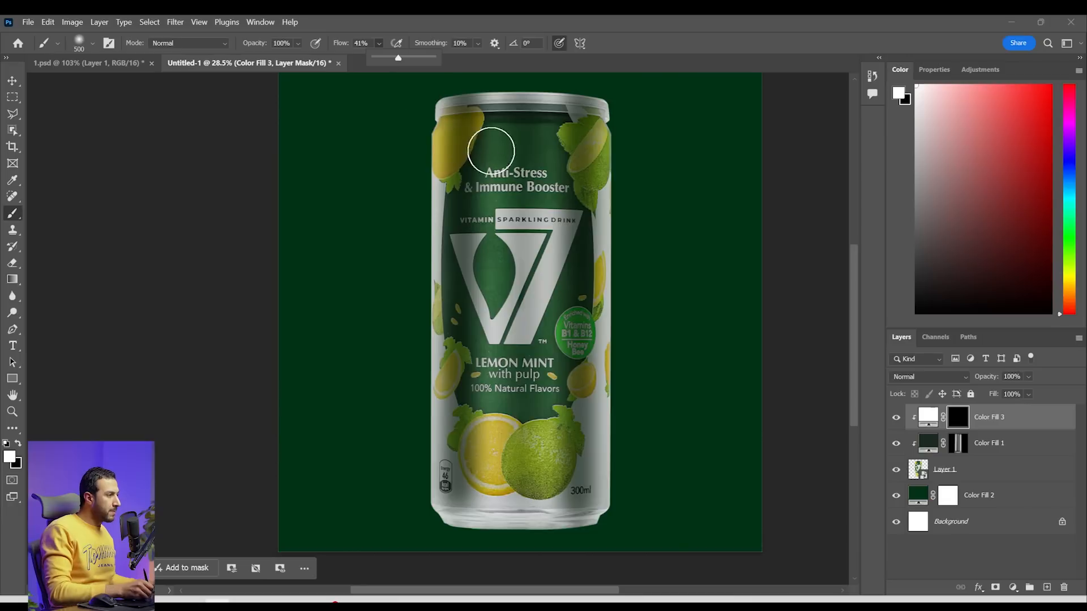
pyautogui.moveTo(524, 102); pyautogui.dragTo(526, 101)
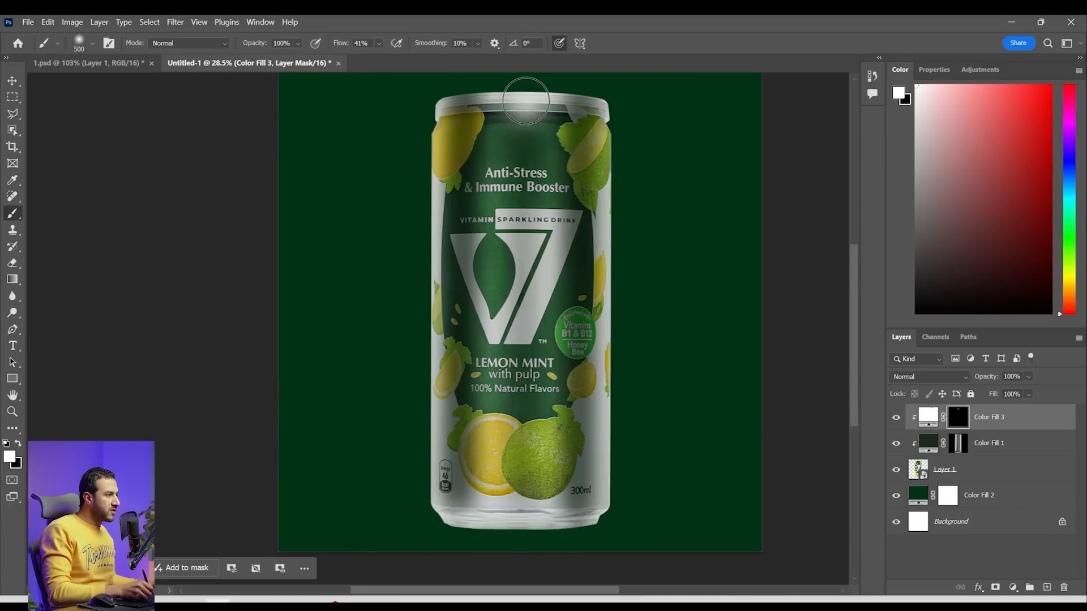
pyautogui.keyDown('shift'); pyautogui.click(515, 510); pyautogui.keyUp('shift')
pyautogui.hotkey('shift', 'z')
pyautogui.moveTo(571, 363)
pyautogui.mouseDown()
pyautogui.moveTo(515, 358)
pyautogui.moveTo(549, 341)
pyautogui.mouseUp()
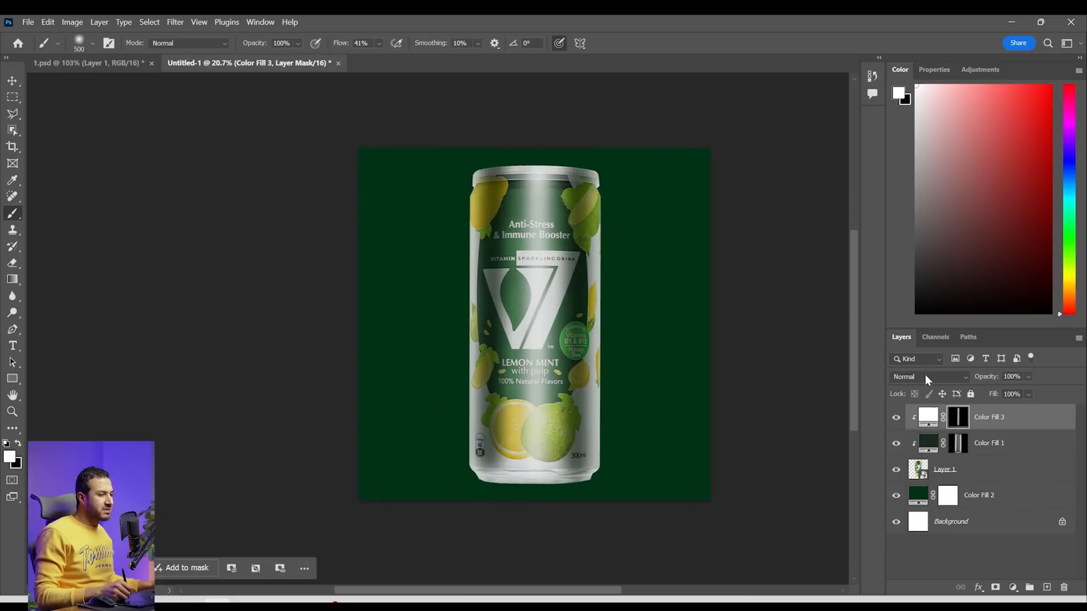
# Set the white highlight fill's blend mode to Screen
pyautogui.click(926, 376)
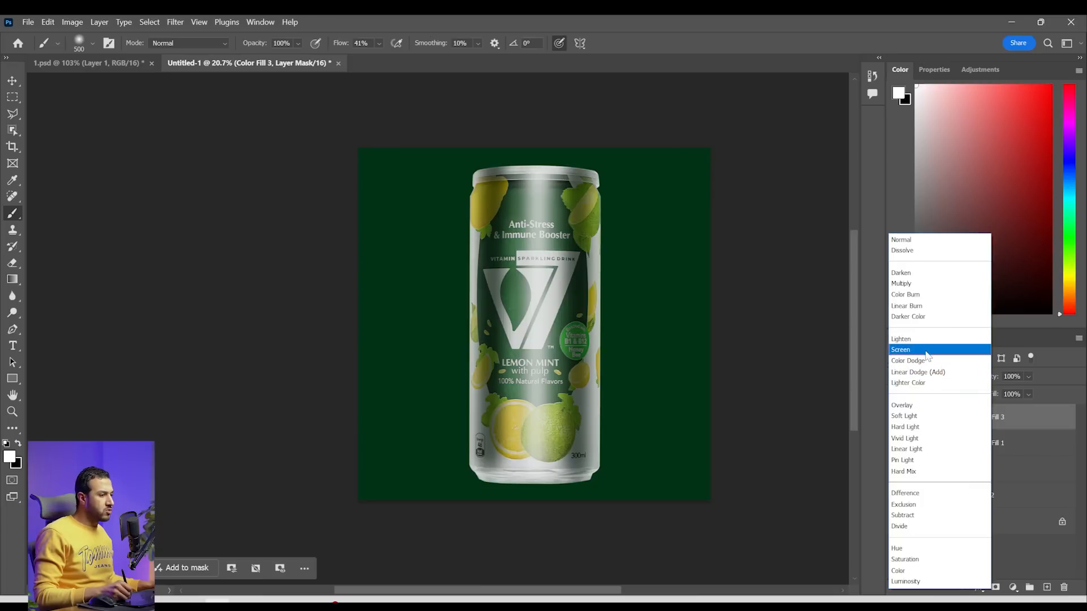
pyautogui.click(925, 351)
pyautogui.press('z')
pyautogui.moveTo(610, 231); pyautogui.dragTo(616, 231)
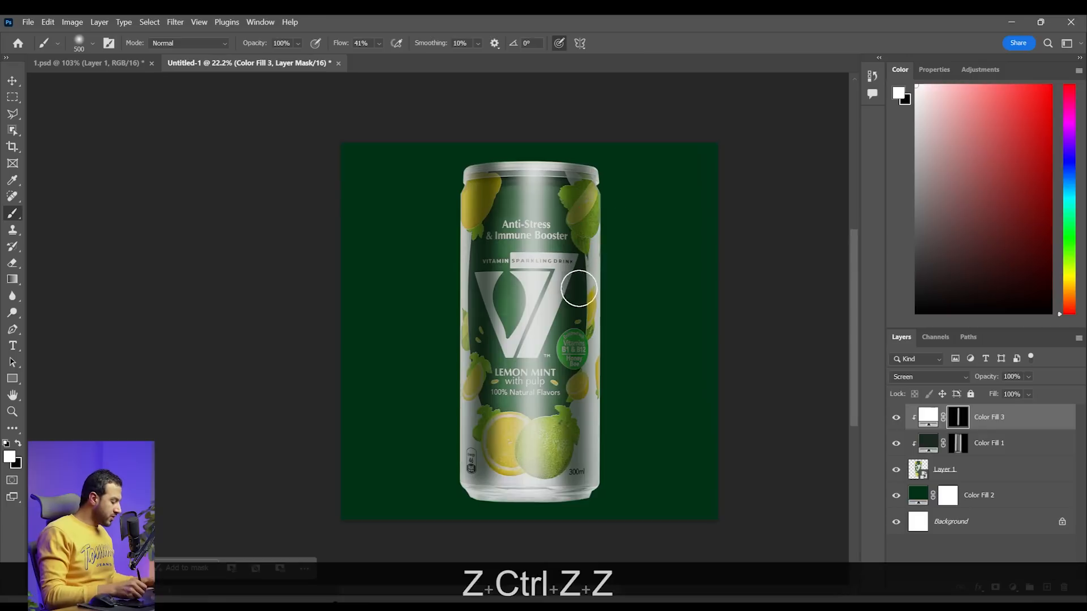
# Paint narrower vertical highlights near the can's right and left sides on the white fill's mask with a 250 px brush at 24% flow
pyautogui.press('[')
pyautogui.press('[')
pyautogui.press('[')
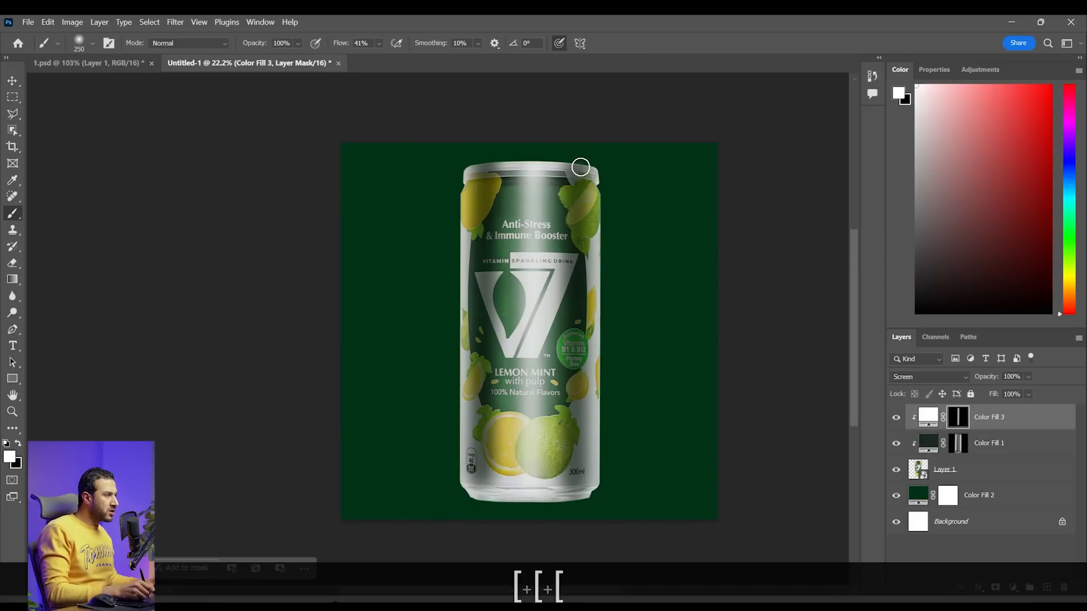
pyautogui.click(379, 57)
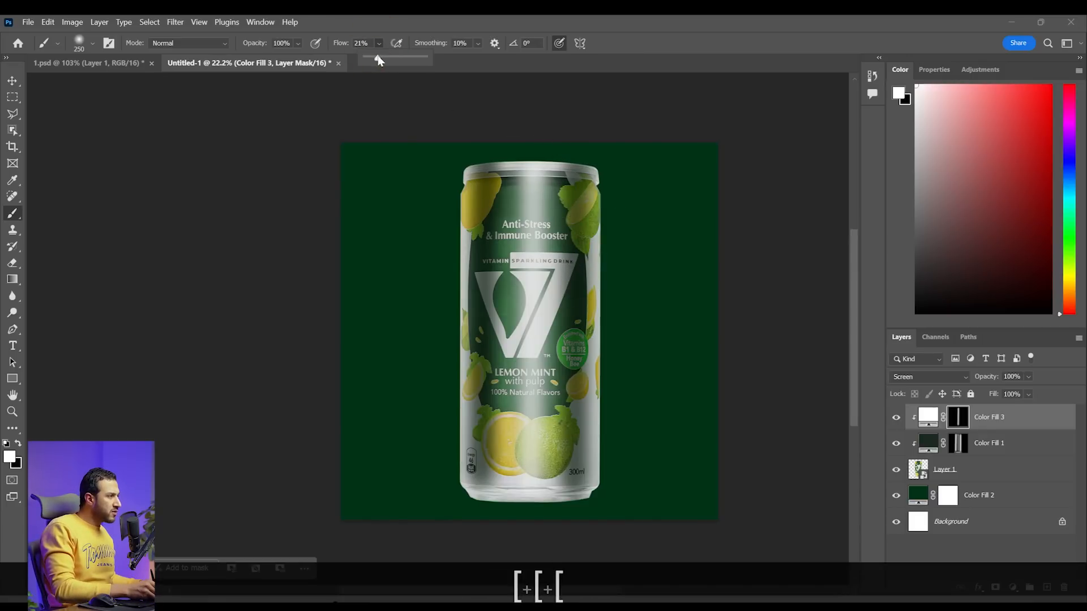
pyautogui.click(580, 167)
pyautogui.scroll(-1, 595, 362)
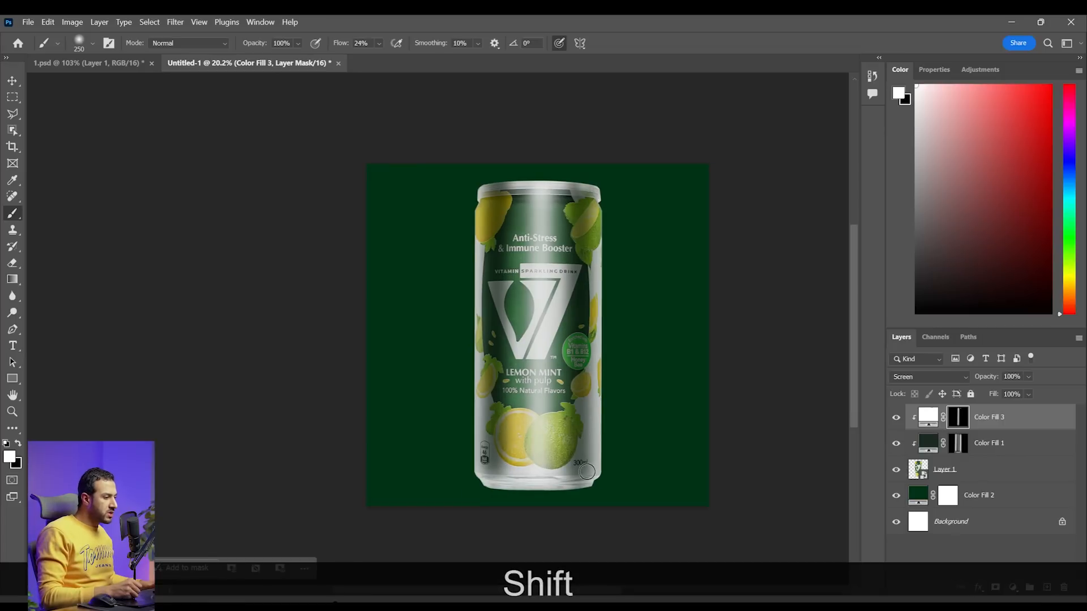
pyautogui.keyDown('shift'); pyautogui.click(586, 470); pyautogui.keyUp('shift')
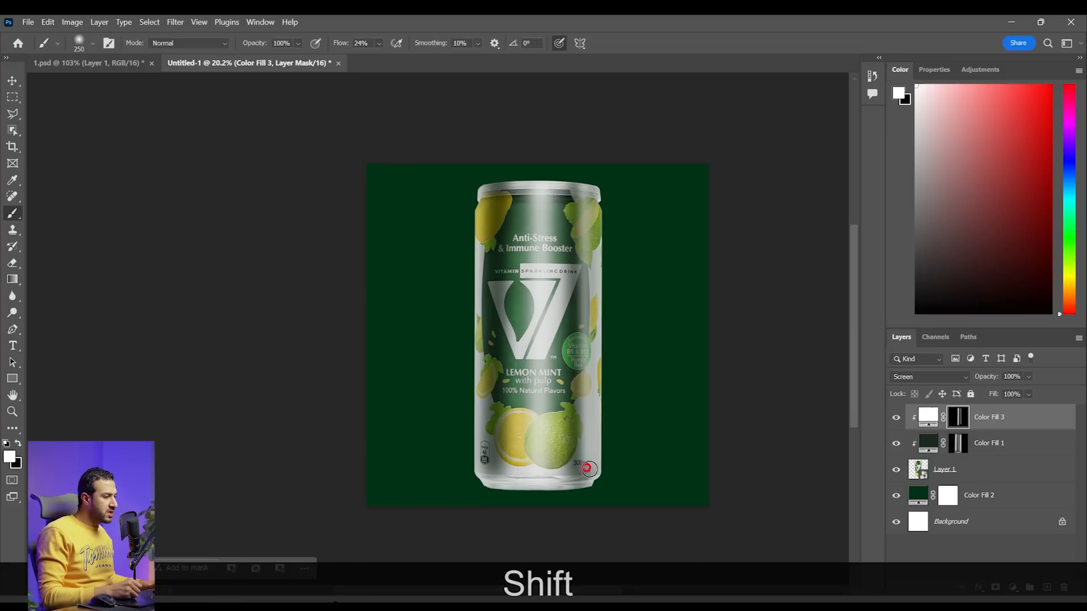
pyautogui.click(494, 184)
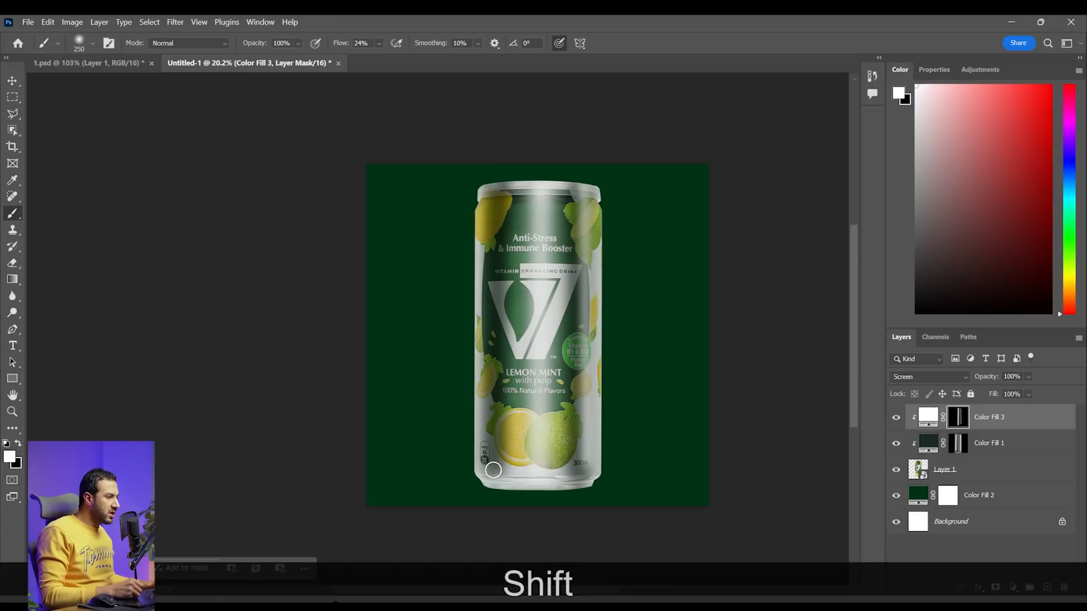
pyautogui.keyDown('shift'); pyautogui.click(492, 470); pyautogui.keyUp('shift')
pyautogui.press('z')
pyautogui.moveTo(579, 359); pyautogui.dragTo(573, 358)
# Compare the can with and without the white highlight fill and set that layer's blend mode to Color Dodge
pyautogui.click(896, 418)
pyautogui.click(896, 418)
pyautogui.click(935, 379)
pyautogui.click(909, 361)
# Try to paint a thin straight highlight along the can's right edge with a 150 px brush at 24% flow
pyautogui.press('z')
pyautogui.moveTo(511, 414); pyautogui.dragTo(623, 359)
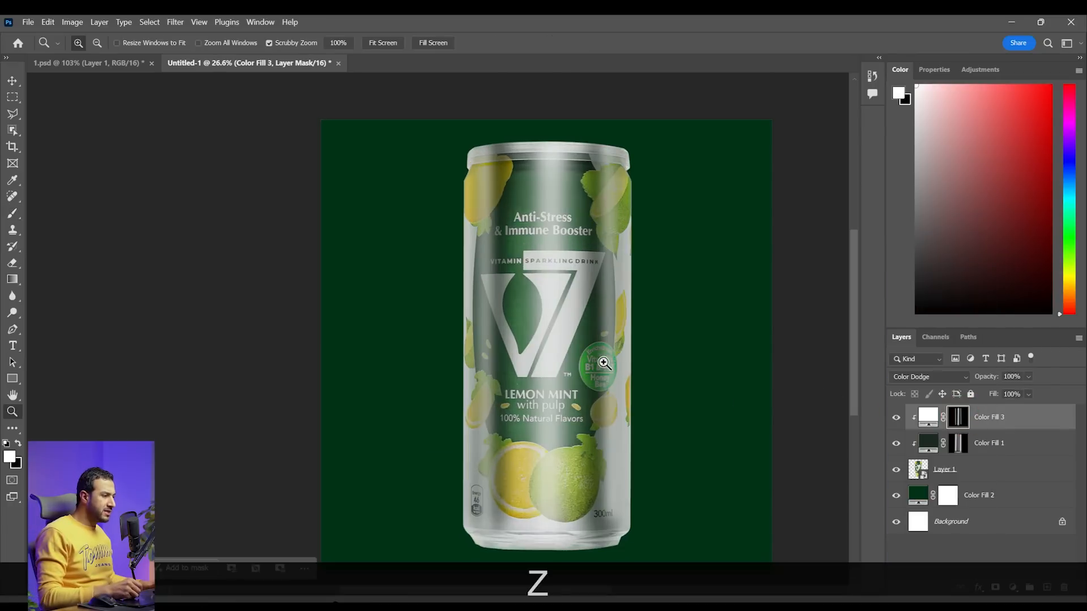
pyautogui.press('b')
pyautogui.press('space')
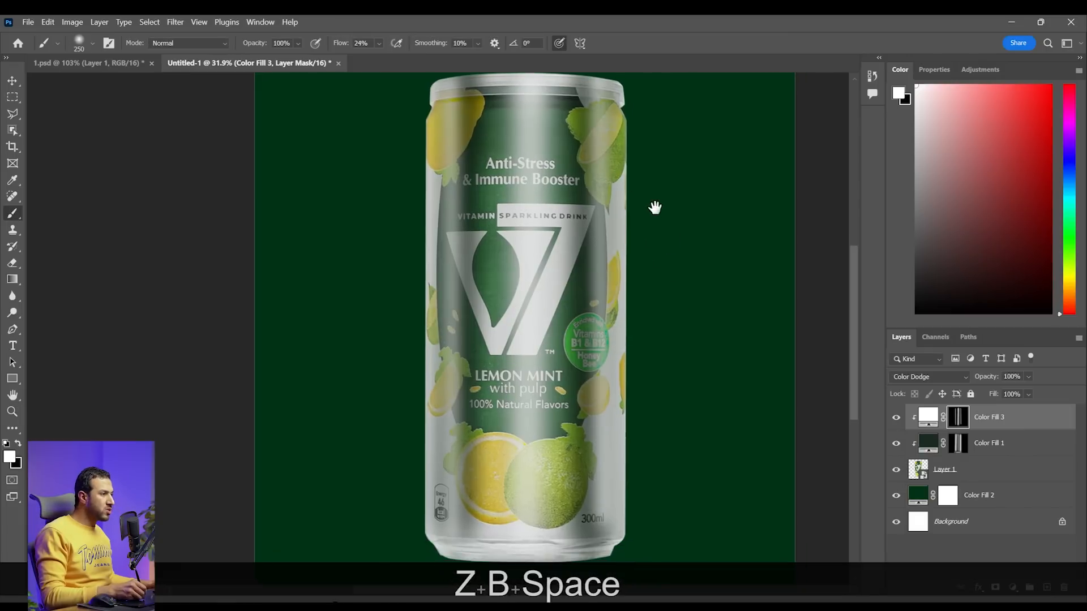
pyautogui.press('[')
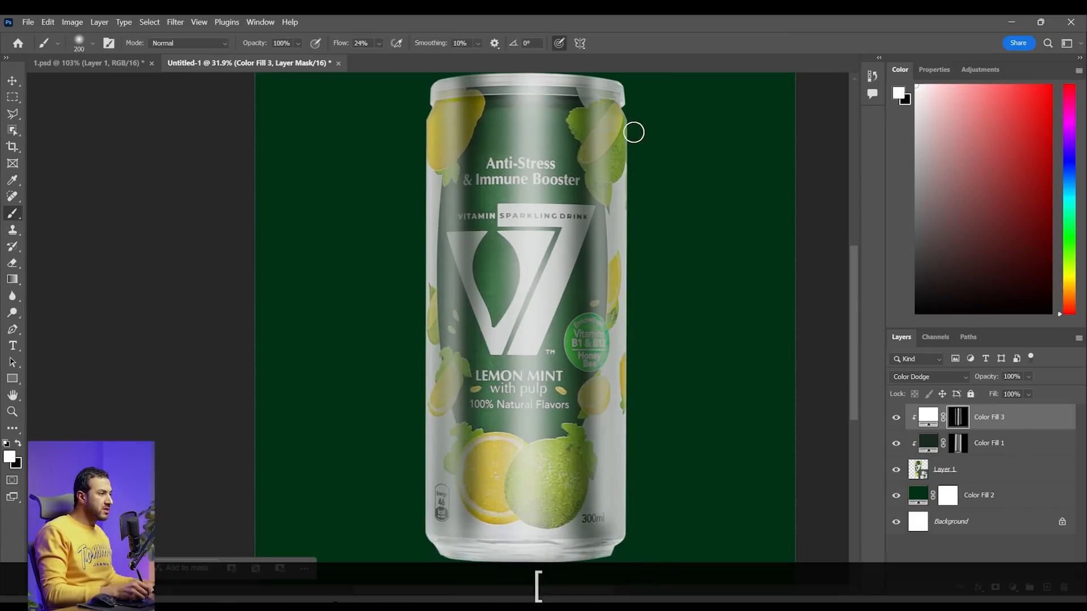
pyautogui.press('[')
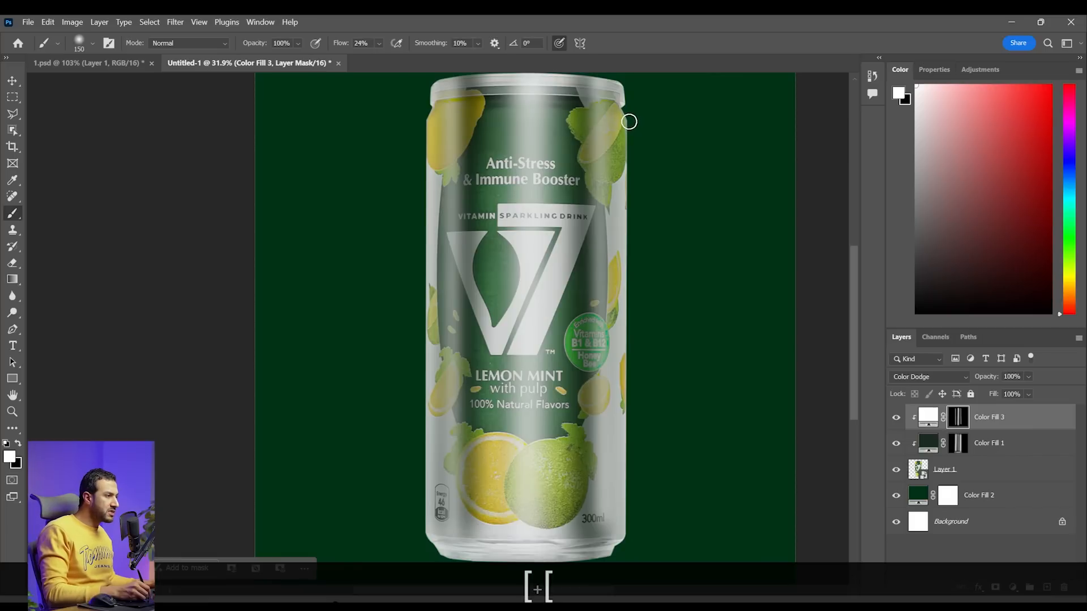
pyautogui.click(628, 122)
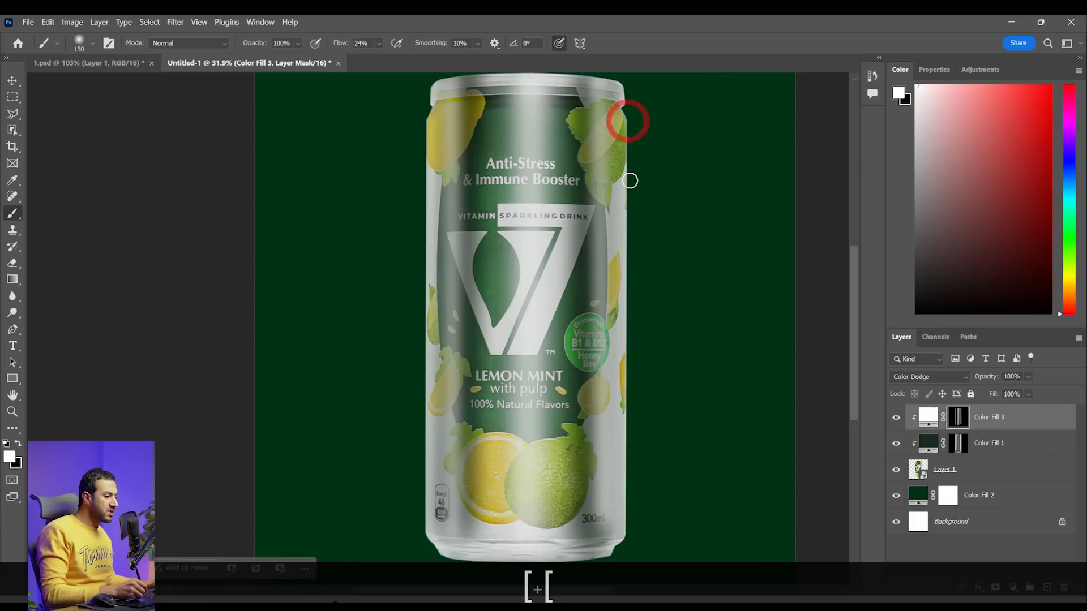
pyautogui.keyDown('shift'); pyautogui.click(629, 535); pyautogui.keyUp('shift')
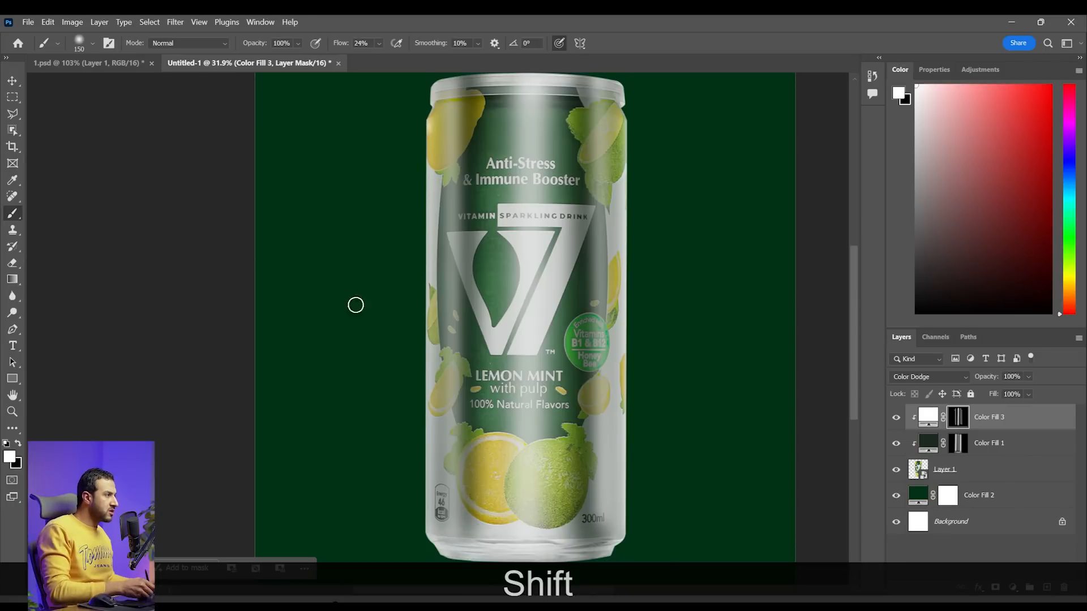
pyautogui.hotkey('ctrl', 'shift', 'z')
# Paint thin straight highlights along the can's right and left edges on the white fill's mask with a 150 px brush at 60% flow
pyautogui.click(380, 44)
pyautogui.moveTo(390, 59); pyautogui.dragTo(408, 60)
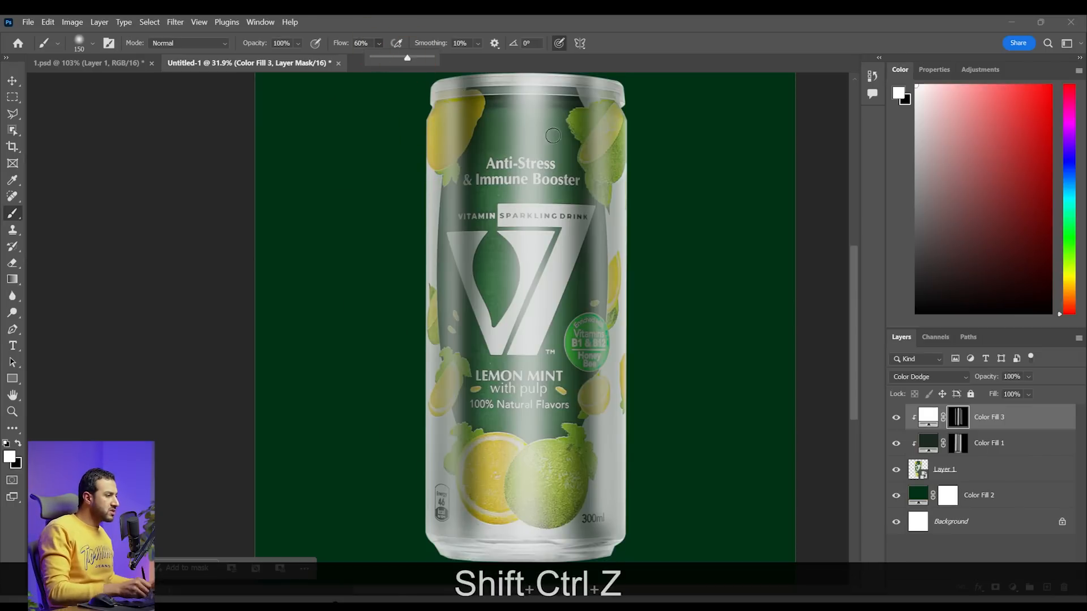
pyautogui.hotkey('ctrl', 'z')
pyautogui.click(627, 123)
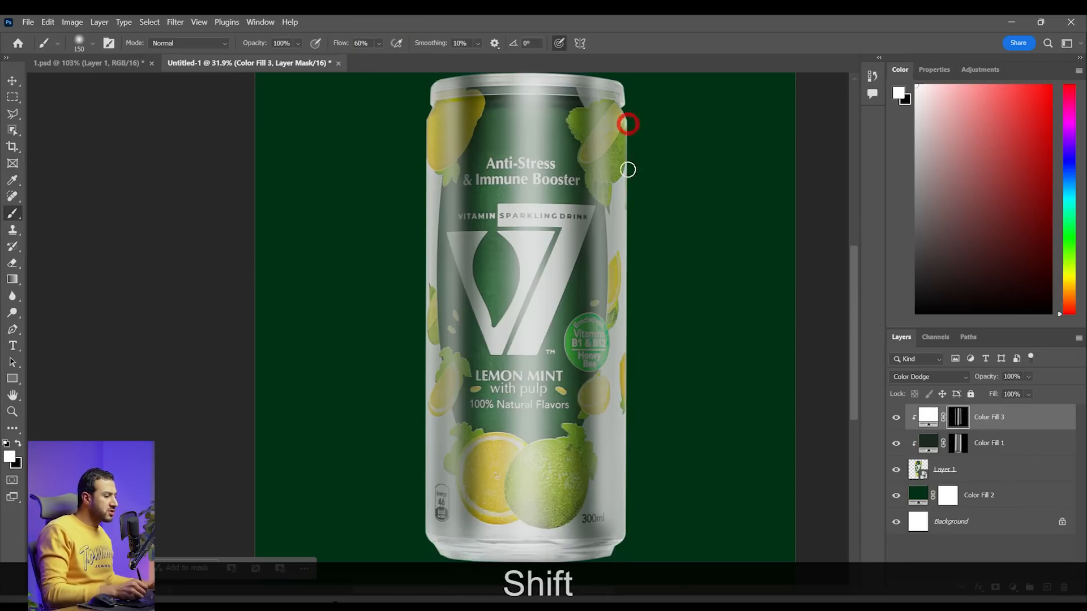
pyautogui.keyDown('shift'); pyautogui.click(632, 535); pyautogui.keyUp('shift')
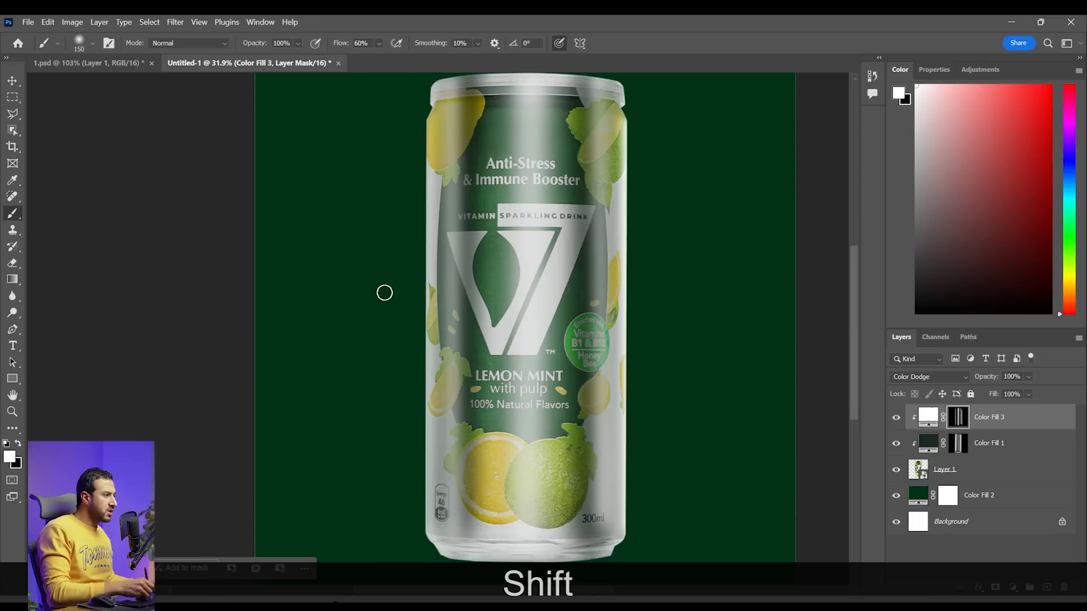
pyautogui.click(423, 123)
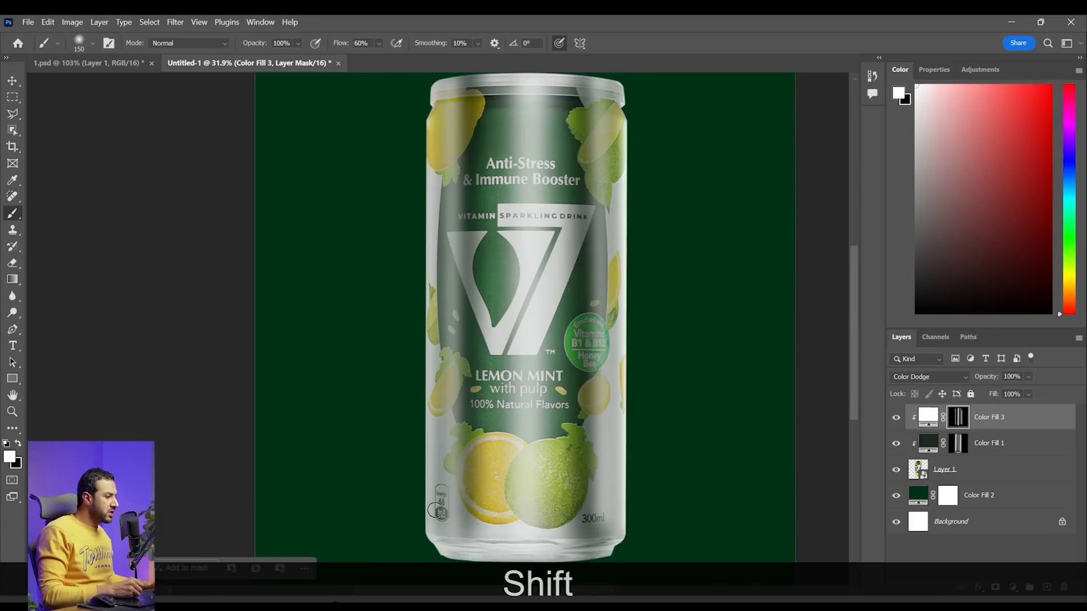
pyautogui.keyDown('shift'); pyautogui.click(424, 530); pyautogui.keyUp('shift')
# Mask the white highlight off the can's metal lid using black with a 200 px brush at 60% flow
pyautogui.hotkey('shift', 'z')
pyautogui.moveTo(582, 326); pyautogui.dragTo(556, 315)
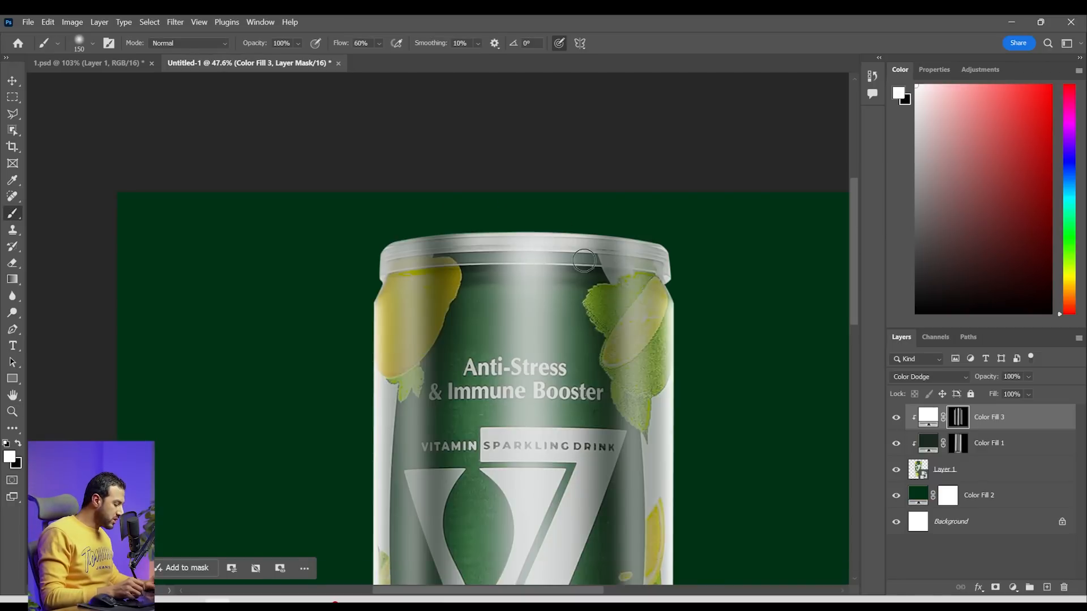
pyautogui.press(']')
pyautogui.press(']')
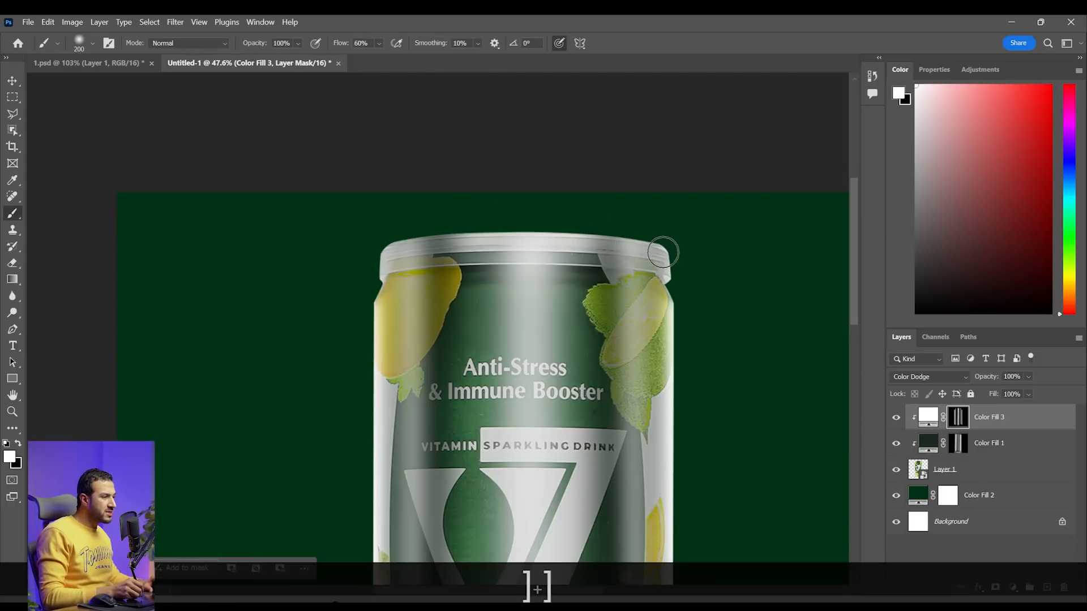
pyautogui.hotkey('ctrl', 'z')
pyautogui.press('x')
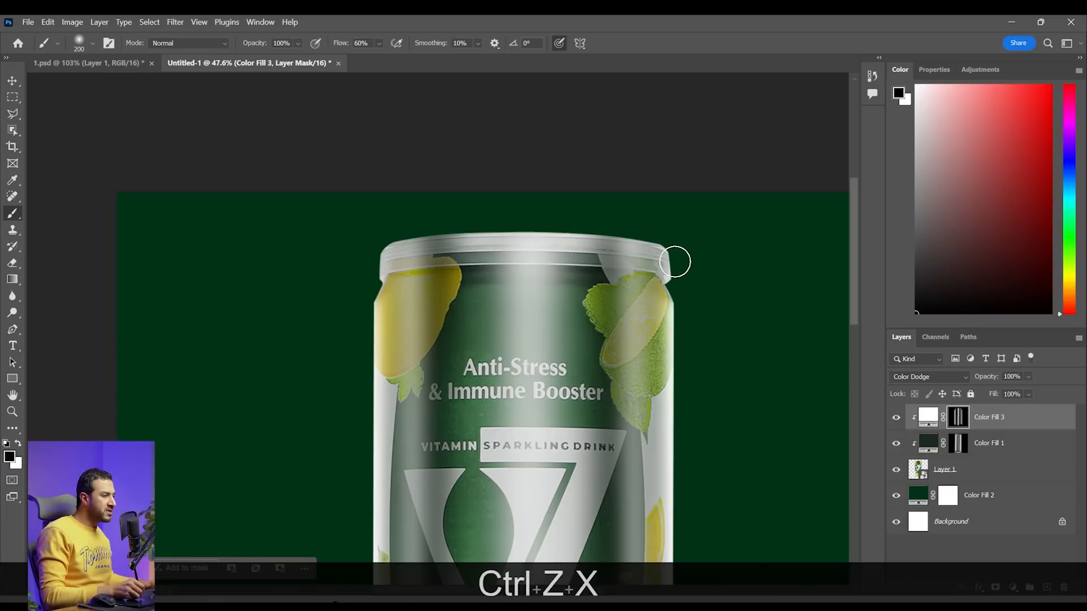
pyautogui.moveTo(553, 246)
pyautogui.mouseDown()
pyautogui.moveTo(466, 238)
pyautogui.moveTo(283, 249)
pyautogui.mouseUp()
pyautogui.press('space')
# Mask the white highlight off the can's metal base rim using black with a 300 px brush
pyautogui.press('z')
pyautogui.press('space')
pyautogui.press('z')
pyautogui.moveTo(655, 454); pyautogui.dragTo(691, 444)
pyautogui.press('space')
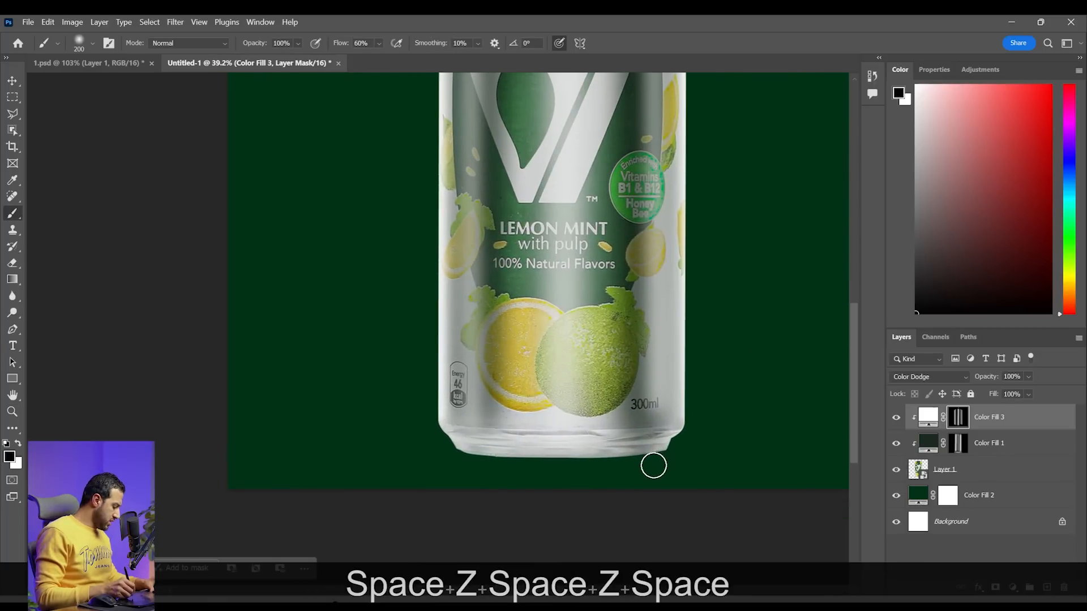
pyautogui.press(']')
pyautogui.press(']')
pyautogui.press('z')
pyautogui.press('space')
pyautogui.press('z')
pyautogui.moveTo(679, 379)
pyautogui.mouseDown()
pyautogui.moveTo(665, 327)
pyautogui.moveTo(693, 334)
pyautogui.mouseUp()
# Change the shadow fill layer's color to the very dark green 001a08
pyautogui.click(912, 446)
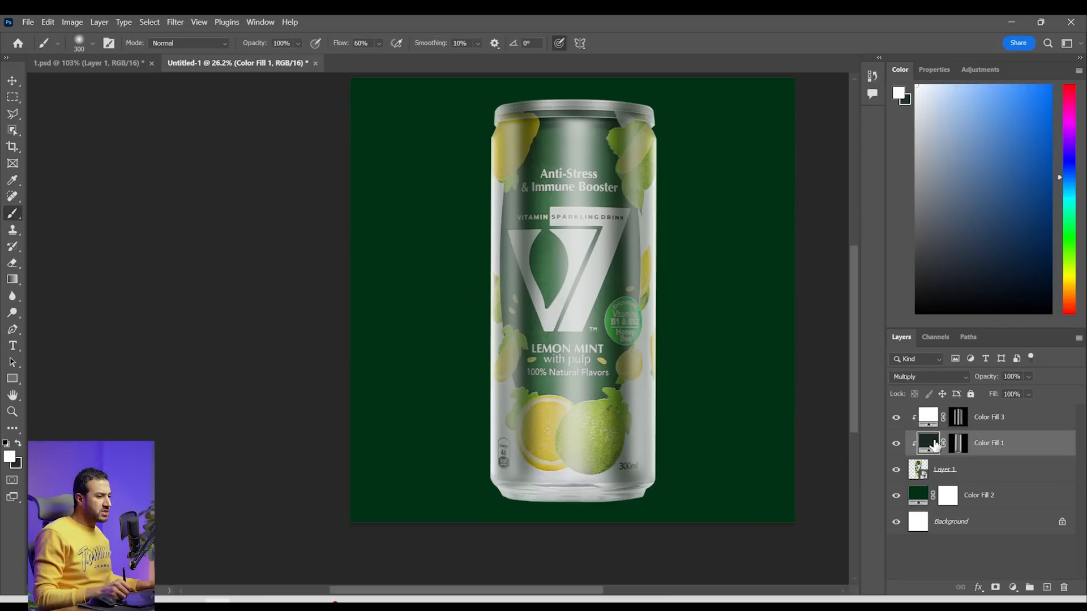
pyautogui.doubleClick(929, 444)
pyautogui.click(862, 410)
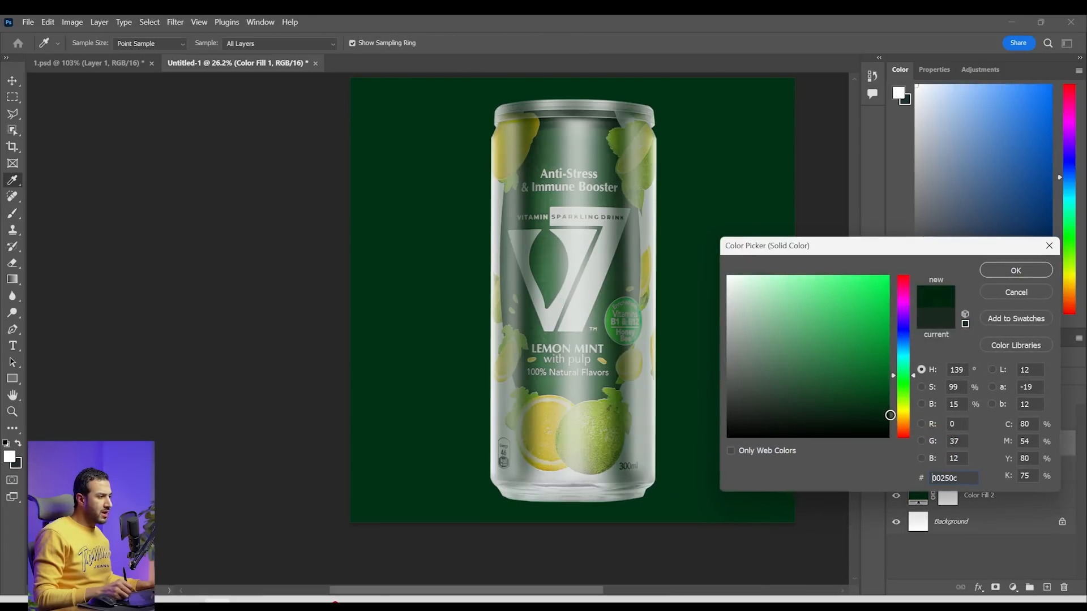
pyautogui.moveTo(900, 417); pyautogui.dragTo(900, 421)
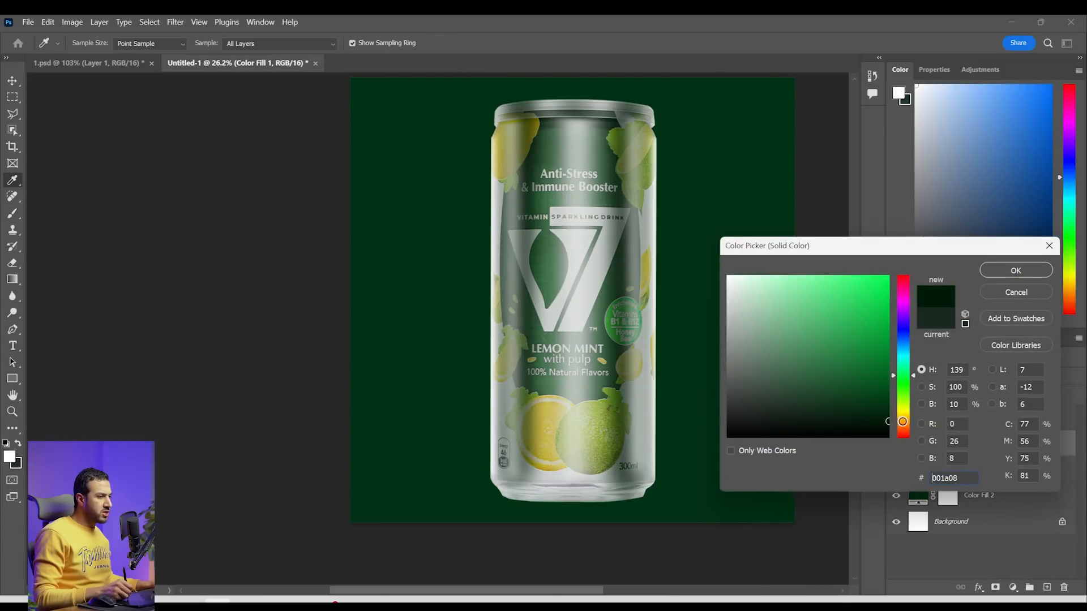
pyautogui.click(1015, 271)
# Fade the upper end of the can's highlights on the white fill's mask with a large black brush of about 1500 px
pyautogui.moveTo(728, 315); pyautogui.dragTo(647, 213)
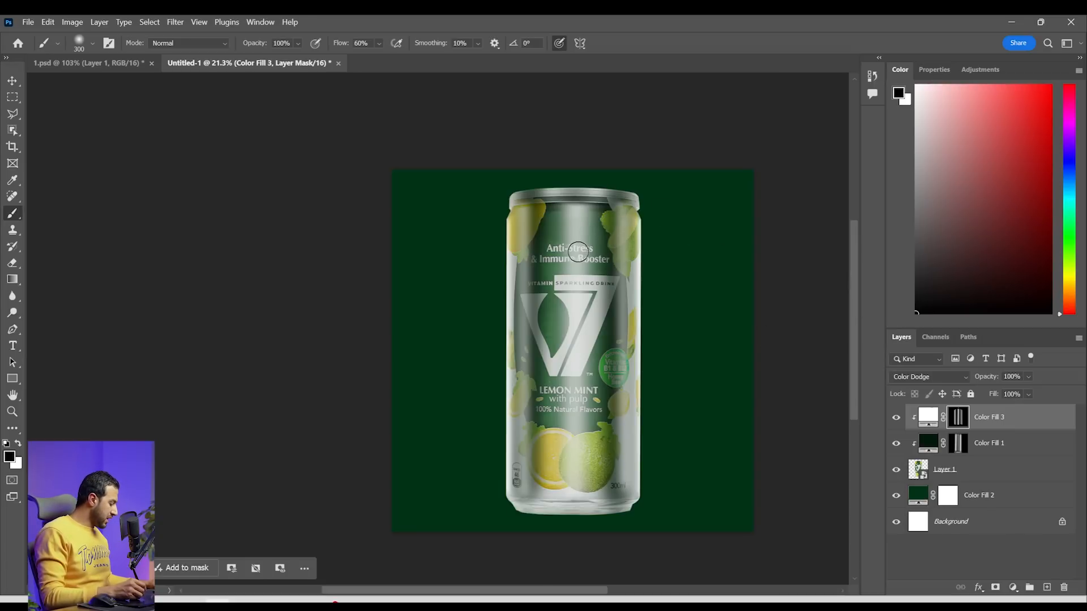
pyautogui.press('b')
pyautogui.press(']')
pyautogui.press(']')
pyautogui.press(']')
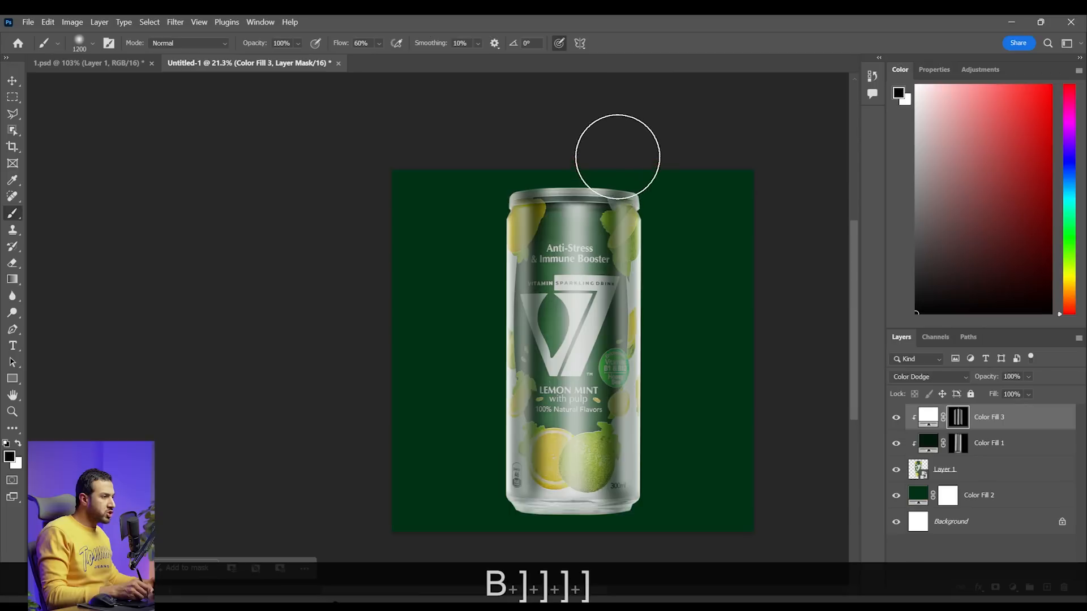
pyautogui.press(']')
pyautogui.press(']')
pyautogui.press(']')
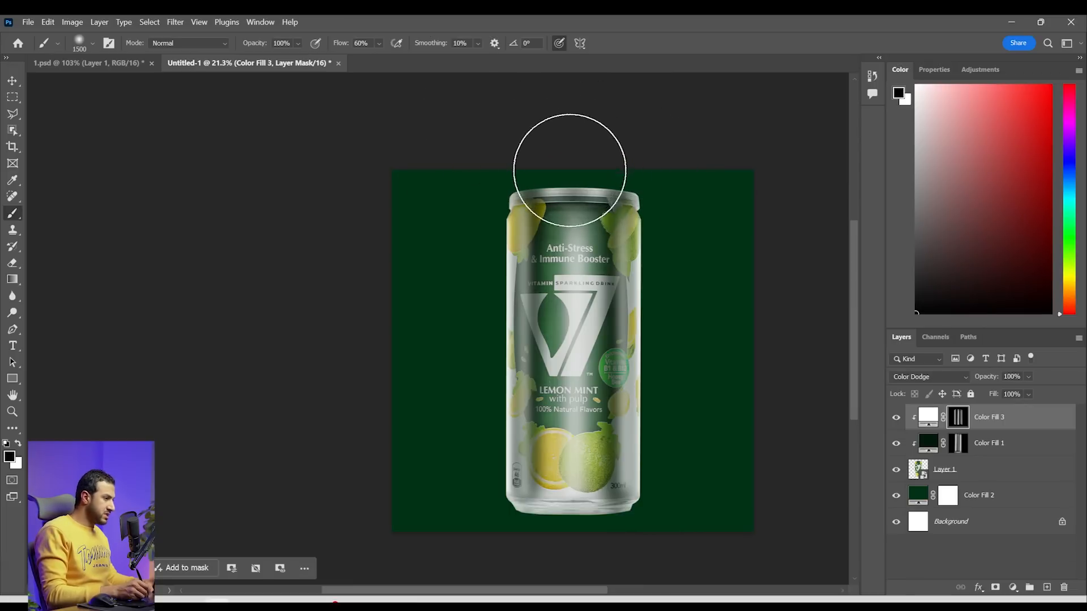
# Soften the can's central highlight with a straight vertical black stroke on the white fill's mask, using a 400 px brush at 8% flow
pyautogui.press(']')
pyautogui.press(']')
pyautogui.press('[')
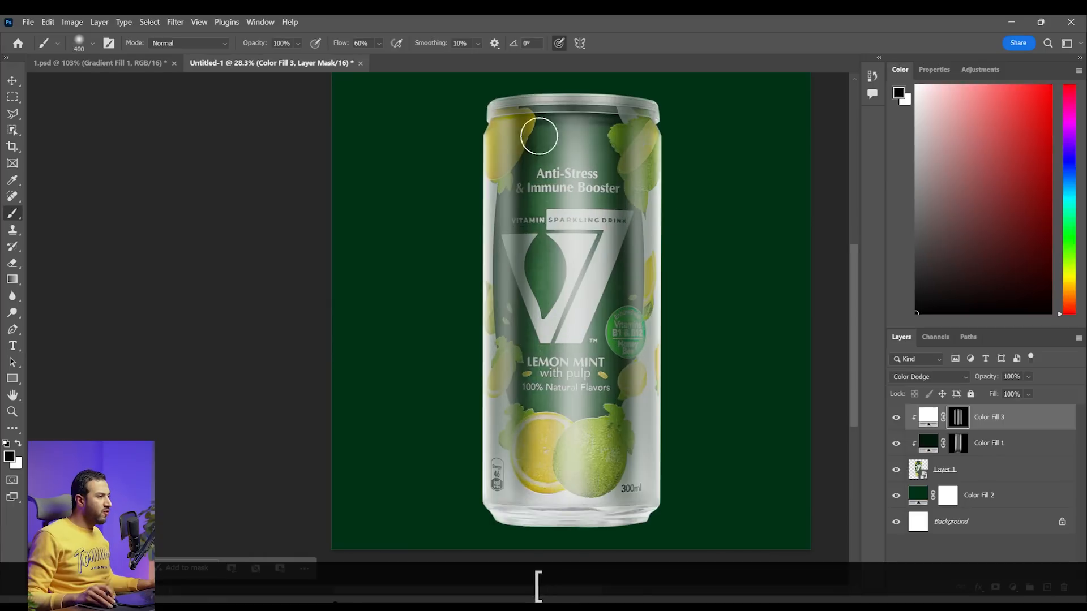
pyautogui.hotkey('ctrl', 'z')
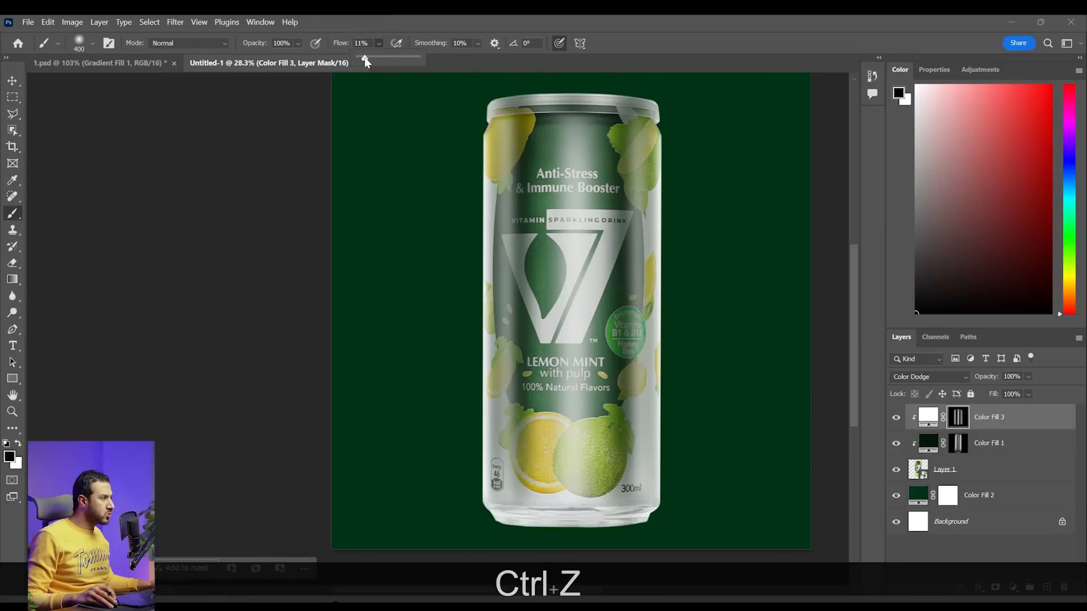
pyautogui.moveTo(366, 61); pyautogui.dragTo(364, 61)
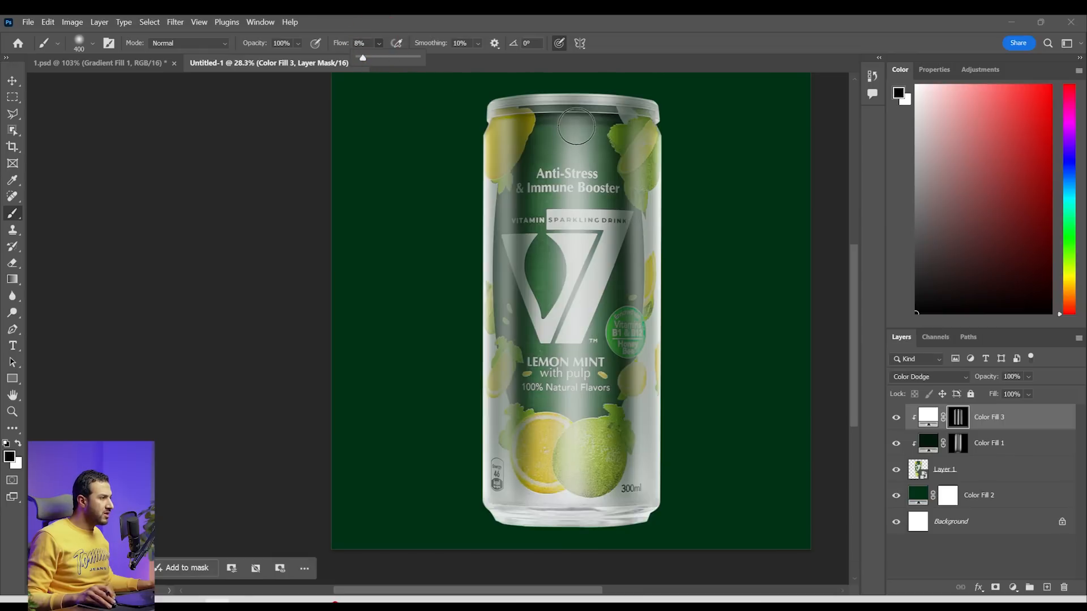
pyautogui.keyDown('shift'); pyautogui.click(576, 495); pyautogui.keyUp('shift')
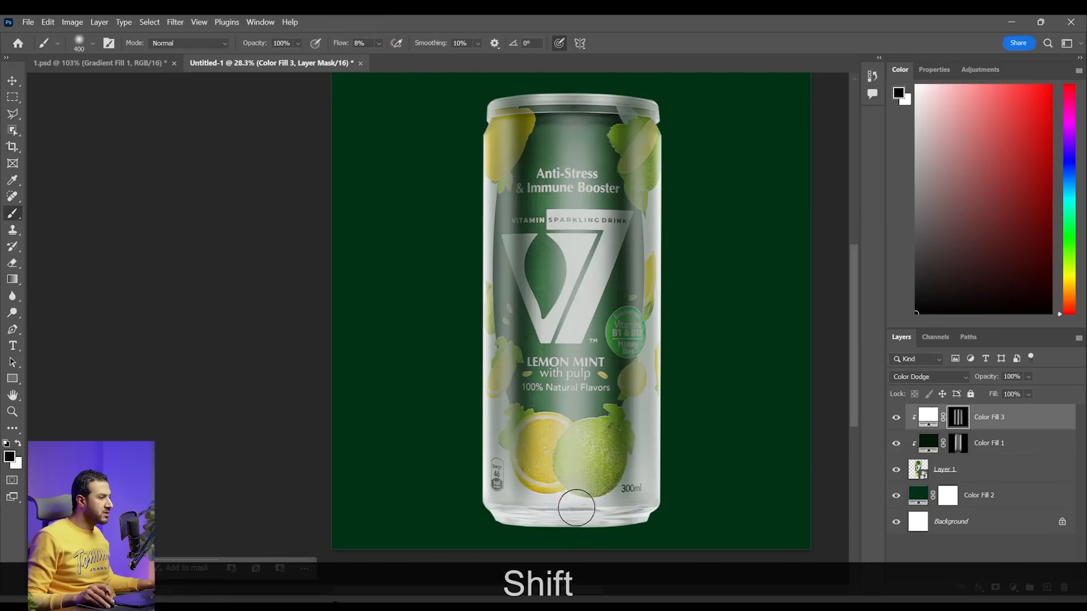
# Add a Curves adjustment above the white fill, pull its midtones down to darken the image, and clip it to the can
pyautogui.scroll(-3, 576, 503)
pyautogui.scroll(6, 594, 485)
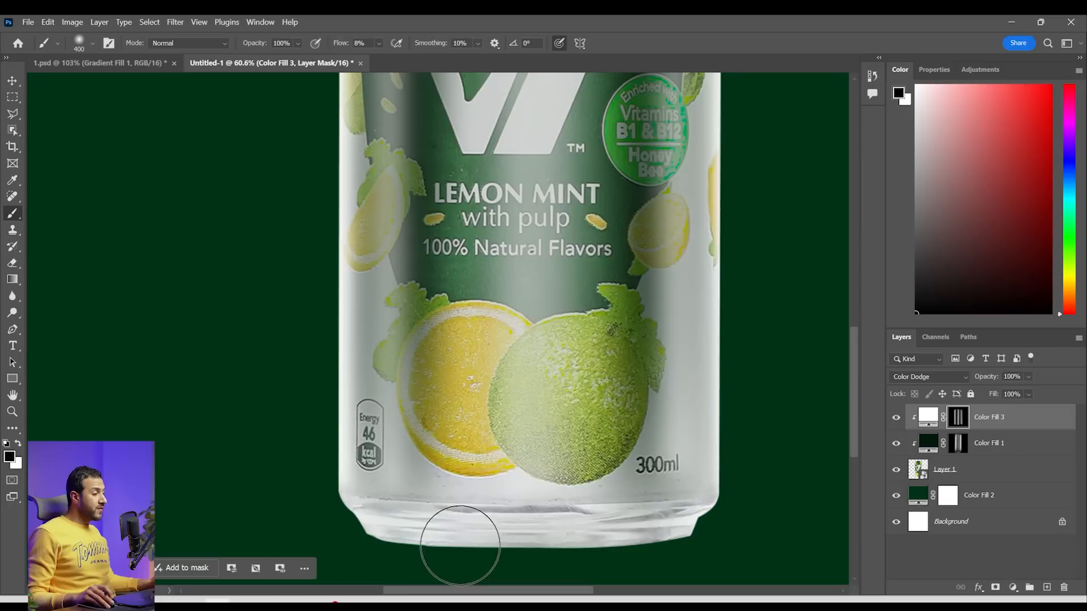
pyautogui.press('space')
pyautogui.moveTo(588, 499); pyautogui.dragTo(588, 479)
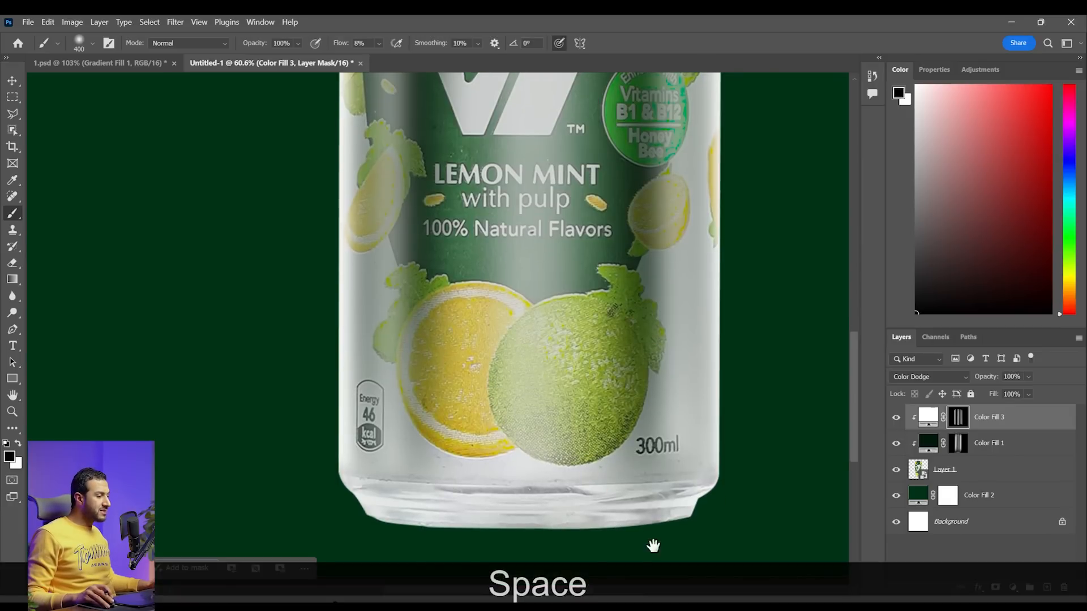
pyautogui.click(1013, 589)
pyautogui.click(1013, 427)
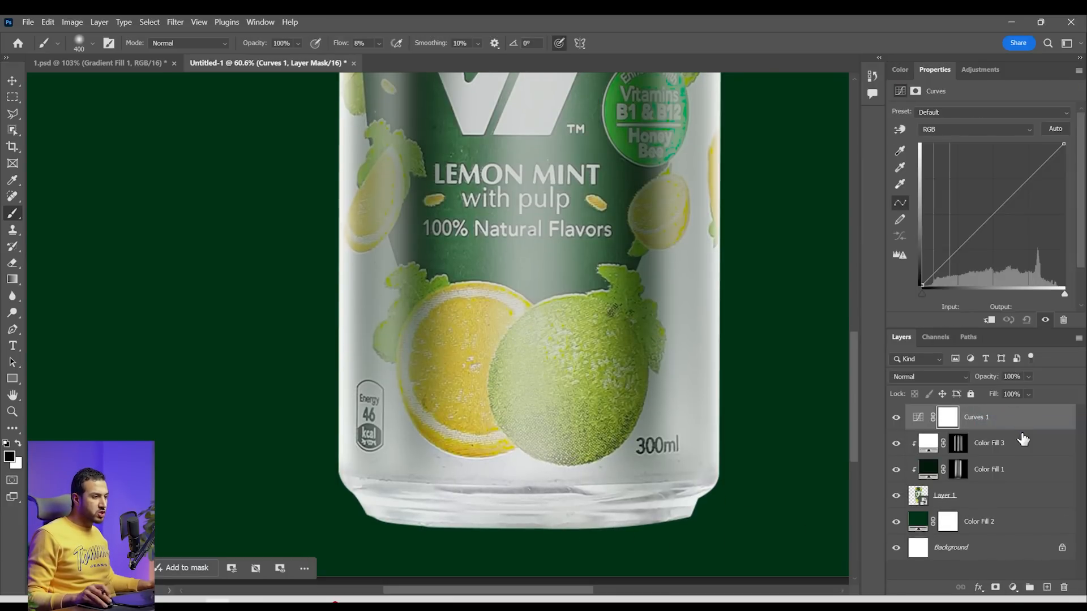
pyautogui.moveTo(999, 215); pyautogui.dragTo(1008, 223)
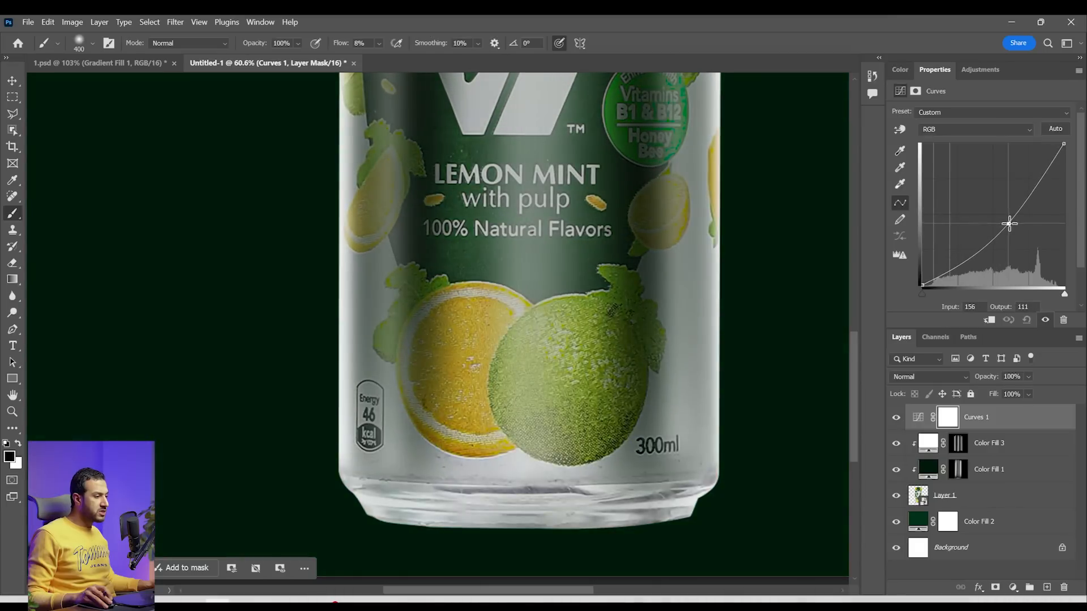
pyautogui.keyDown('alt'); pyautogui.click(1006, 429); pyautogui.keyUp('alt')
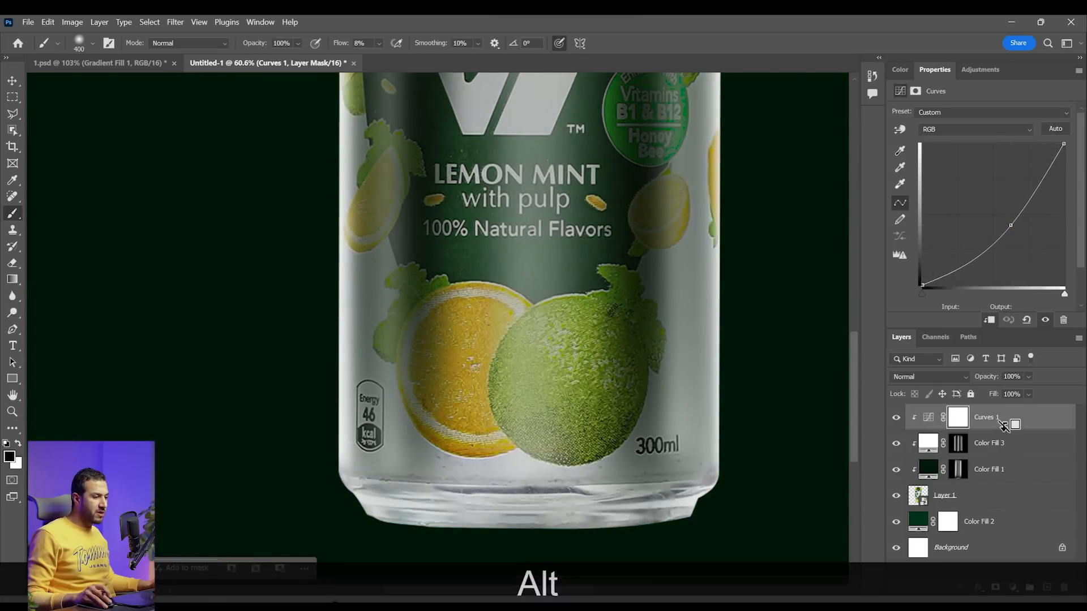
# Invert the Curves mask to black and paint the darkening onto the can's base rim in white with a 200 px brush at 100% flow
pyautogui.click(955, 426)
pyautogui.hotkey('ctrl', 'alt', 'i')
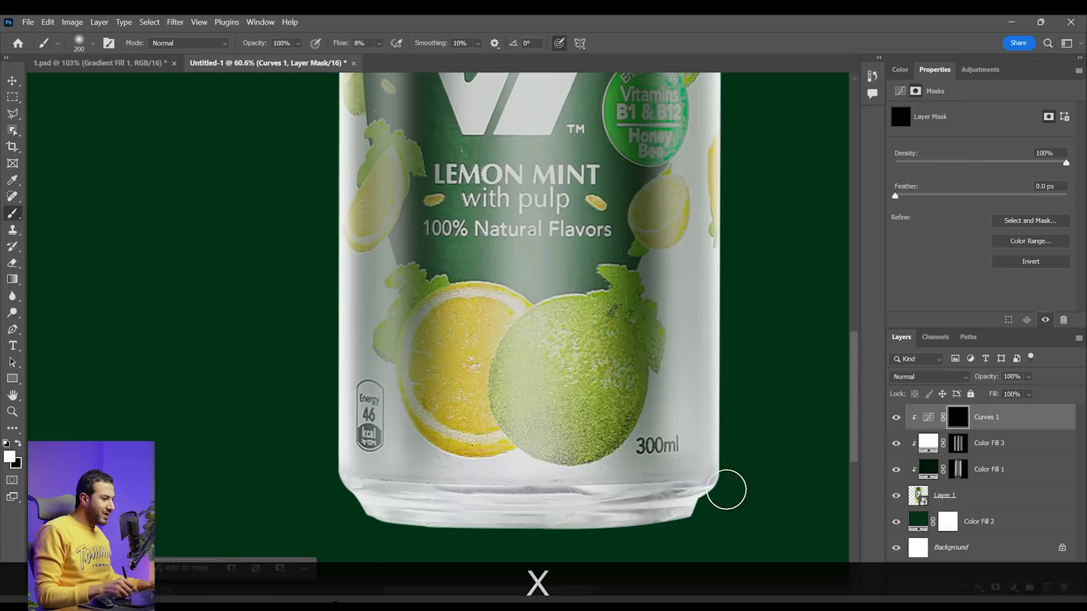
pyautogui.hotkey('shift', '0')
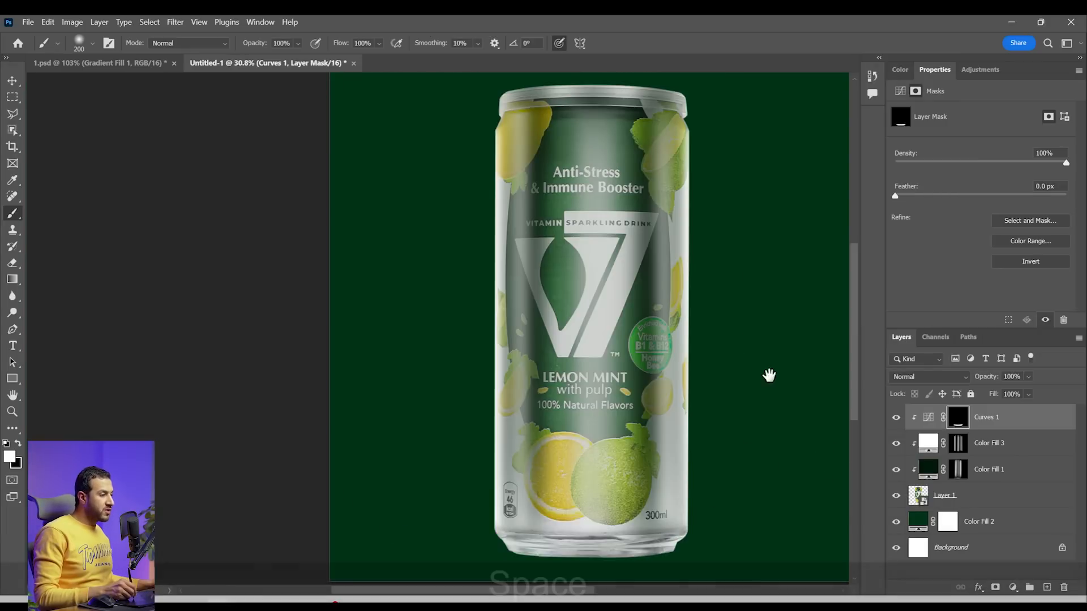
# Try to paint straight darkening strokes down the can's right and left sides on the Curves mask
pyautogui.moveTo(769, 376); pyautogui.dragTo(741, 378)
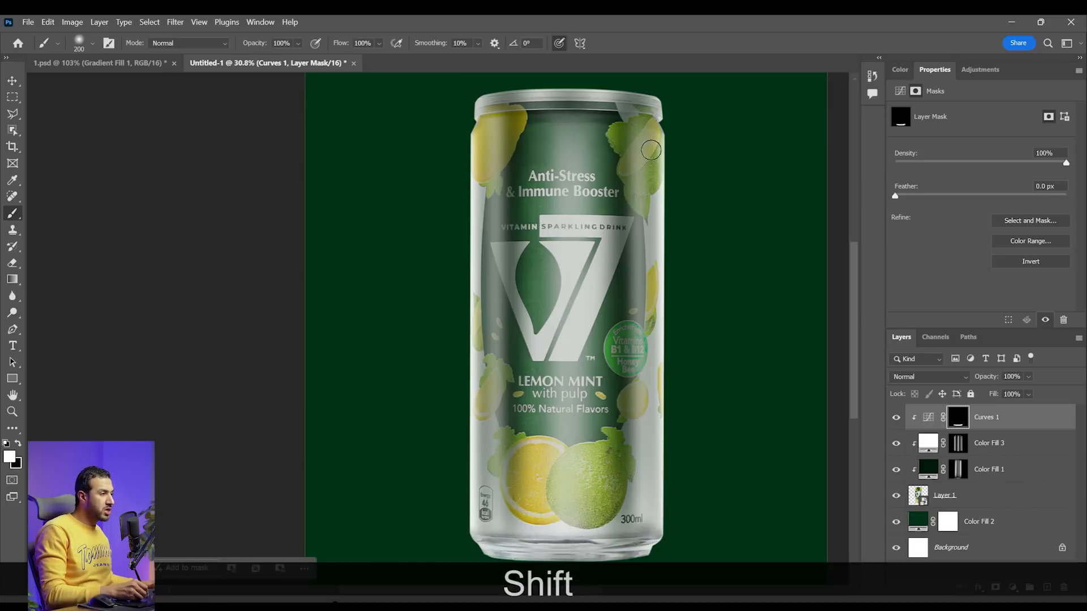
pyautogui.keyDown('shift'); pyautogui.click(649, 121); pyautogui.keyUp('shift')
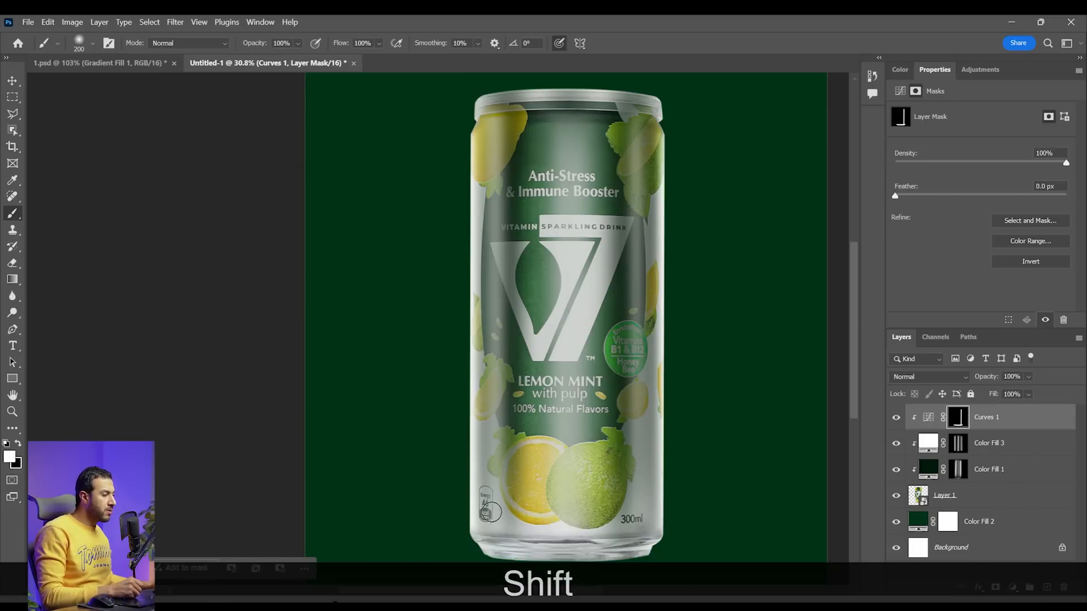
pyautogui.keyDown('shift'); pyautogui.click(481, 122); pyautogui.keyUp('shift')
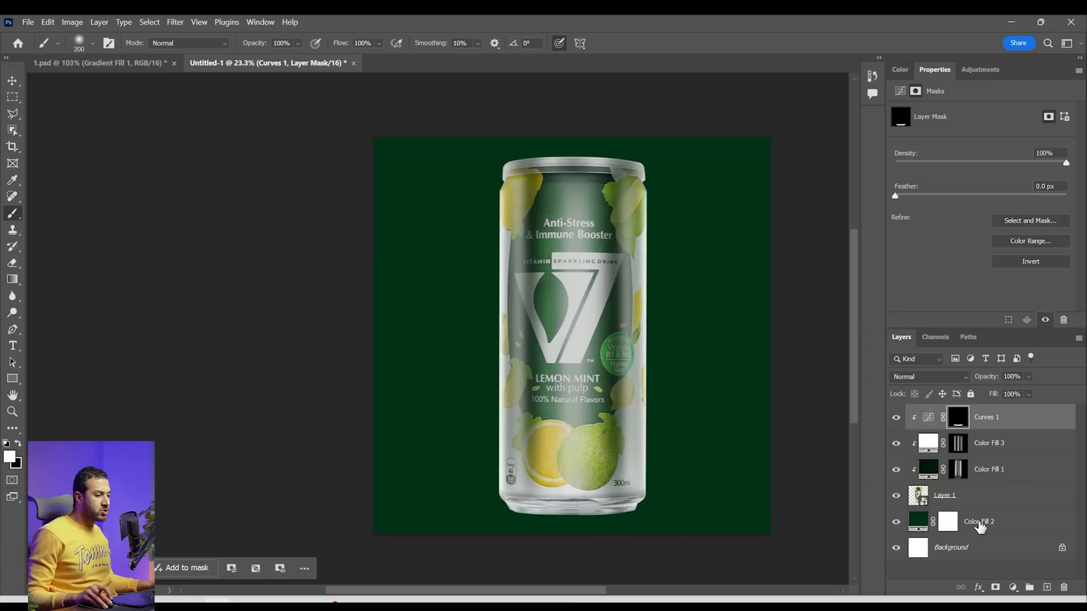
# Add a second Curves adjustment with a contrast S-curve, mapping input 87 to output 73 in the shadows, and clip it to the can
pyautogui.click(1012, 588)
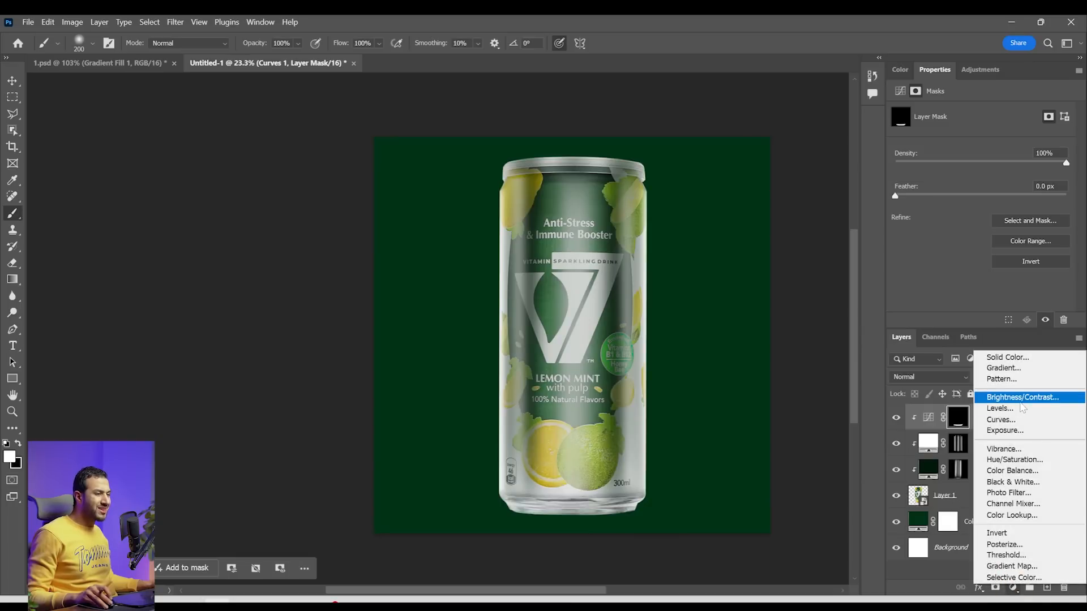
pyautogui.click(1001, 419)
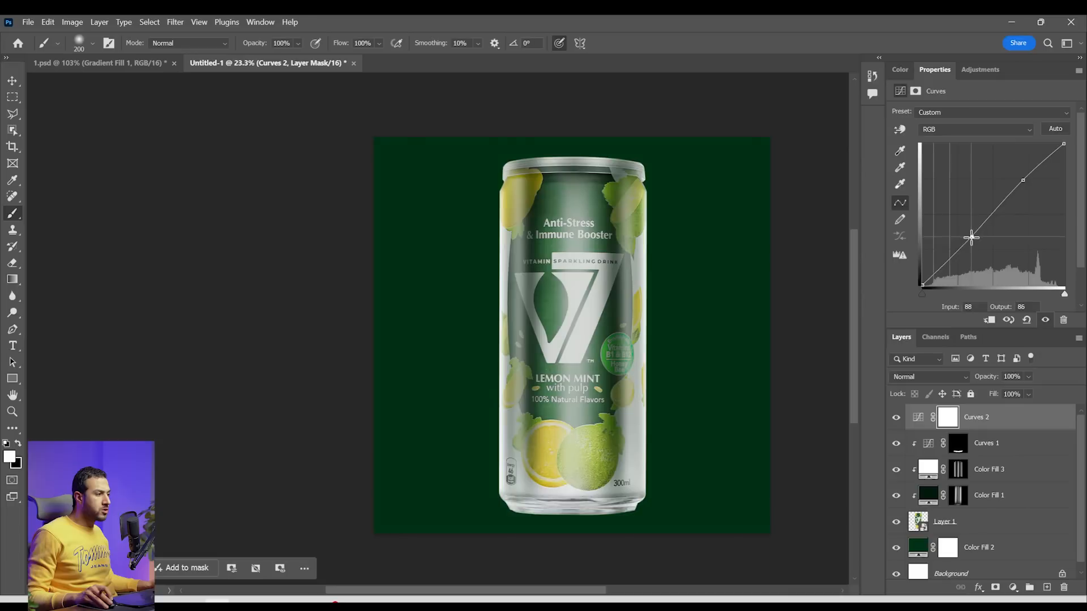
pyautogui.keyDown('alt'); pyautogui.click(986, 431); pyautogui.keyUp('alt')
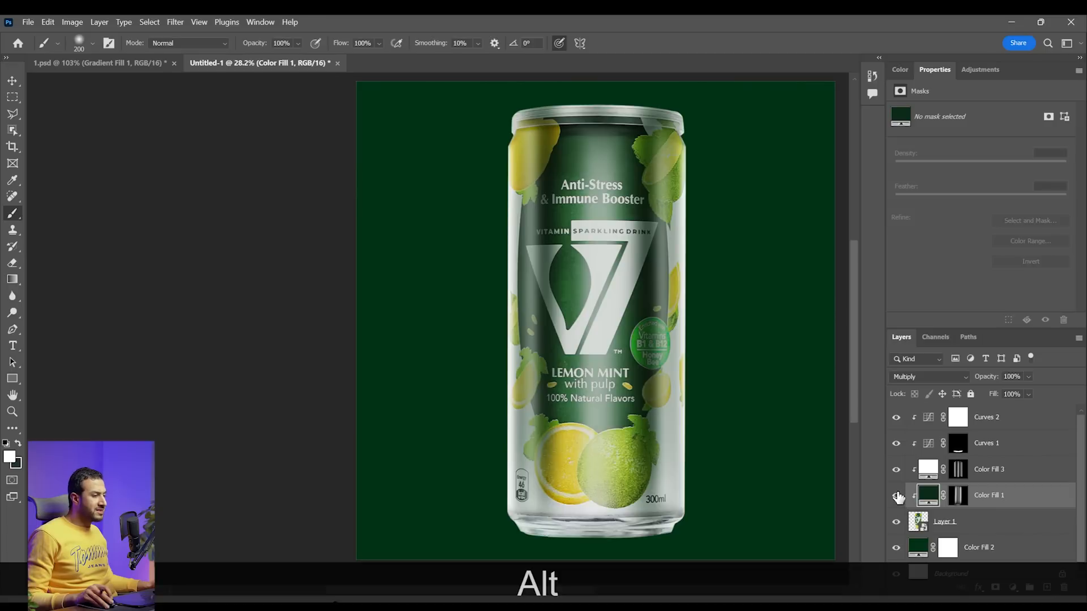
# Compare the can with and without its clipped shadow, highlight and Curves layers
pyautogui.moveTo(898, 497); pyautogui.dragTo(893, 426)
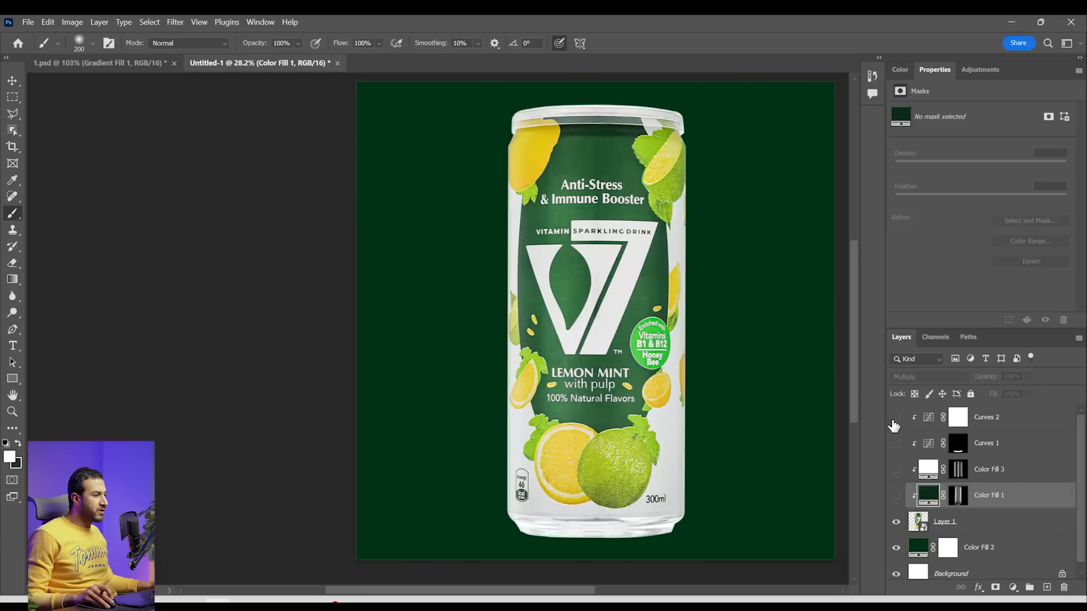
pyautogui.click(896, 497)
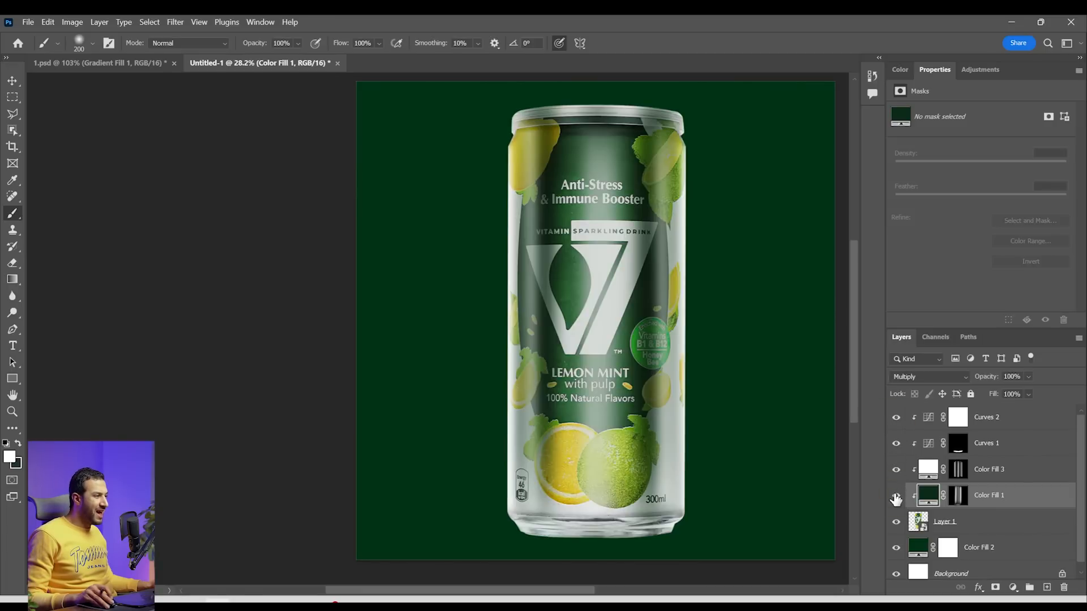
pyautogui.click(896, 426)
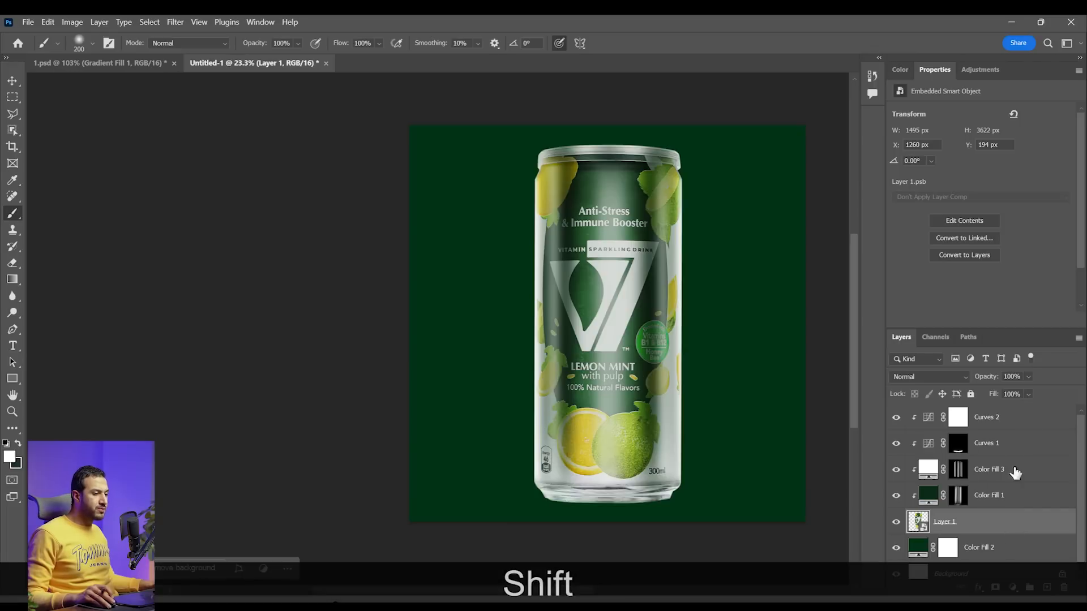
# Group the can layer together with its clipped Color Fill and Curves layers
pyautogui.keyDown('shift'); pyautogui.click(995, 418); pyautogui.keyUp('shift')
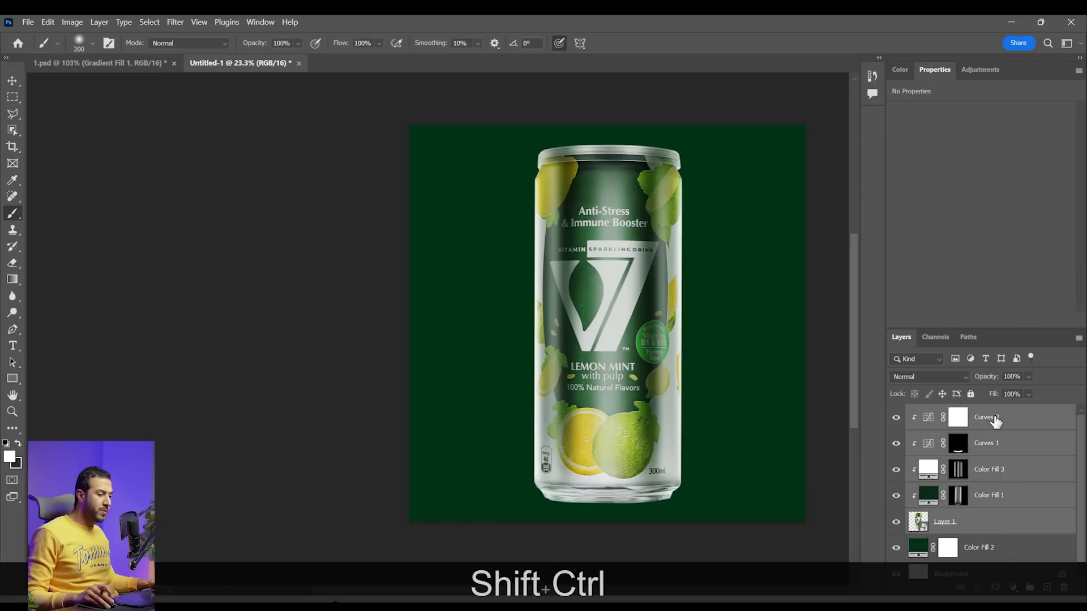
pyautogui.hotkey('ctrl', 'shift', 'g')
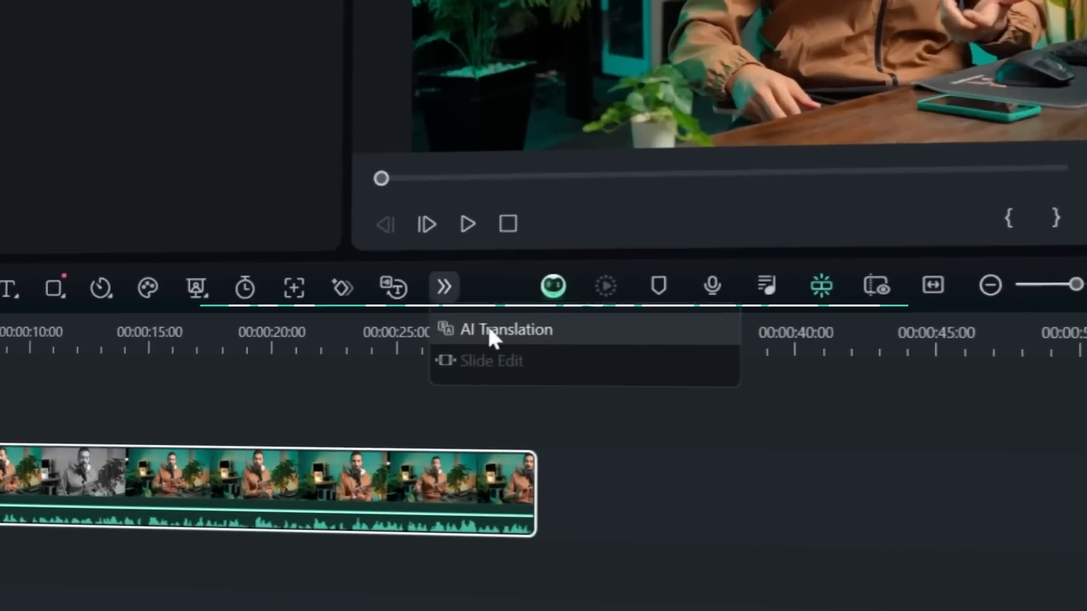
# Switch to Wondershare Filmora and open AI translation for the footage clip, choosing English (US) as the source language
pyautogui.click(492, 357)
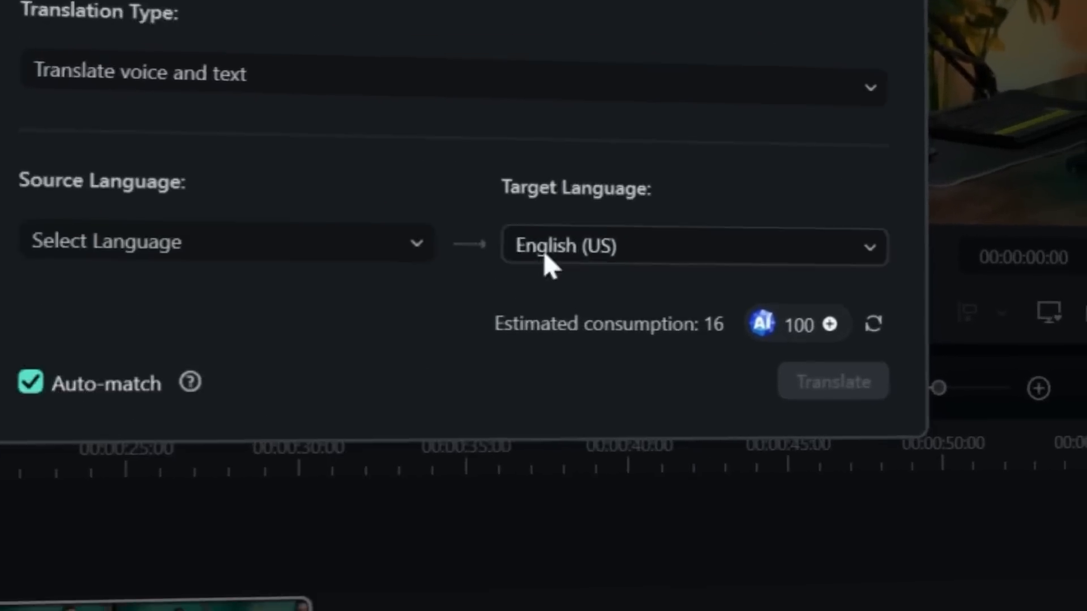
pyautogui.click(665, 355)
pyautogui.scroll(-5, 778, 502)
pyautogui.click(617, 302)
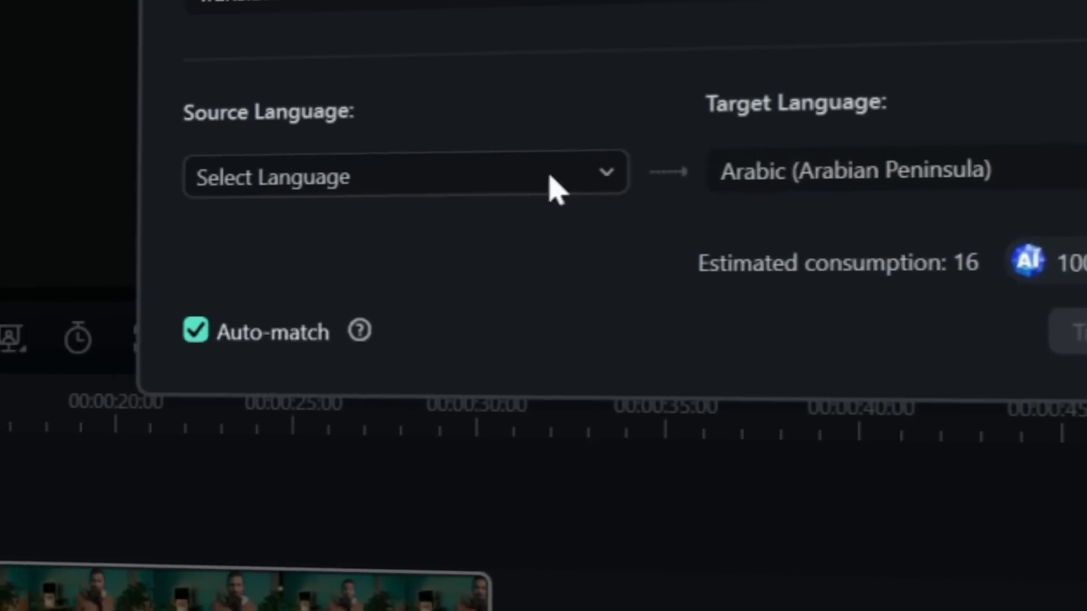
pyautogui.click(262, 169)
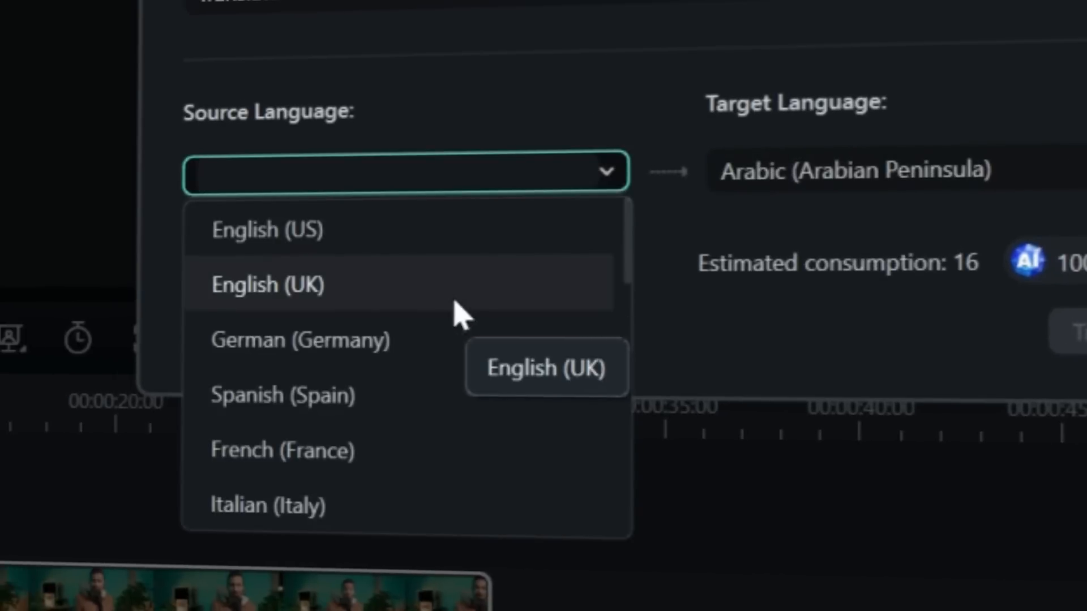
pyautogui.click(396, 240)
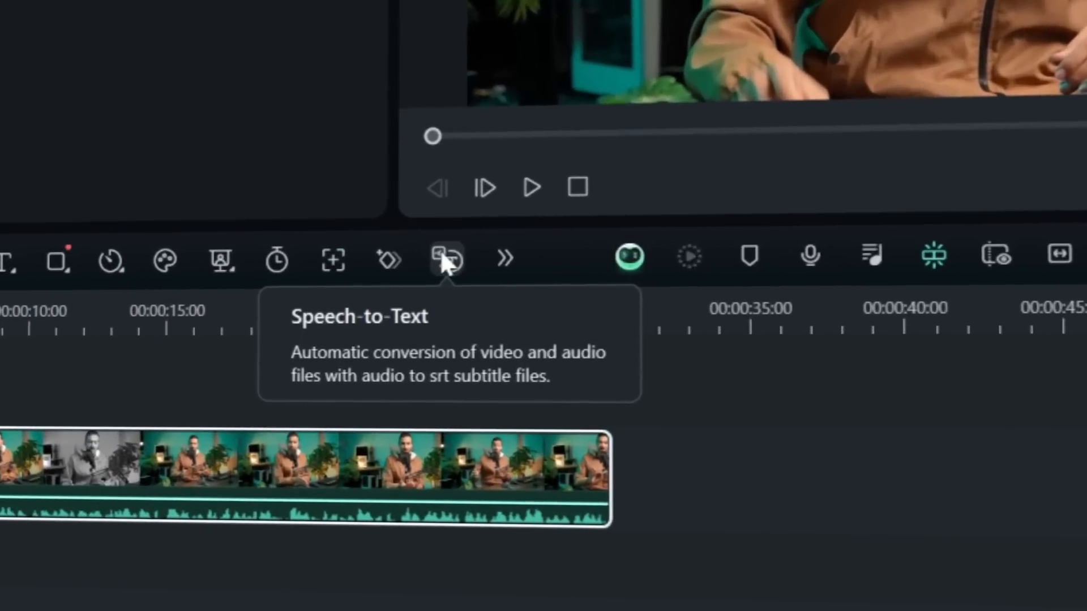
# Open Speech-to-Text conversion for the footage clip on the timeline
pyautogui.click(442, 262)
pyautogui.click(357, 197)
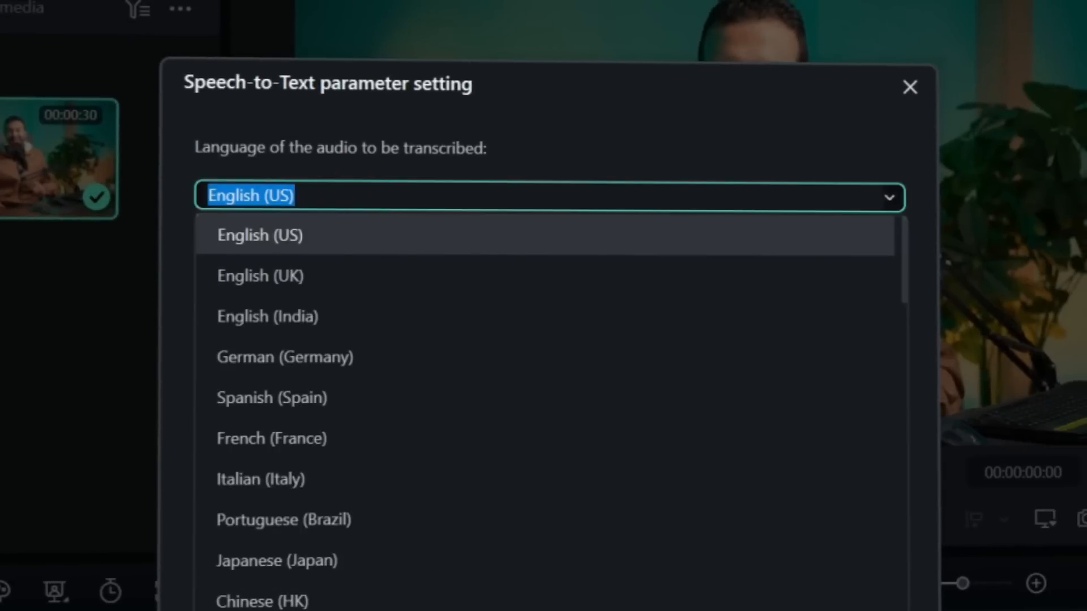
pyautogui.click(363, 161)
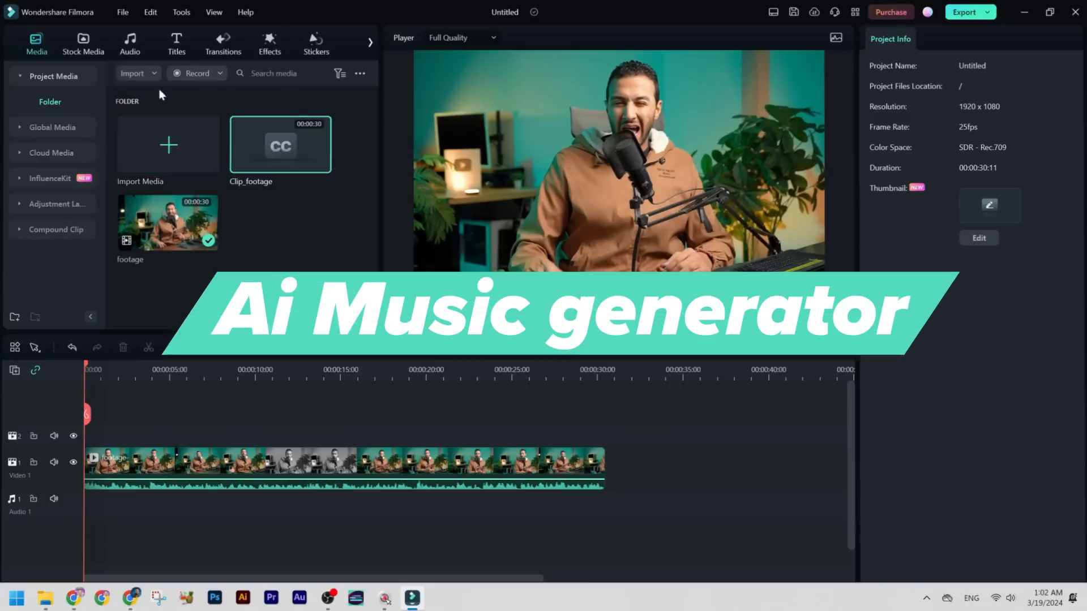
# Open the AI Music Generator and browse its Mood, Theme and Genre options
pyautogui.click(145, 55)
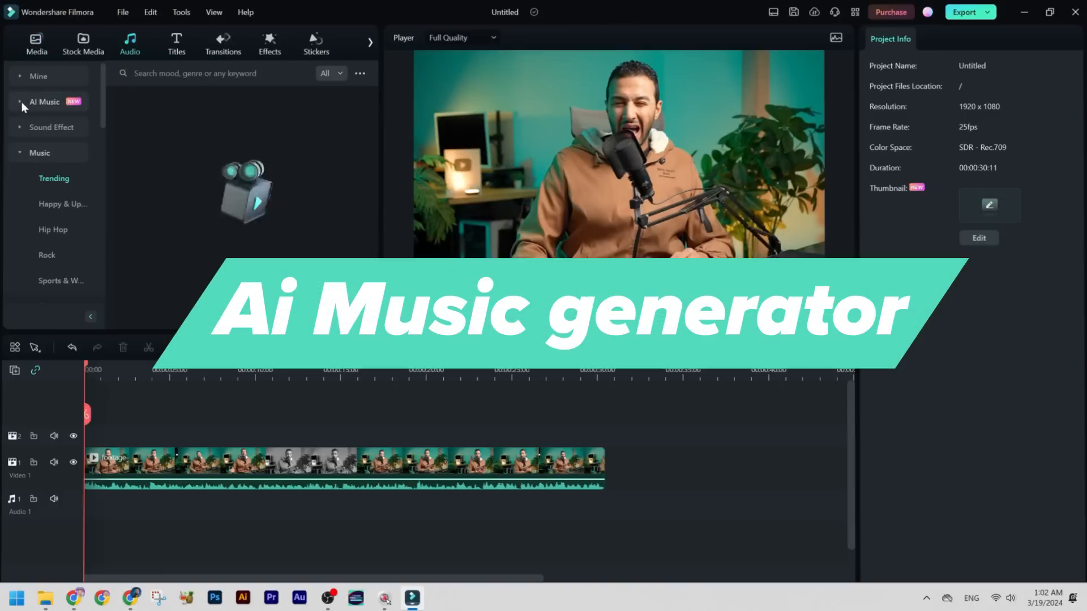
pyautogui.click(22, 102)
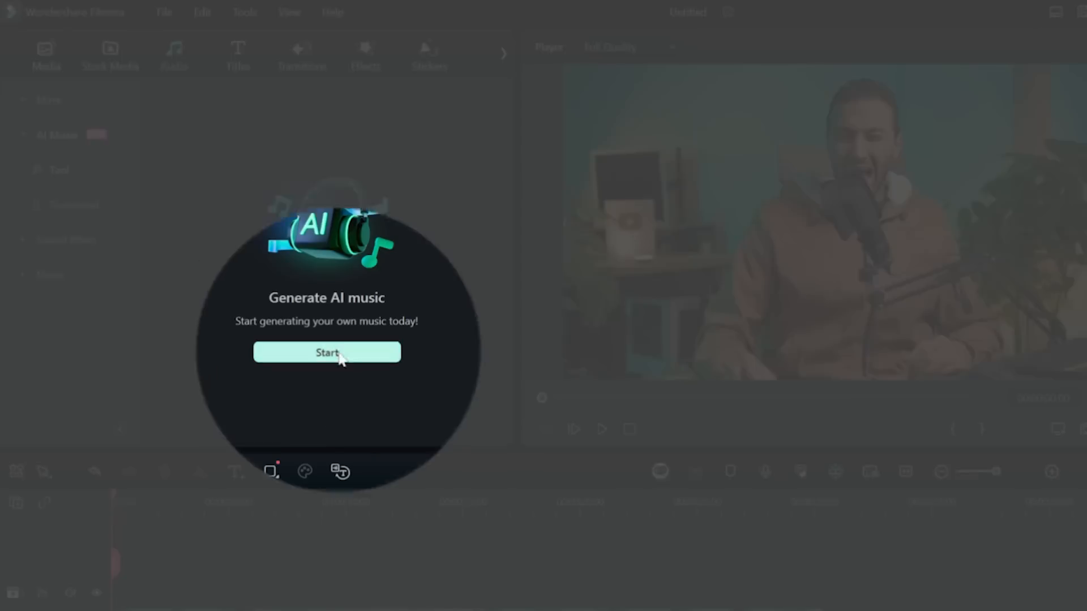
pyautogui.click(334, 352)
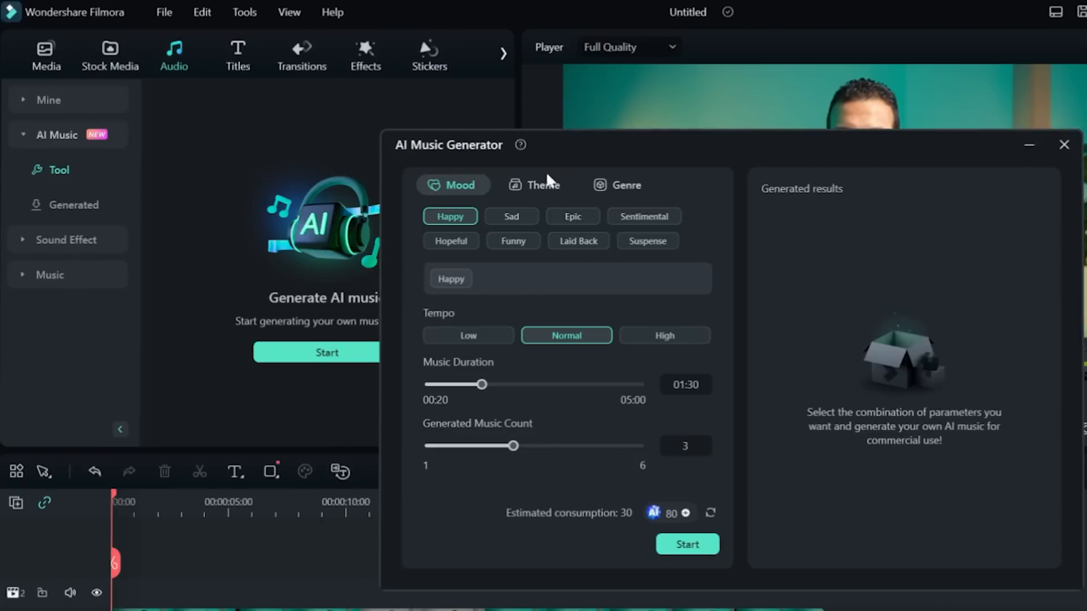
pyautogui.click(536, 186)
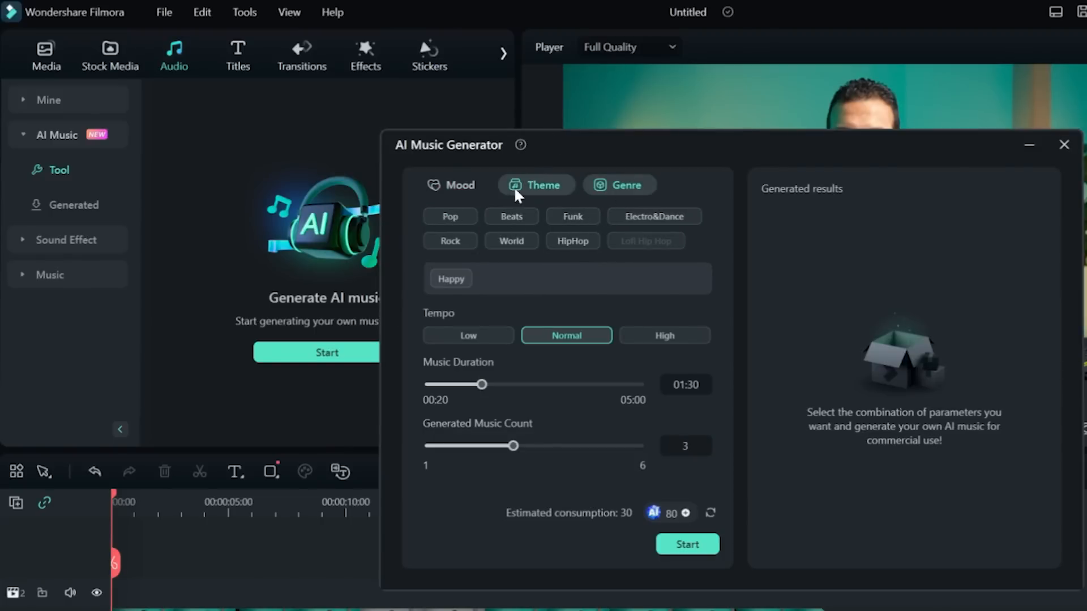
pyautogui.click(469, 185)
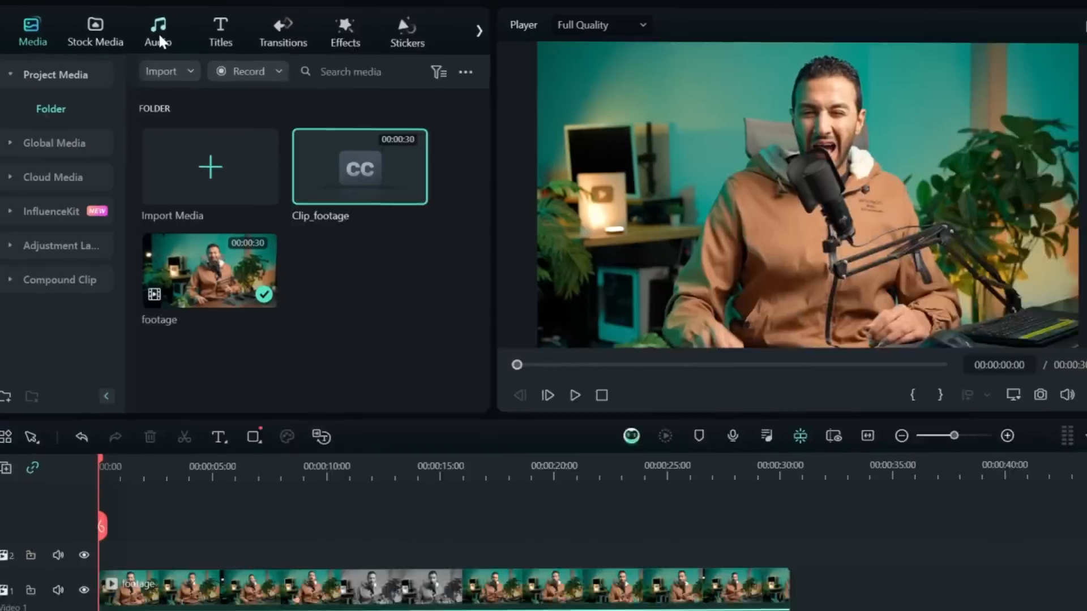
# Generate AI music with the Epic mood, Normal tempo and a duration of about 01:21
pyautogui.click(161, 41)
pyautogui.click(85, 150)
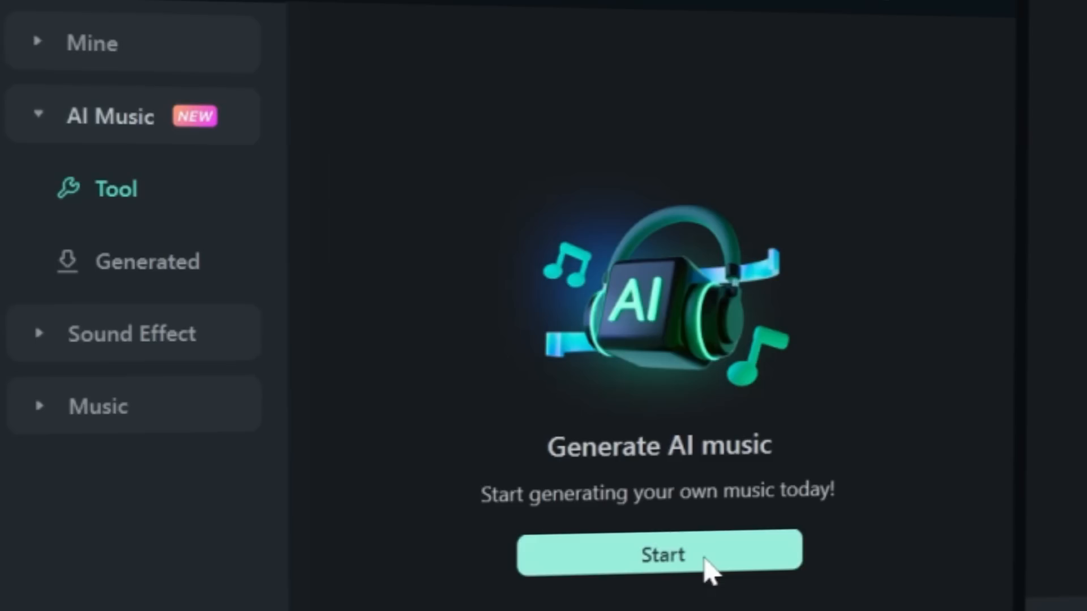
pyautogui.click(700, 559)
pyautogui.click(866, 292)
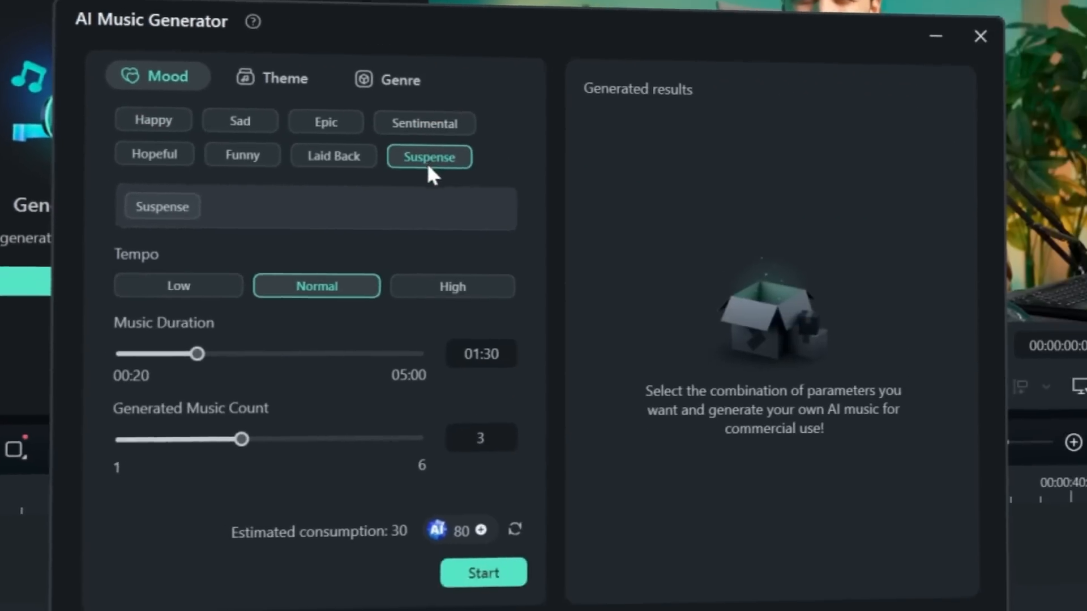
pyautogui.click(460, 292)
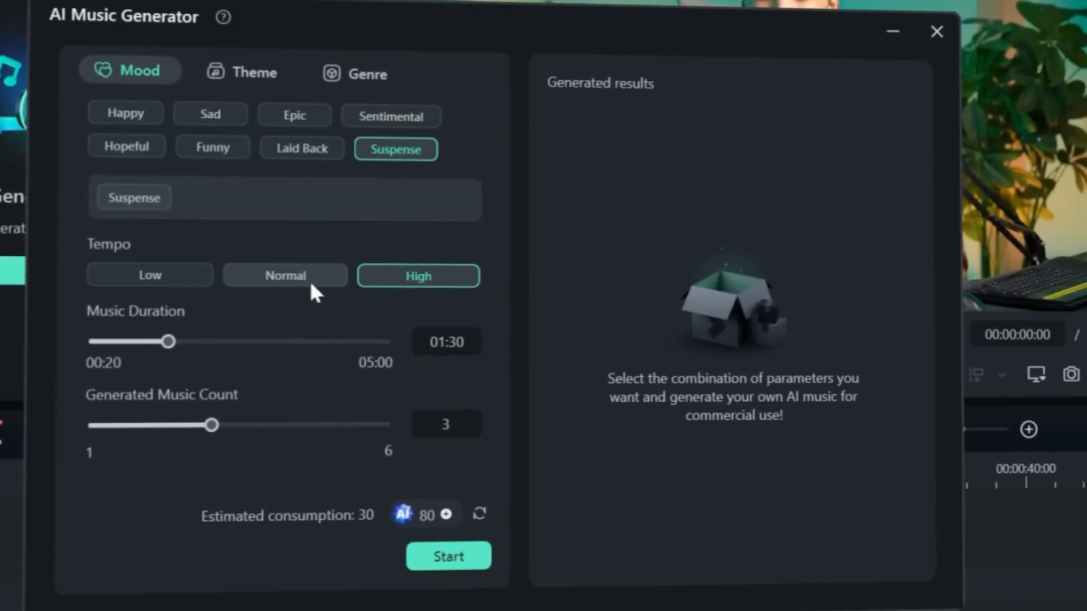
pyautogui.click(290, 278)
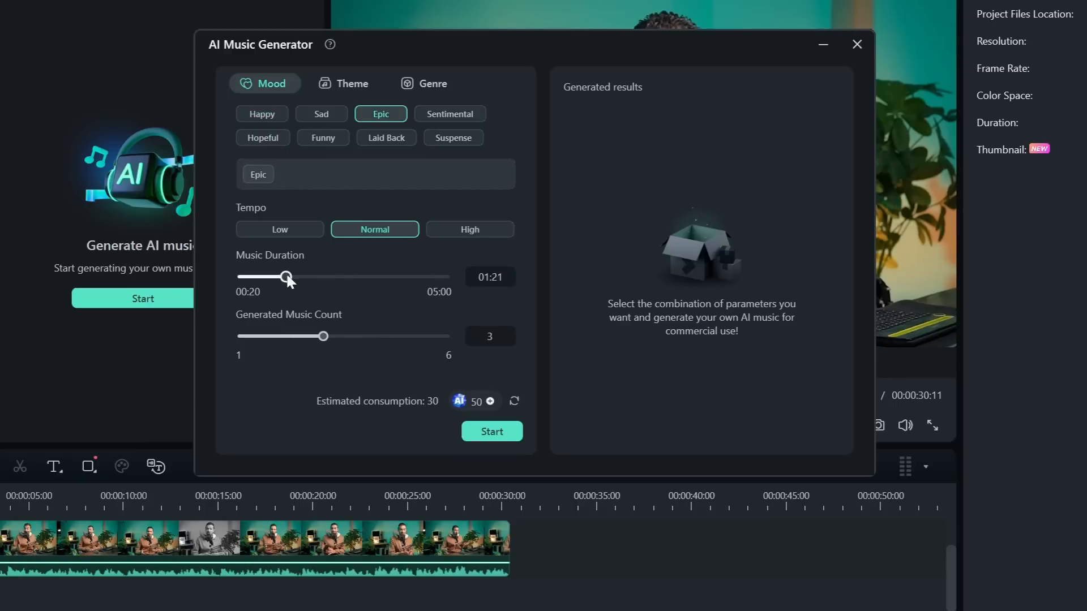
pyautogui.click(510, 433)
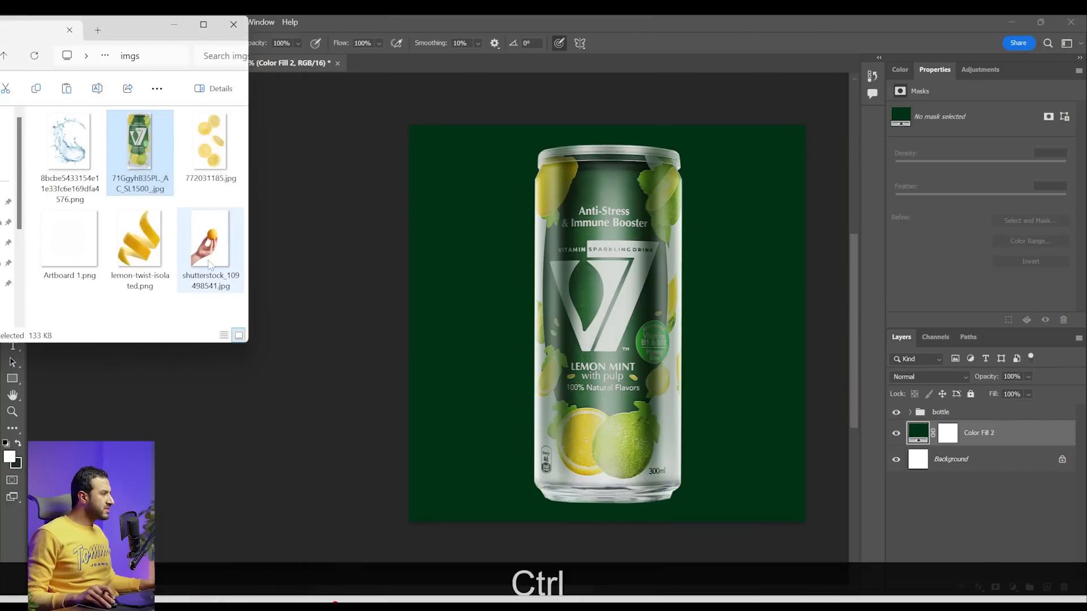
# Switch back to Photoshop, place the shutterstock_109498541 hand-and-lemon photo beneath the bottle group, and hide that group
pyautogui.moveTo(209, 265); pyautogui.dragTo(553, 296)
pyautogui.press('Return')
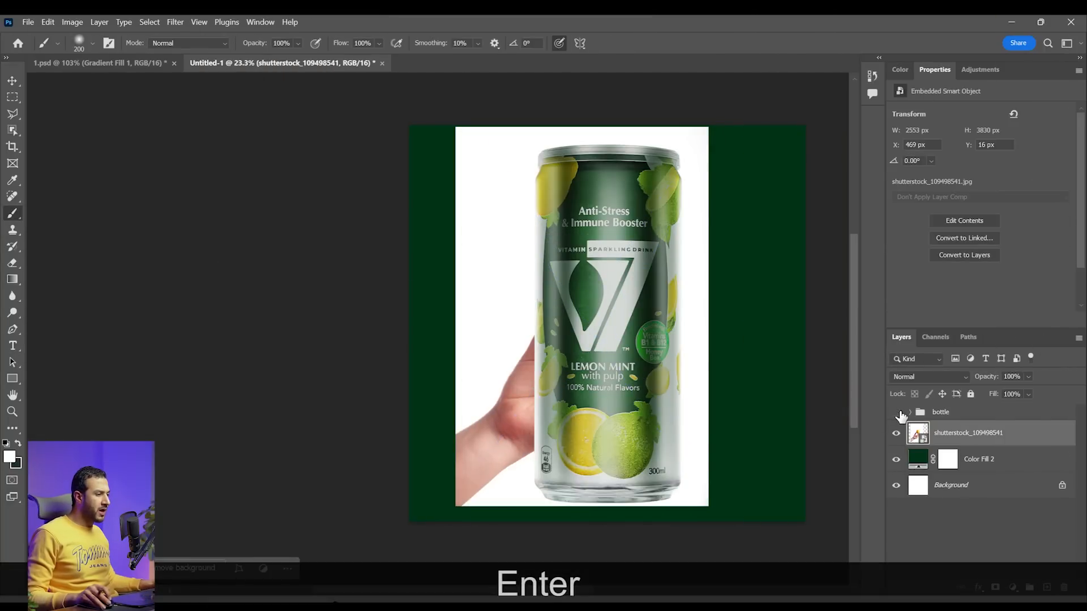
pyautogui.click(898, 413)
# Select the hand and the lemon with the Object Selection tool and mask out the photo's white background
pyautogui.scroll(2, 630, 396)
pyautogui.scroll(1, 500, 433)
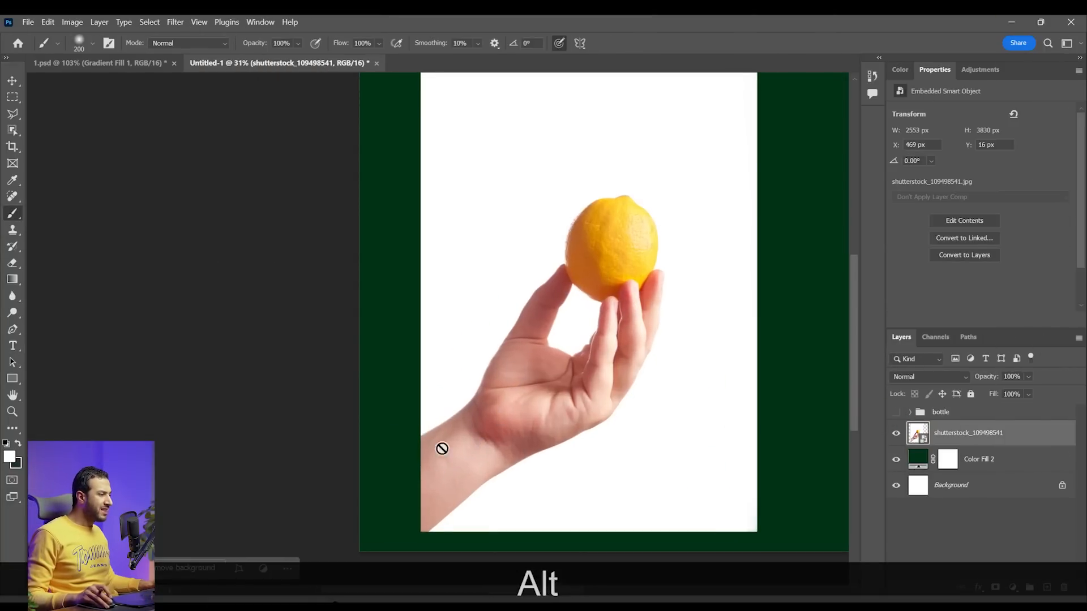
pyautogui.scroll(-3, 513, 412)
pyautogui.moveTo(596, 383); pyautogui.dragTo(578, 385)
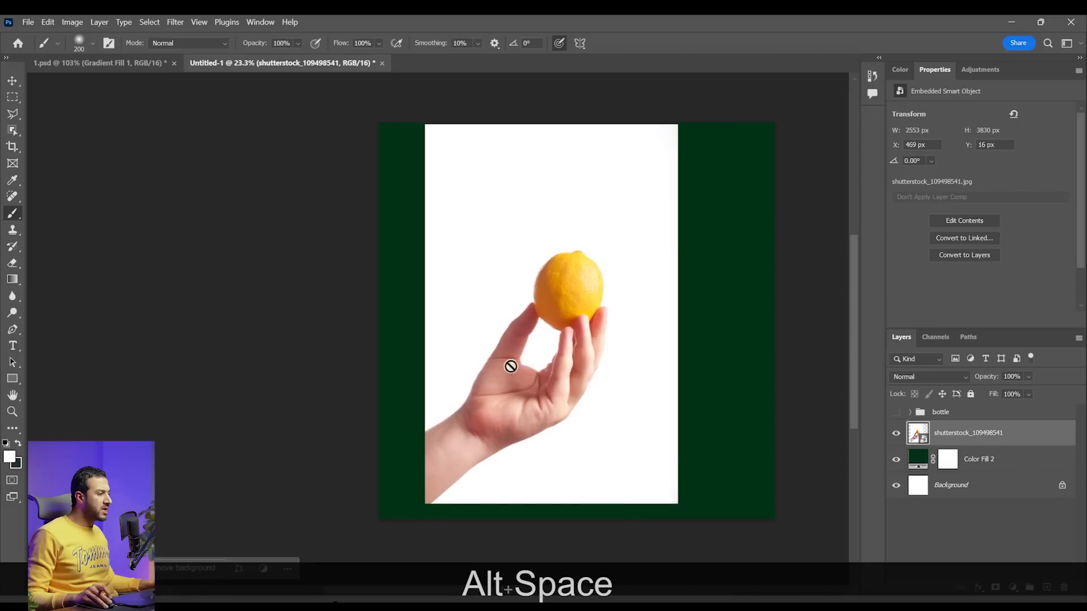
pyautogui.scroll(2, 565, 435)
pyautogui.scroll(2, 570, 429)
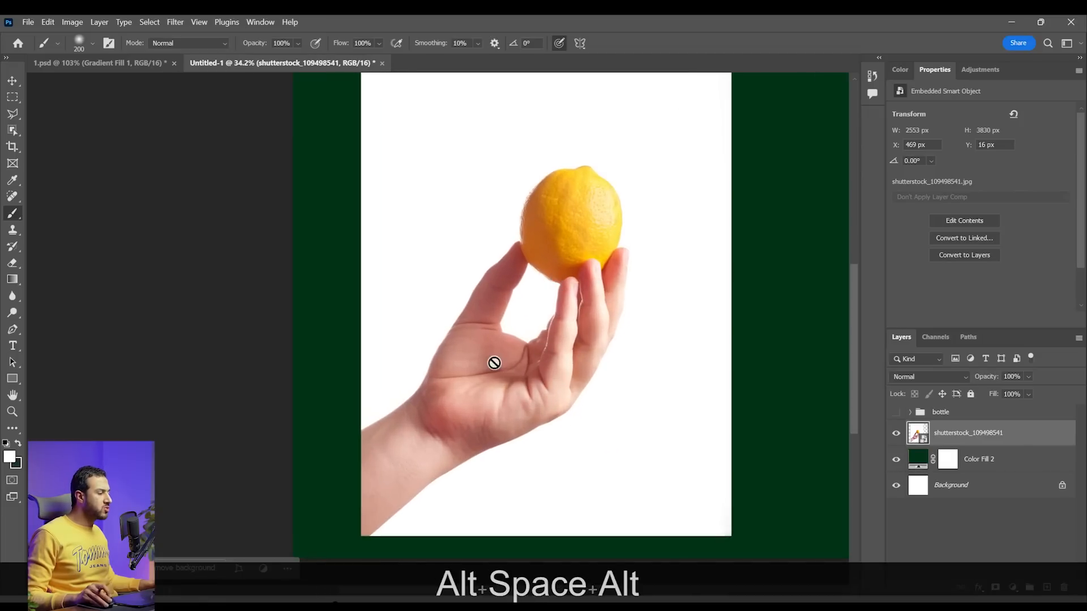
pyautogui.click(16, 132)
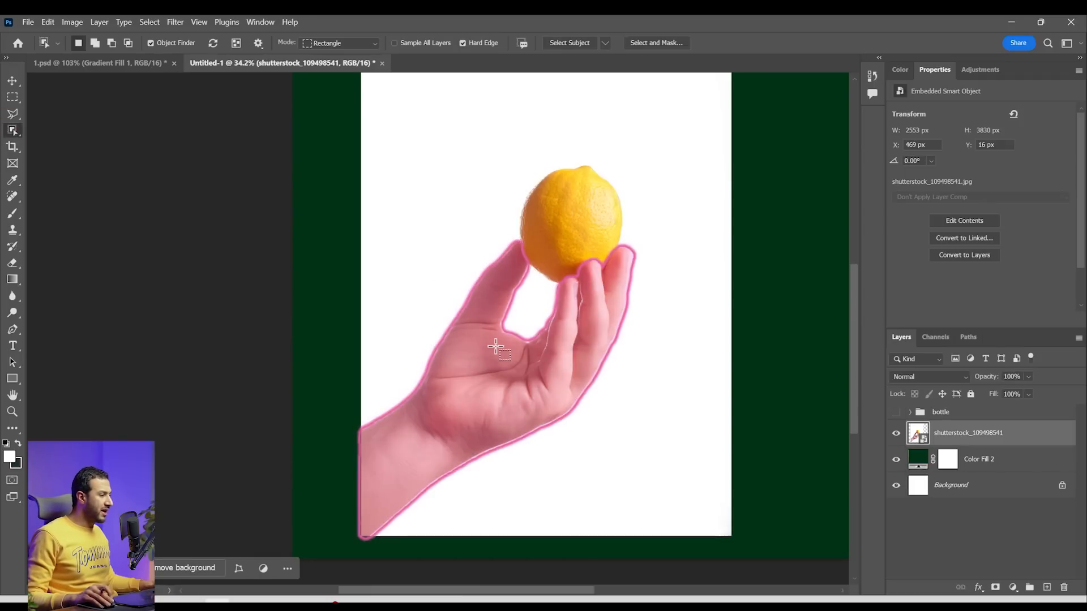
pyautogui.click(569, 251)
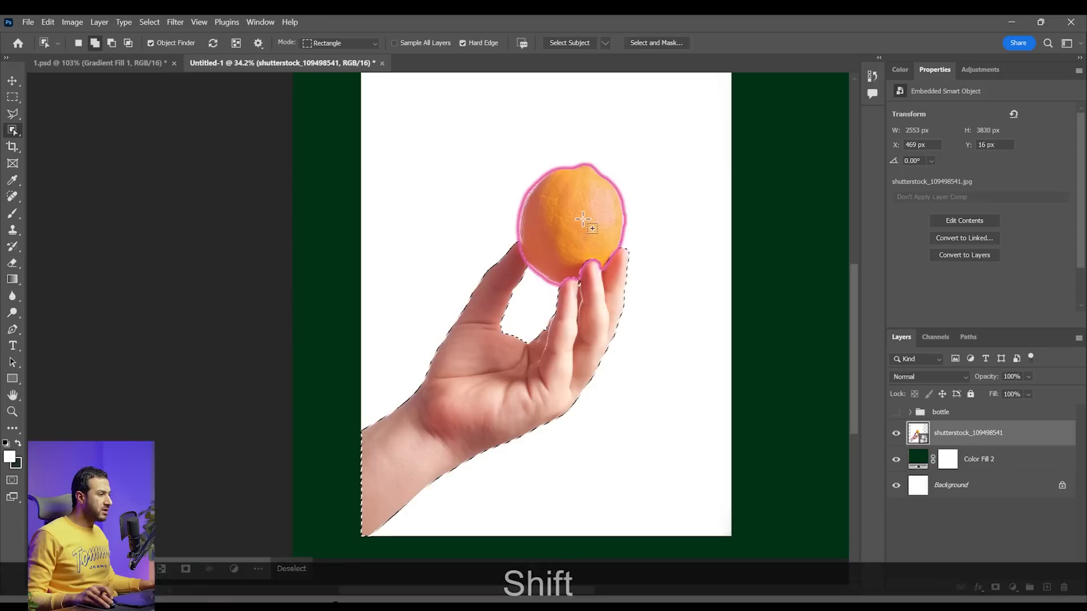
pyautogui.hotkey('ctrl', 'alt', 'z')
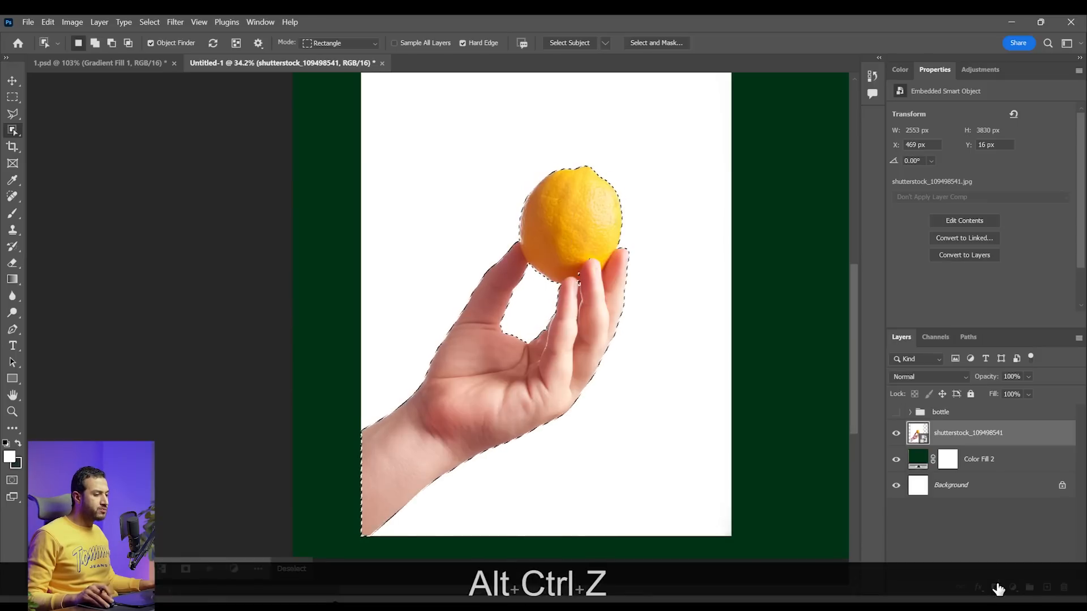
pyautogui.click(996, 588)
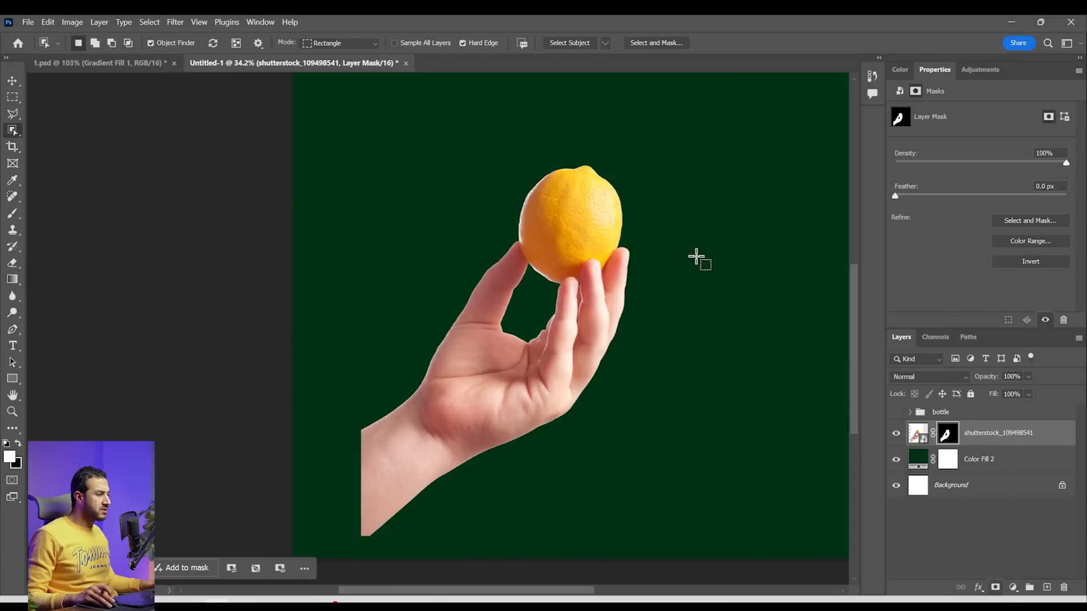
# Scale the hand-and-lemon layer to about 111.65%, rotate it about 10.28°, and fit the wrist into the canvas's lower-left corner
pyautogui.hotkey('ctrl', 't')
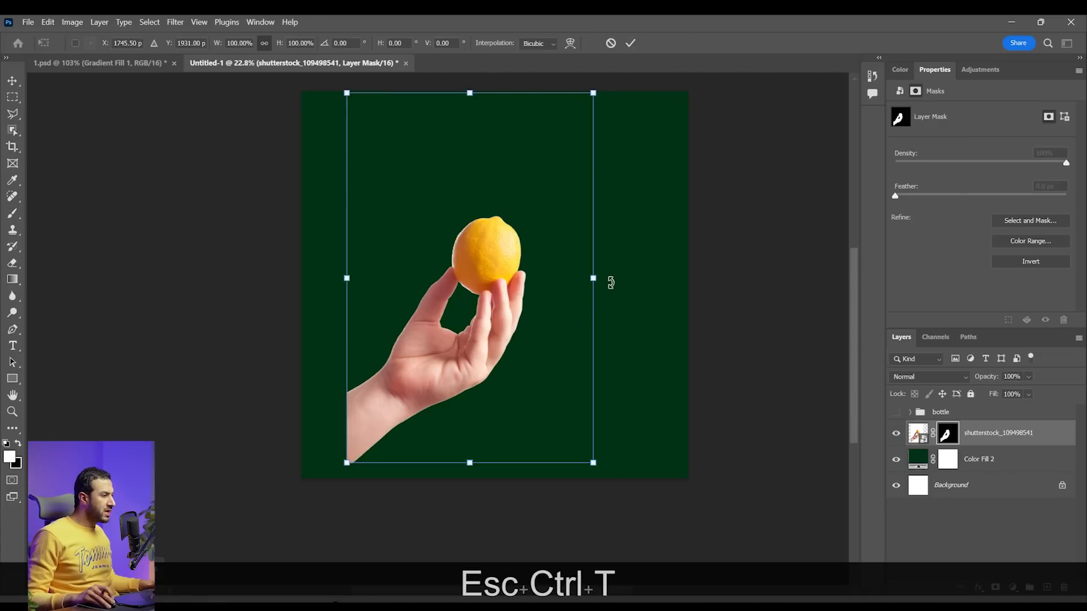
pyautogui.moveTo(610, 279); pyautogui.dragTo(599, 347)
pyautogui.moveTo(470, 338); pyautogui.dragTo(482, 341)
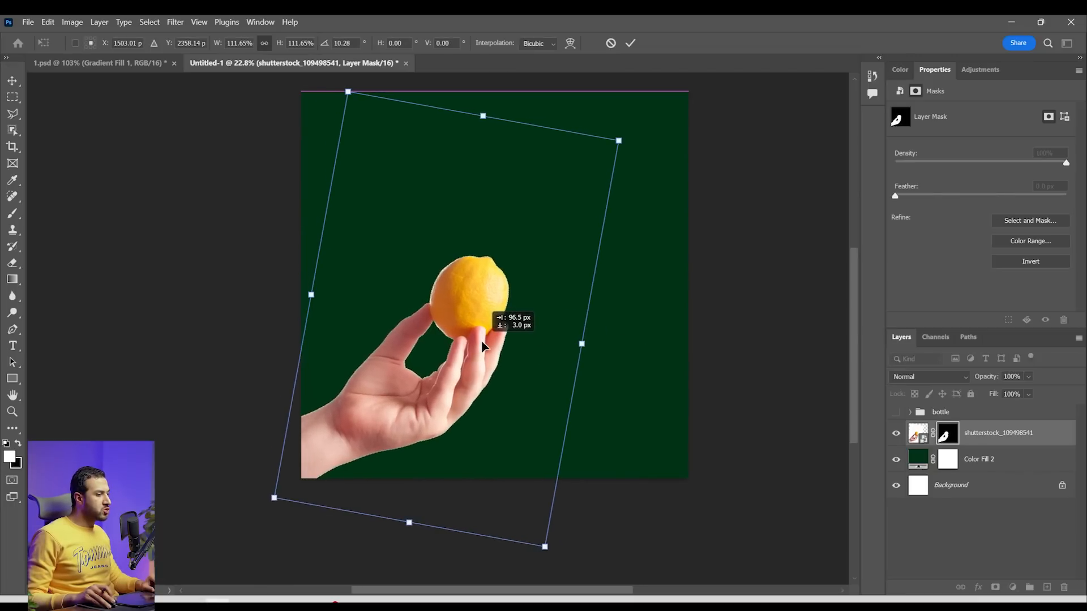
pyautogui.press('Return')
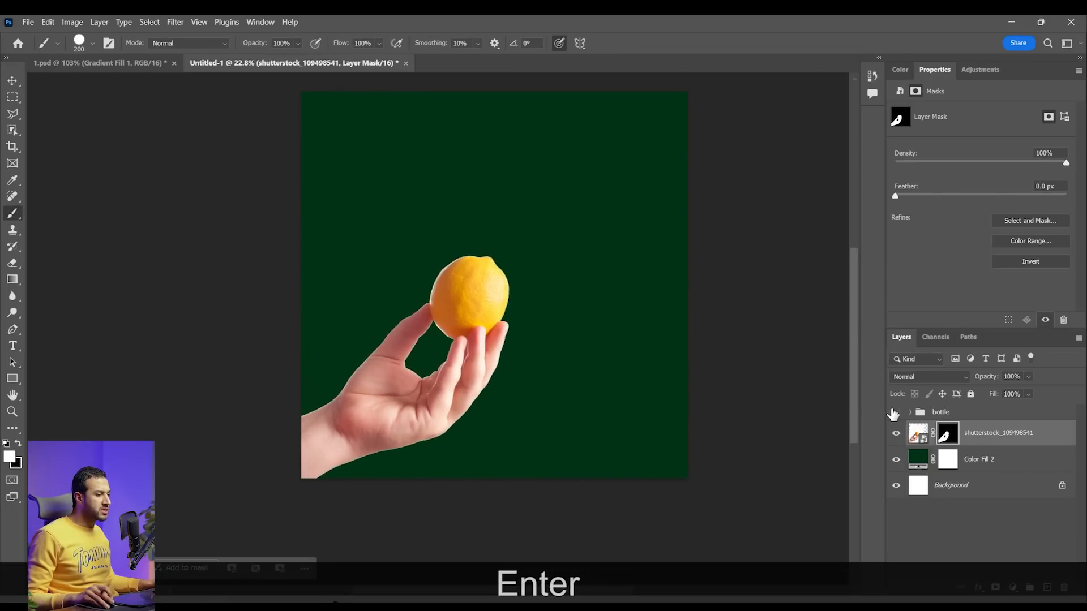
# Show the bottle group, then scale it down, rotate it about 34° and place the can over the lemon above the fingers
pyautogui.click(896, 412)
pyautogui.click(957, 413)
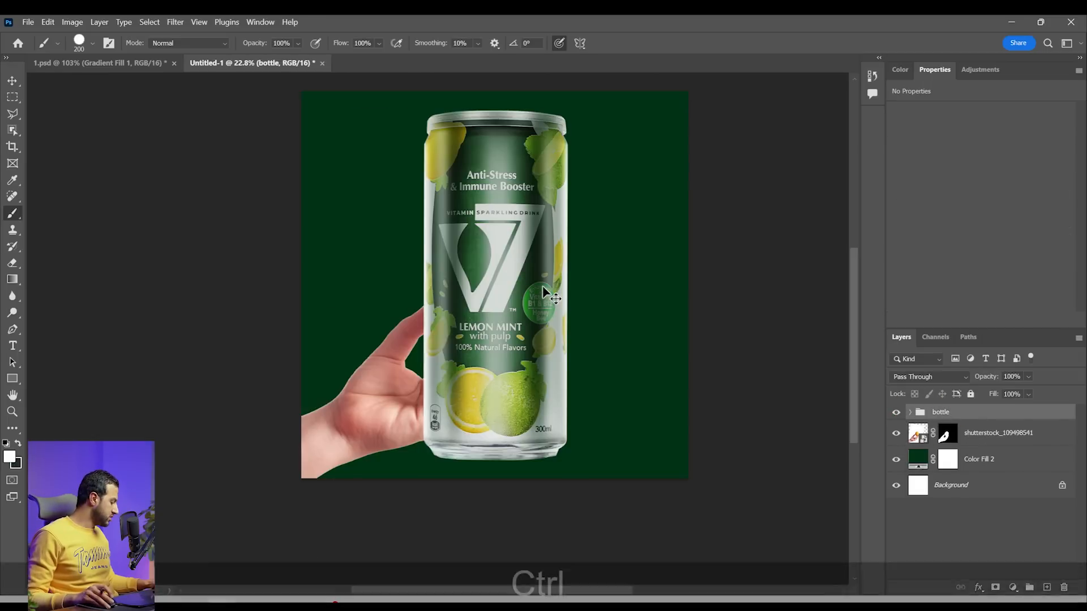
pyautogui.hotkey('ctrl', 't')
pyautogui.moveTo(619, 276); pyautogui.dragTo(522, 312)
pyautogui.moveTo(573, 299); pyautogui.dragTo(606, 286)
pyautogui.moveTo(470, 254)
pyautogui.mouseDown()
pyautogui.moveTo(520, 257)
pyautogui.moveTo(563, 296)
pyautogui.mouseUp()
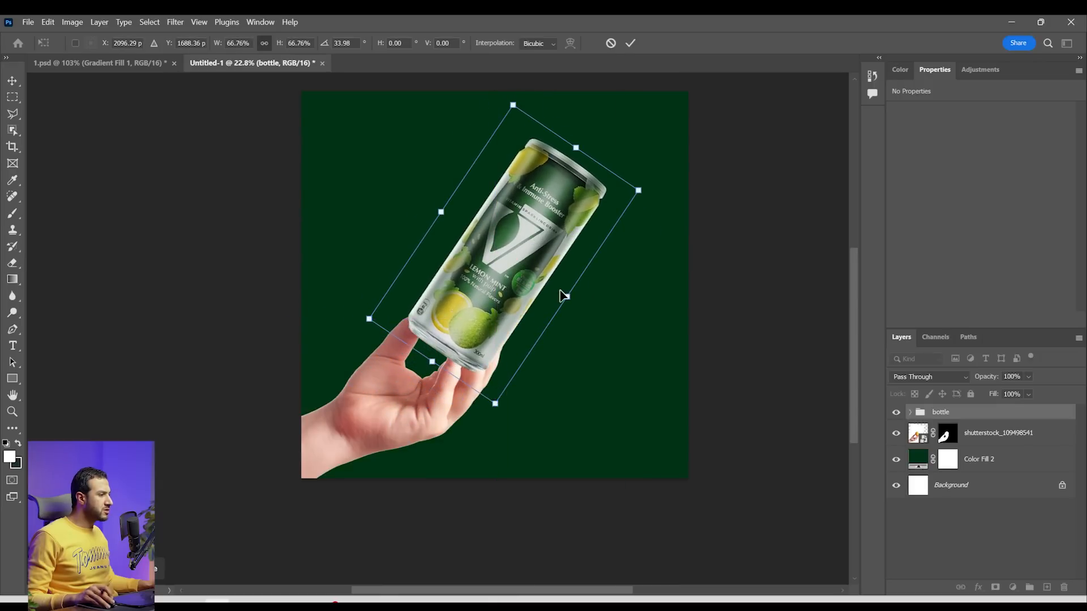
pyautogui.press('Return')
# Move the hand-and-lemon layer down and adjust its rotation to align it with the can's tilted base
pyautogui.click(979, 435)
pyautogui.press('v')
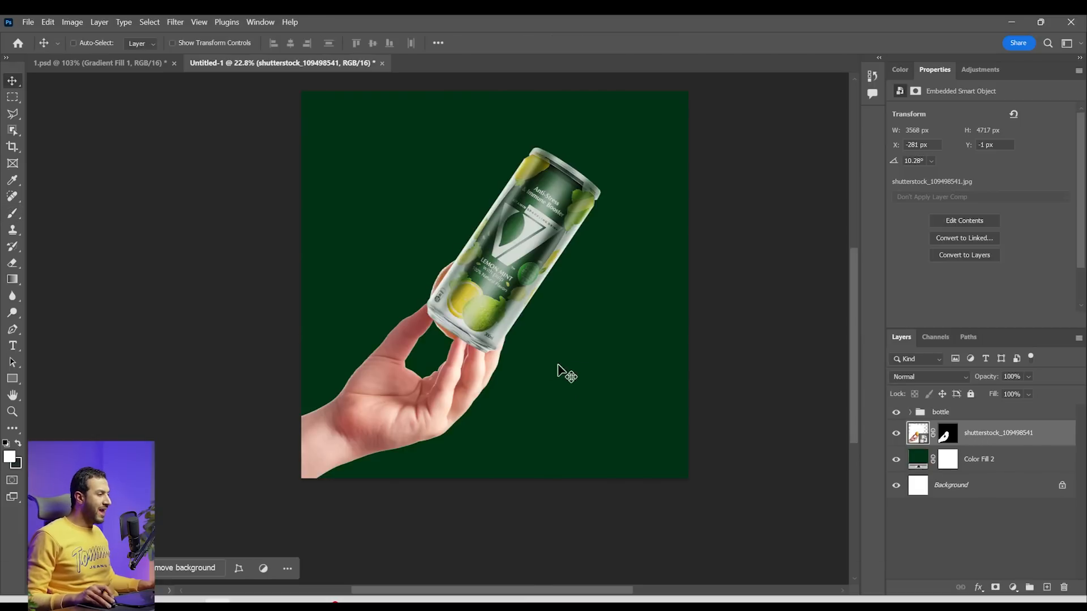
pyautogui.moveTo(534, 371); pyautogui.dragTo(522, 397)
pyautogui.hotkey('ctrl', 't')
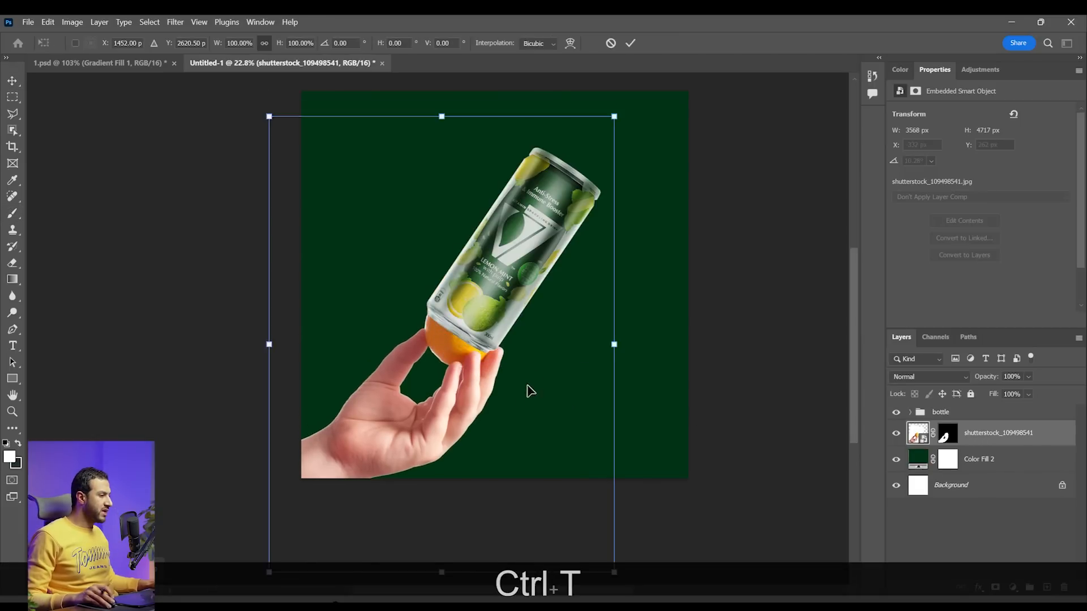
pyautogui.moveTo(620, 350); pyautogui.dragTo(542, 380)
pyautogui.moveTo(600, 355); pyautogui.dragTo(614, 376)
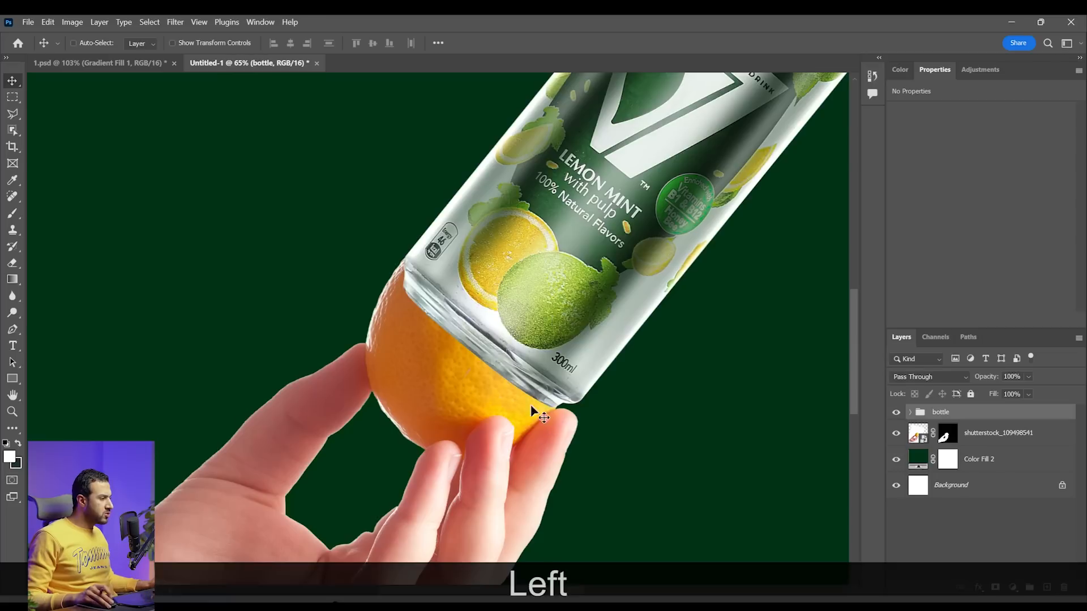
# Add a new layer above the hand-and-lemon photo for Clone Stamp retouching and hide the bottle group
pyautogui.scroll(4, 505, 368)
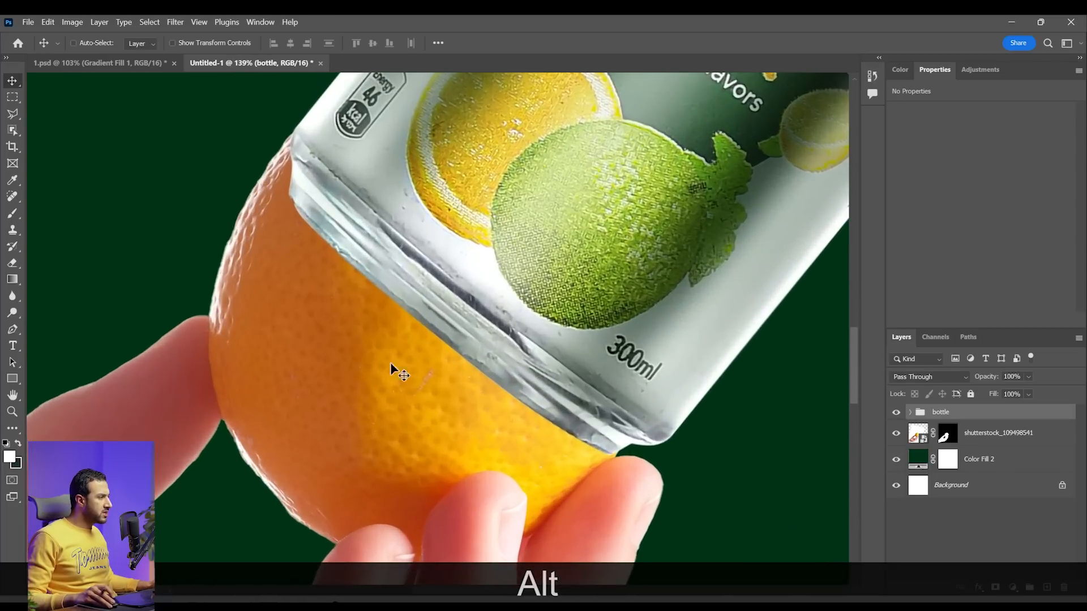
pyautogui.click(948, 433)
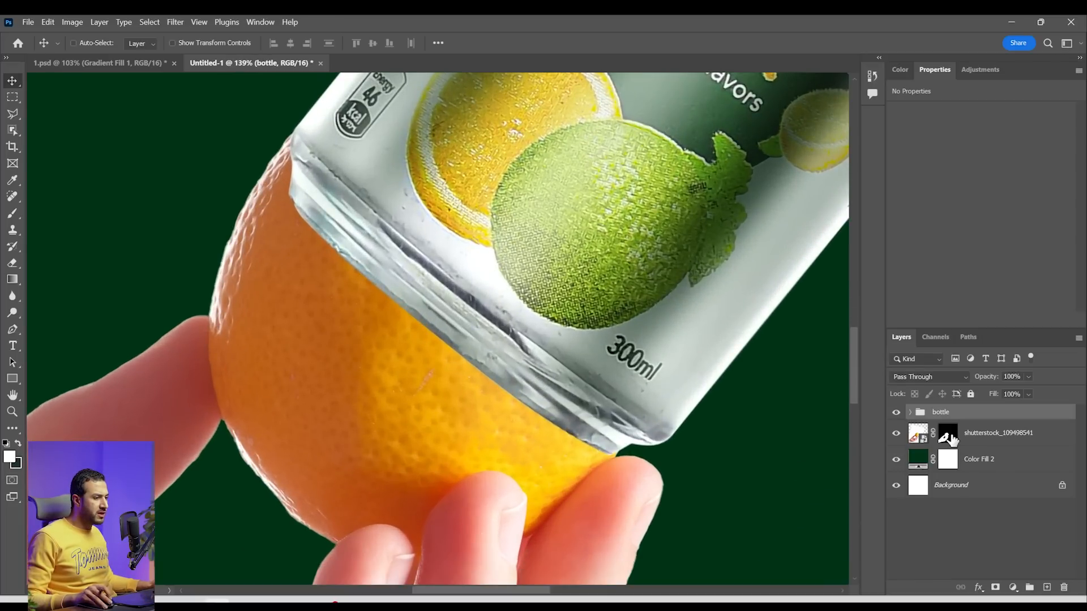
pyautogui.click(1047, 587)
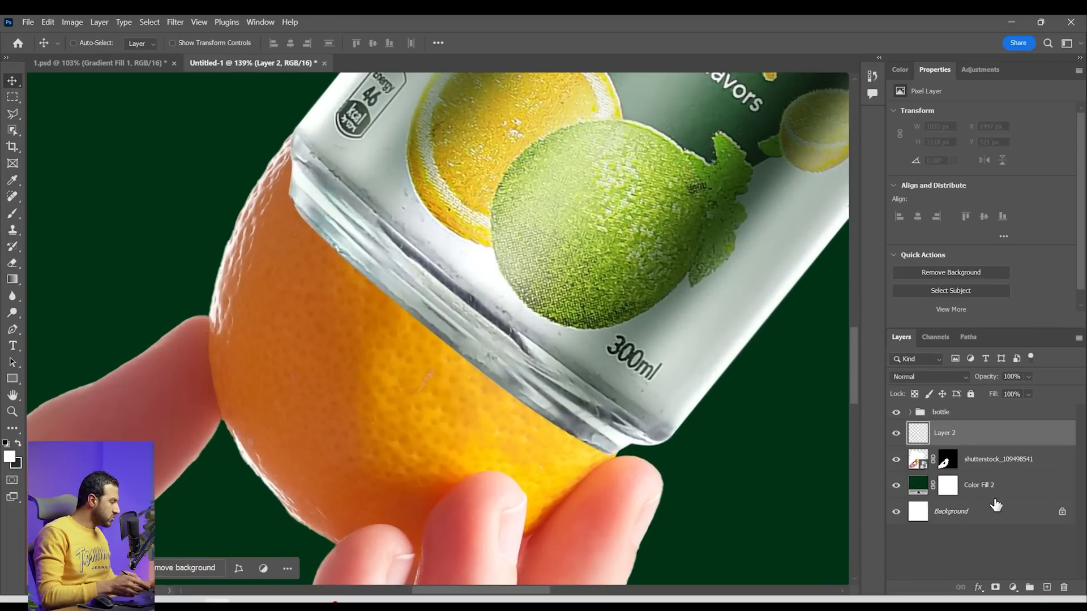
pyautogui.press('s')
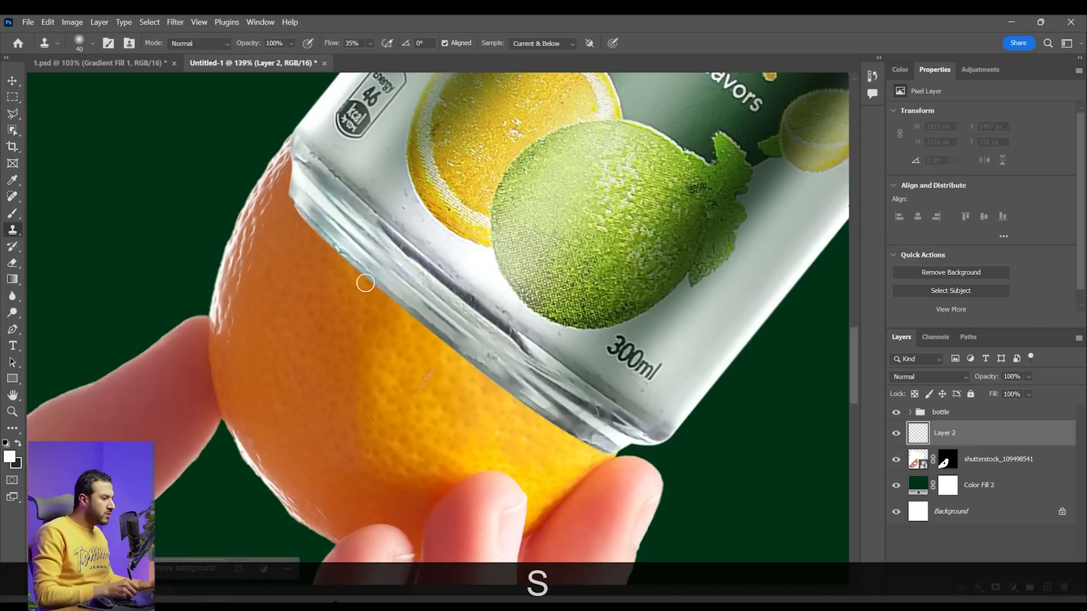
pyautogui.click(897, 412)
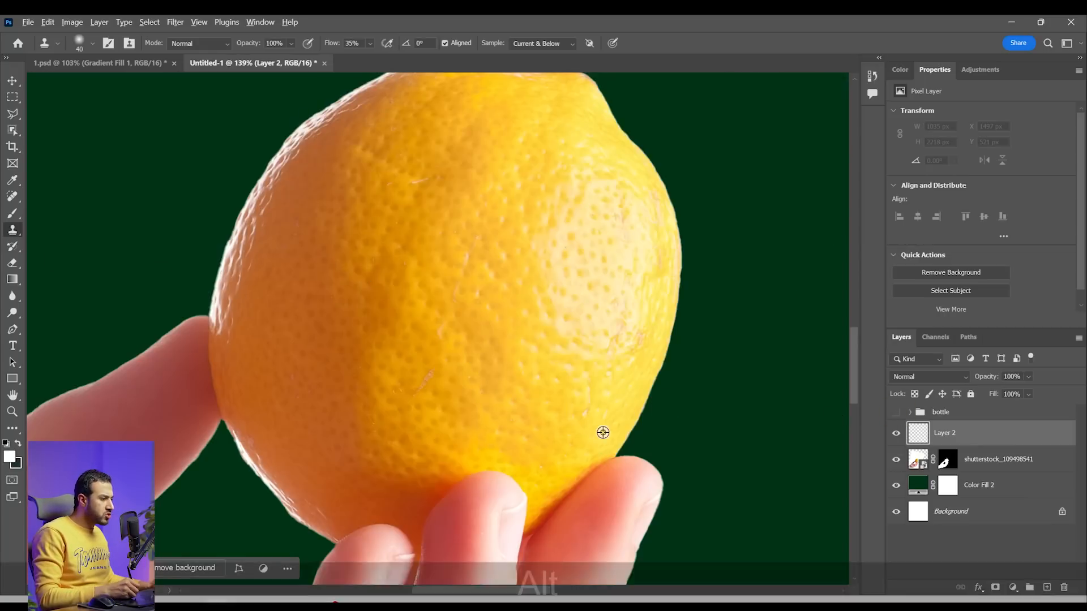
# Clone lemon skin with a 40 px hard round brush to extend the lemon's outer edge just above the fingertip
pyautogui.rightClick(634, 392)
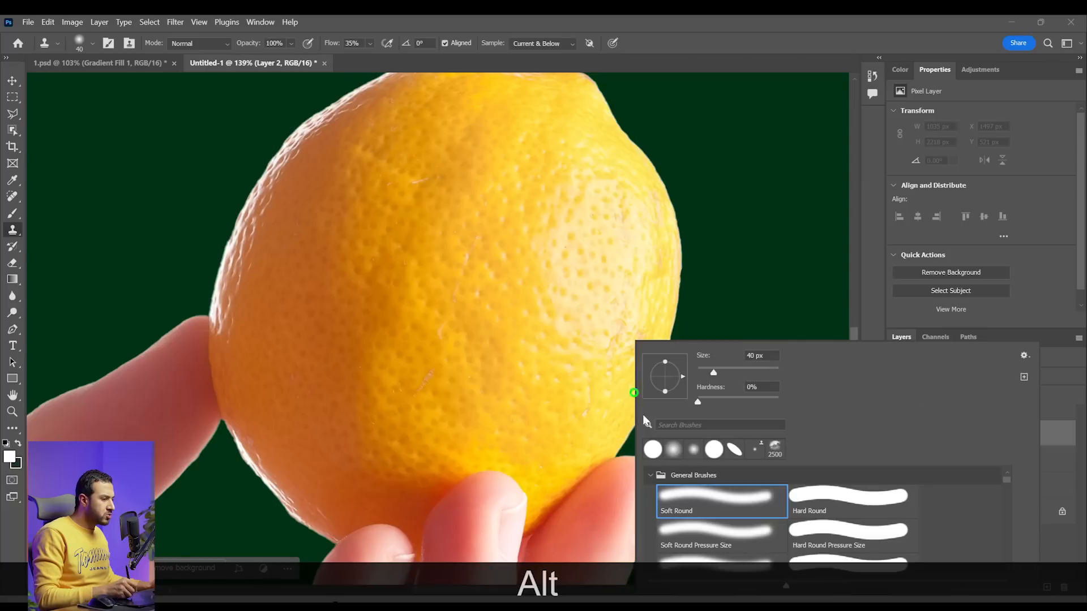
pyautogui.click(658, 454)
pyautogui.moveTo(615, 445); pyautogui.dragTo(631, 437)
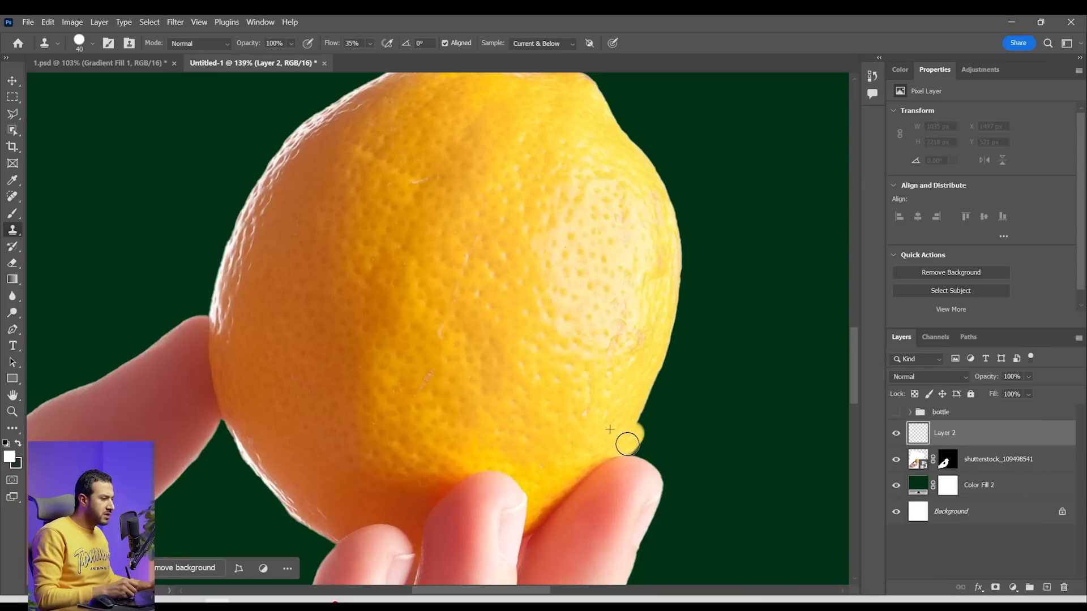
pyautogui.moveTo(636, 447)
pyautogui.mouseDown()
pyautogui.moveTo(654, 407)
pyautogui.moveTo(645, 434)
pyautogui.mouseUp()
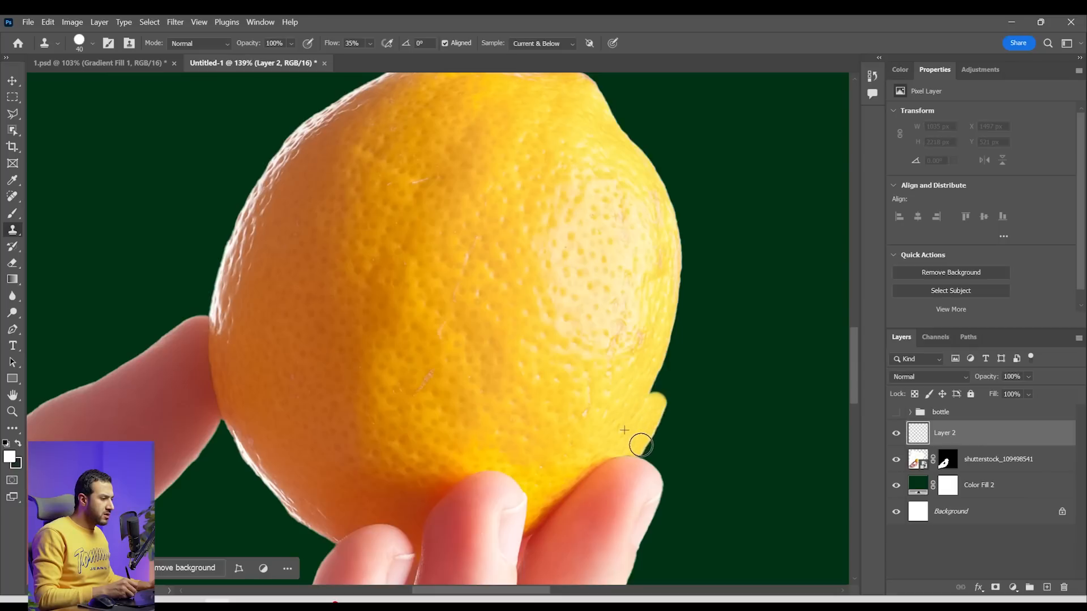
pyautogui.moveTo(659, 404); pyautogui.dragTo(655, 382)
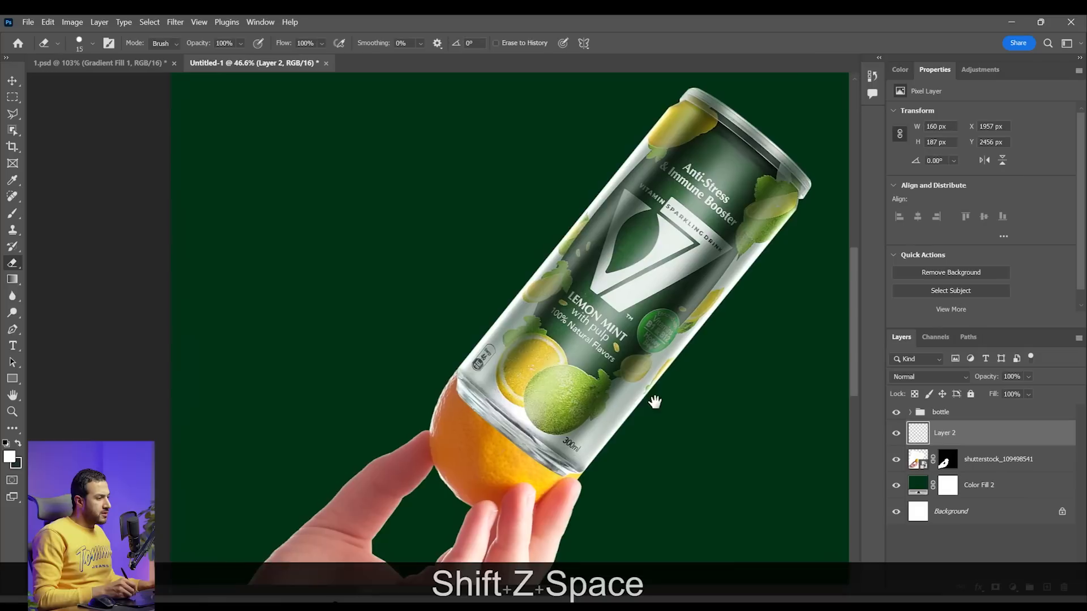
pyautogui.press('z')
pyautogui.moveTo(653, 402); pyautogui.dragTo(638, 424)
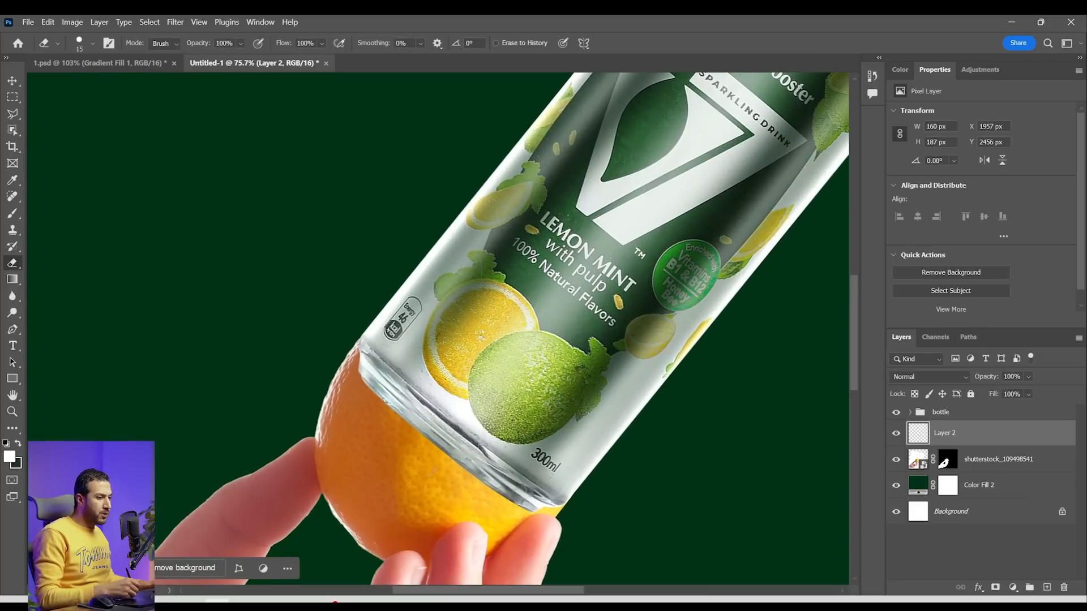
# Add a layer mask to the bottle group and enlarge the eraser brush
pyautogui.click(965, 413)
pyautogui.click(998, 589)
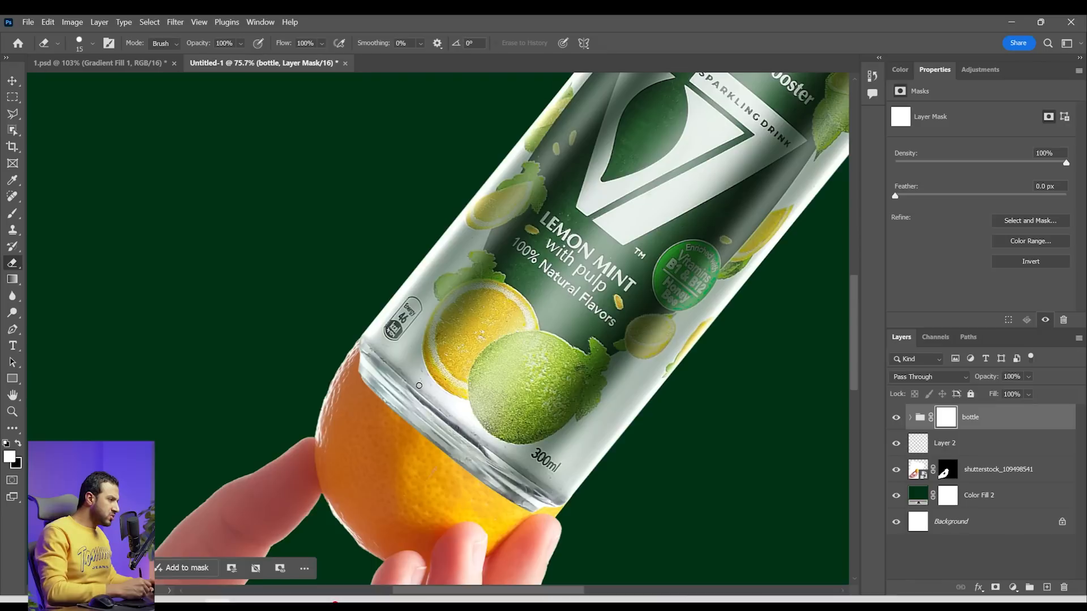
pyautogui.press(']')
pyautogui.press(']')
pyautogui.press(']')
# Draw a closed Pen path around the can's metallic bottom rim, curving along the seam between rim and printed body
pyautogui.press('p')
pyautogui.press('z')
pyautogui.moveTo(555, 494)
pyautogui.mouseDown()
pyautogui.moveTo(585, 499)
pyautogui.moveTo(572, 517)
pyautogui.mouseUp()
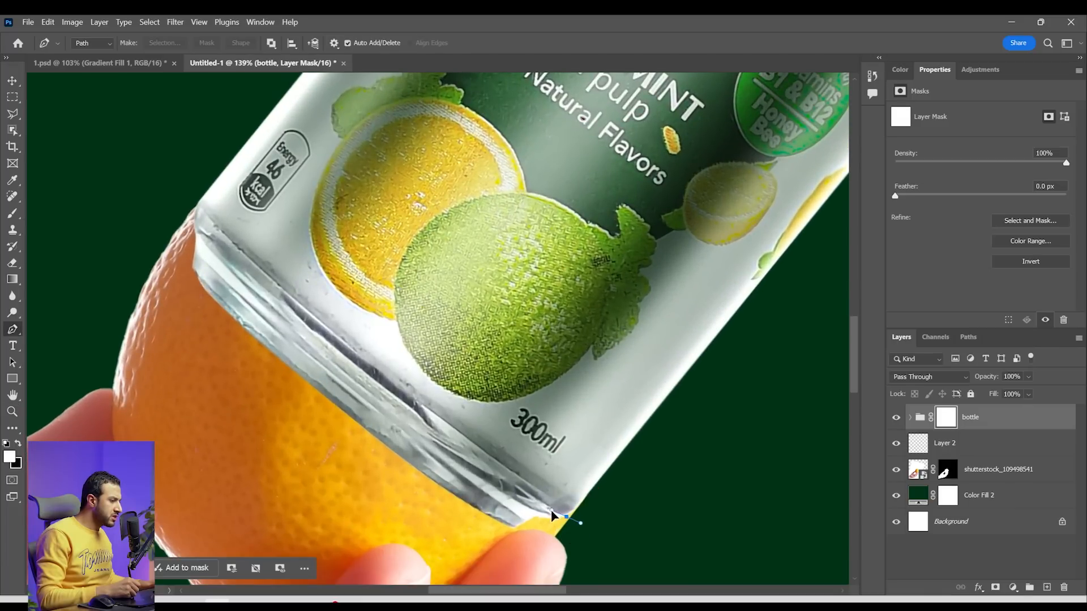
pyautogui.click(553, 511)
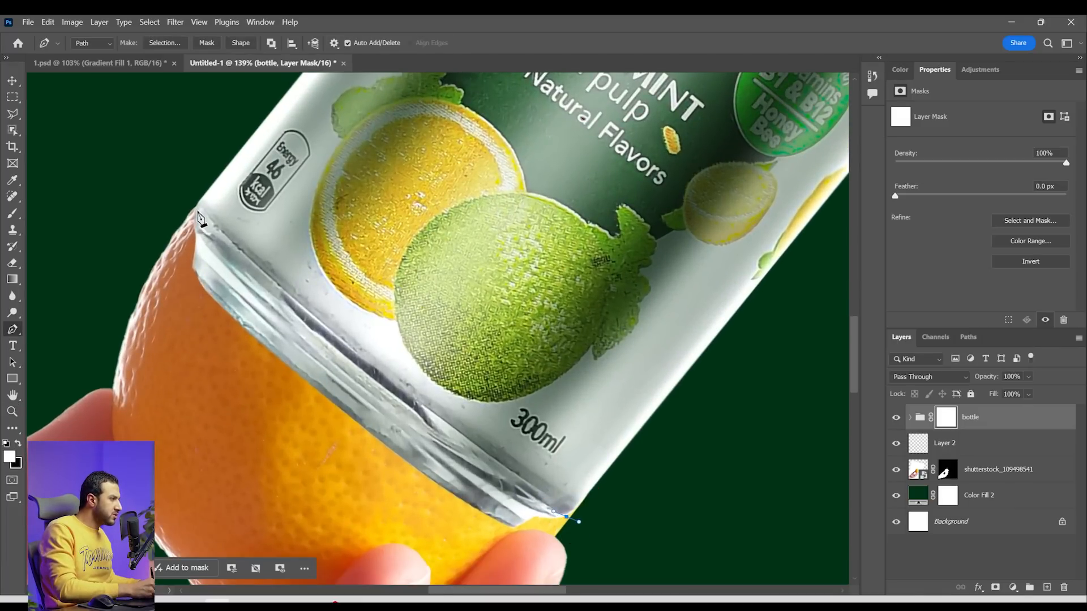
pyautogui.moveTo(195, 222); pyautogui.dragTo(180, 185)
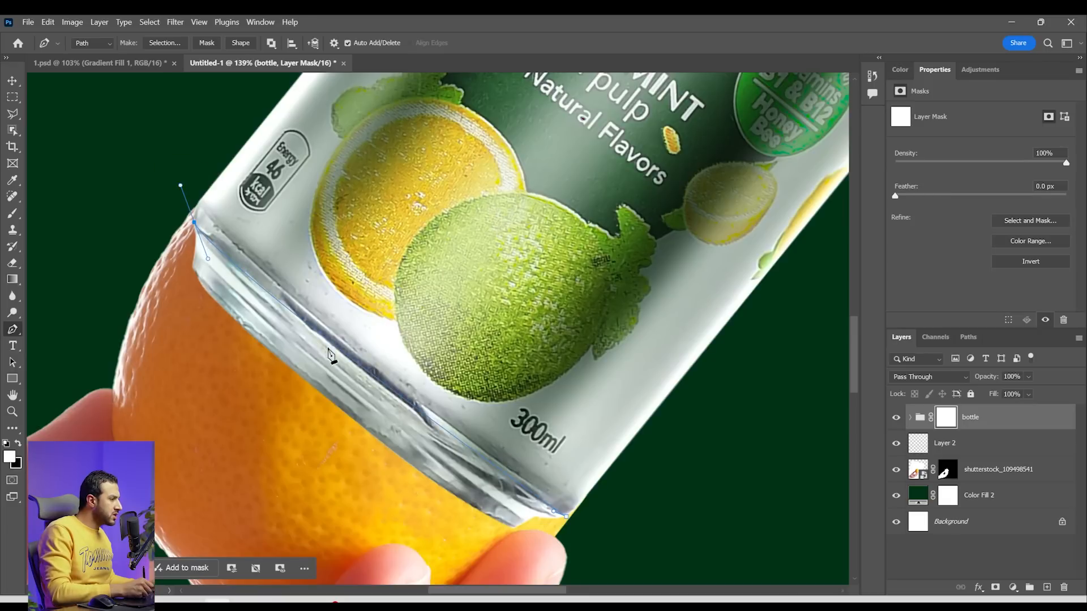
pyautogui.click(359, 363)
pyautogui.moveTo(359, 364); pyautogui.dragTo(355, 374)
pyautogui.click(175, 291)
pyautogui.click(442, 505)
pyautogui.click(550, 543)
pyautogui.click(567, 517)
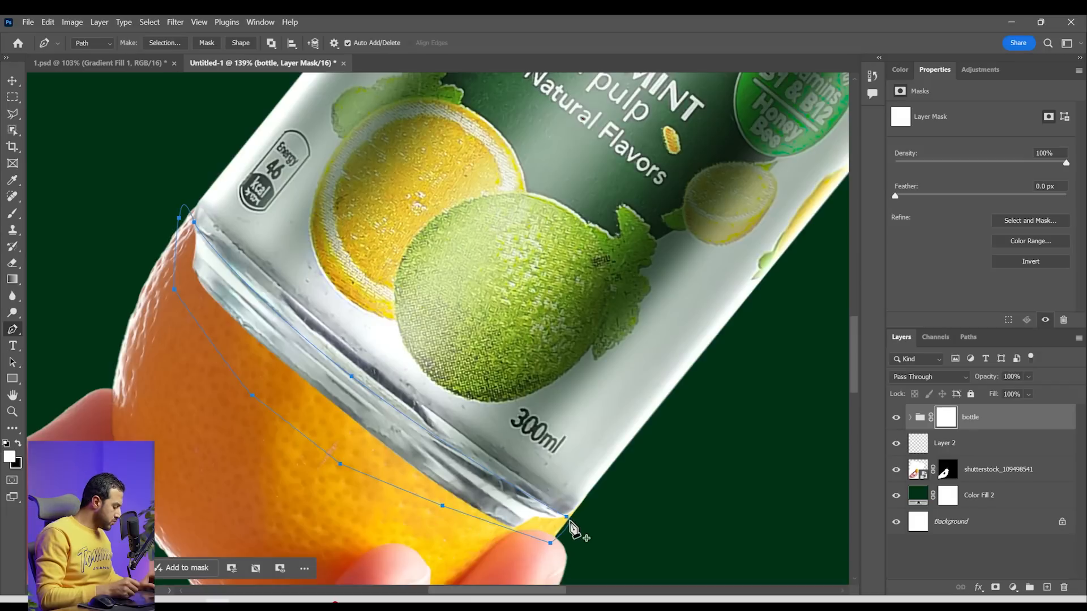
# Convert the path to a selection, fill it with black on the bottle group's mask to hide the rim, and deselect
pyautogui.hotkey('ctrl', 'Return')
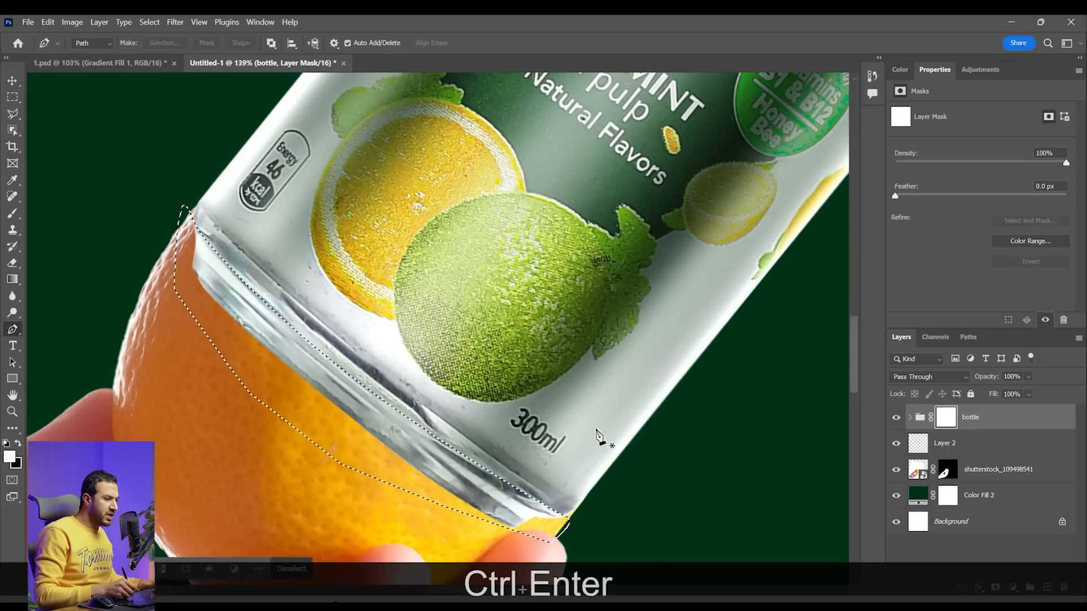
pyautogui.hotkey('alt', 'BackSpace')
pyautogui.hotkey('ctrl', 'BackSpace')
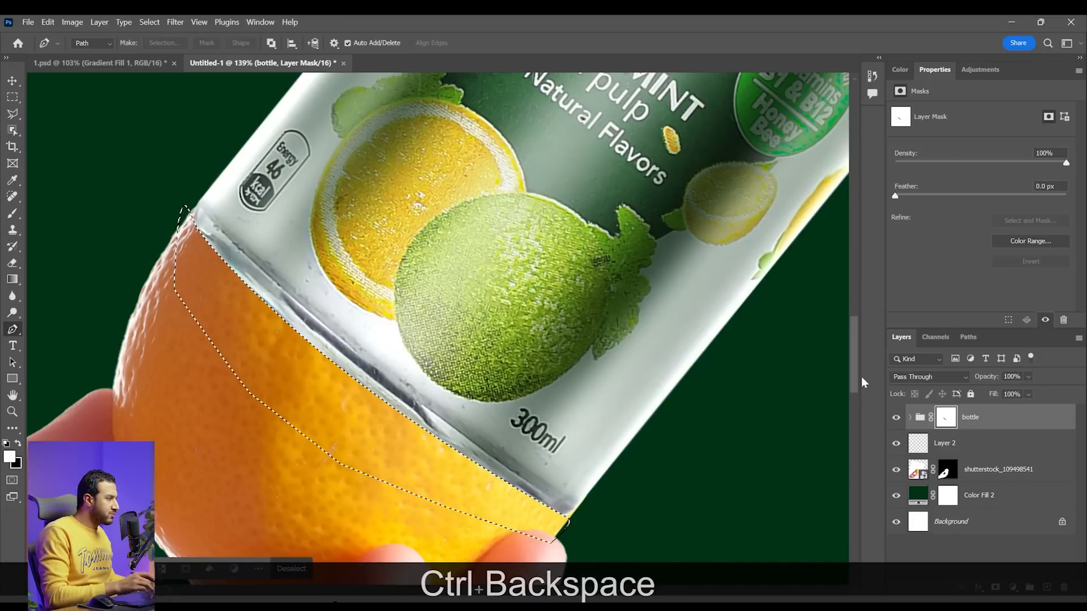
pyautogui.hotkey('ctrl', 'd')
pyautogui.press('z')
pyautogui.scroll(2, 495, 433)
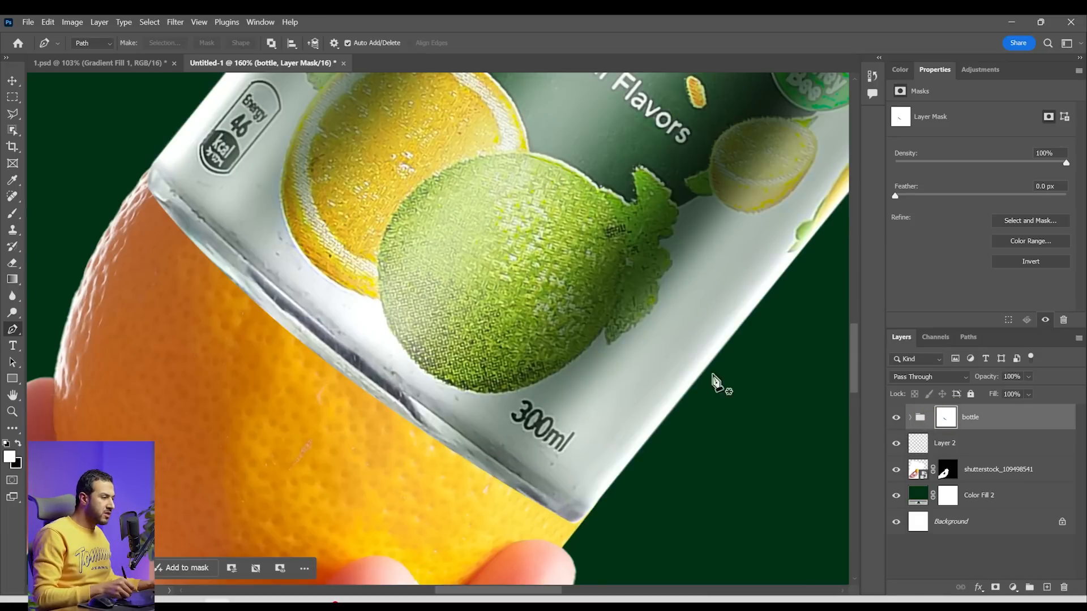
pyautogui.press('v')
pyautogui.moveTo(396, 413); pyautogui.dragTo(407, 405)
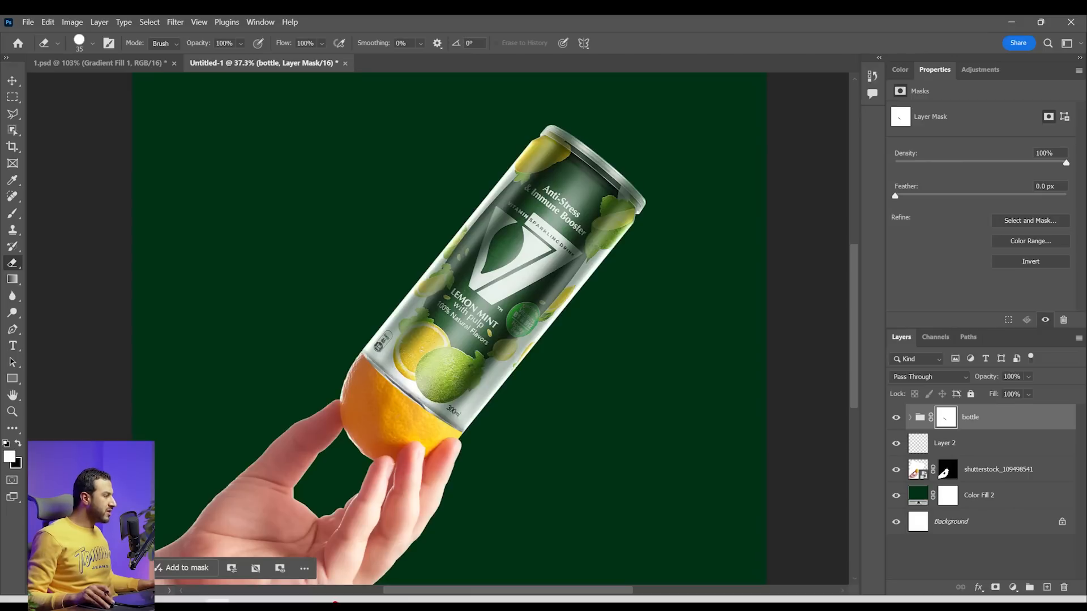
# Place the lemon-twist-isolated image over the can, scaled to 65.78% and rotated 20.28°
pyautogui.click(218, 601)
pyautogui.press('Escape')
pyautogui.moveTo(142, 257); pyautogui.dragTo(466, 302)
pyautogui.moveTo(627, 326); pyautogui.dragTo(496, 344)
pyautogui.moveTo(449, 380); pyautogui.dragTo(480, 399)
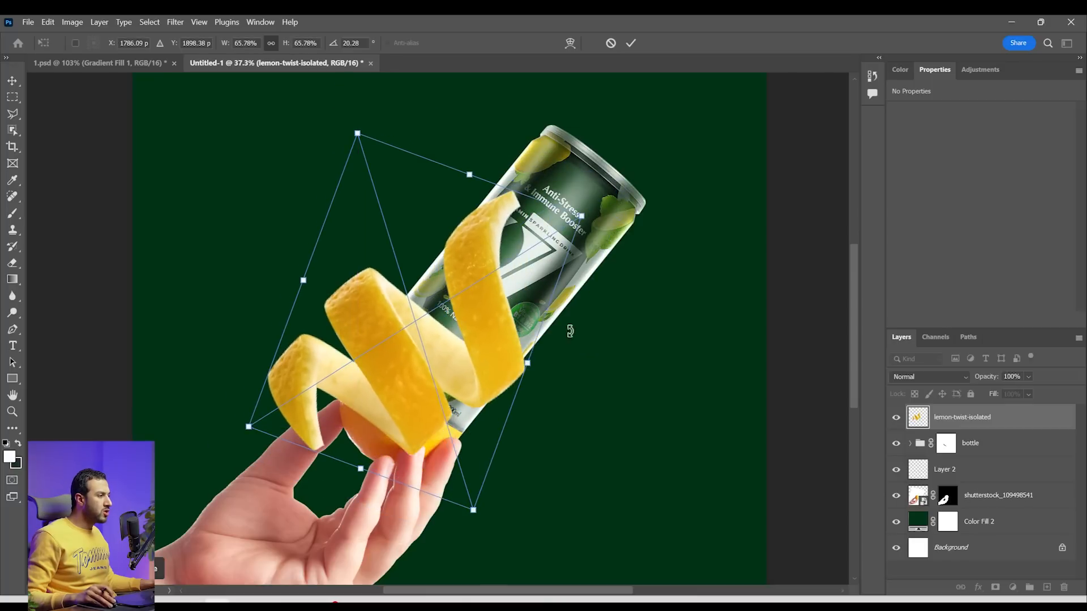
pyautogui.moveTo(516, 339); pyautogui.dragTo(557, 323)
# Flip the lemon twist horizontally, rotate it to about -112° and position it so the peel spirals around the can
pyautogui.rightClick(469, 334)
pyautogui.rightClick(444, 305)
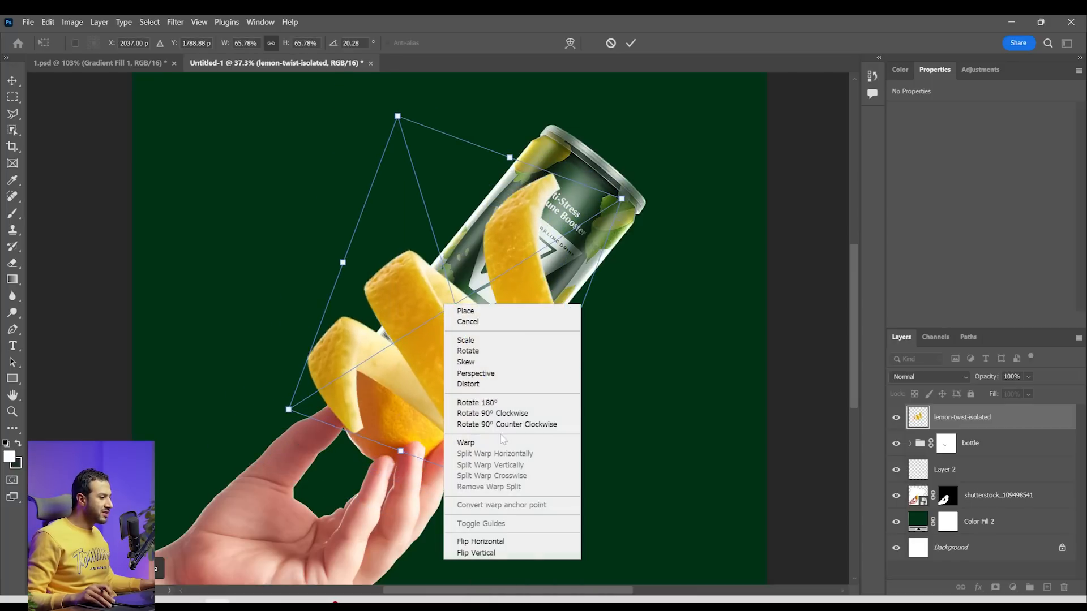
pyautogui.click(500, 541)
pyautogui.moveTo(625, 357); pyautogui.dragTo(410, 498)
pyautogui.moveTo(409, 361); pyautogui.dragTo(447, 388)
pyautogui.moveTo(576, 451); pyautogui.dragTo(583, 447)
pyautogui.press('Return')
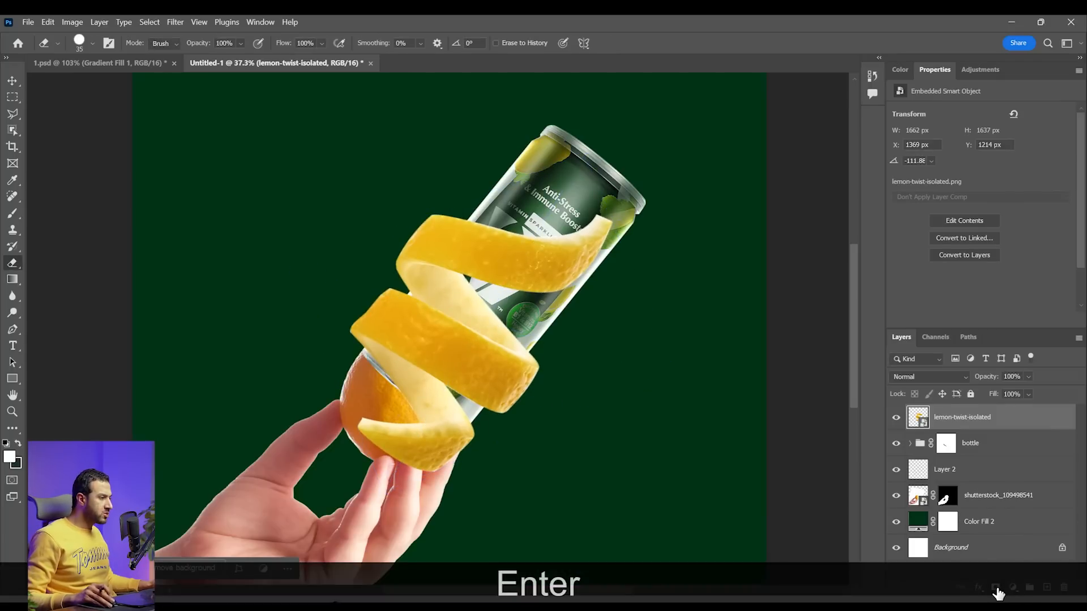
# Add a layer mask to the lemon-twist layer and start erasing the peel over the can's base with a hard round brush
pyautogui.click(995, 589)
pyautogui.scroll(3, 540, 361)
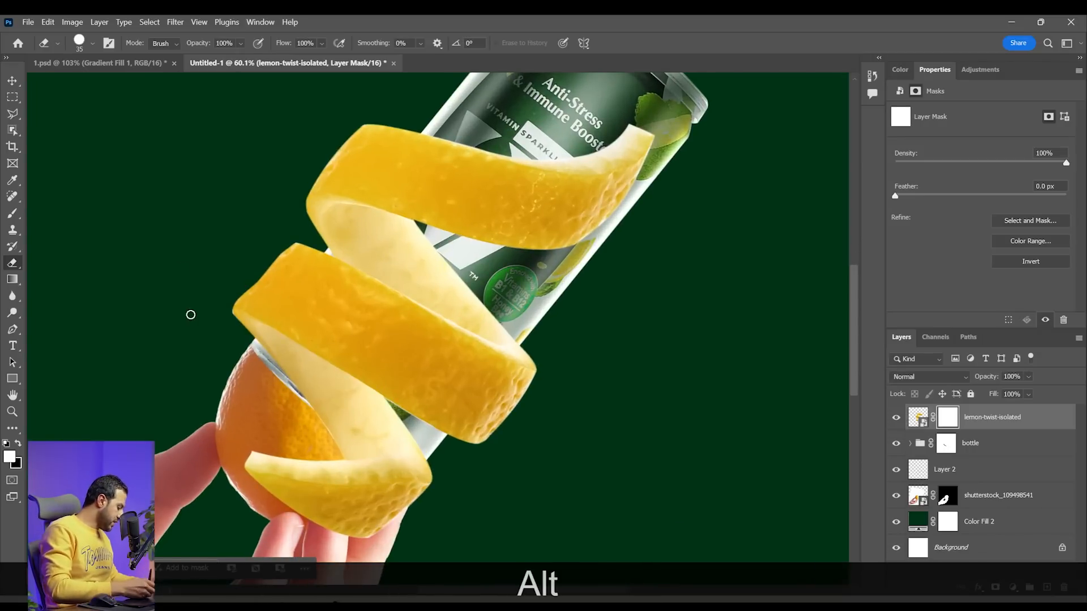
pyautogui.rightClick(371, 428)
pyautogui.click(558, 497)
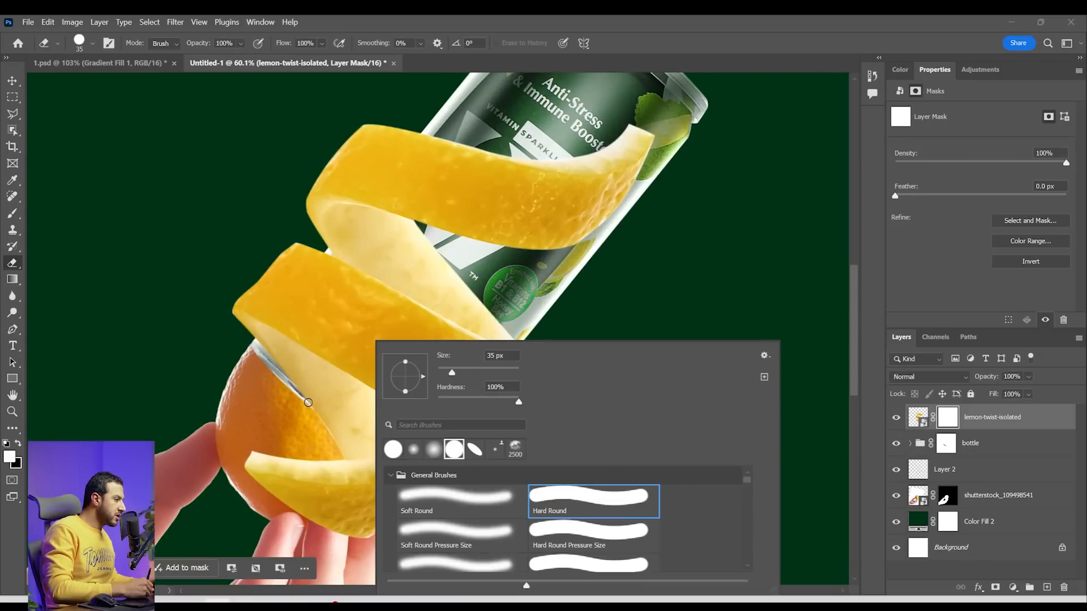
pyautogui.moveTo(321, 423); pyautogui.dragTo(329, 416)
pyautogui.press(']')
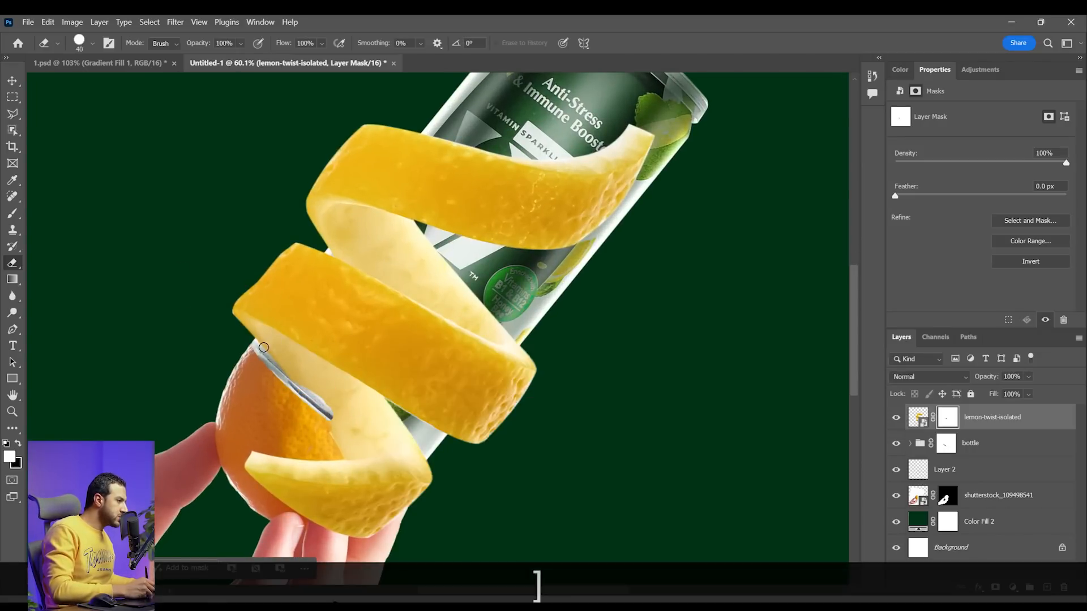
# Mask out the pale inner peel along the lower edge of the twist's middle band using a 40 px eraser
pyautogui.press('z')
pyautogui.click(264, 346)
pyautogui.click(254, 352)
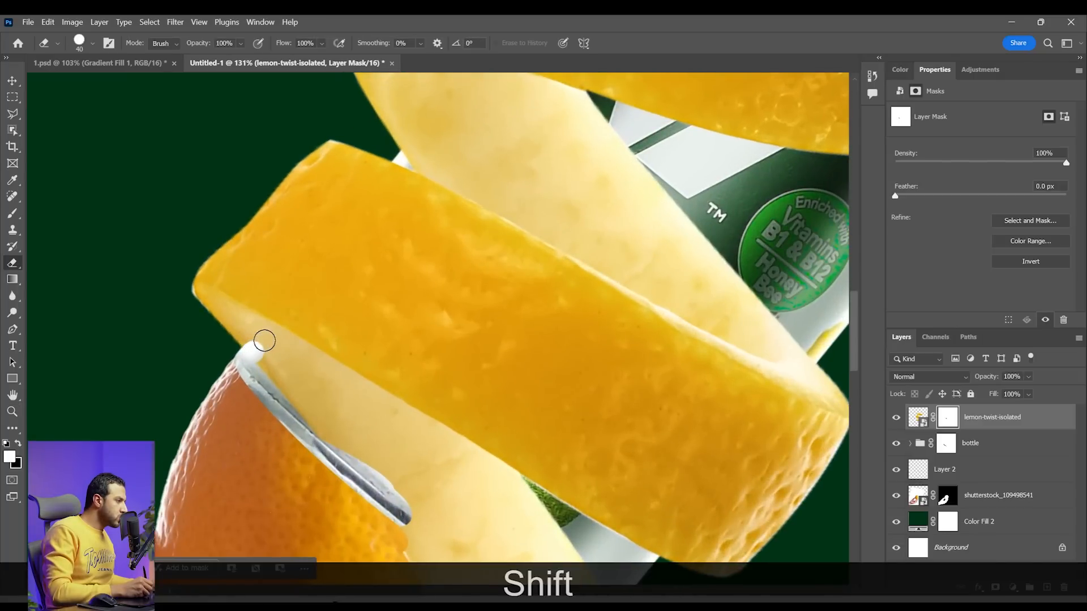
pyautogui.keyDown('shift'); pyautogui.click(276, 332); pyautogui.keyUp('shift')
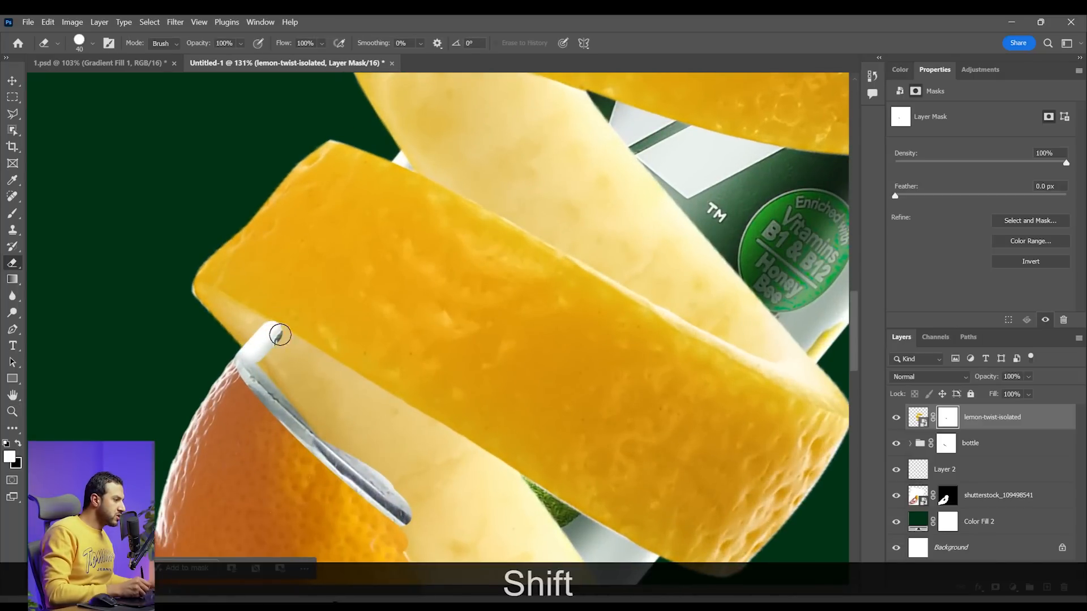
pyautogui.keyDown('shift'); pyautogui.click(436, 434); pyautogui.keyUp('shift')
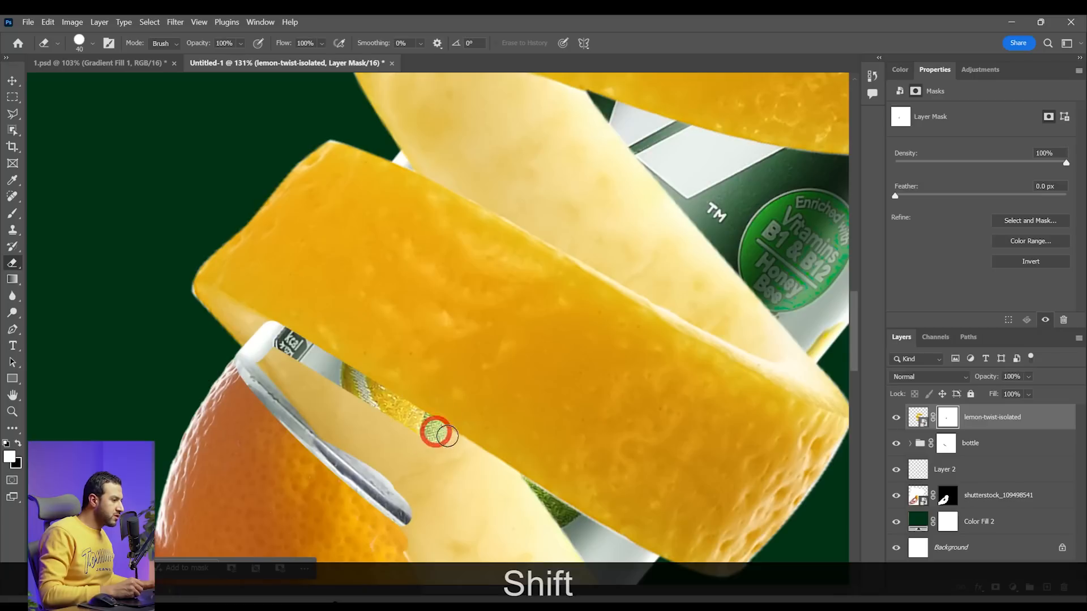
pyautogui.keyDown('shift'); pyautogui.click(519, 487); pyautogui.keyUp('shift')
pyautogui.keyDown('shift'); pyautogui.click(545, 512); pyautogui.keyUp('shift')
# Enlarge the eraser to 100 px and mask out the rest of the inner peel below the middle band
pyautogui.moveTo(525, 468); pyautogui.dragTo(473, 369)
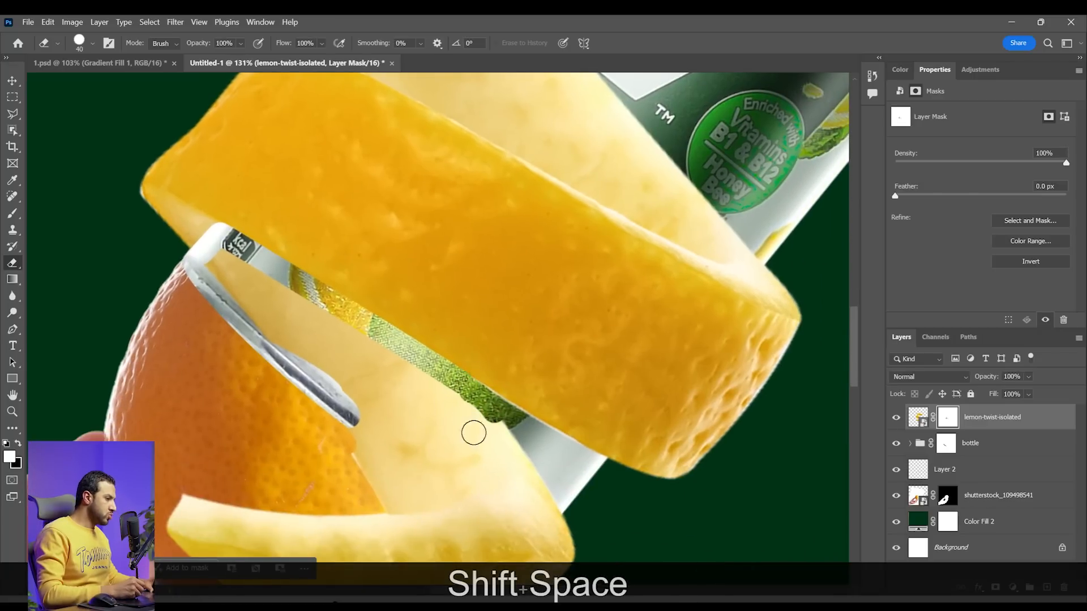
pyautogui.press(']')
pyautogui.press(']')
pyautogui.press(']')
pyautogui.moveTo(498, 437); pyautogui.dragTo(396, 379)
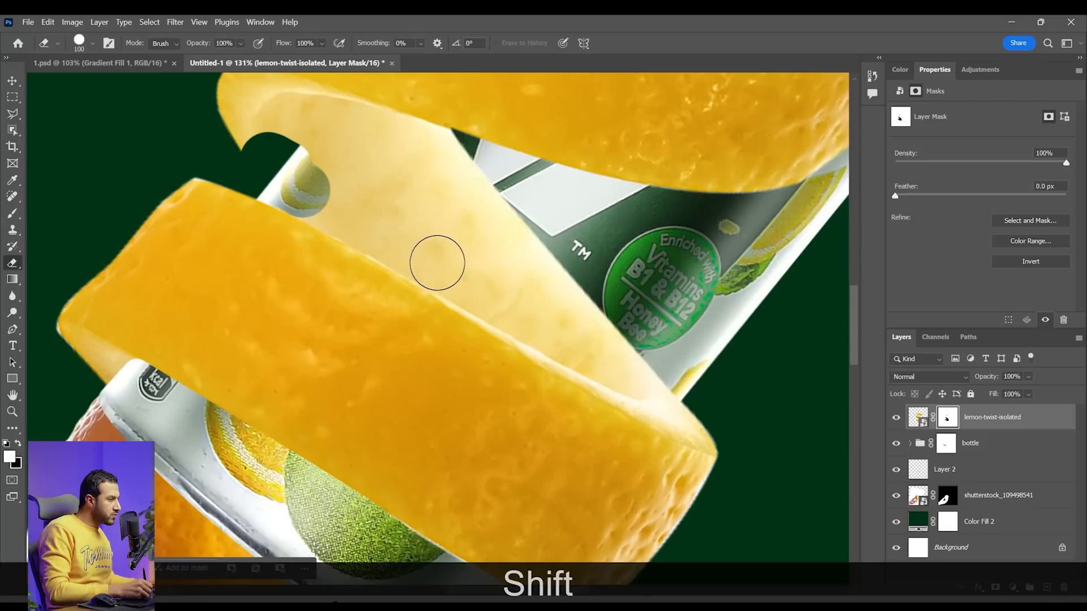
# Mask out the pale inner peel along the upper edge of the middle band in straight eraser strokes
pyautogui.keyDown('shift'); pyautogui.click(439, 263); pyautogui.keyUp('shift')
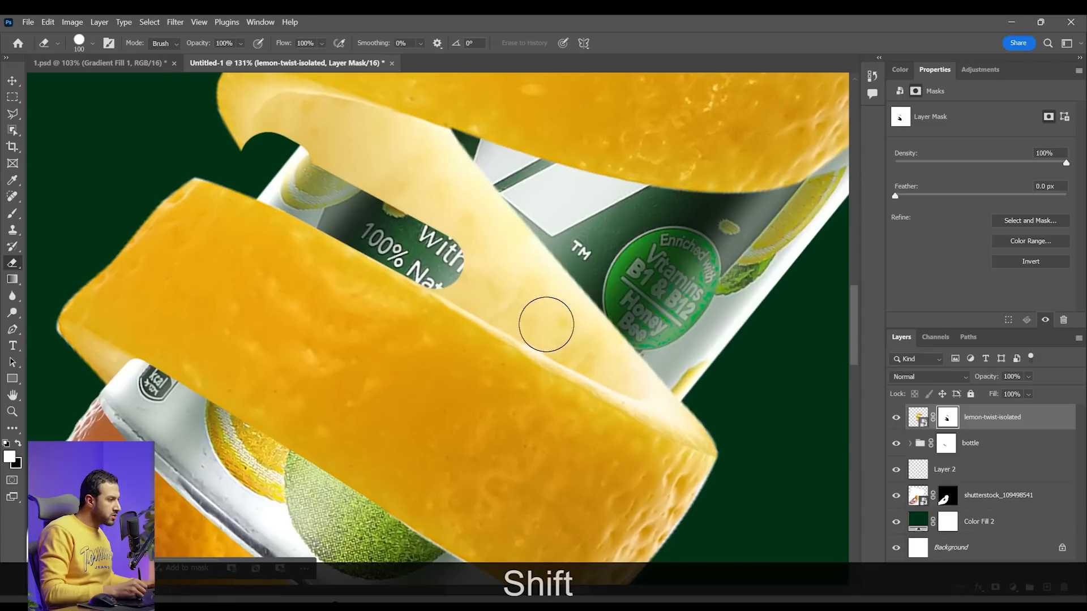
pyautogui.keyDown('shift'); pyautogui.click(547, 325); pyautogui.keyUp('shift')
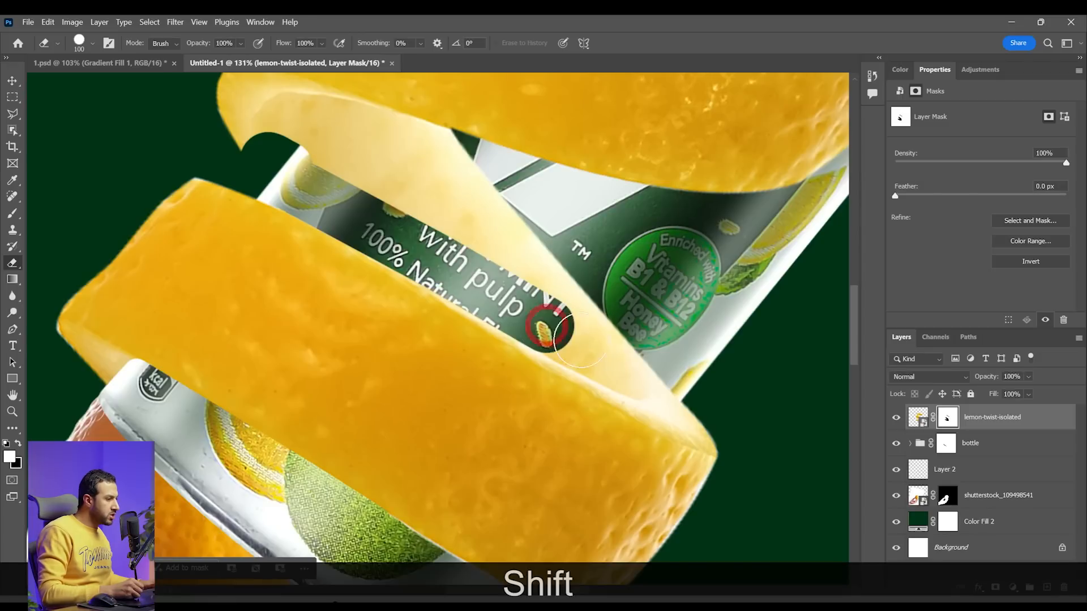
pyautogui.keyDown('shift'); pyautogui.click(631, 369); pyautogui.keyUp('shift')
pyautogui.hotkey('shift', 'z')
pyautogui.click(676, 380)
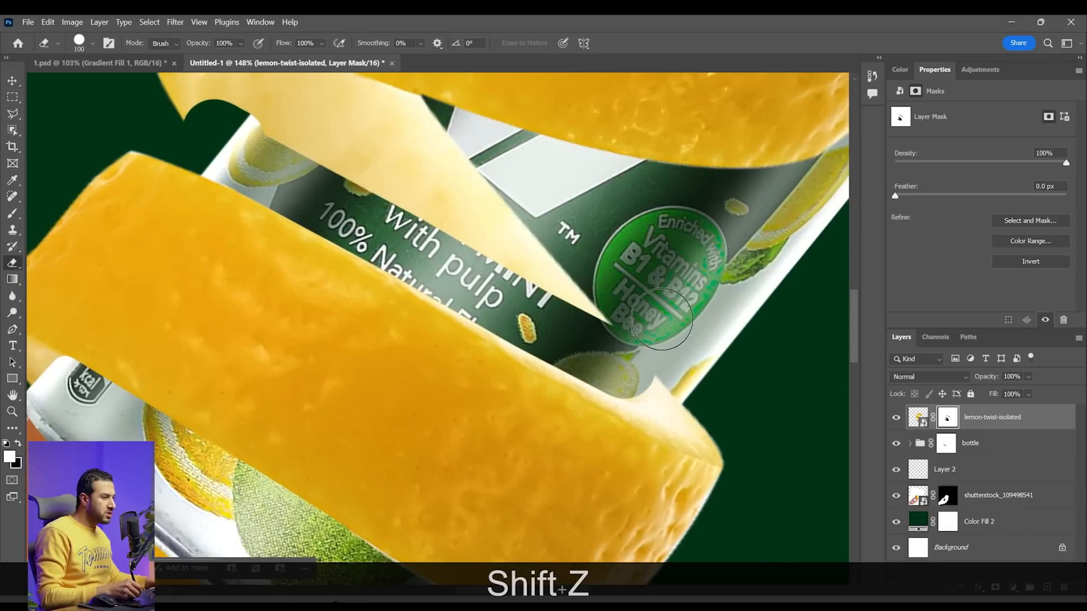
pyautogui.press('F3')
pyautogui.moveTo(641, 419)
pyautogui.mouseDown()
pyautogui.moveTo(663, 430)
pyautogui.moveTo(697, 386)
pyautogui.mouseUp()
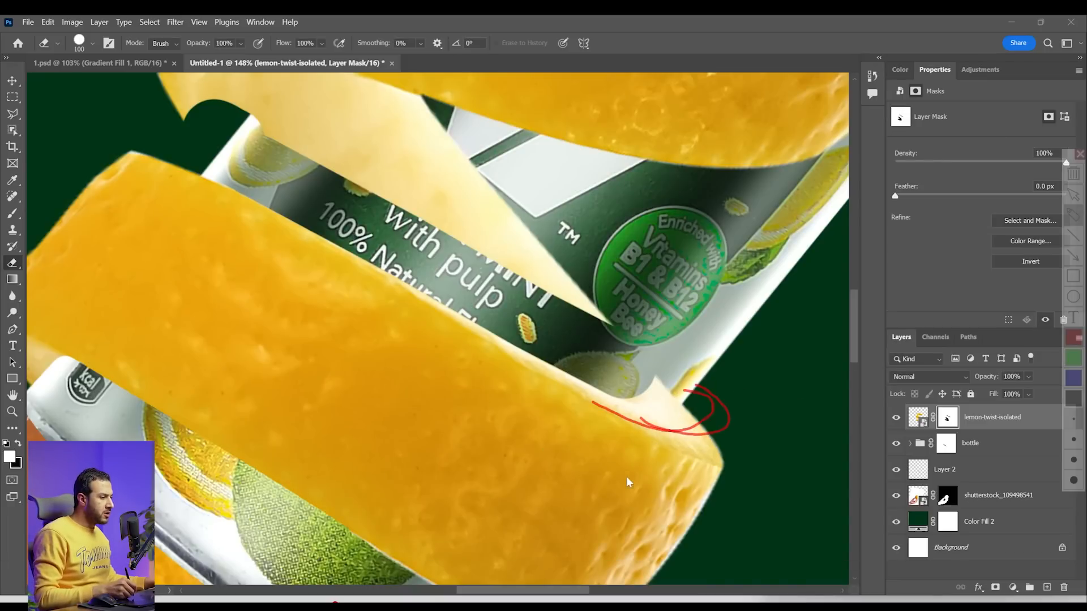
pyautogui.press('Escape')
# Mask out the leftover pale peel at the right end of the middle band with a 40 px eraser and hide the bands above it
pyautogui.press('[')
pyautogui.press('[')
pyautogui.press('[')
pyautogui.press('[')
pyautogui.press('[')
pyautogui.press('[')
pyautogui.press('[')
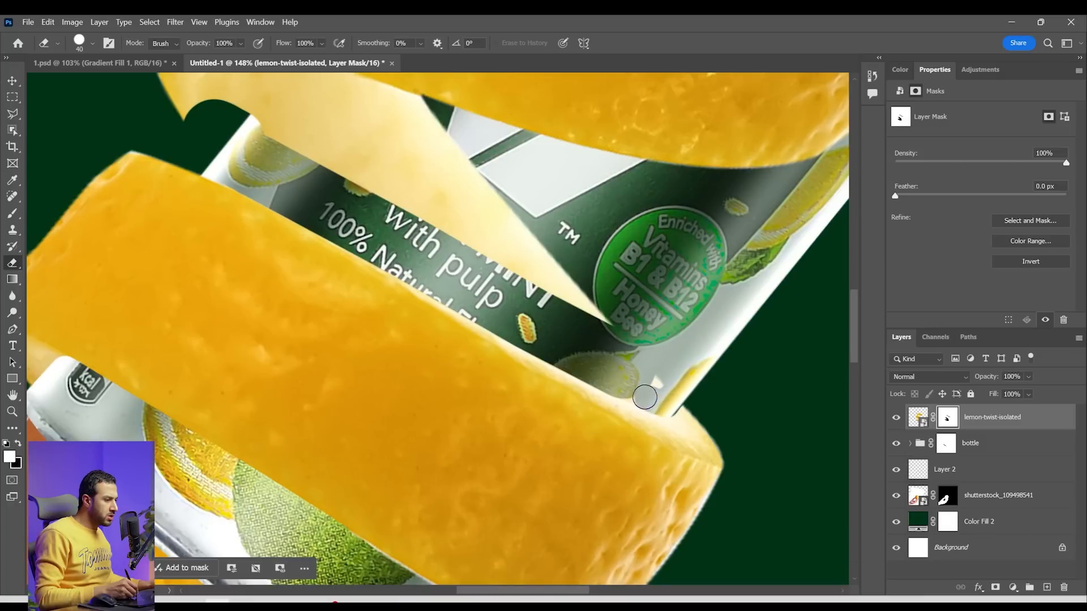
pyautogui.press('x')
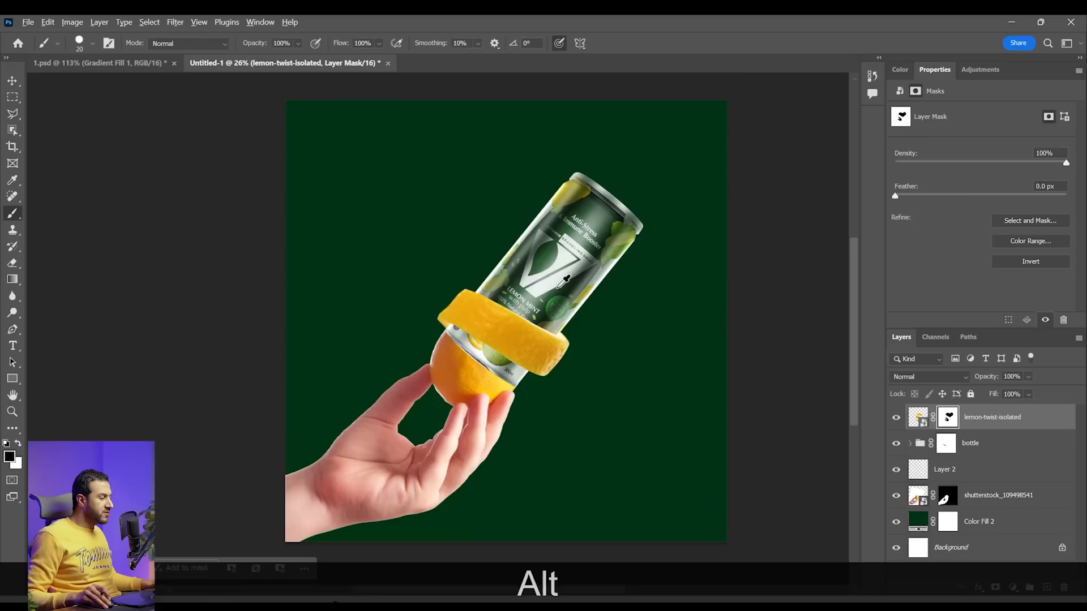
pyautogui.scroll(4, 567, 277)
pyautogui.moveTo(580, 287); pyautogui.dragTo(539, 301)
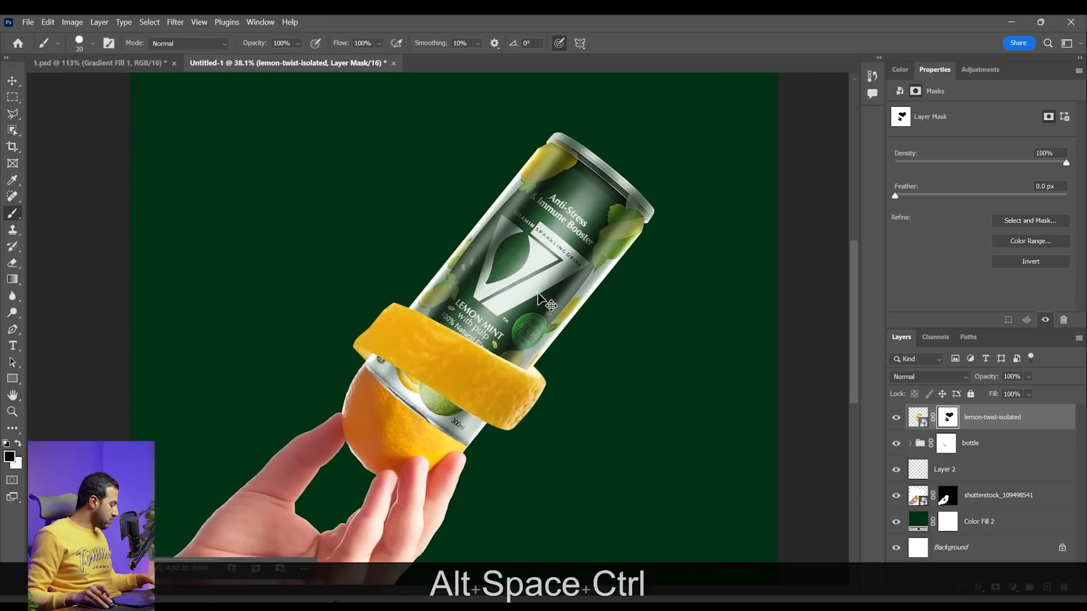
# Duplicate the masked lemon-twist layer, delete the copy's mask, and move the full spiral up along the can
pyautogui.hotkey('ctrl', 'j')
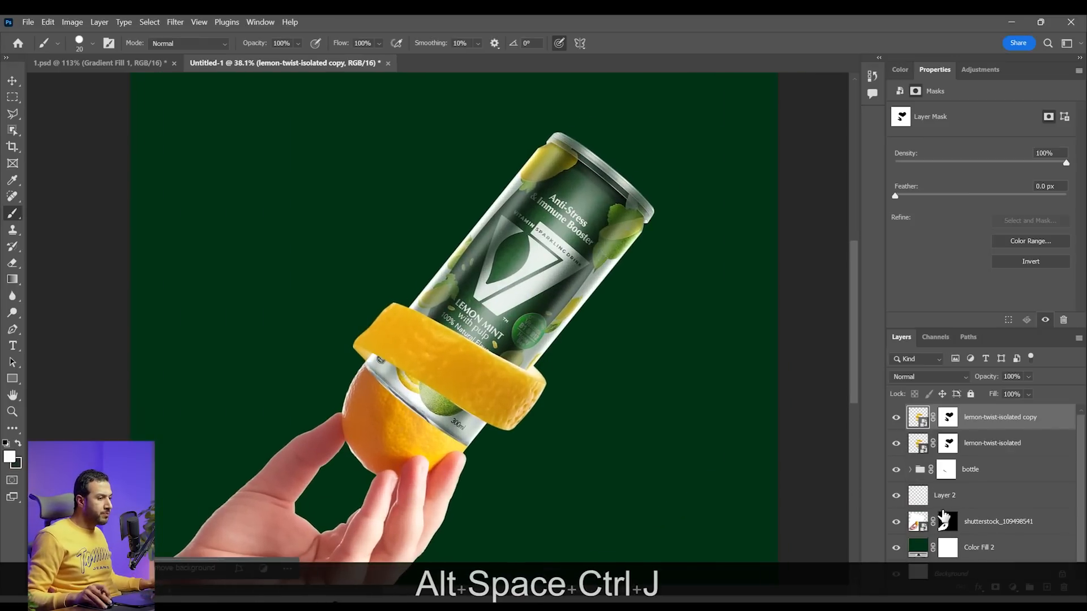
pyautogui.keyDown('shift'); pyautogui.click(948, 419); pyautogui.keyUp('shift')
pyautogui.press('BackSpace')
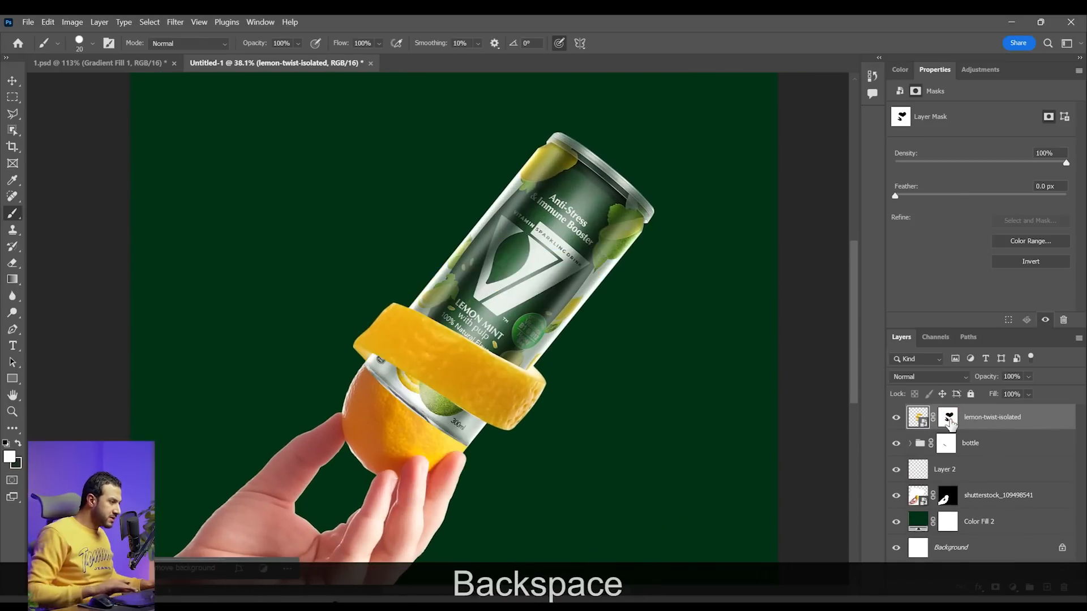
pyautogui.press('v')
pyautogui.moveTo(515, 349); pyautogui.dragTo(577, 281)
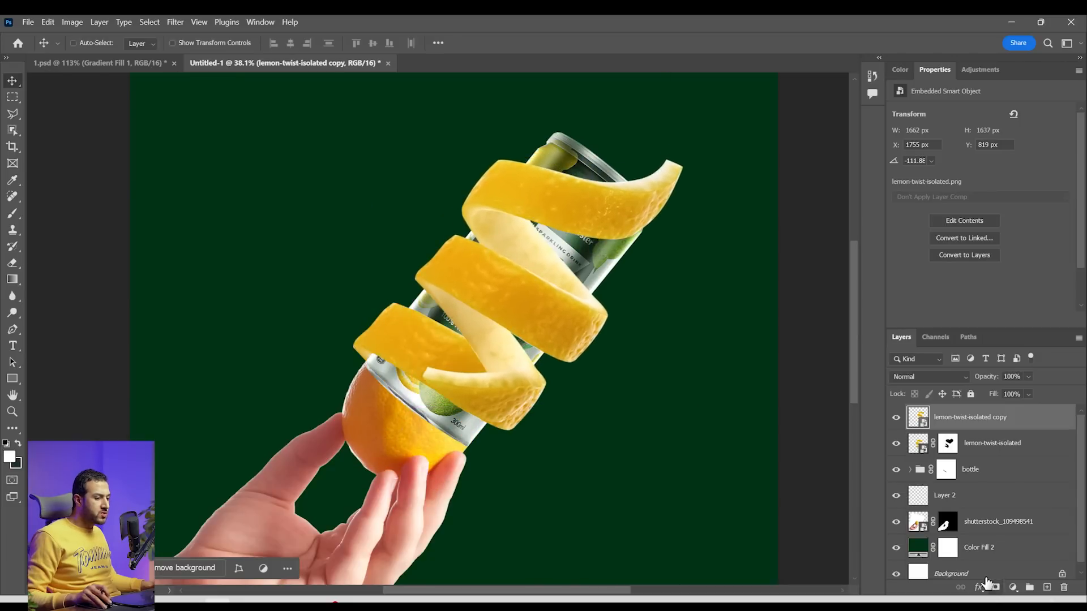
# Add a layer mask to the lemon-twist copy and start painting out its pale inner peel below the top band with an 80 px brush
pyautogui.click(996, 588)
pyautogui.press('b')
pyautogui.press(']')
pyautogui.press(']')
pyautogui.press(']')
pyautogui.press(']')
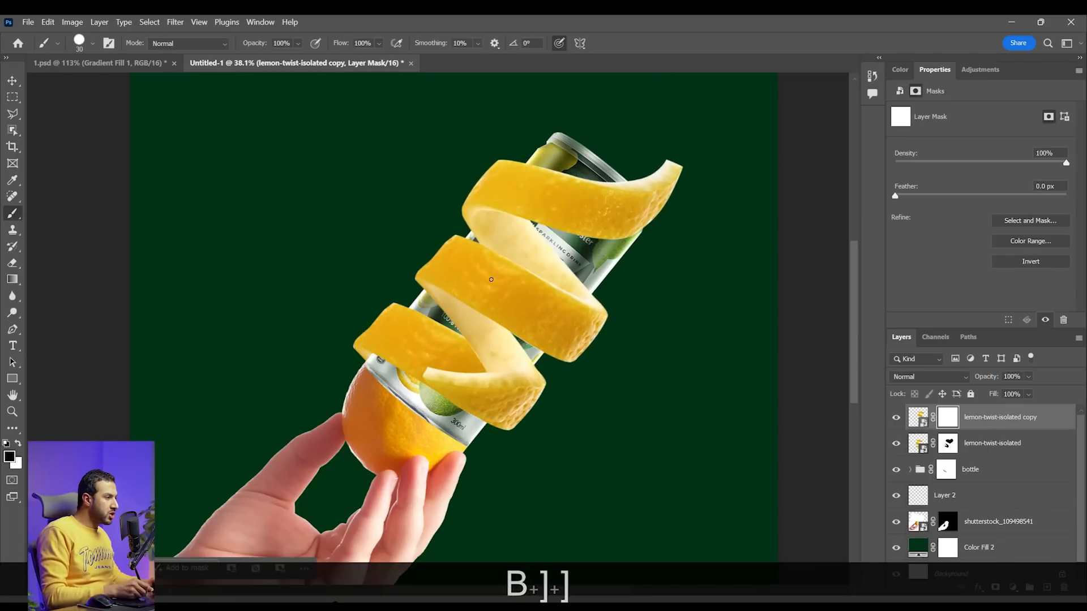
pyautogui.press(']')
pyautogui.press(']')
pyautogui.press(']')
pyautogui.press(']')
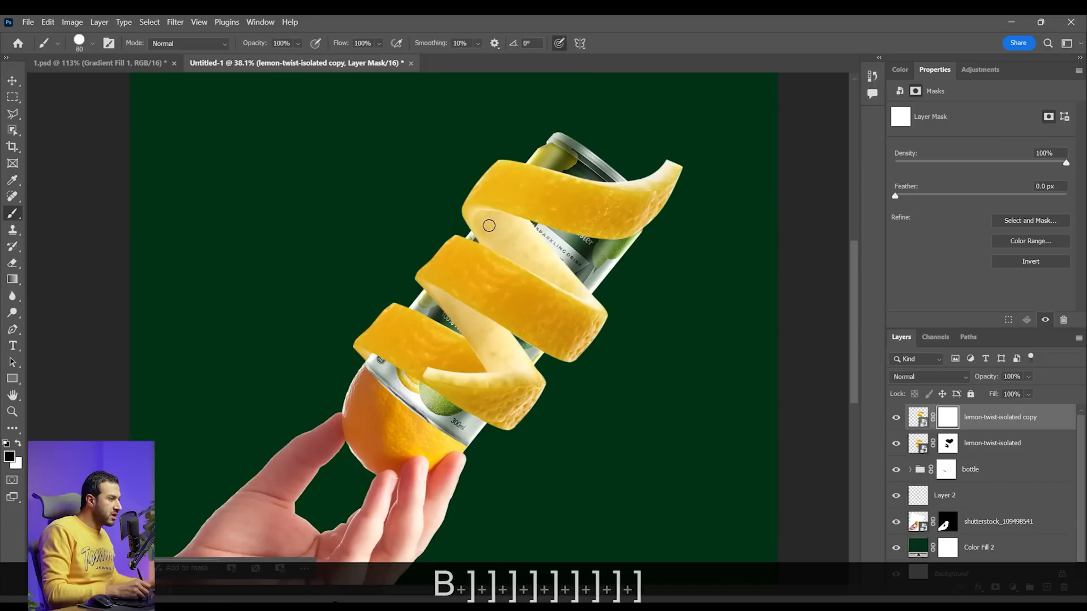
pyautogui.moveTo(491, 235); pyautogui.dragTo(538, 258)
# Enlarge the brush and mask out the rest of the lemon-twist copy below its top band, down to the can's base
pyautogui.press(']')
pyautogui.press(']')
pyautogui.press(']')
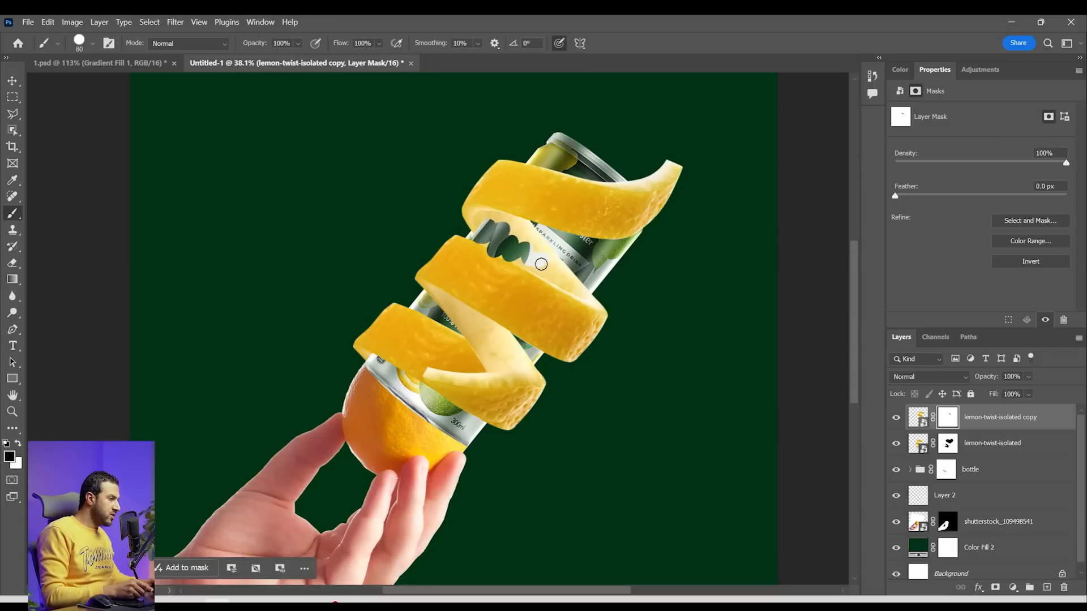
pyautogui.press(']')
pyautogui.press(']')
pyautogui.press(']')
pyautogui.press(']')
pyautogui.click(597, 304)
pyautogui.keyDown('shift'); pyautogui.click(533, 367); pyautogui.keyUp('shift')
pyautogui.moveTo(527, 388)
pyautogui.mouseDown()
pyautogui.moveTo(529, 410)
pyautogui.moveTo(606, 320)
pyautogui.moveTo(422, 362)
pyautogui.mouseUp()
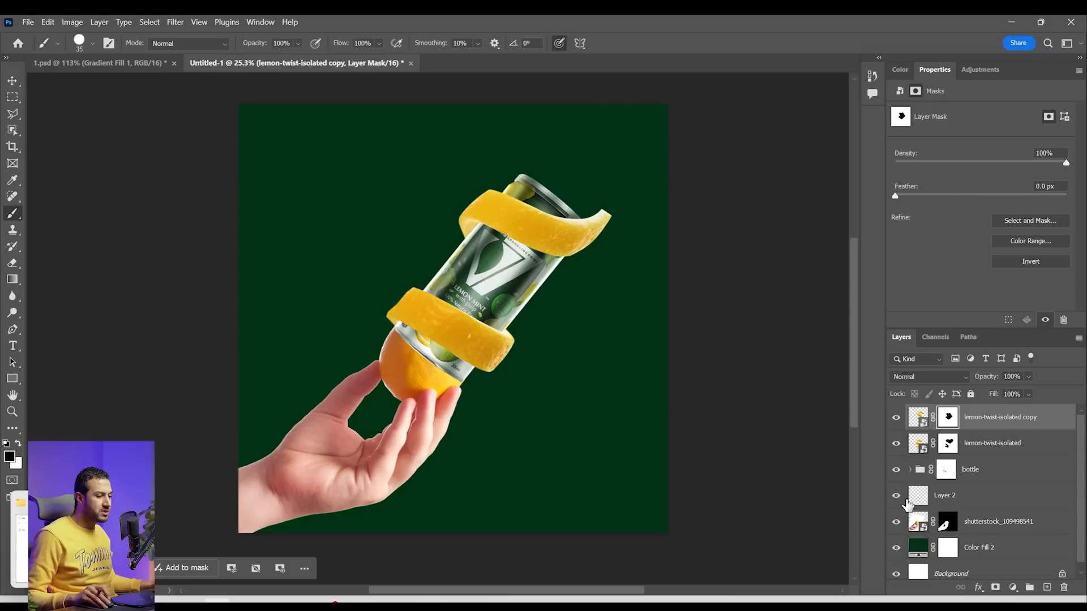
pyautogui.scroll(-1, 1054, 545)
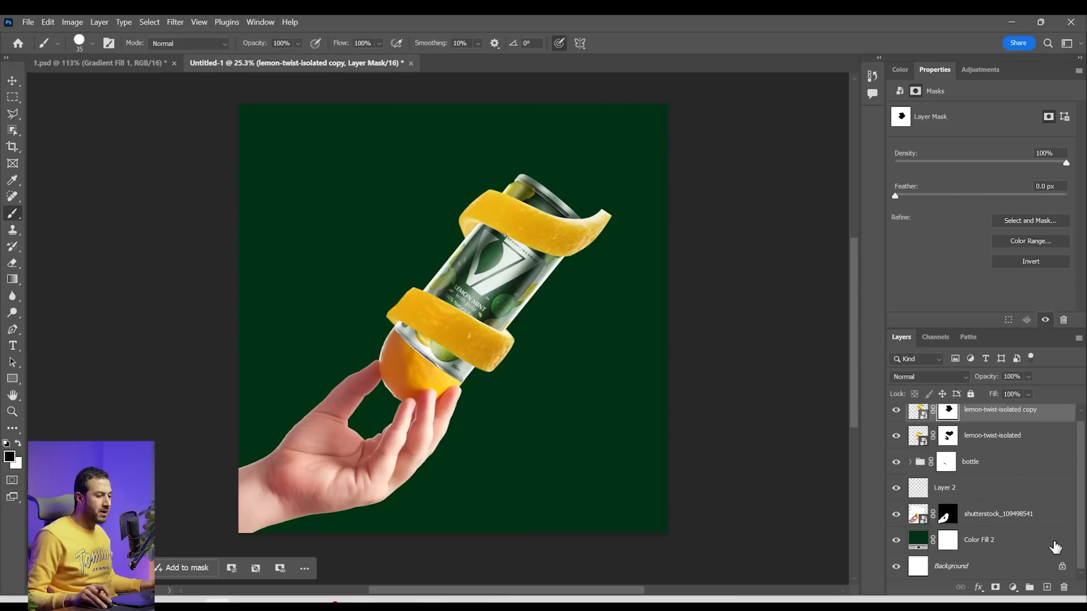
# Duplicate the Color Fill 2 background layer and change the copy's colour to lime, d1ee2b
pyautogui.click(1030, 548)
pyautogui.press('x')
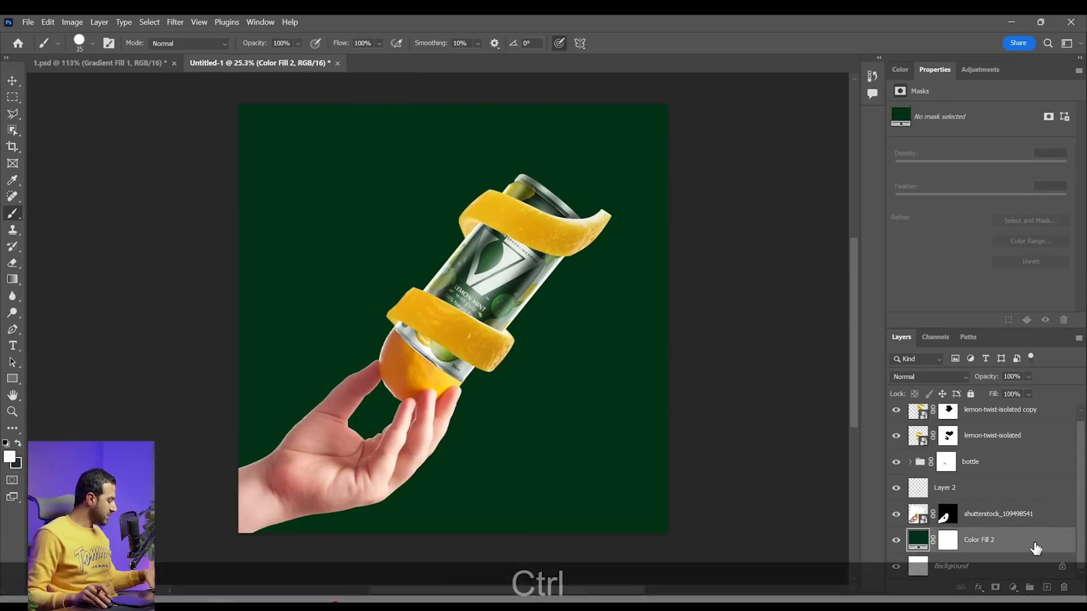
pyautogui.hotkey('ctrl', 'j')
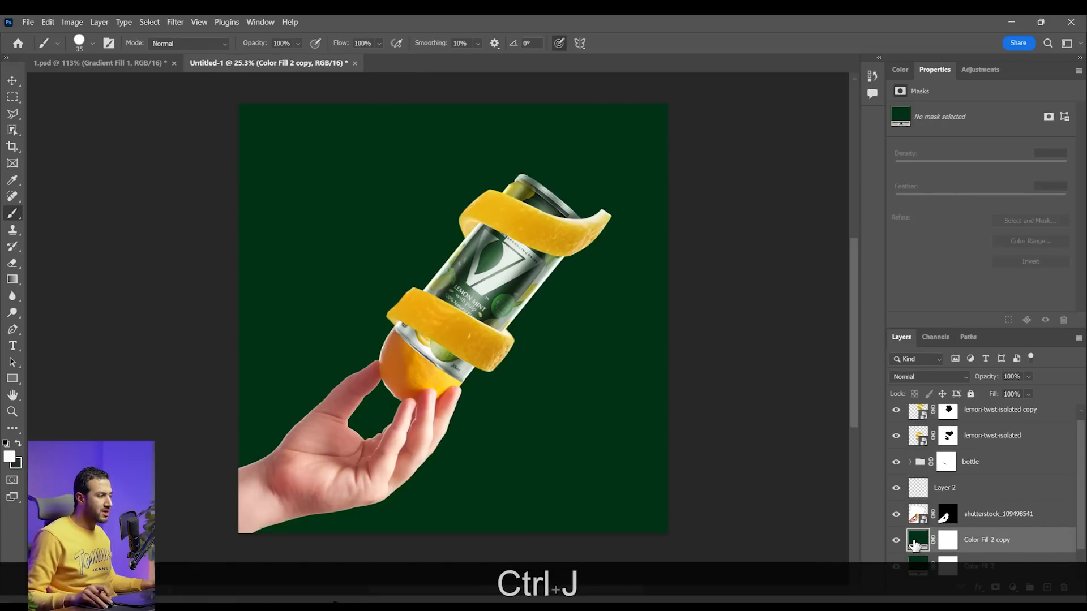
pyautogui.doubleClick(918, 541)
pyautogui.write('aaaf8c')
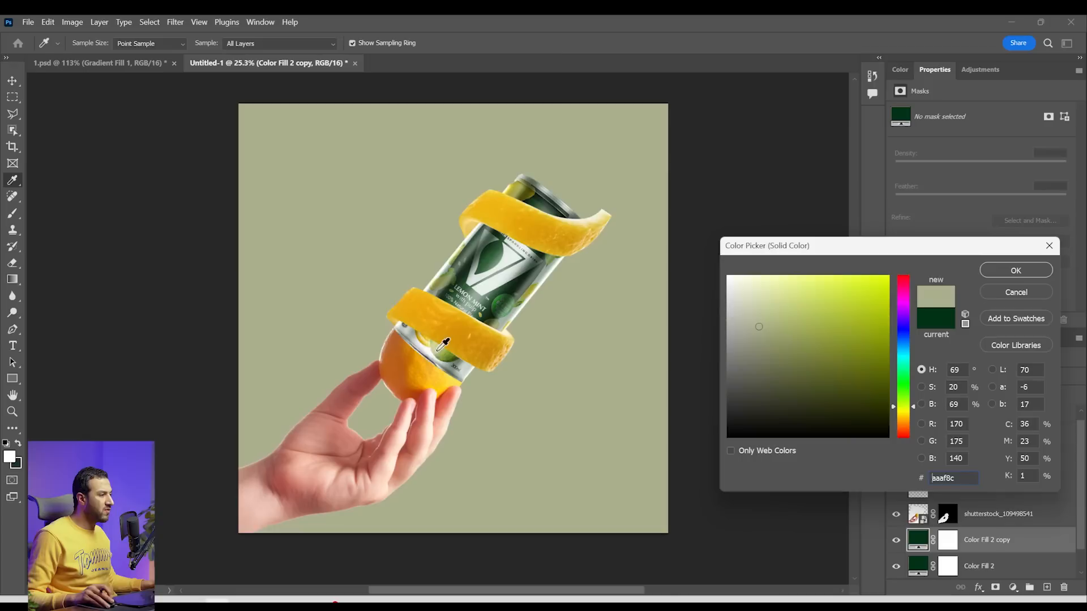
pyautogui.moveTo(852, 321); pyautogui.dragTo(855, 293)
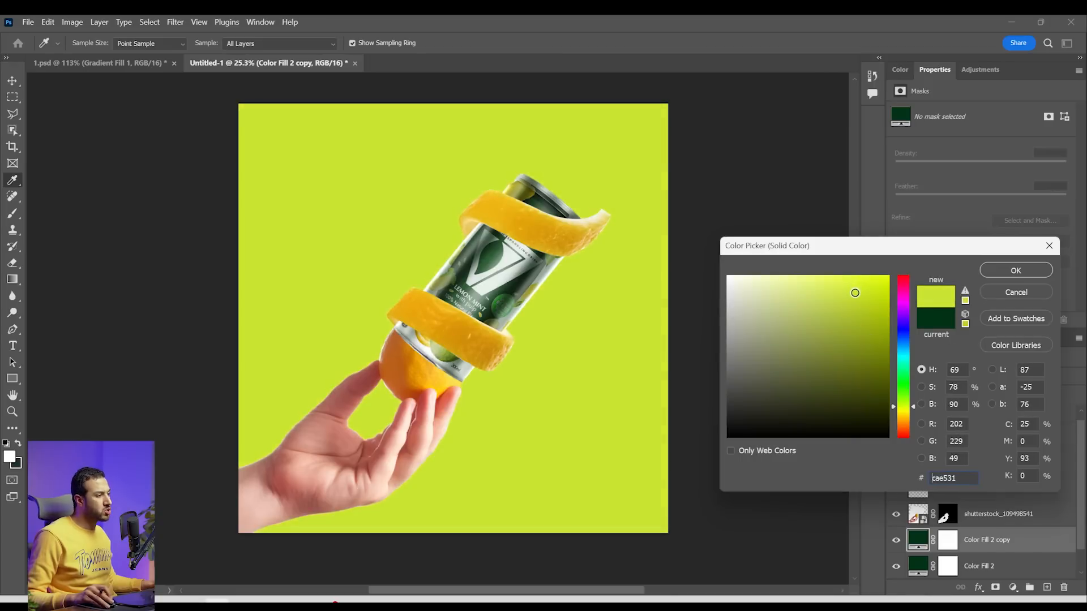
pyautogui.moveTo(856, 292); pyautogui.dragTo(856, 287)
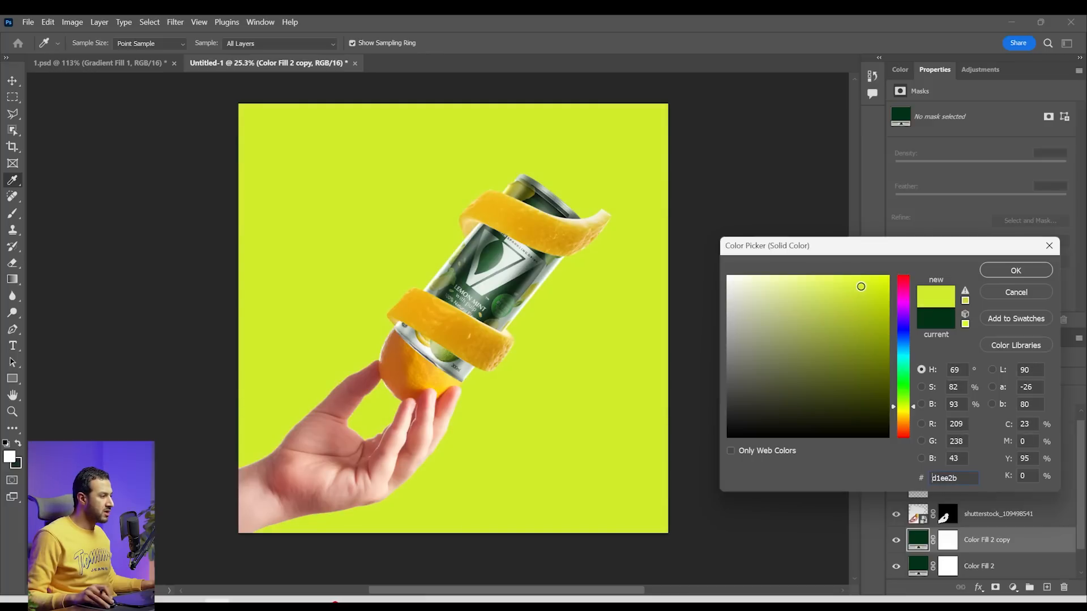
pyautogui.click(1020, 274)
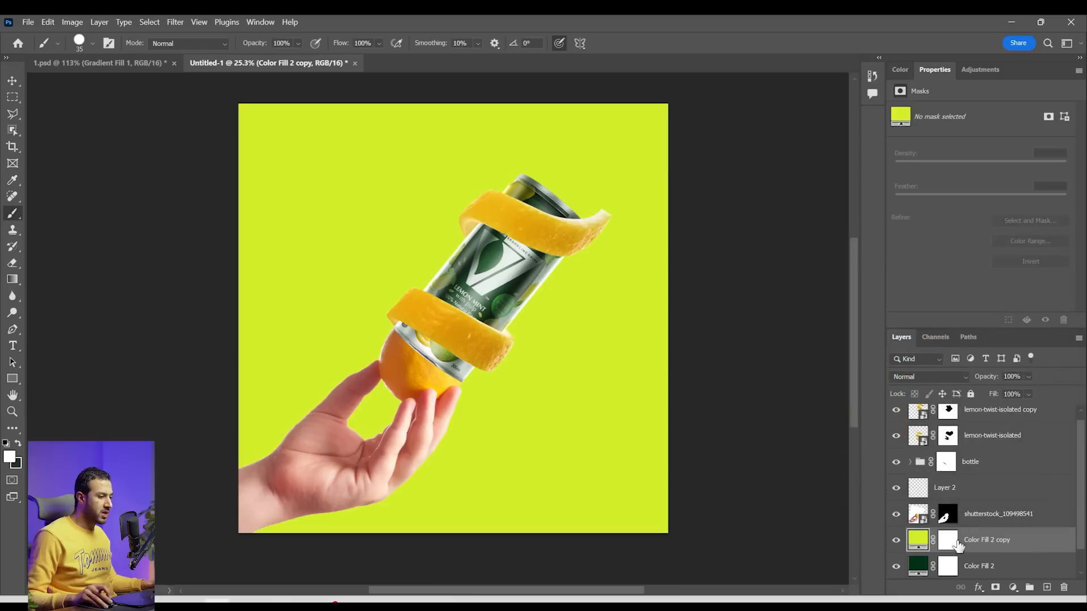
# Invert the lime fill's mask to black and choose a soft round brush of 1811 px
pyautogui.click(953, 542)
pyautogui.hotkey('ctrl', 'i')
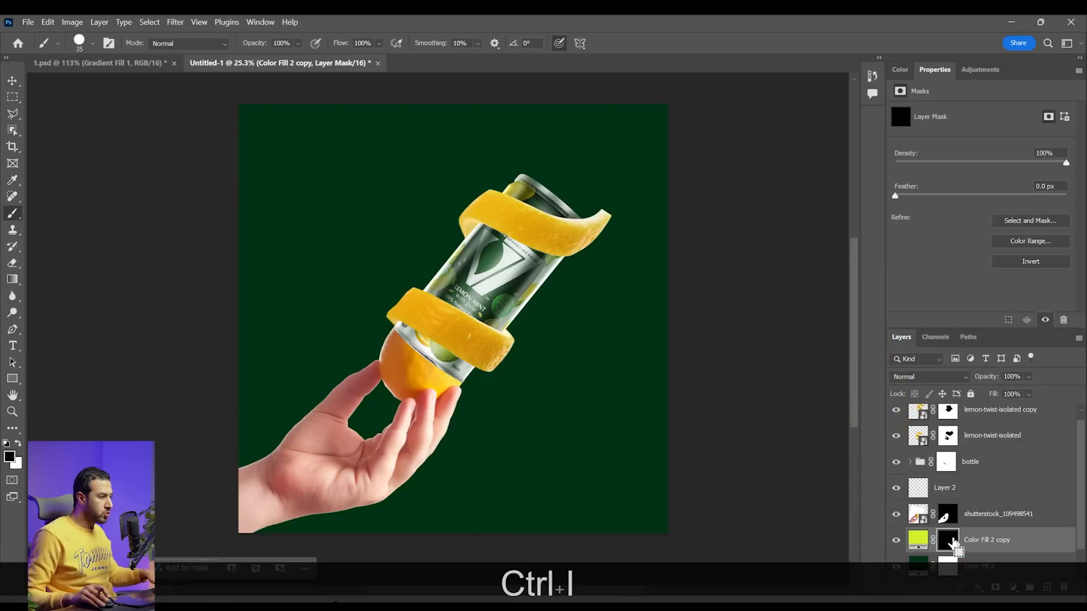
pyautogui.press('b')
pyautogui.rightClick(548, 359)
pyautogui.click(638, 502)
pyautogui.moveTo(664, 371); pyautogui.dragTo(690, 374)
pyautogui.click(479, 287)
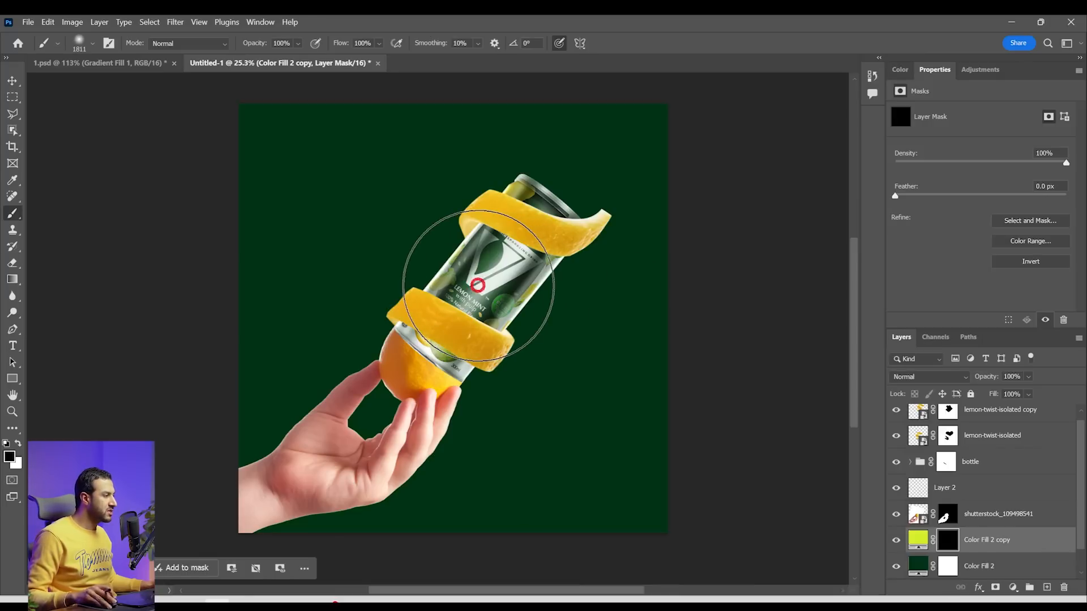
# Paint a lime glow behind the can in white on the fill's mask, enlarging the soft brush to 2500 and 3500 px
pyautogui.press('x')
pyautogui.press(']')
pyautogui.press(']')
pyautogui.press(']')
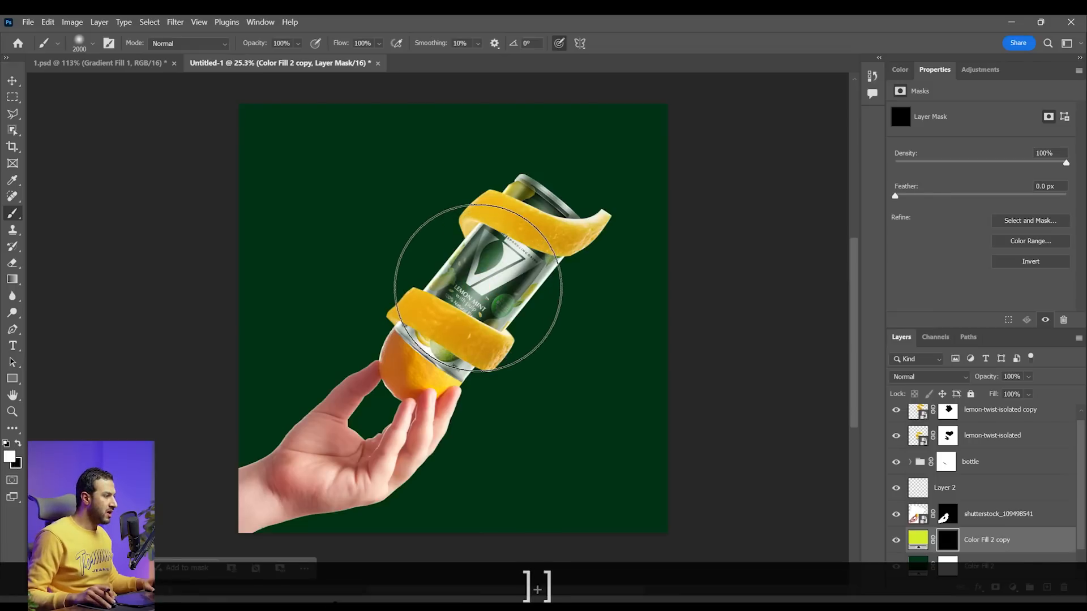
pyautogui.press(']')
pyautogui.press(']')
pyautogui.press(']')
pyautogui.press(']')
pyautogui.click(470, 316)
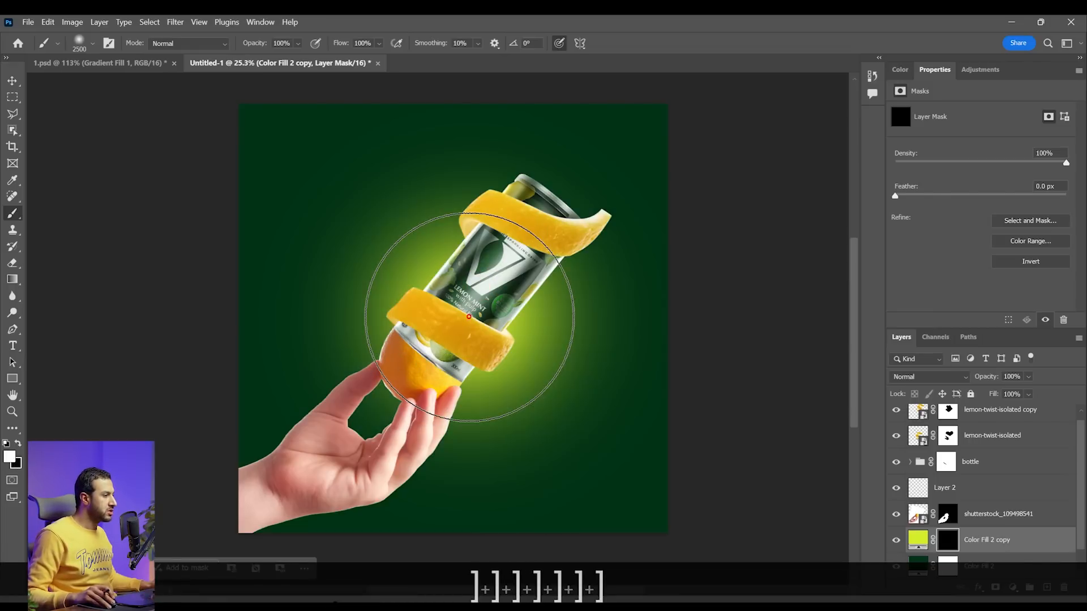
pyautogui.scroll(-3, 470, 317)
pyautogui.scroll(2, 464, 317)
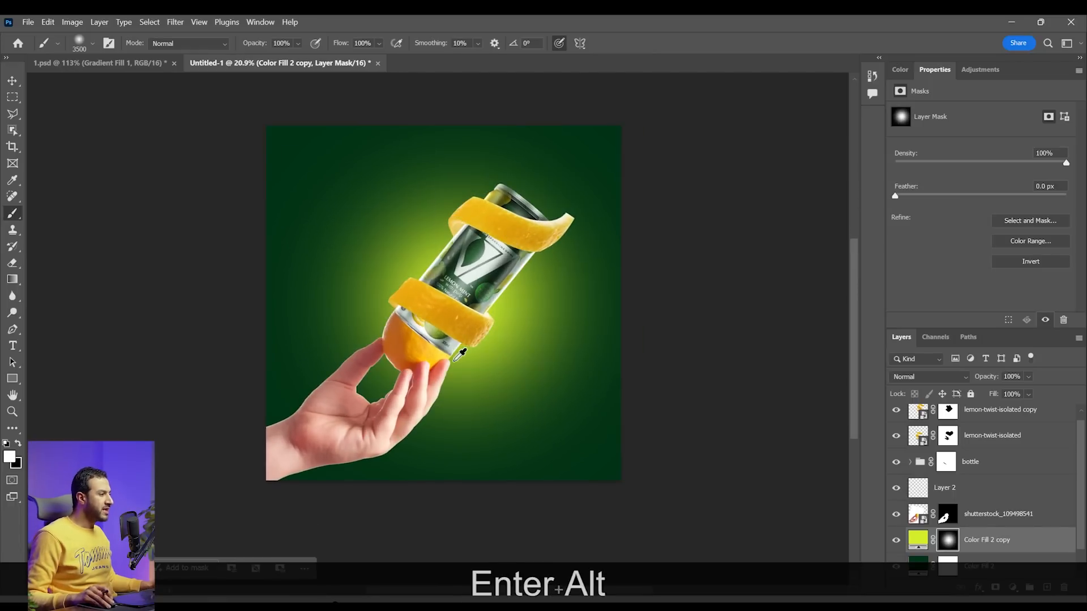
pyautogui.scroll(2, 436, 376)
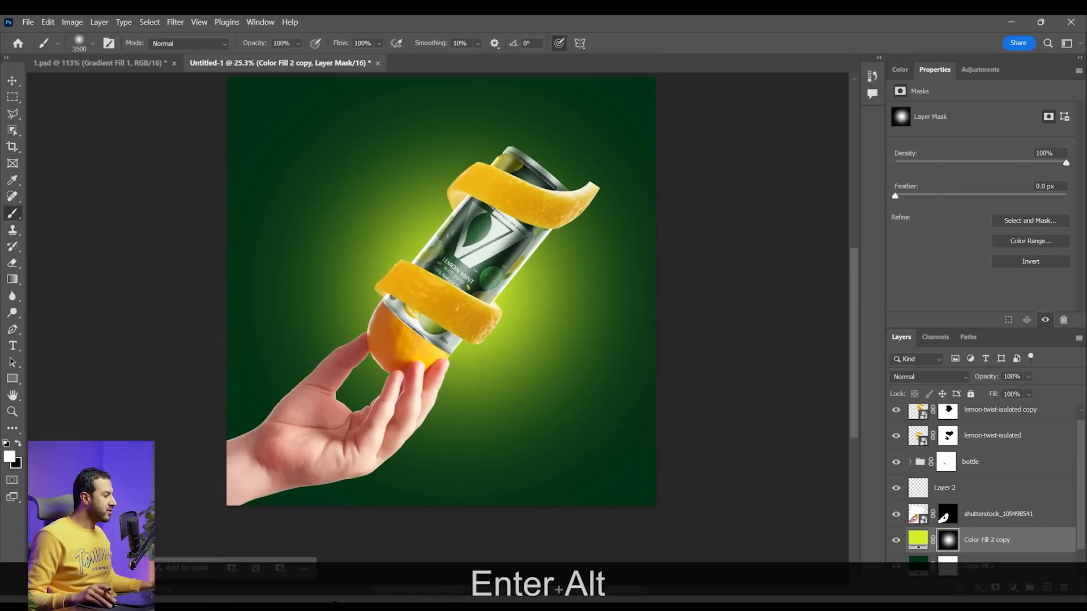
# Place the Artboard 1.png sunburst image above the lime fill and scale it to 191.94% to cover the canvas
pyautogui.hotkey('alt', 'Tab')
pyautogui.moveTo(84, 252); pyautogui.dragTo(469, 280)
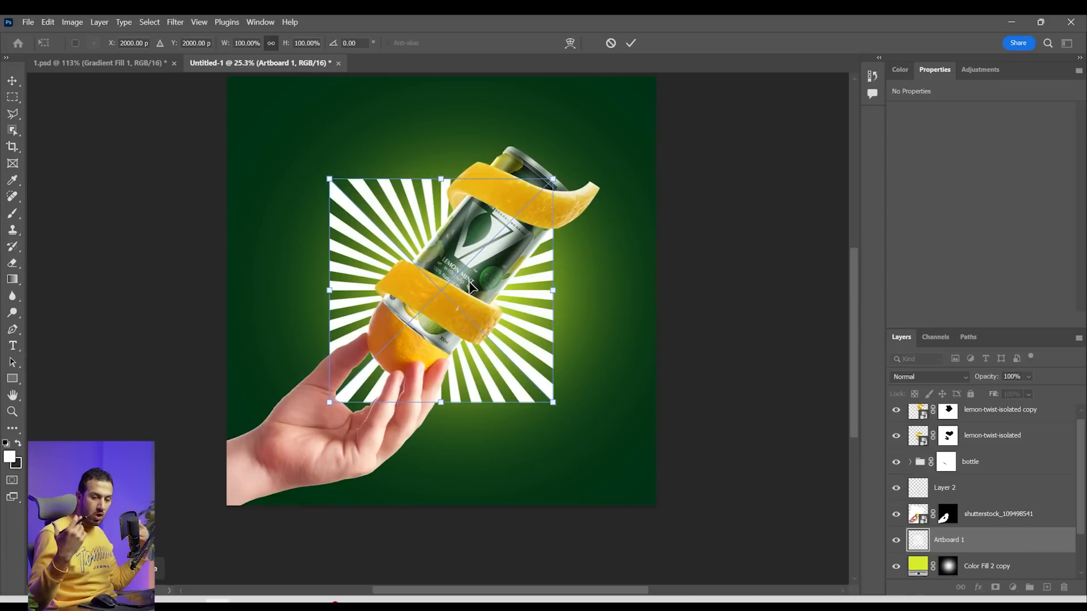
pyautogui.moveTo(552, 290); pyautogui.dragTo(651, 303)
pyautogui.moveTo(557, 307); pyautogui.dragTo(560, 305)
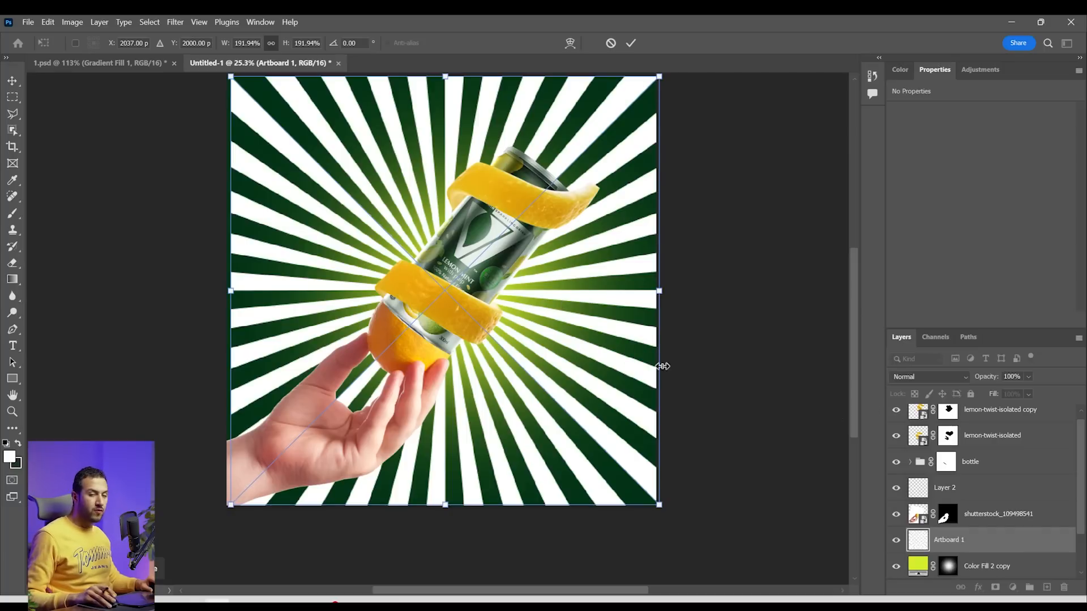
pyautogui.press('Return')
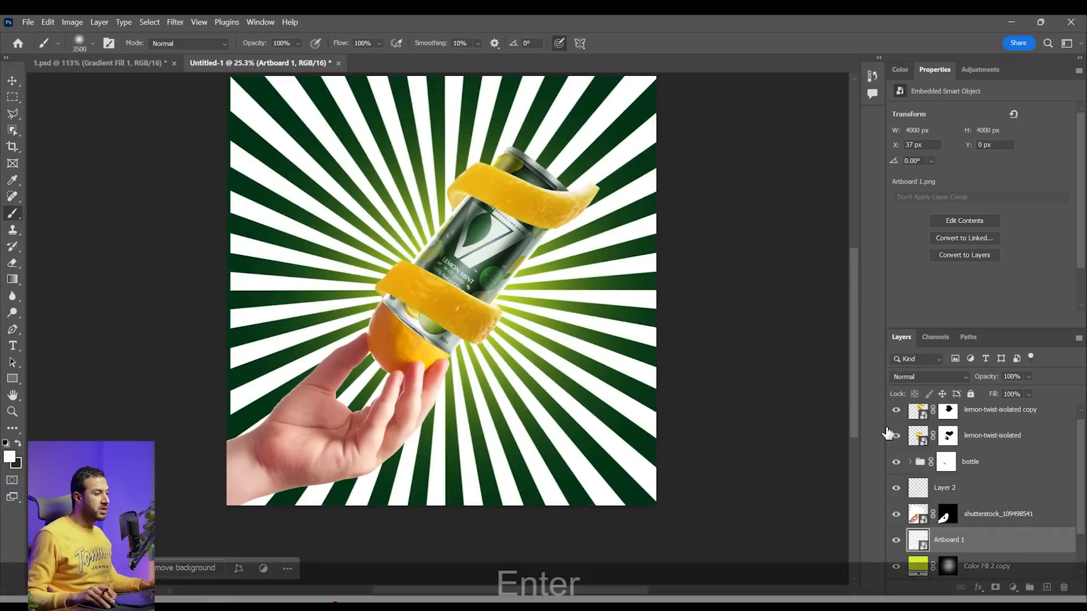
# Set the sunburst layer's blend mode to Overlay and its opacity to 14%
pyautogui.scroll(-2, 541, 299)
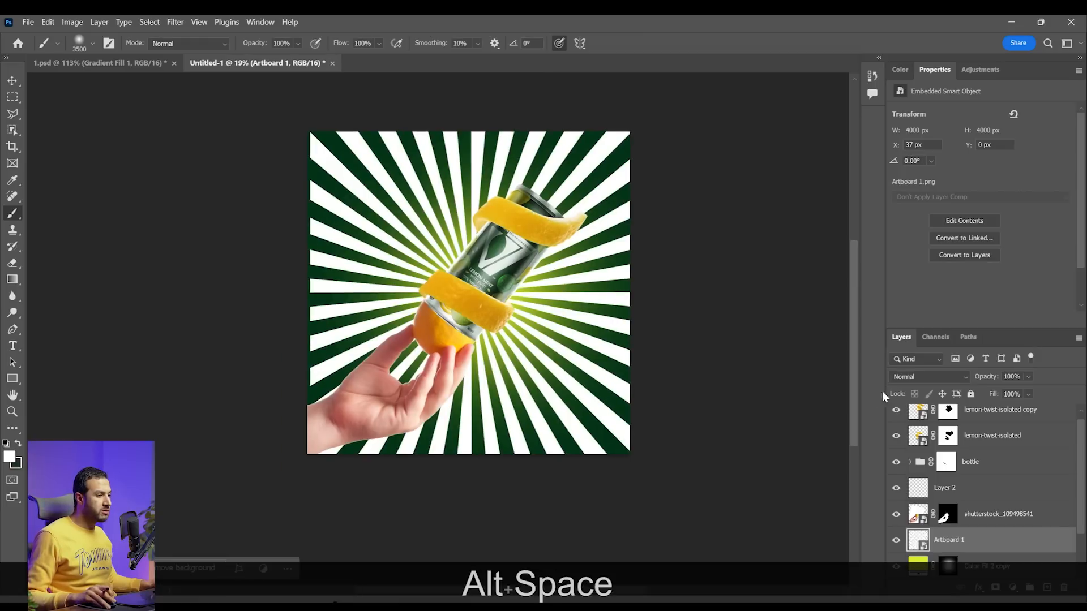
pyautogui.click(928, 377)
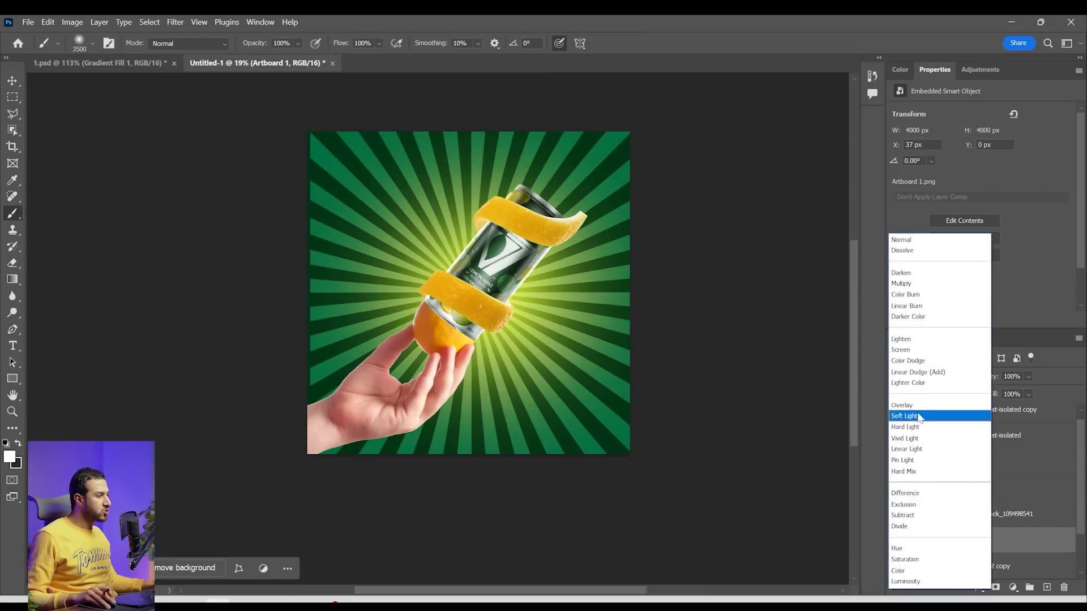
pyautogui.press('Up')
pyautogui.press('Return')
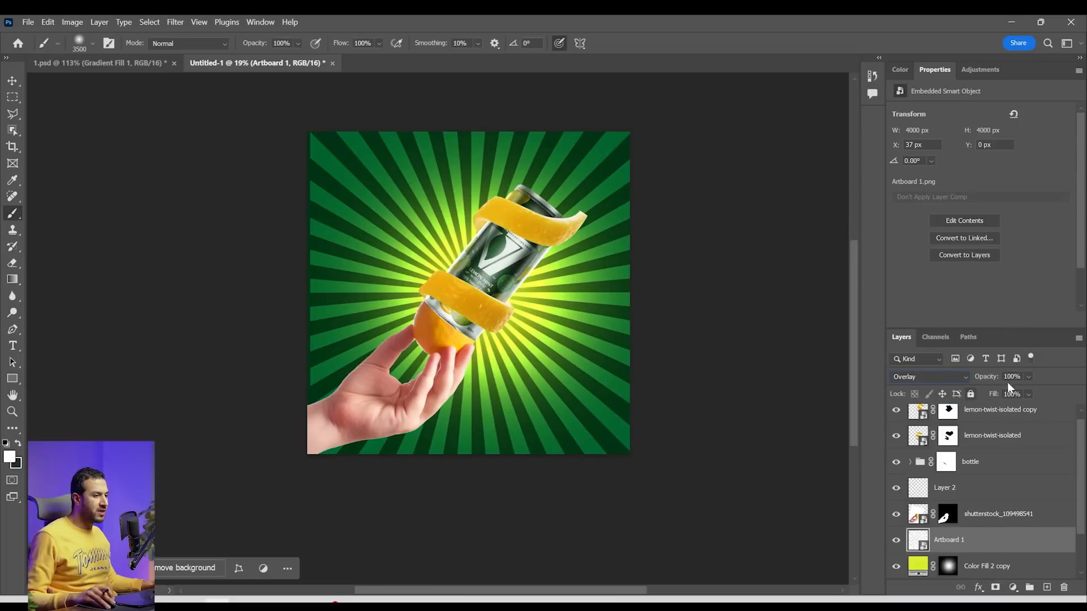
pyautogui.click(1020, 390)
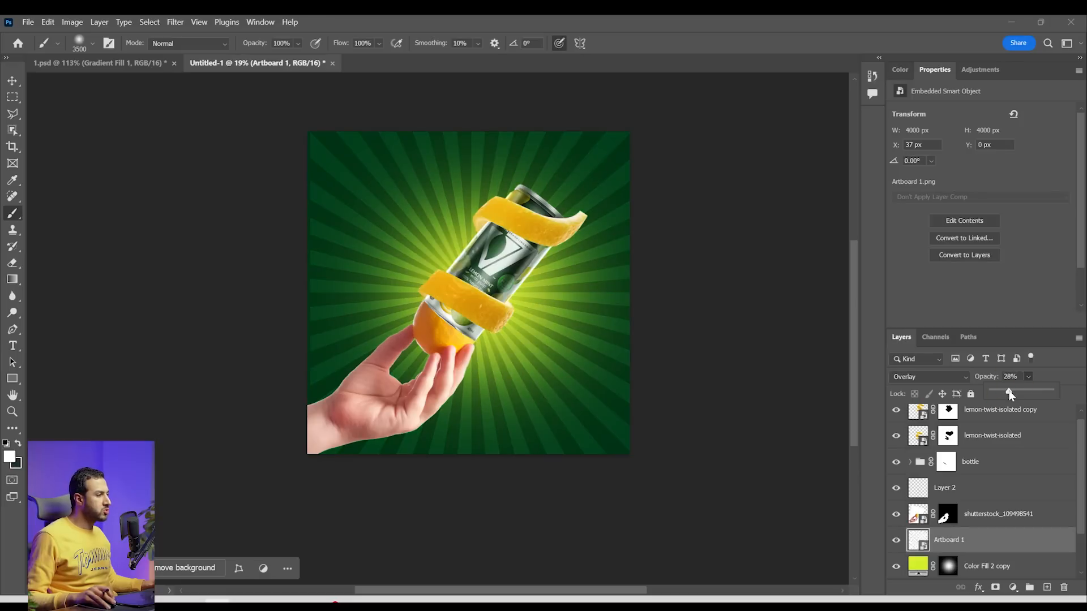
pyautogui.moveTo(1005, 394); pyautogui.dragTo(1004, 395)
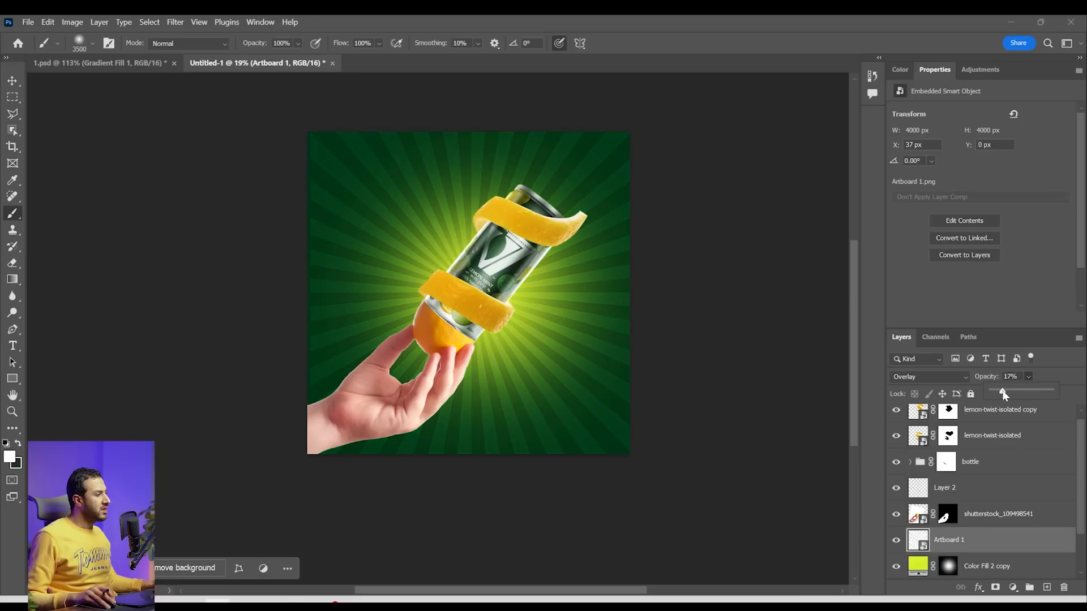
# Add a layer mask to the sunburst and fade its outer rays around the canvas edges with a soft 3500 px black brush
pyautogui.click(995, 587)
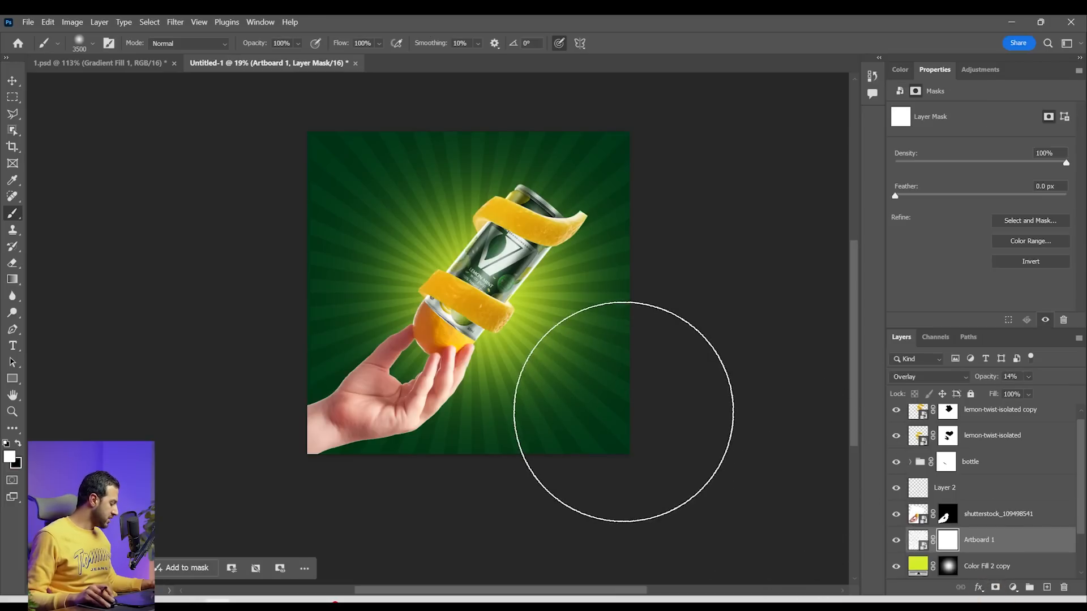
pyautogui.press('x')
pyautogui.moveTo(405, 534)
pyautogui.mouseDown()
pyautogui.moveTo(351, 522)
pyautogui.moveTo(291, 316)
pyautogui.moveTo(352, 138)
pyautogui.moveTo(539, 97)
pyautogui.moveTo(682, 146)
pyautogui.mouseUp()
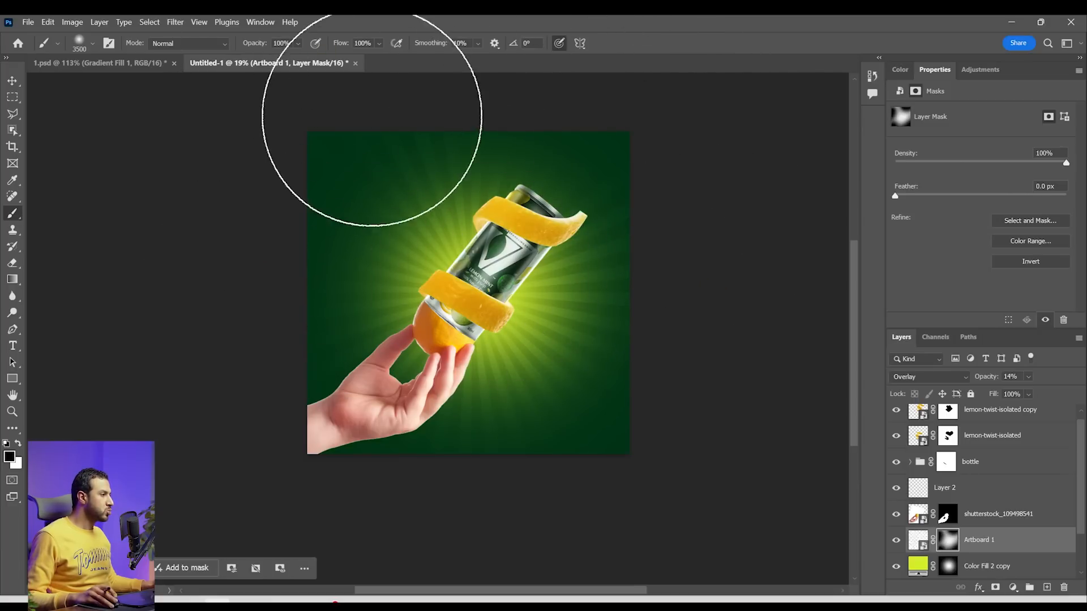
pyautogui.scroll(-2, 571, 147)
pyautogui.scroll(2, 563, 241)
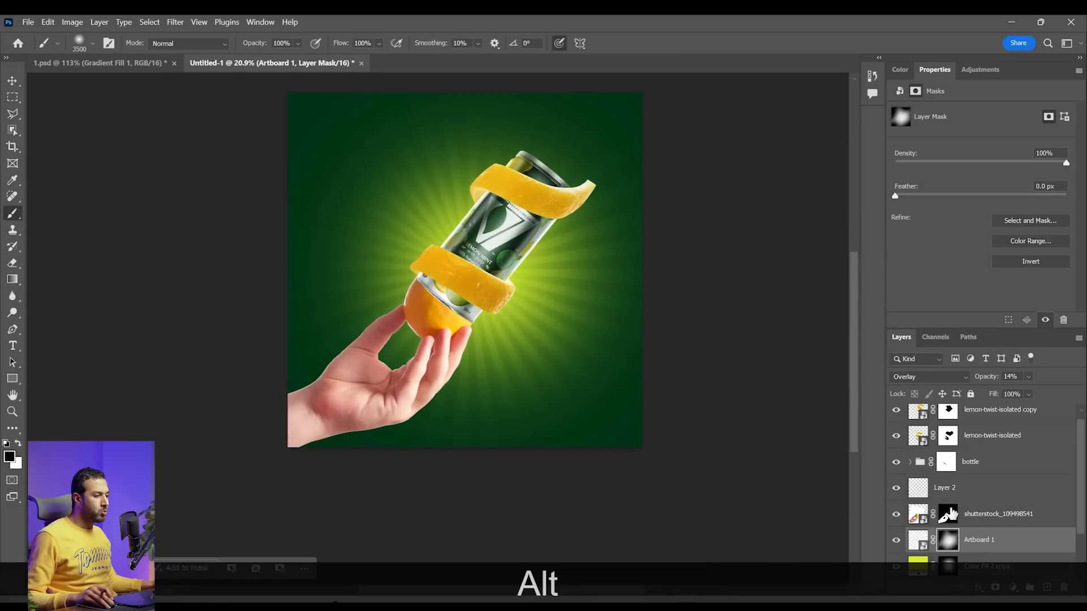
# Duplicate the lime glow layer Color Fill 2 copy to strengthen the light behind the can
pyautogui.scroll(-2, 953, 515)
pyautogui.click(985, 514)
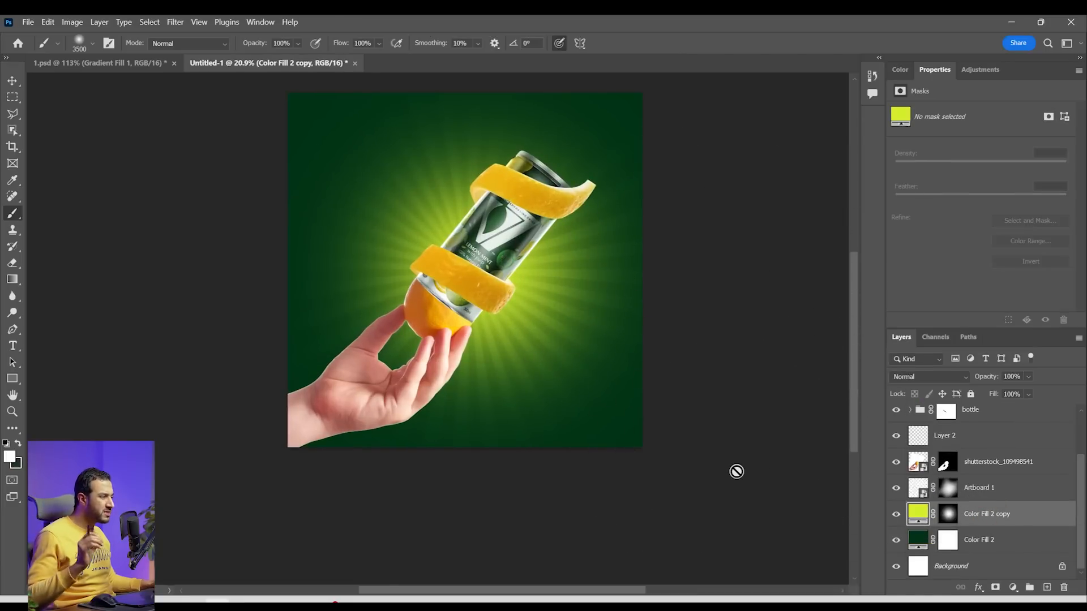
pyautogui.hotkey('ctrl', 'j')
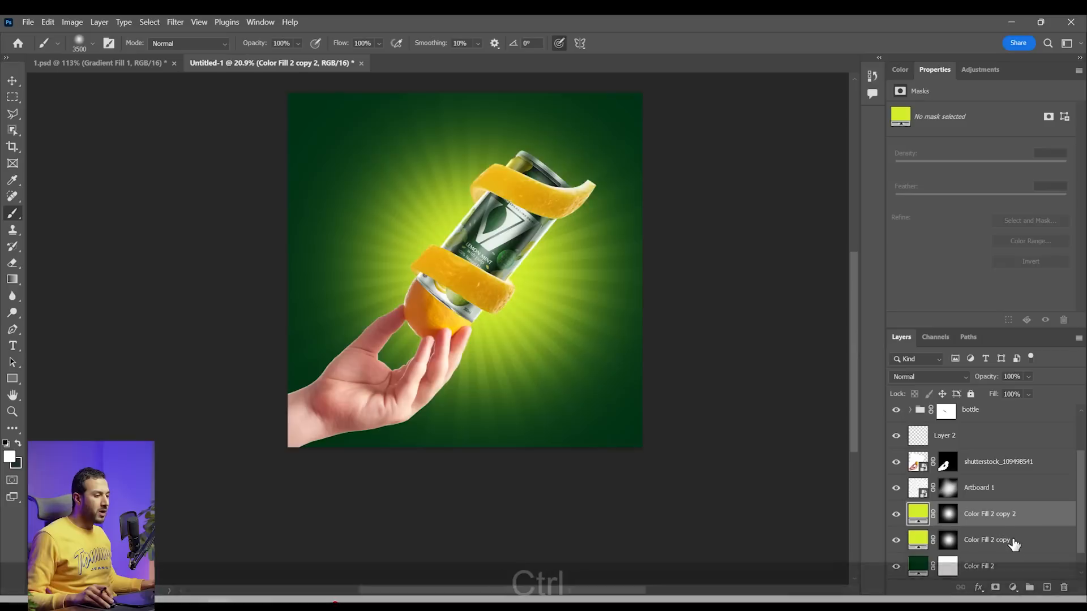
# Duplicate the lime Color Fill 2 copy glow layer and recolor the duplicate white, #ffffff
pyautogui.hotkey('ctrl', 'z')
pyautogui.hotkey('ctrl', 'j')
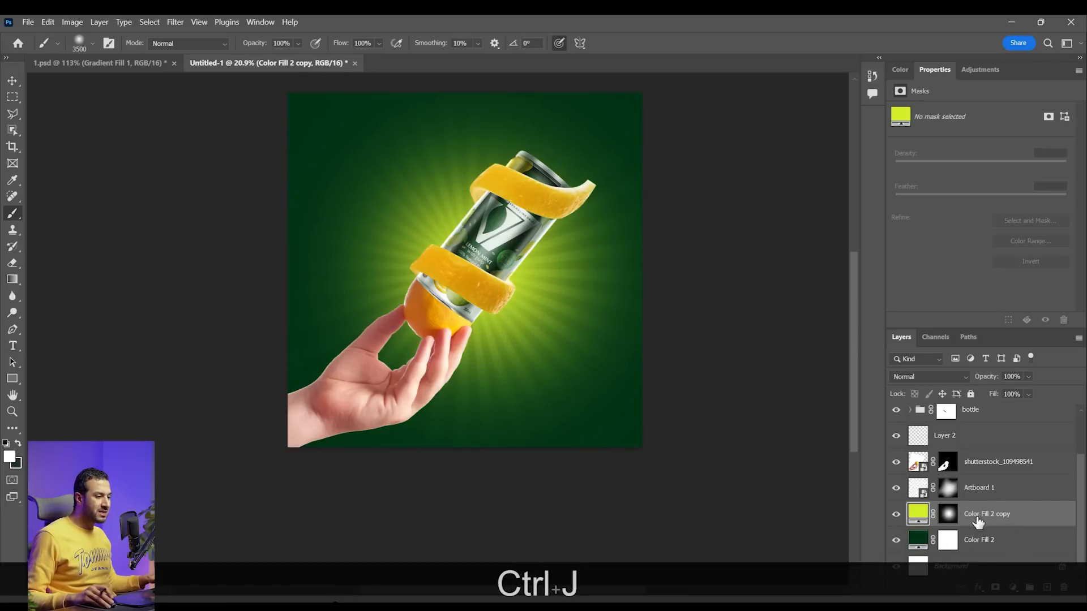
pyautogui.doubleClick(918, 513)
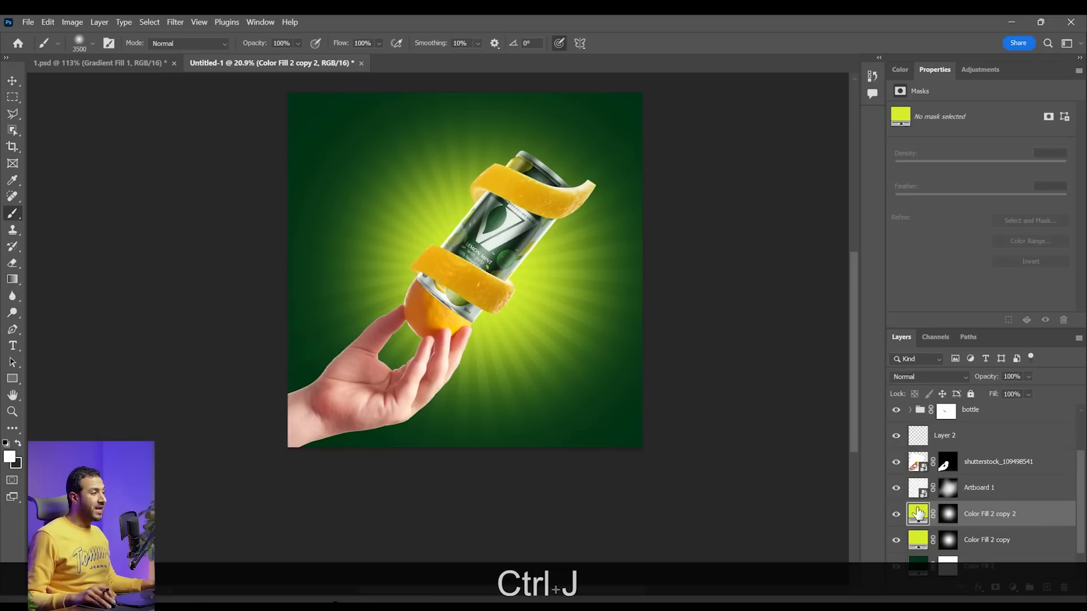
pyautogui.click(797, 283)
pyautogui.moveTo(797, 283); pyautogui.dragTo(708, 256)
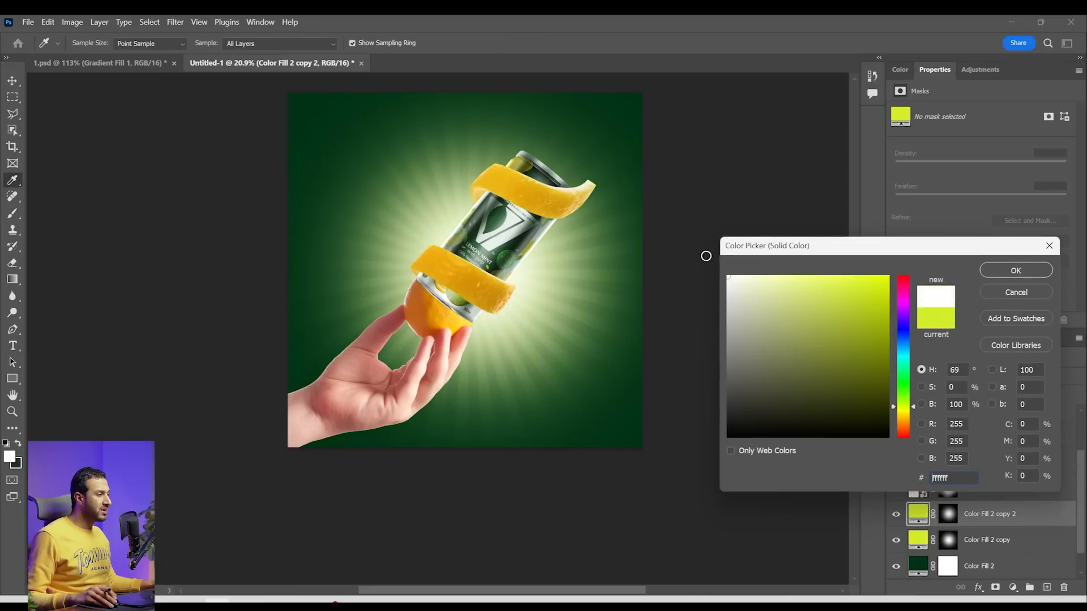
pyautogui.click(1022, 272)
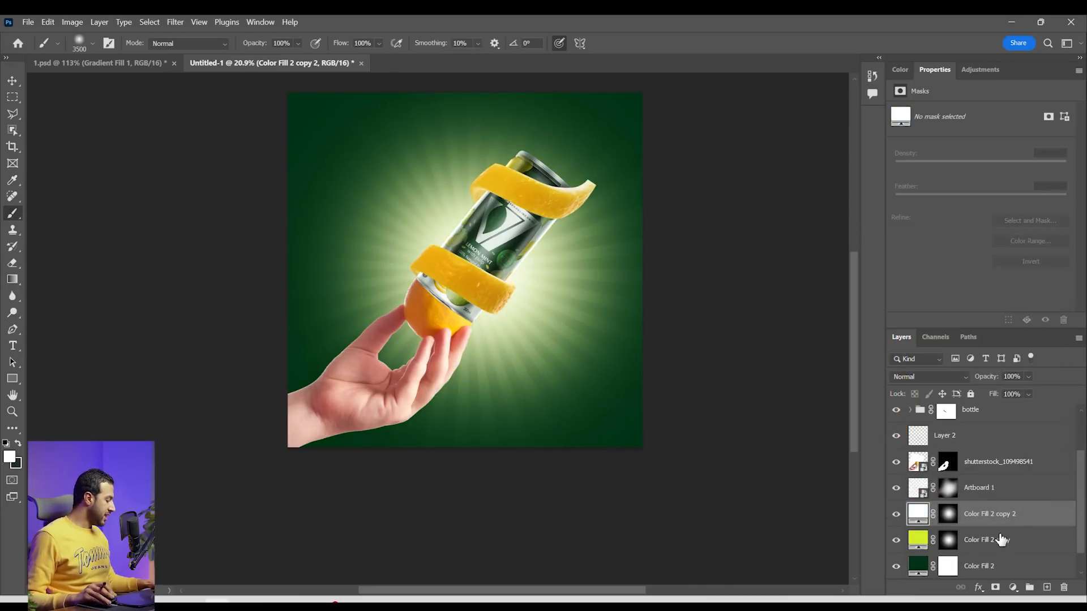
# Scale the white Color Fill 2 copy 2 glow down to 58.68% and position it behind the can
pyautogui.hotkey('ctrl', 't')
pyautogui.moveTo(689, 270); pyautogui.dragTo(599, 267)
pyautogui.moveTo(525, 293); pyautogui.dragTo(531, 284)
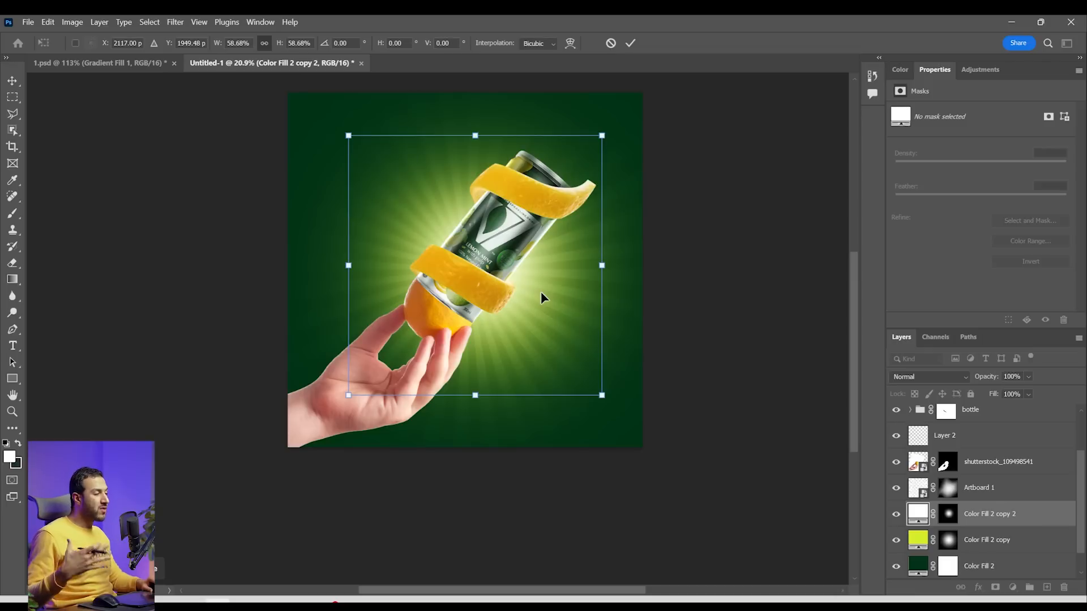
pyautogui.press('Return')
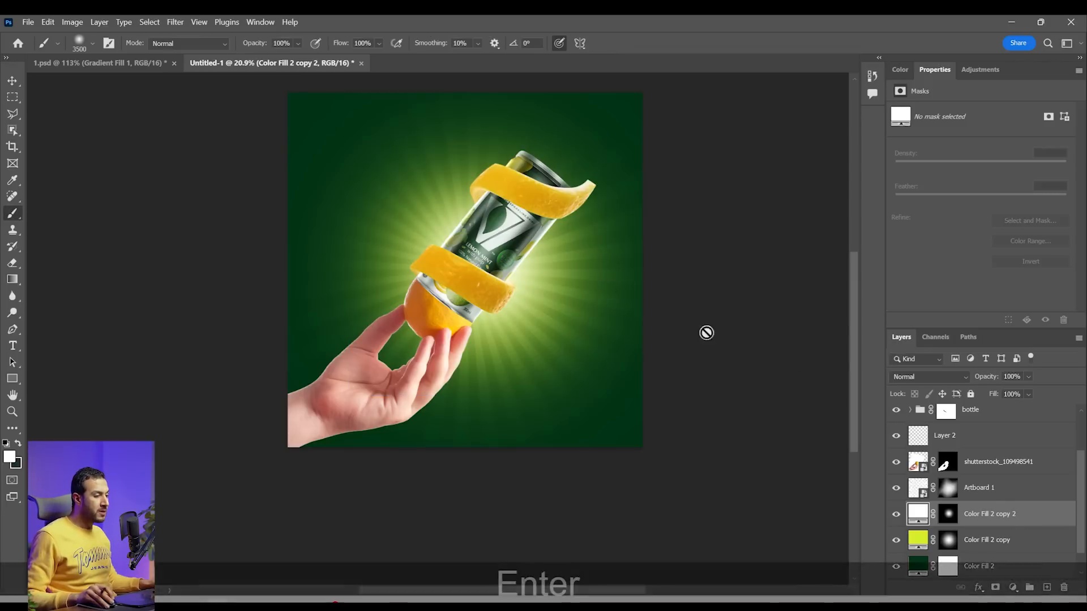
# Enlarge the lime Color Fill 2 copy glow slightly so it spreads wider across the background
pyautogui.click(999, 541)
pyautogui.hotkey('ctrl', 't')
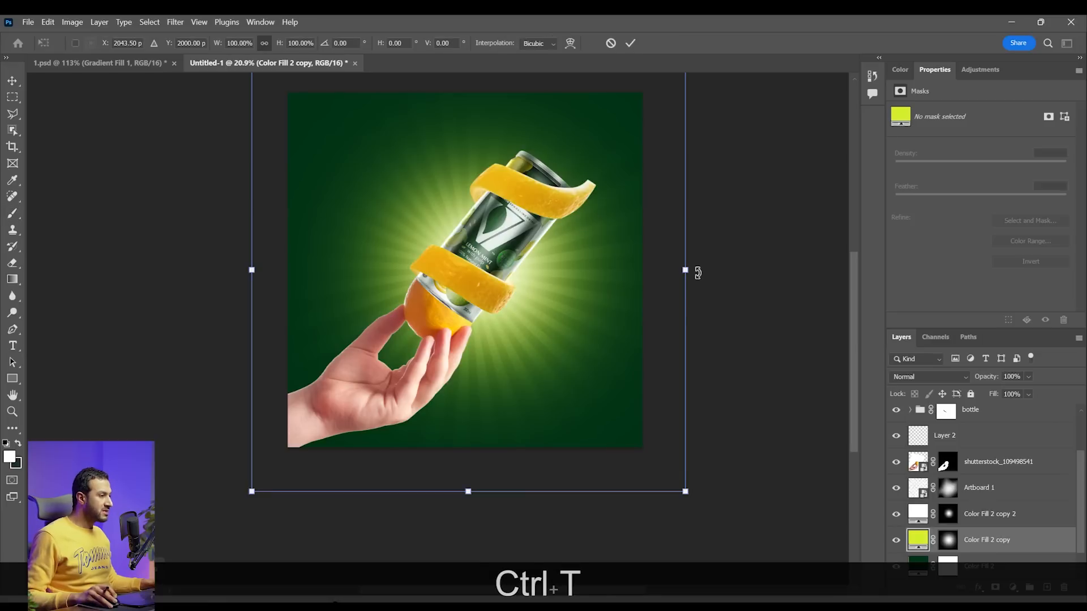
pyautogui.moveTo(685, 270); pyautogui.dragTo(718, 262)
pyautogui.press('Return')
# Change the Color Fill 2 copy glow from lime to a warmer yellow, #f9f615
pyautogui.doubleClick(918, 539)
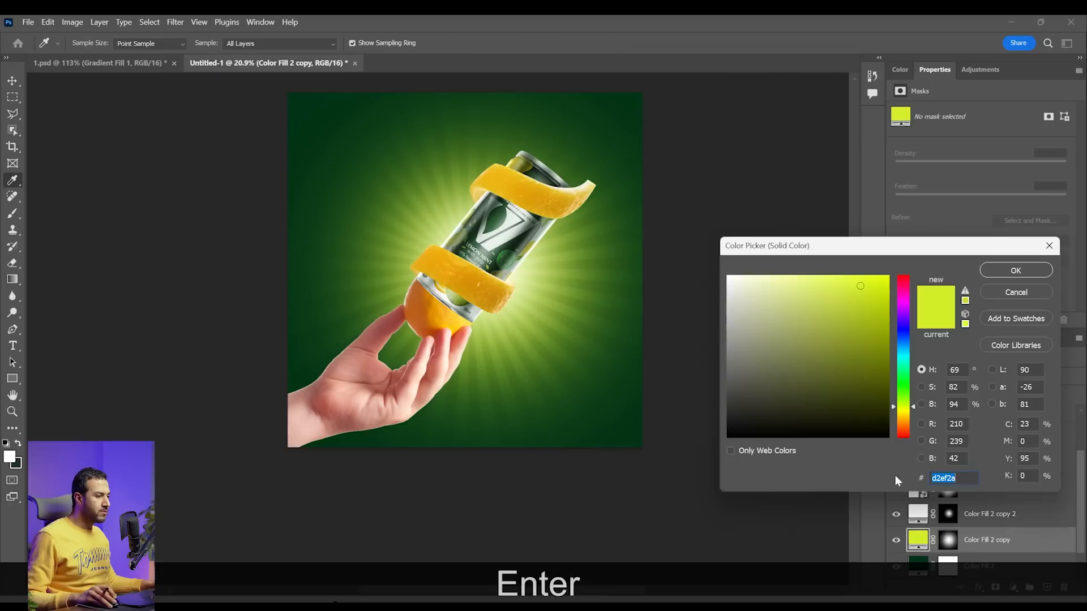
pyautogui.moveTo(909, 407); pyautogui.dragTo(907, 415)
pyautogui.click(881, 281)
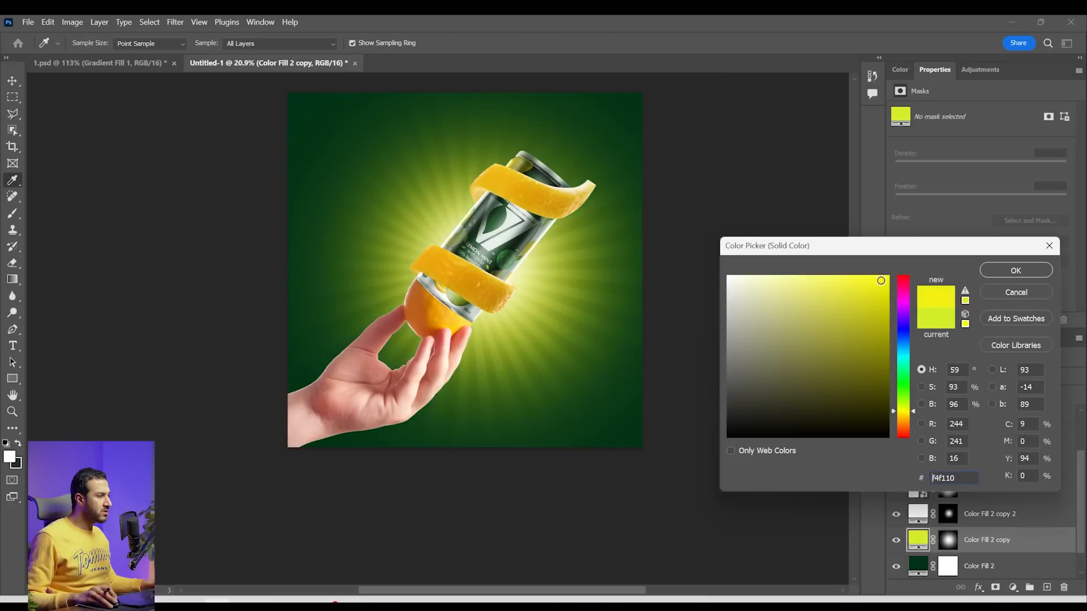
pyautogui.click(876, 280)
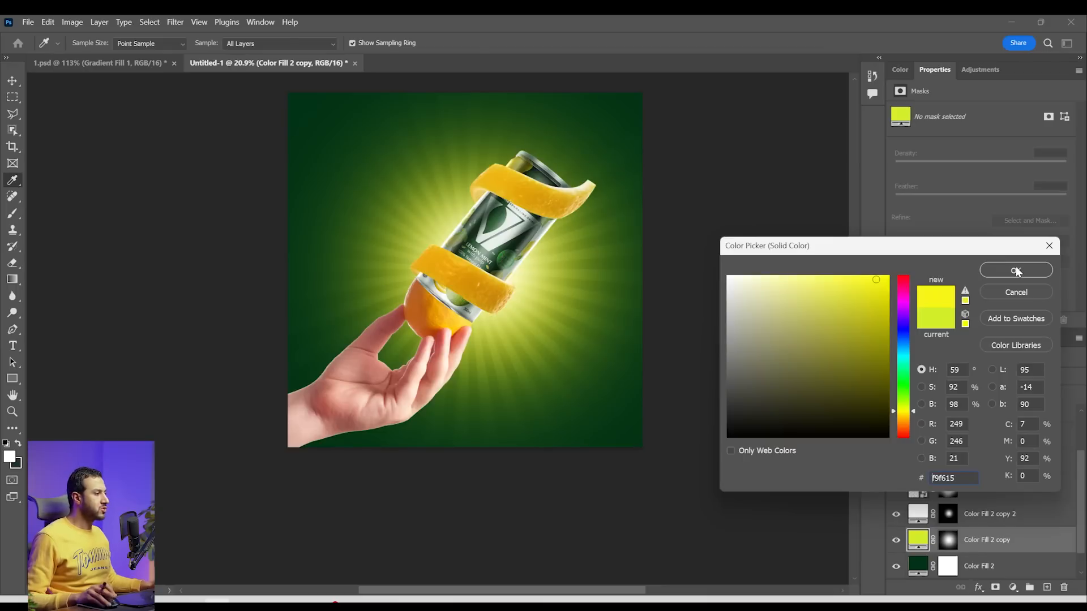
pyautogui.click(1017, 271)
pyautogui.scroll(4, 492, 277)
pyautogui.scroll(2, 535, 347)
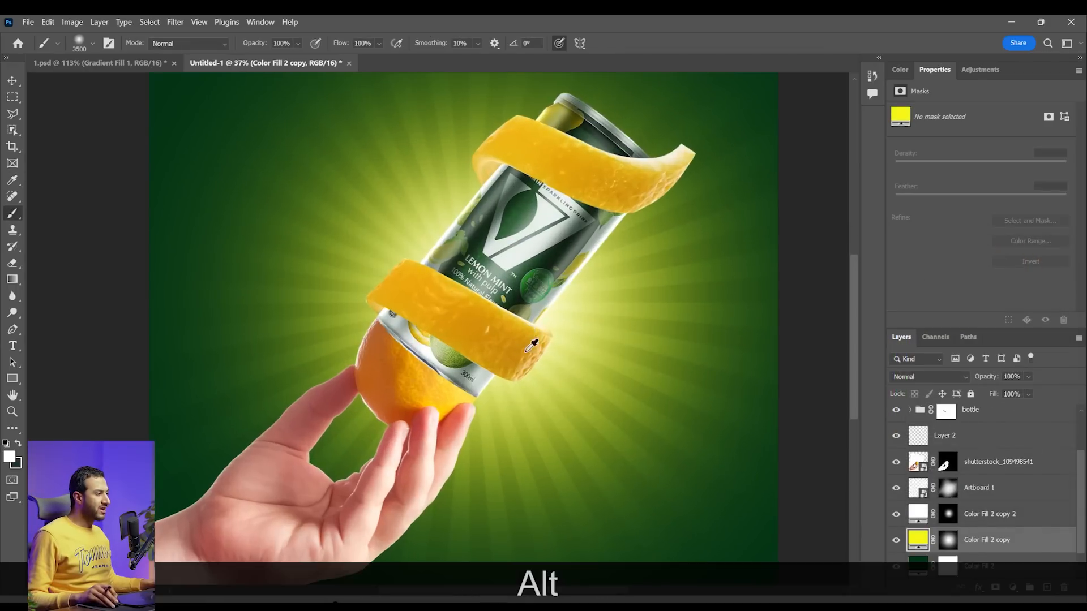
pyautogui.scroll(-1, 495, 321)
pyautogui.scroll(1, 495, 323)
pyautogui.scroll(3, 976, 459)
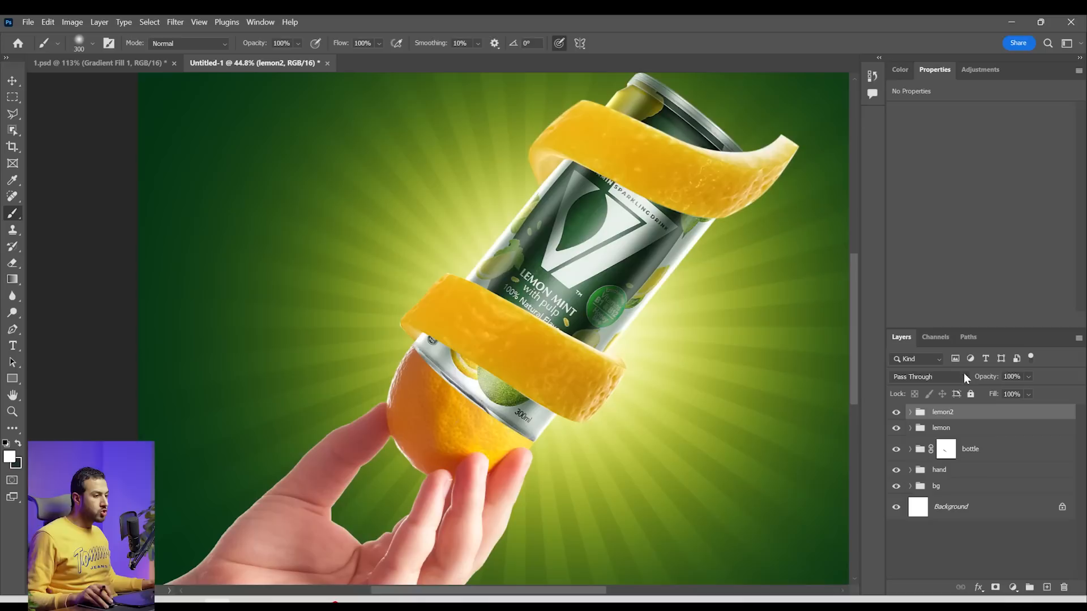
# Add a Hue/Saturation adjustment above the lemon-twist-isolated copy layer in the lemon2 group and clip it to that peel
pyautogui.press('v')
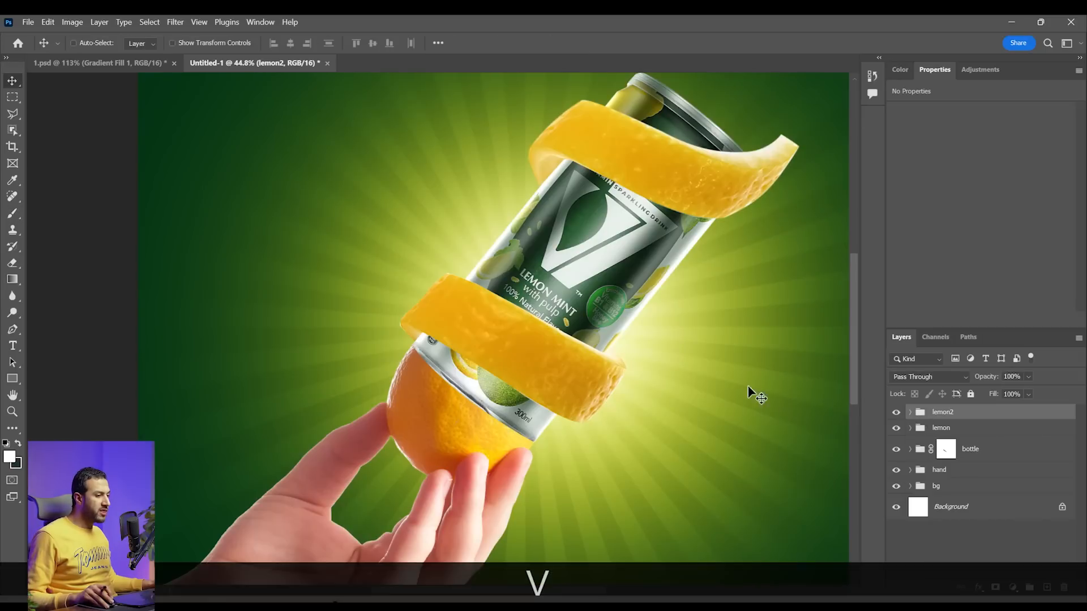
pyautogui.press('space')
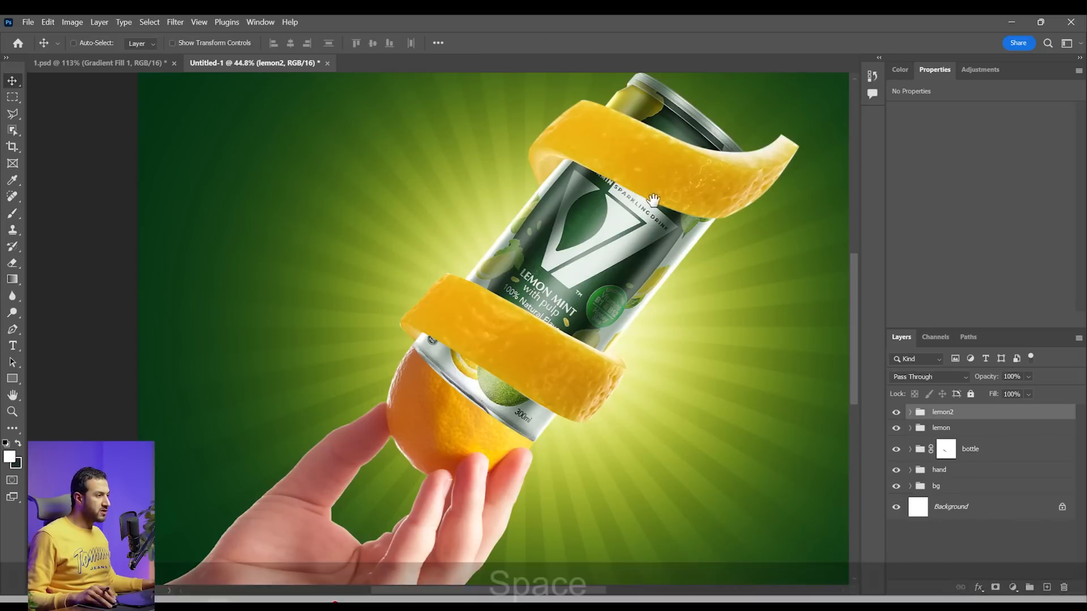
pyautogui.moveTo(643, 195); pyautogui.dragTo(628, 234)
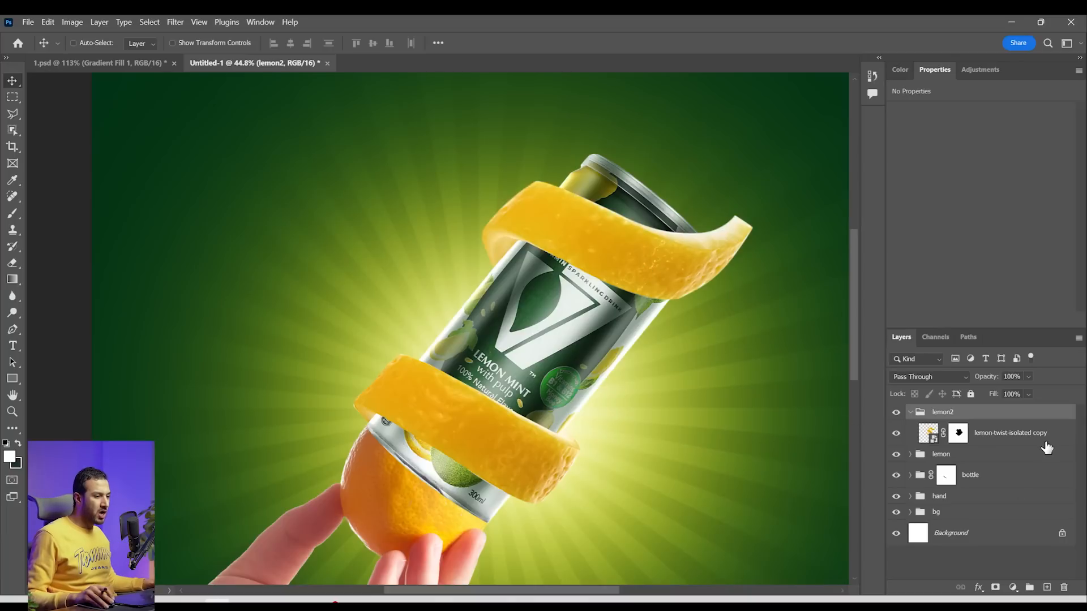
pyautogui.click(1039, 437)
pyautogui.click(1014, 589)
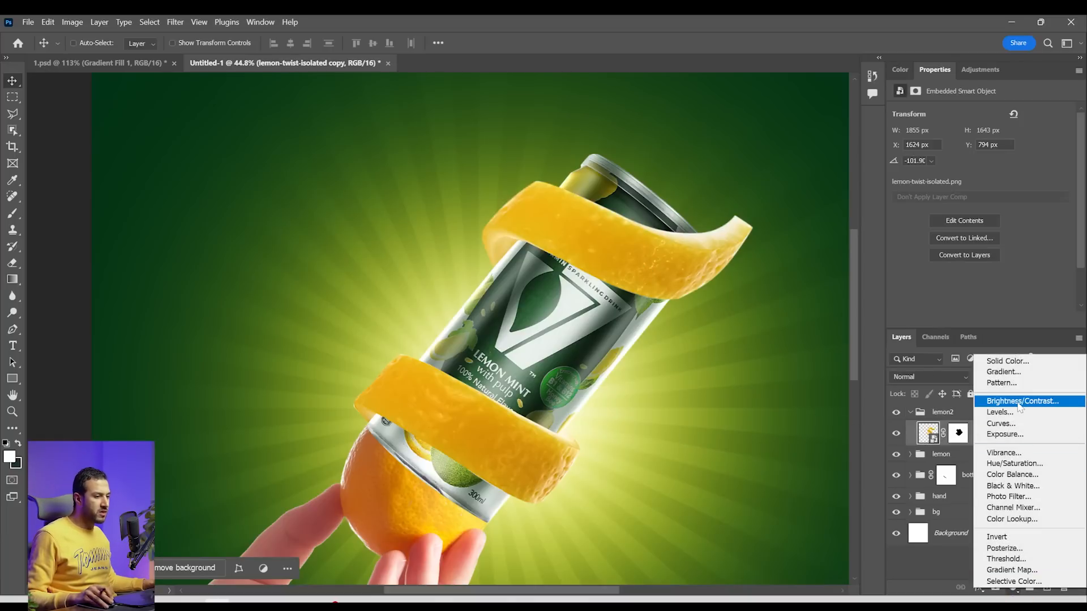
pyautogui.click(1015, 464)
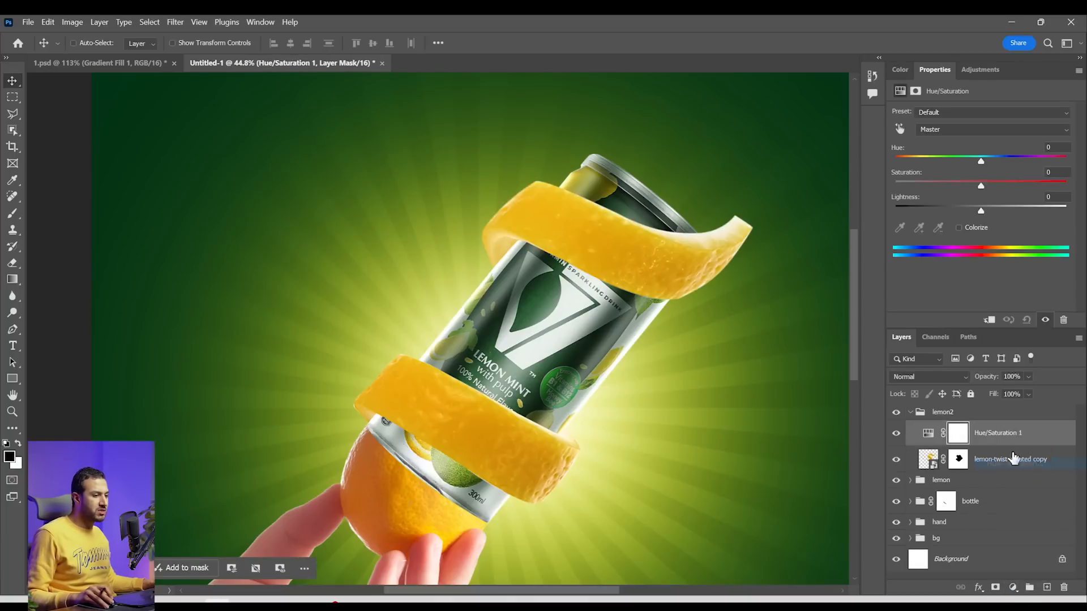
pyautogui.keyDown('alt'); pyautogui.click(1007, 440); pyautogui.keyUp('alt')
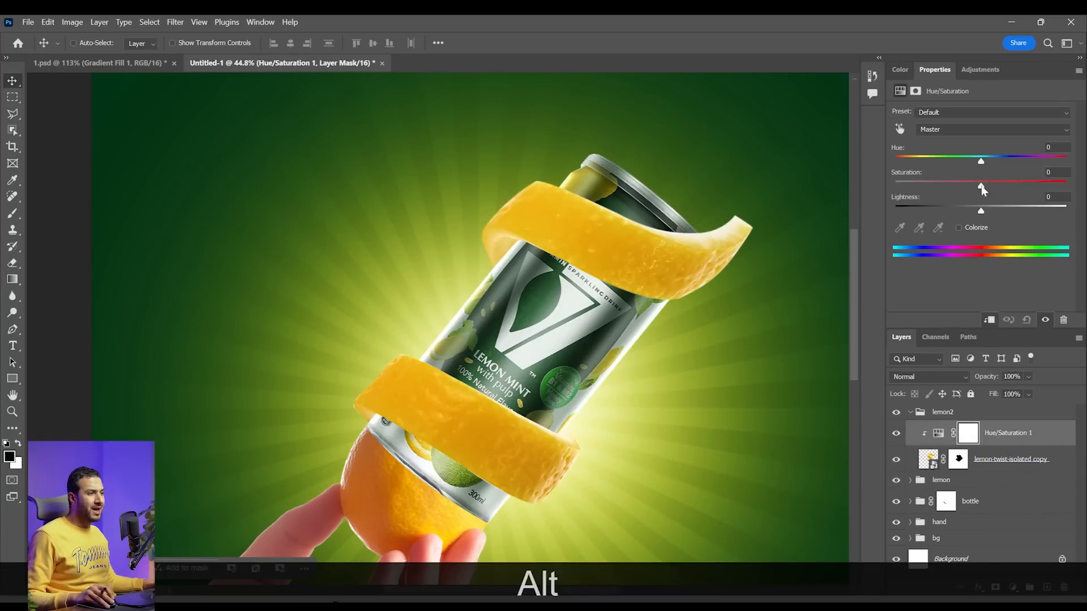
# Colorize the upper peel lime green with hue 76, saturation 57 and lightness -15
pyautogui.click(963, 228)
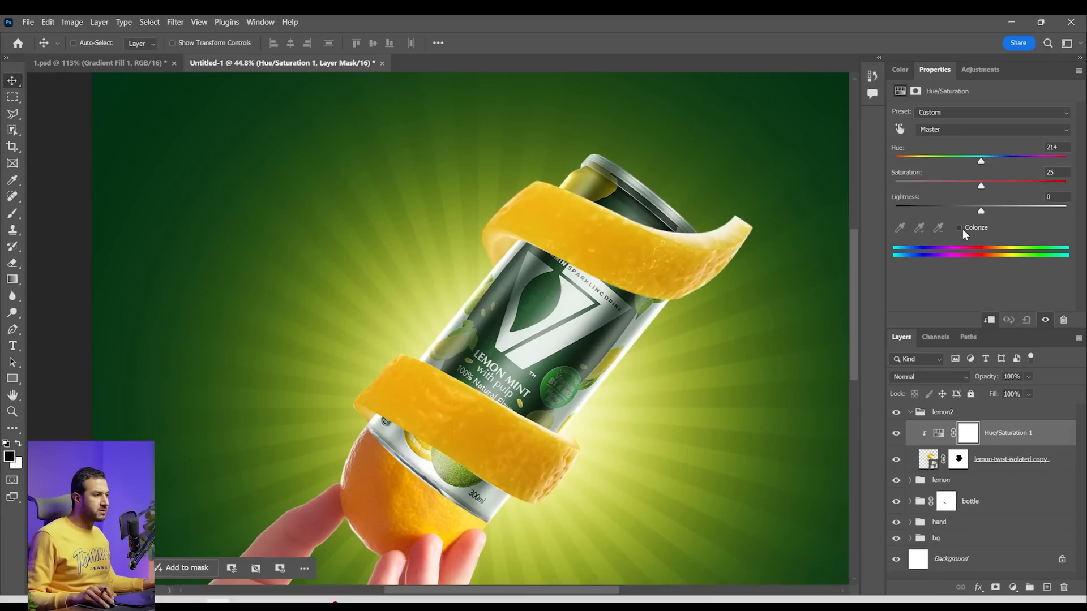
pyautogui.click(979, 162)
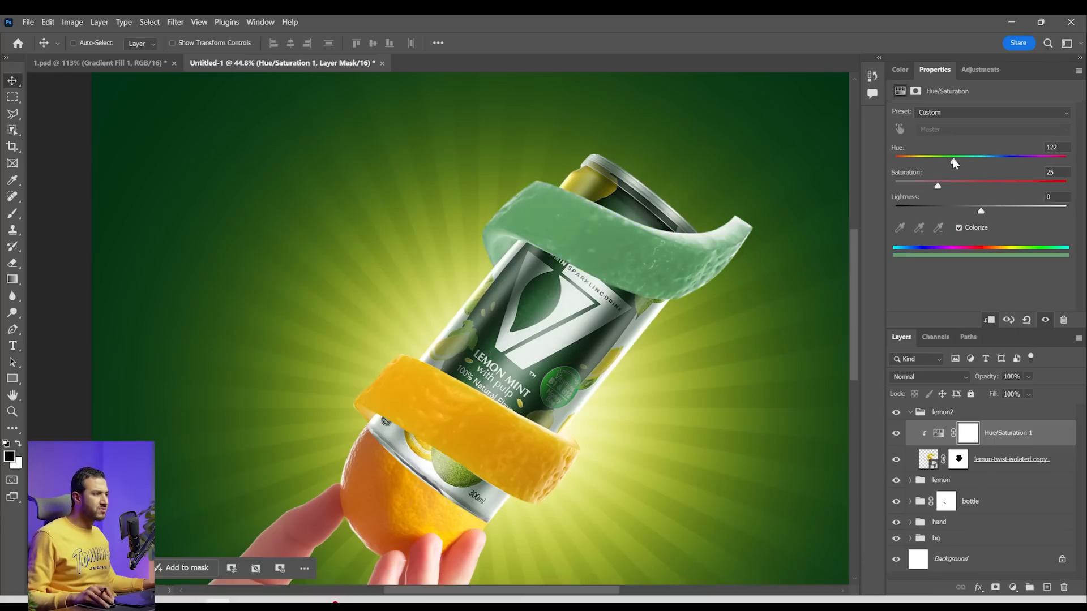
pyautogui.click(977, 182)
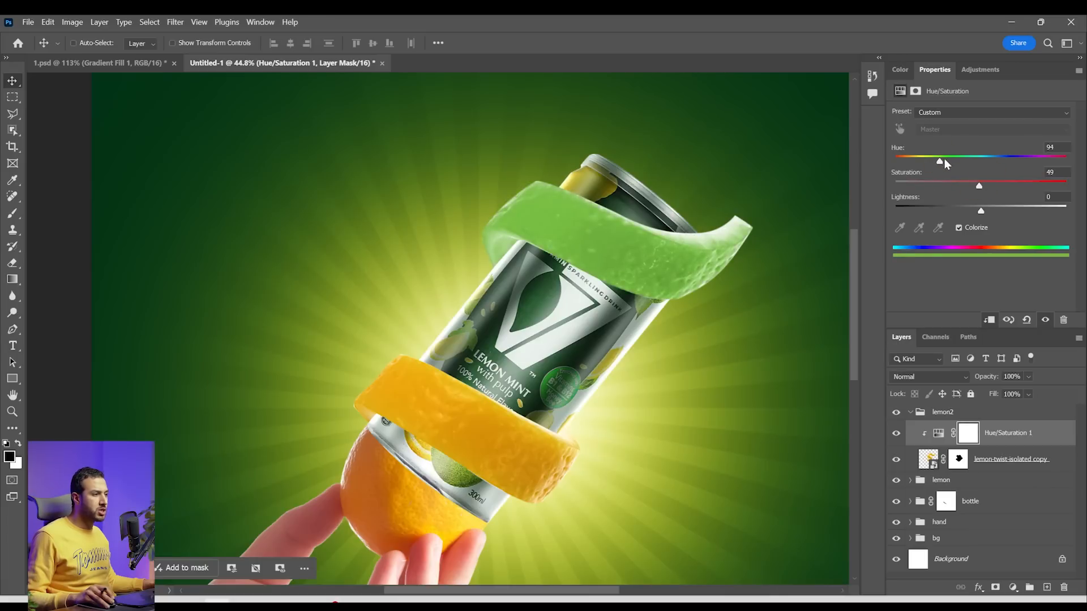
pyautogui.moveTo(943, 160); pyautogui.dragTo(934, 160)
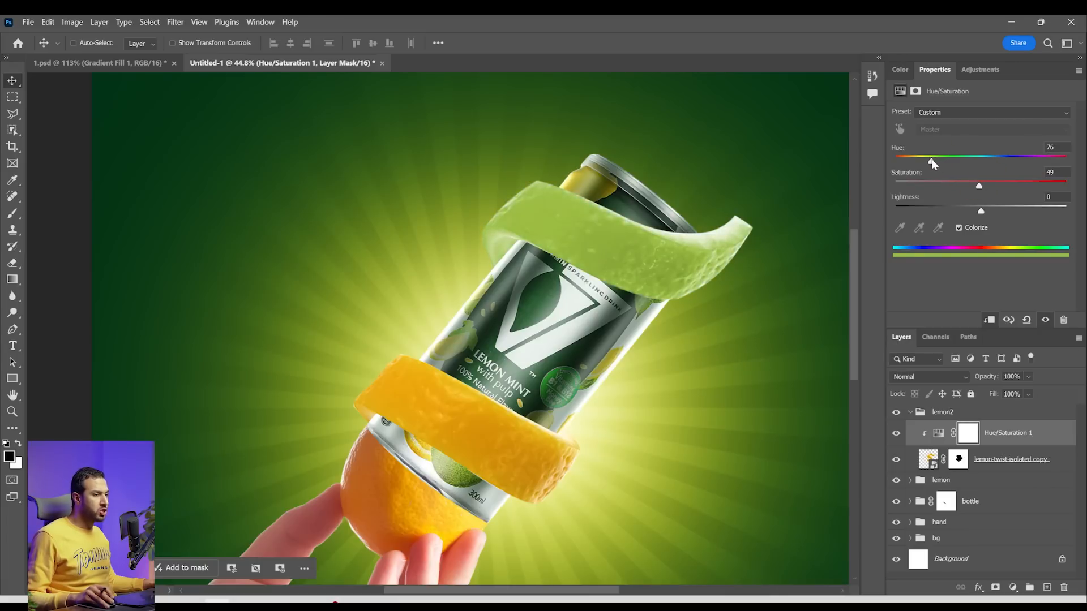
pyautogui.moveTo(983, 209); pyautogui.dragTo(969, 209)
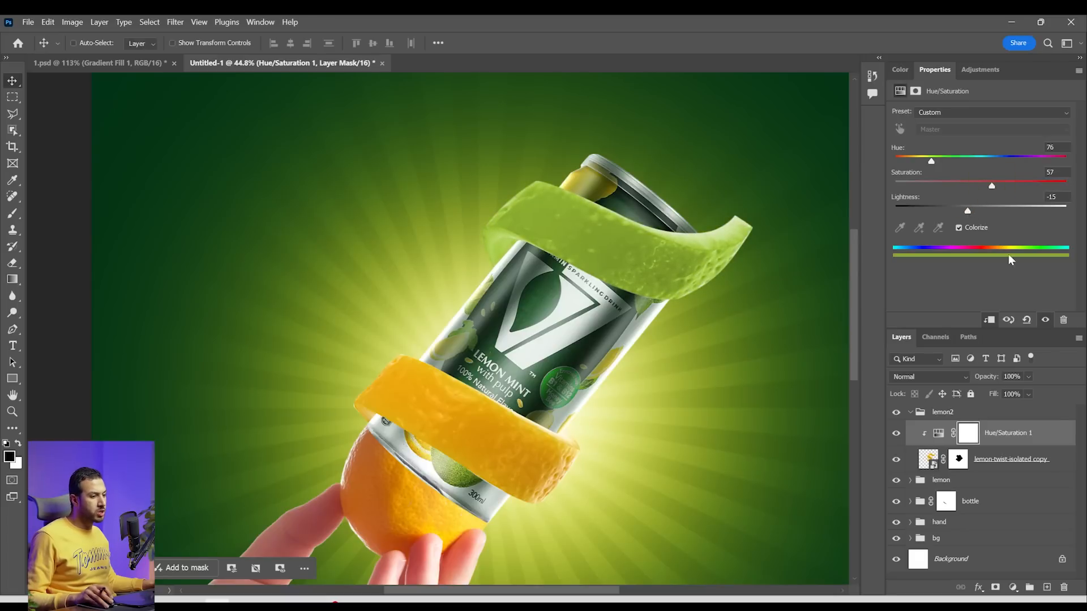
# Split the Hue/Saturation layer's Blend If white slider for the current layer to 135 / 225 so the green fades from the highlights
pyautogui.hotkey('ctrl', '+')
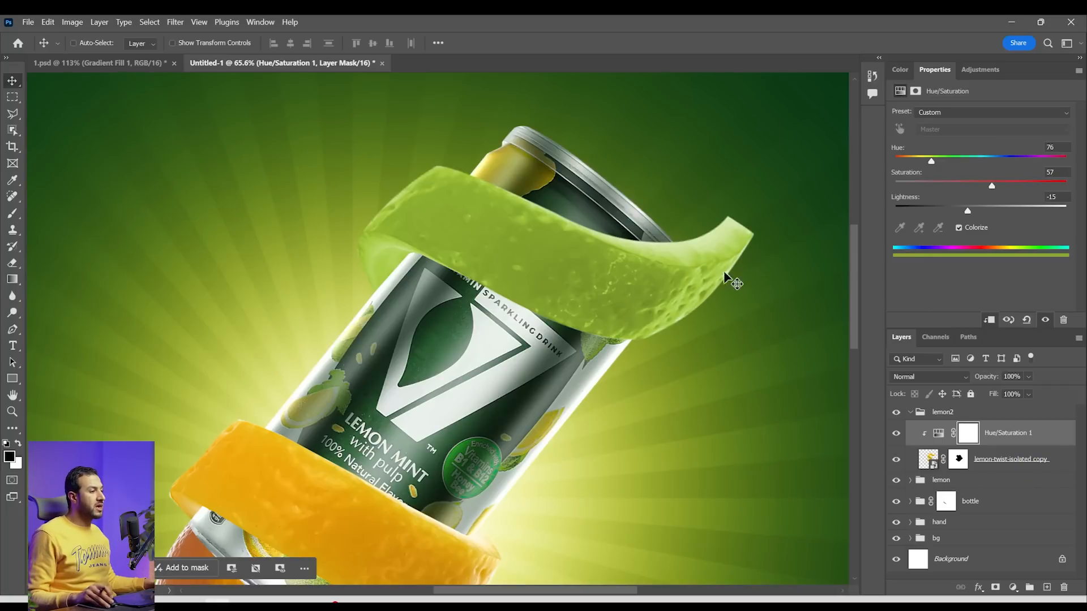
pyautogui.doubleClick(1059, 441)
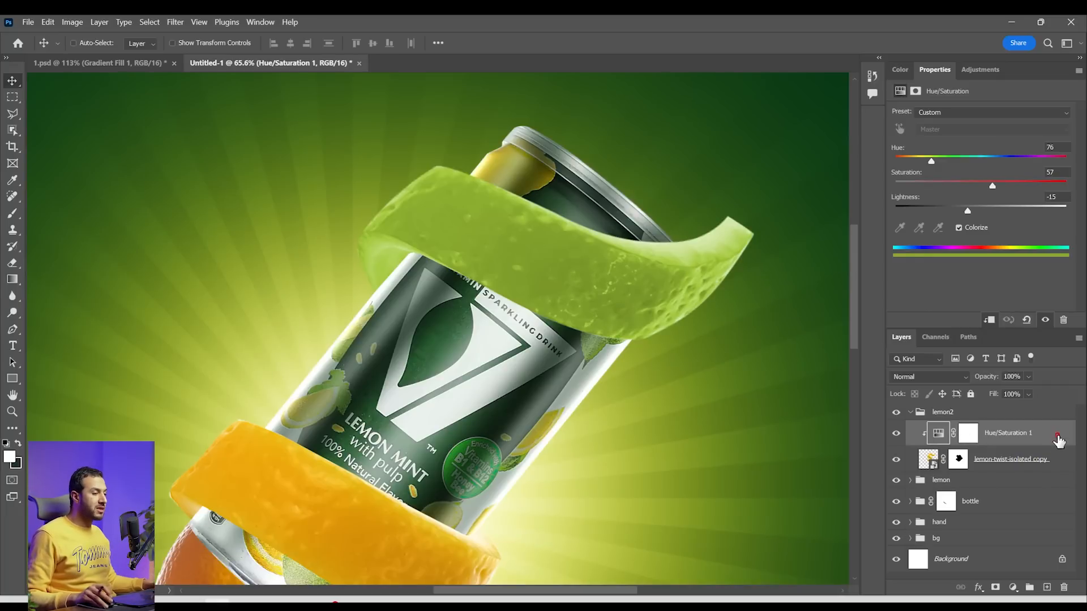
pyautogui.moveTo(723, 84); pyautogui.dragTo(850, 100)
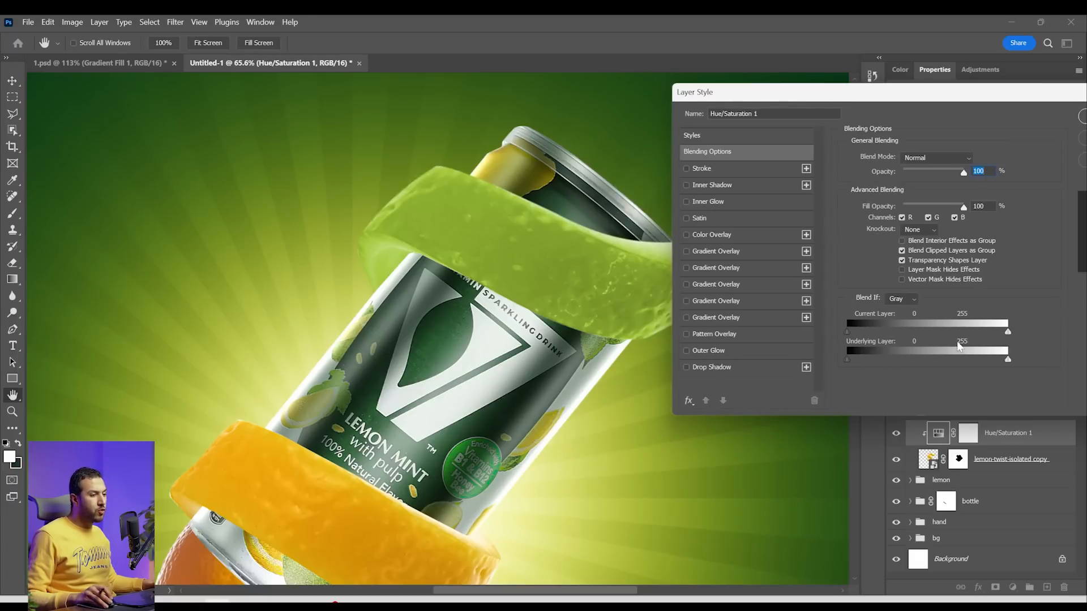
pyautogui.moveTo(975, 330)
pyautogui.mouseDown()
pyautogui.moveTo(960, 328)
pyautogui.moveTo(968, 331)
pyautogui.mouseUp()
pyautogui.press('alt')
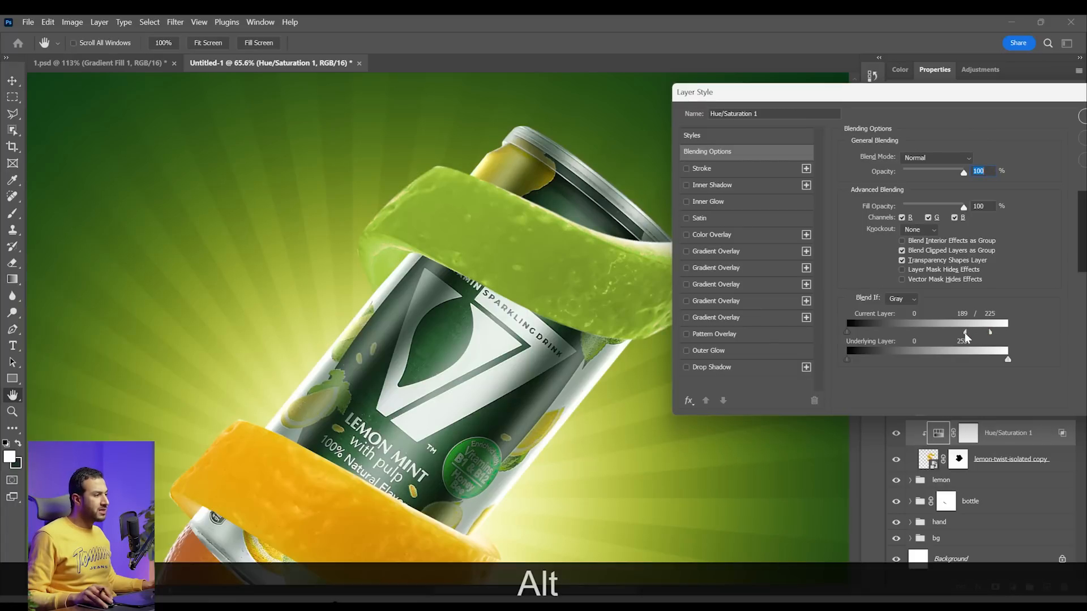
pyautogui.moveTo(966, 335); pyautogui.dragTo(954, 334)
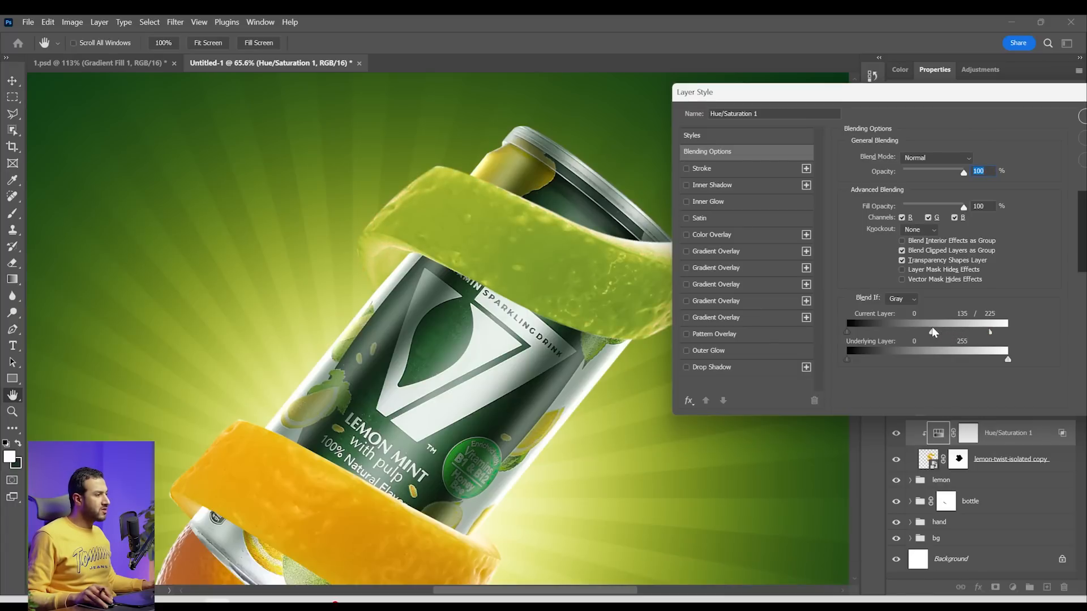
pyautogui.moveTo(930, 100); pyautogui.dragTo(860, 98)
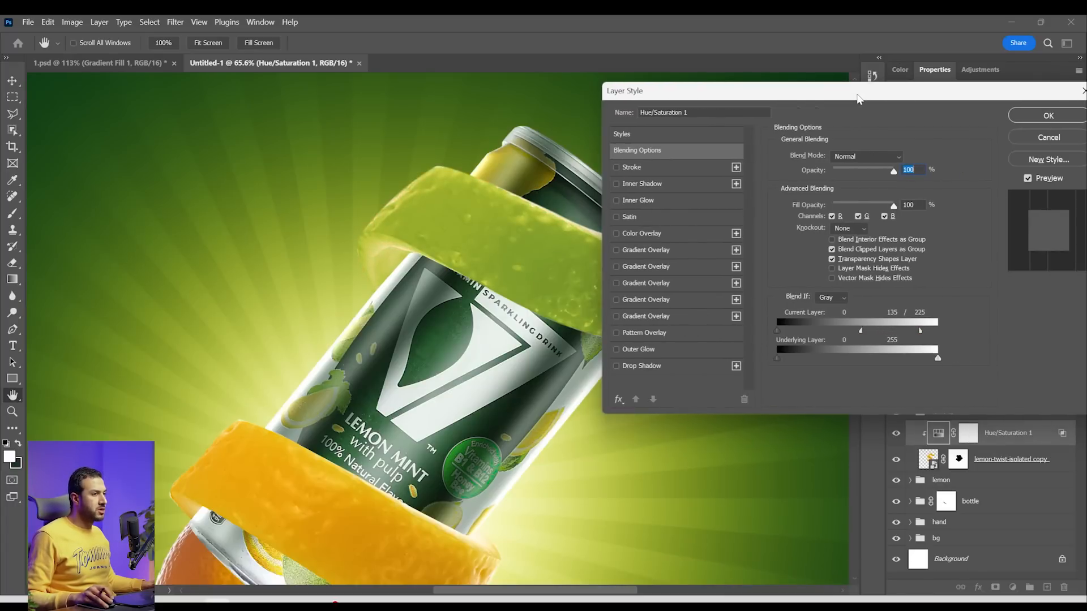
pyautogui.click(1048, 115)
# Compare the upper peel with and without the highlight blending and the Hue/Saturation adjustment
pyautogui.hotkey('alt', 'ctrl', 'z')
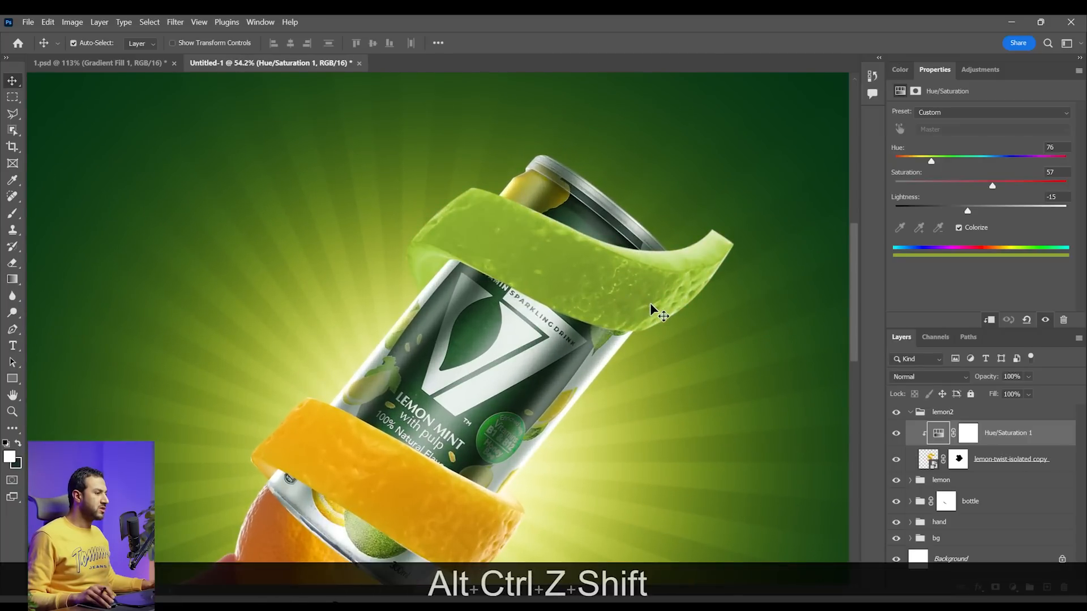
pyautogui.hotkey('shift', 'ctrl', 'z')
pyautogui.hotkey('ctrl', 'z')
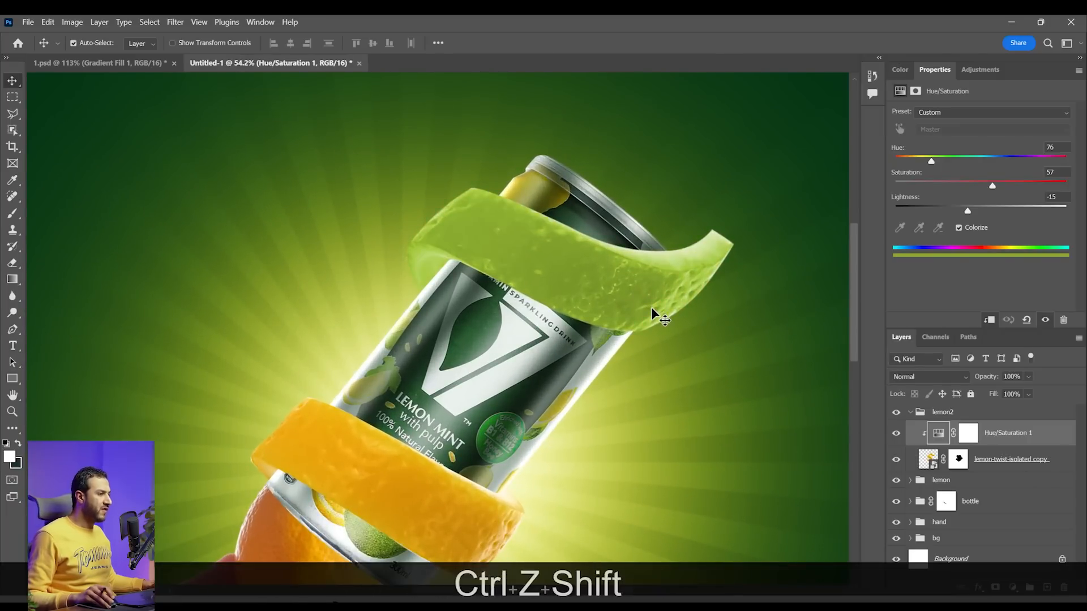
pyautogui.hotkey('shift', 'ctrl', 'z')
pyautogui.click(896, 434)
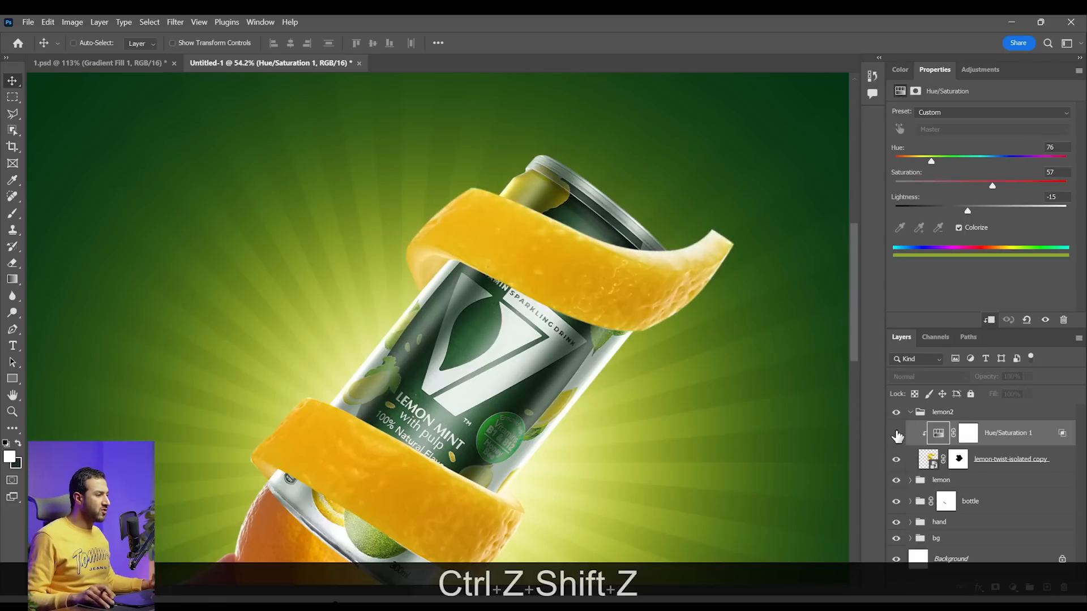
pyautogui.click(897, 433)
pyautogui.scroll(1, 602, 249)
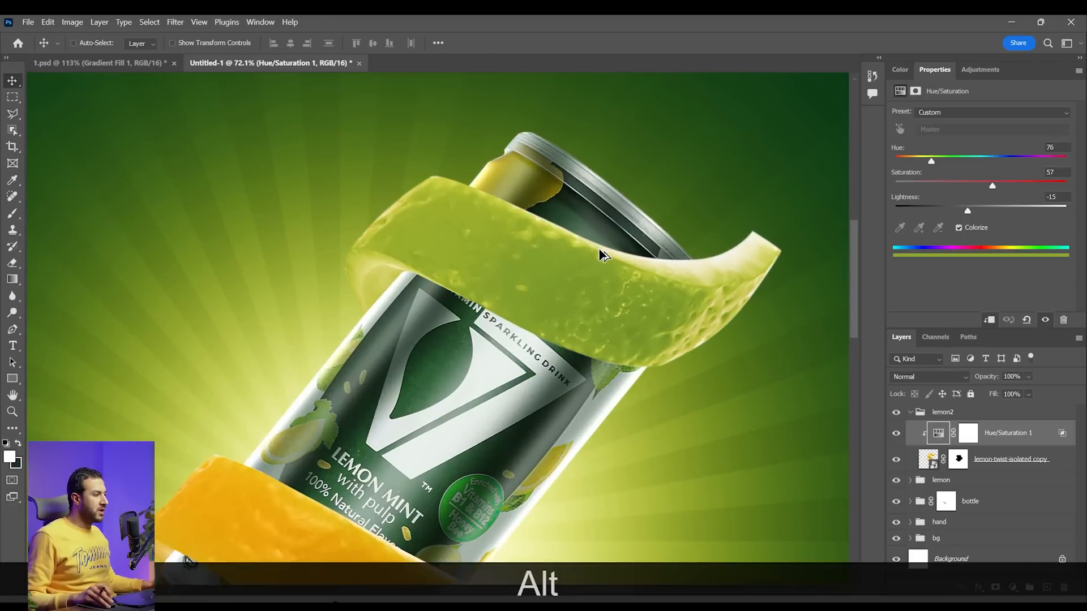
pyautogui.moveTo(609, 284); pyautogui.dragTo(605, 286)
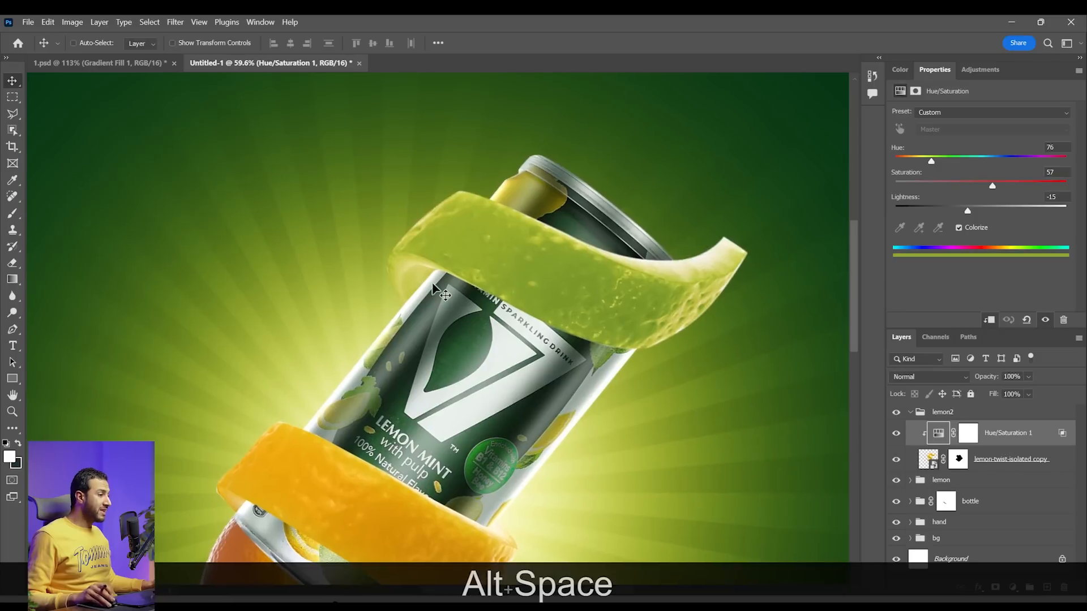
# Add a Curves adjustment above the upper peel's Hue/Saturation layer, lowering input 255 to output 191 and input 164 to output 89
pyautogui.click(1016, 589)
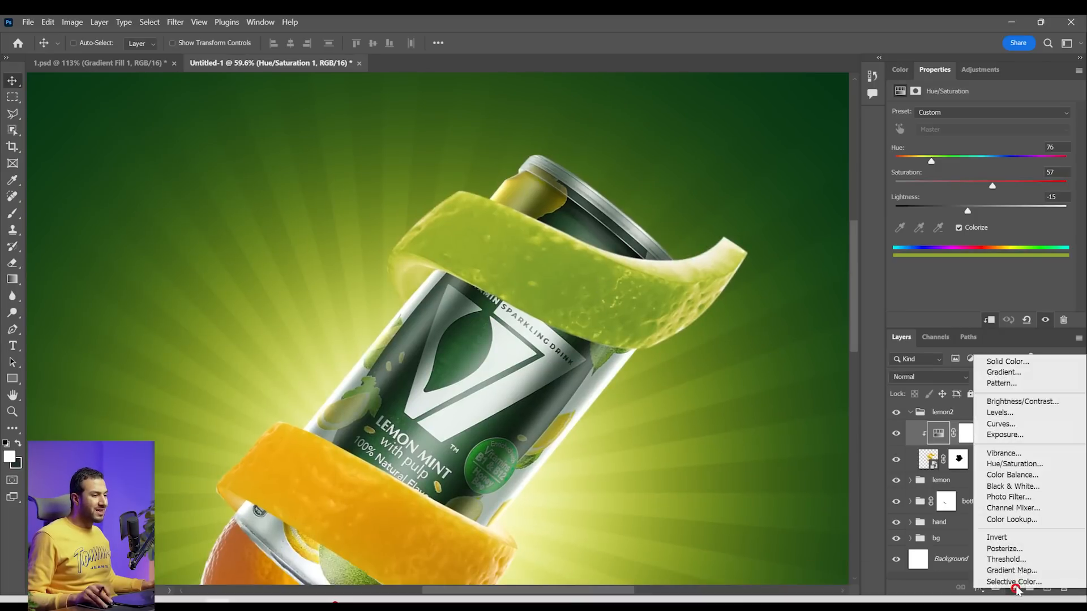
pyautogui.click(1016, 425)
pyautogui.moveTo(990, 215); pyautogui.dragTo(1013, 232)
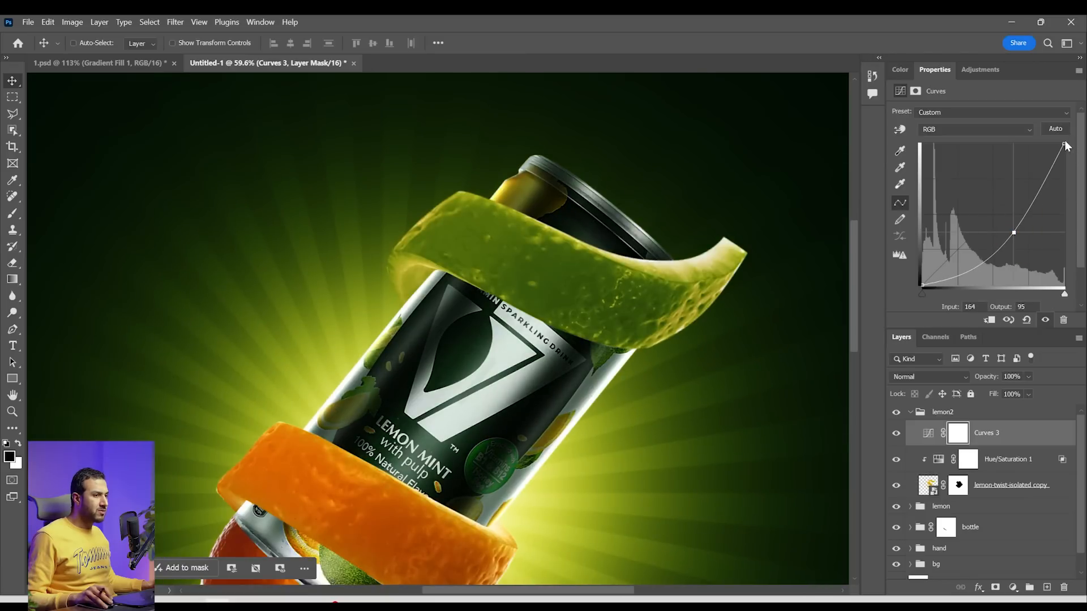
pyautogui.moveTo(1064, 144); pyautogui.dragTo(1064, 180)
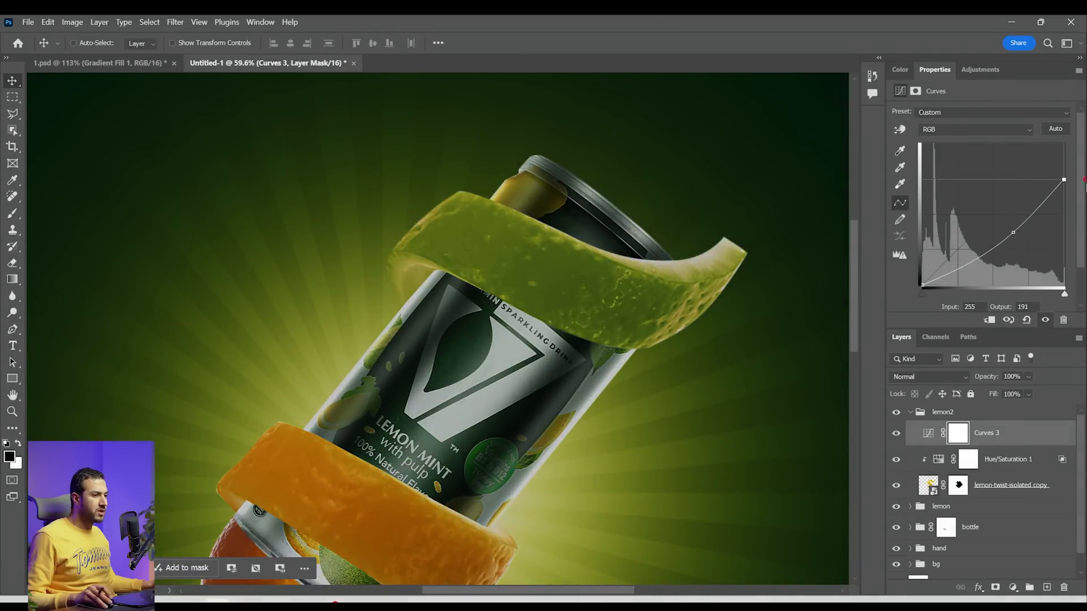
pyautogui.moveTo(1017, 235); pyautogui.dragTo(1016, 237)
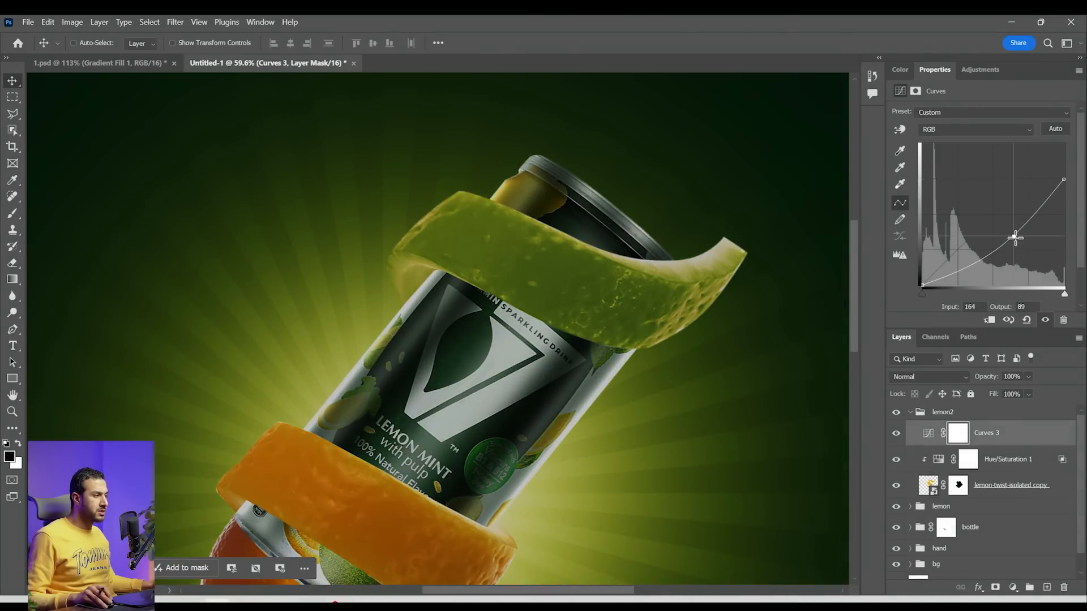
# Clip the darkening Curves adjustment to the upper peel and invert its layer mask to black
pyautogui.keyDown('alt'); pyautogui.click(1011, 447); pyautogui.keyUp('alt')
pyautogui.click(978, 440)
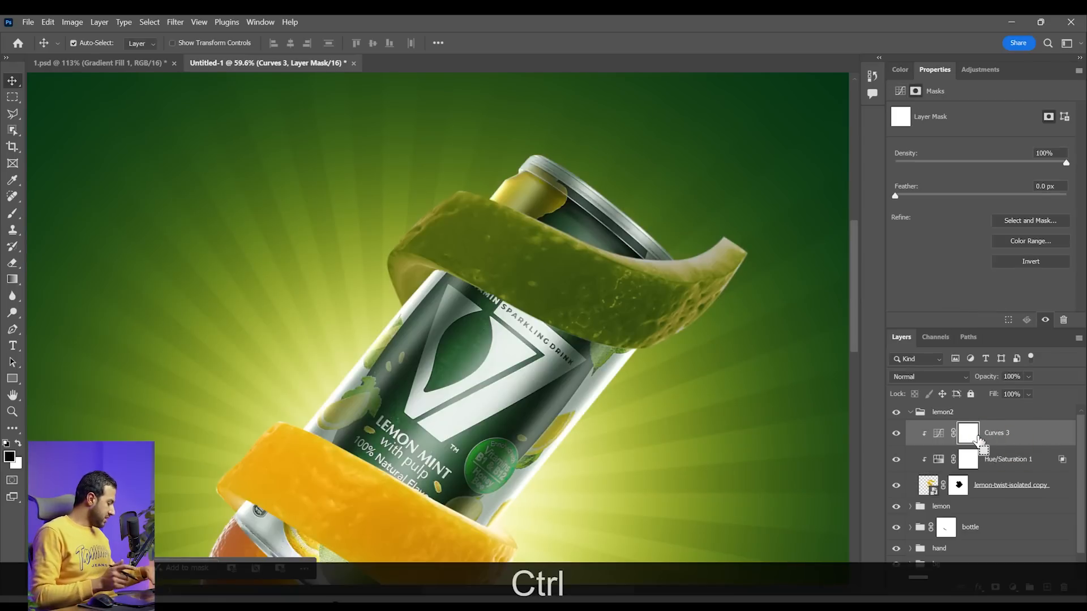
pyautogui.hotkey('ctrl', 'i')
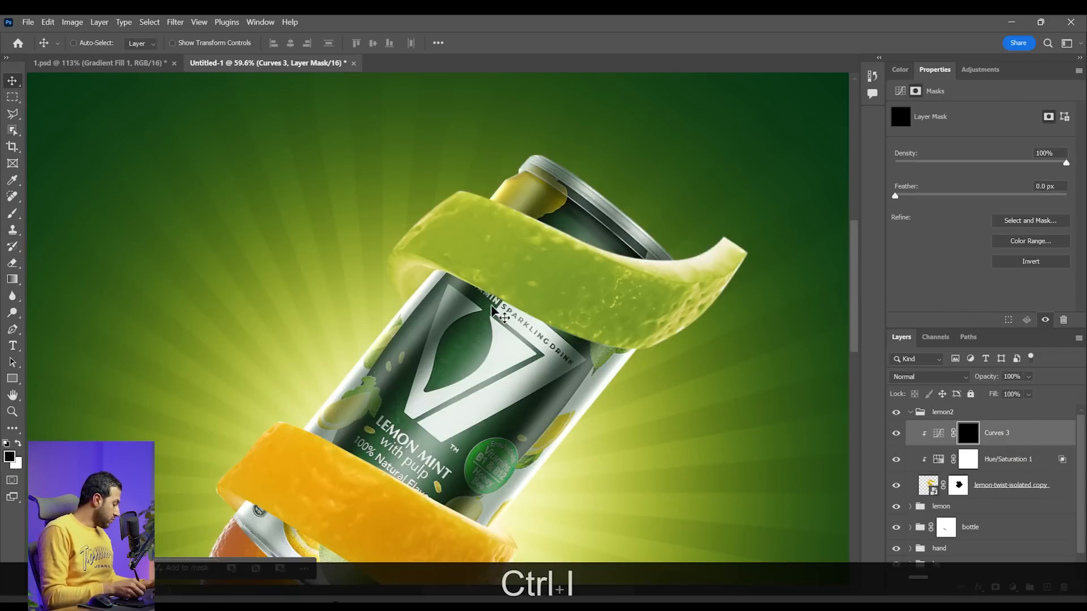
pyautogui.press('b')
pyautogui.press('z')
pyautogui.moveTo(470, 294); pyautogui.dragTo(474, 284)
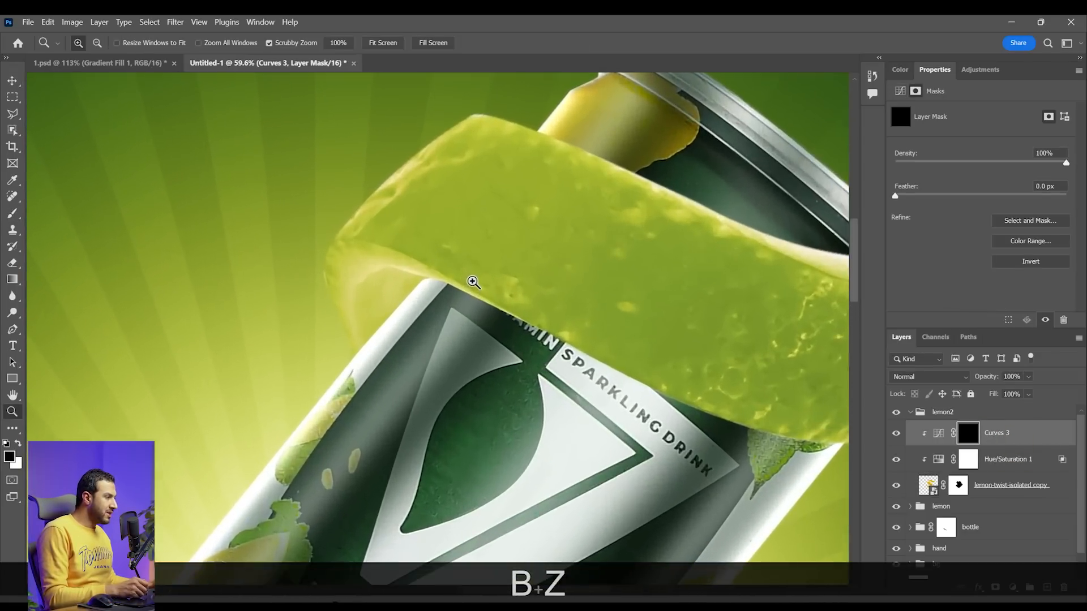
pyautogui.press('F3')
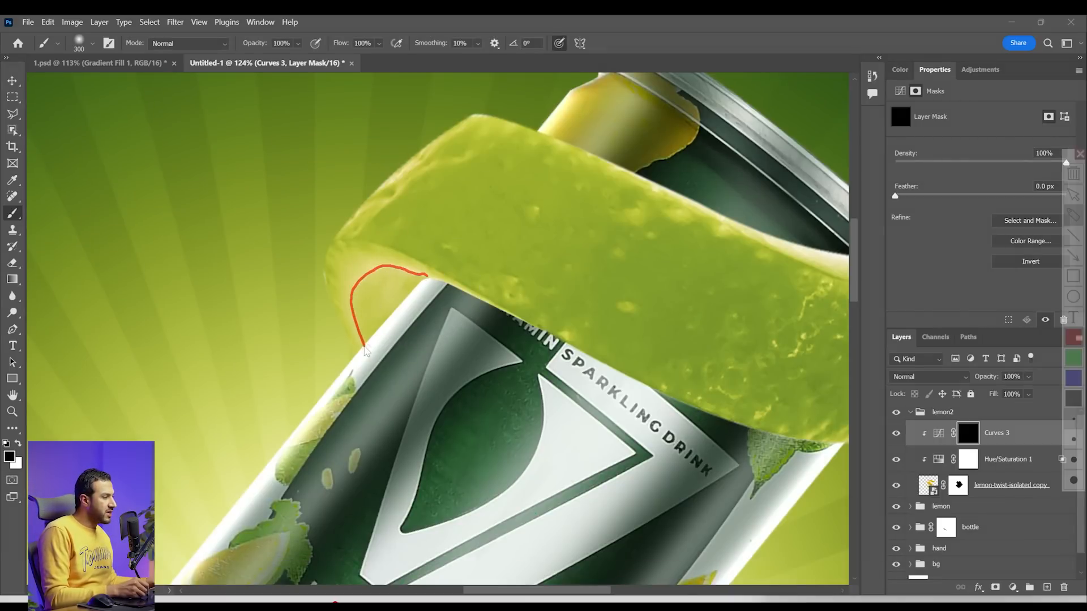
pyautogui.moveTo(388, 310); pyautogui.dragTo(373, 328)
pyautogui.moveTo(396, 244); pyautogui.dragTo(419, 254)
pyautogui.moveTo(332, 265)
pyautogui.mouseDown()
pyautogui.moveTo(323, 347)
pyautogui.moveTo(286, 406)
pyautogui.moveTo(311, 368)
pyautogui.moveTo(305, 353)
pyautogui.moveTo(314, 343)
pyautogui.moveTo(325, 349)
pyautogui.moveTo(362, 256)
pyautogui.mouseUp()
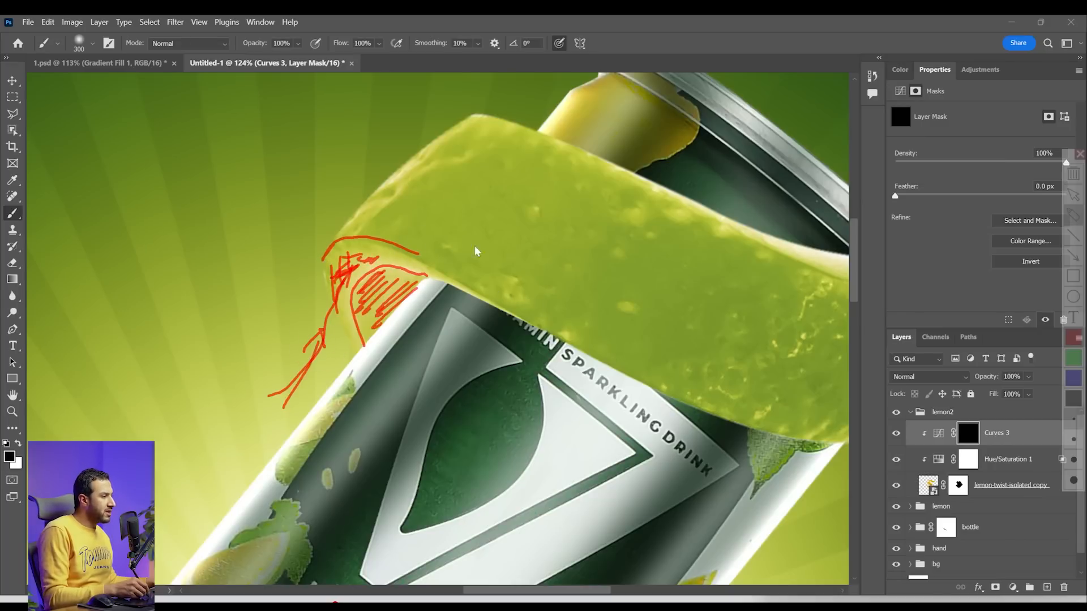
pyautogui.moveTo(508, 128)
pyautogui.mouseDown()
pyautogui.moveTo(452, 177)
pyautogui.moveTo(442, 215)
pyautogui.mouseUp()
pyautogui.moveTo(532, 148); pyautogui.dragTo(455, 231)
pyautogui.press('space')
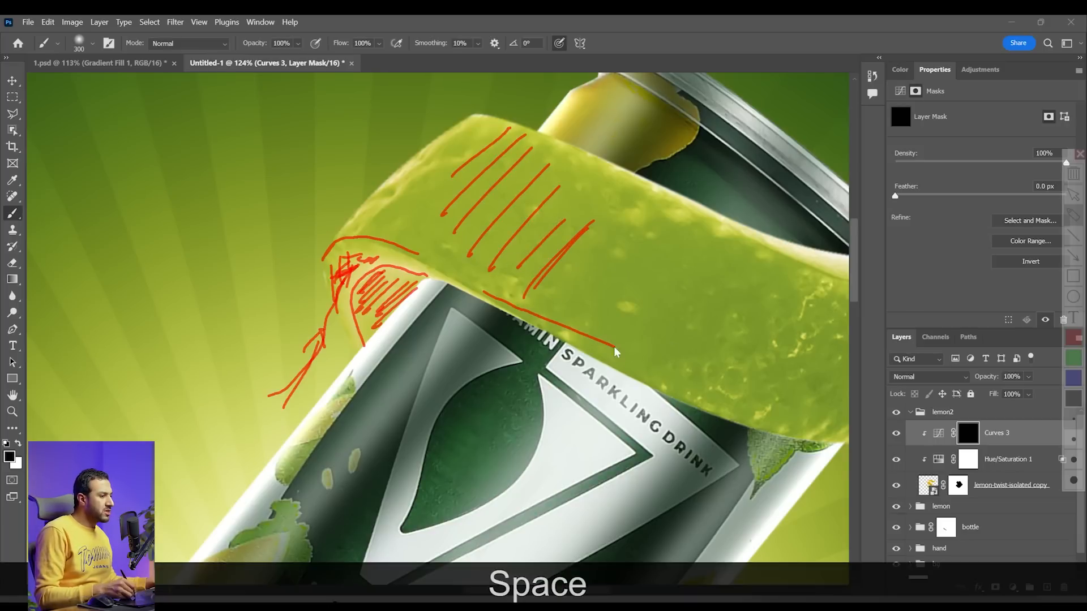
pyautogui.moveTo(606, 342); pyautogui.dragTo(804, 391)
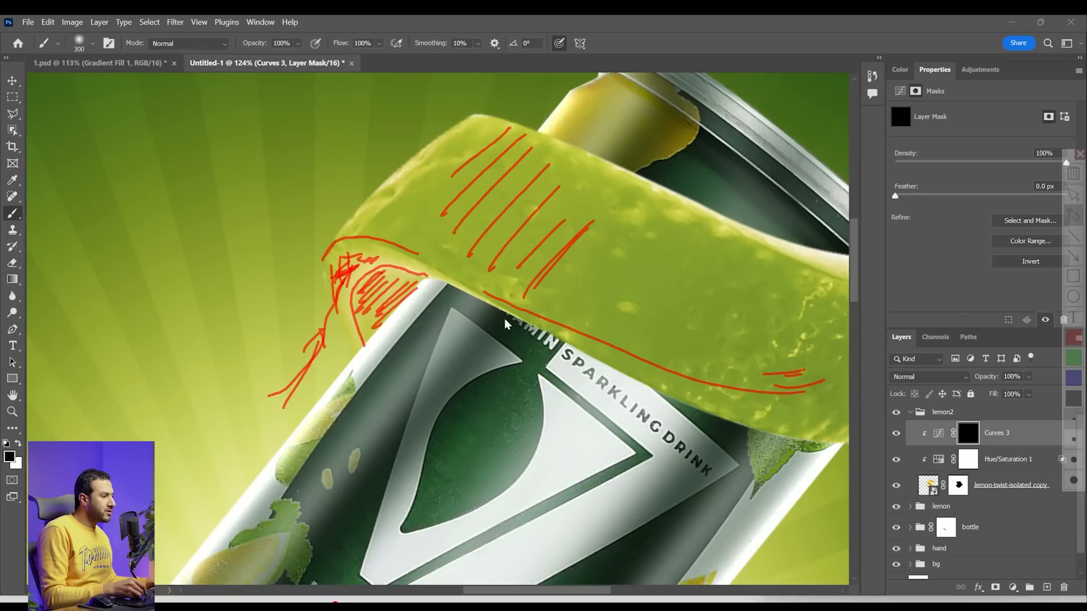
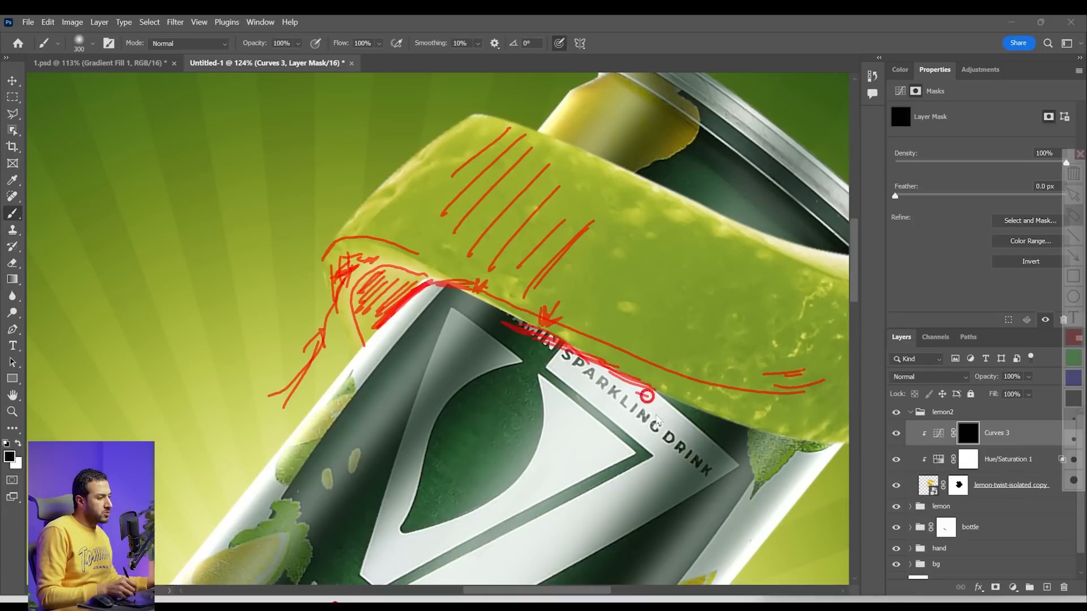
# Paint white with a 60 px Hard Round brush on the Curves 3 mask to darken the inside of the upper peel's left end
pyautogui.press('Escape')
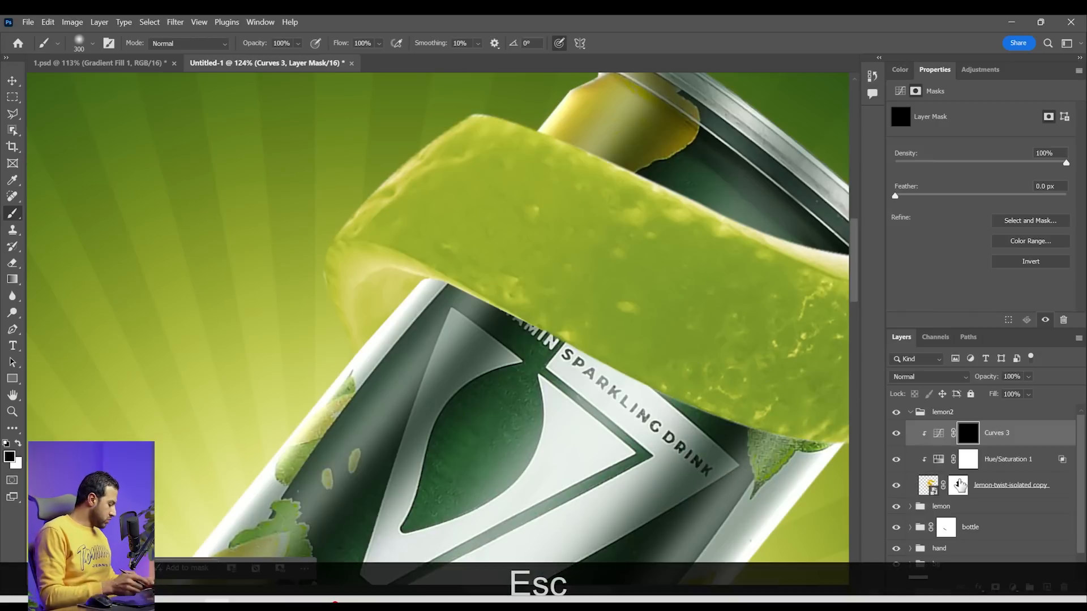
pyautogui.press('[')
pyautogui.press('[')
pyautogui.press('[')
pyautogui.press('[')
pyautogui.press('[')
pyautogui.press('[')
pyautogui.press('[')
pyautogui.press('[')
pyautogui.press('[')
pyautogui.press('[')
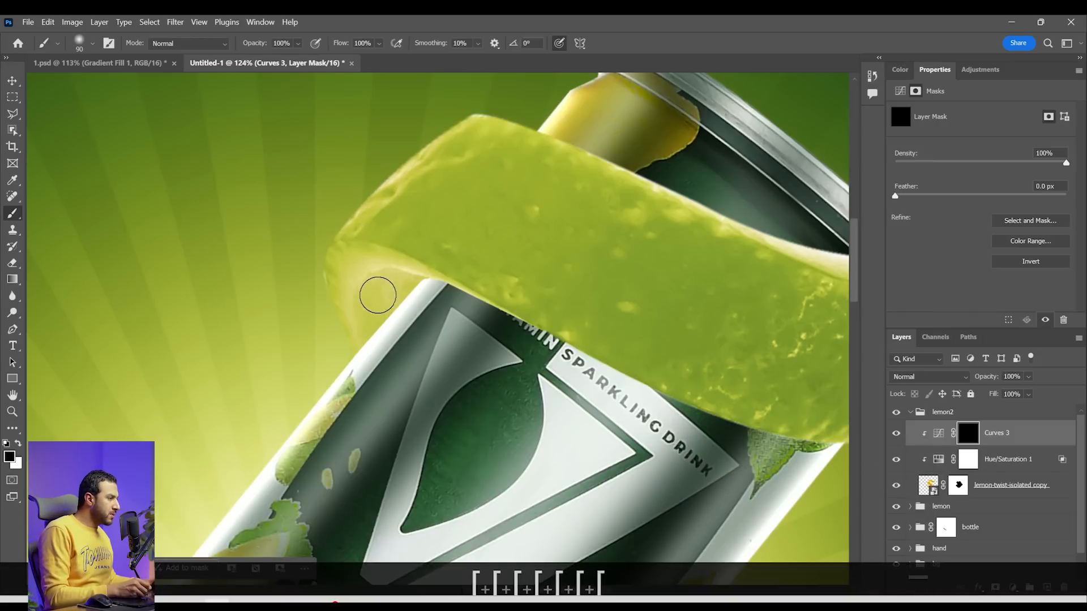
pyautogui.rightClick(379, 300)
pyautogui.click(586, 453)
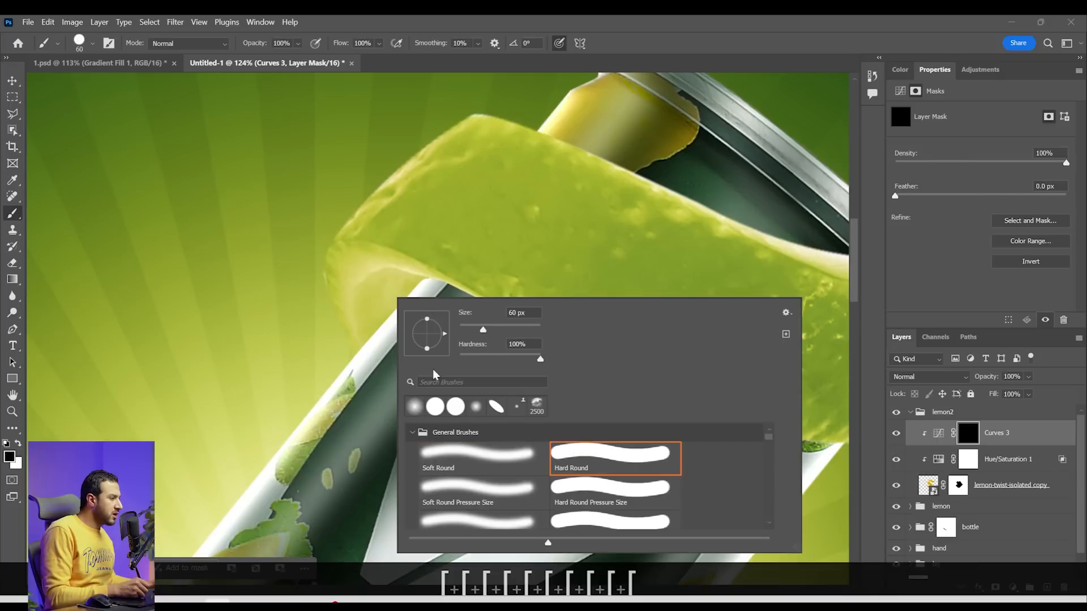
pyautogui.click(376, 304)
pyautogui.press('x')
pyautogui.moveTo(376, 295)
pyautogui.mouseDown()
pyautogui.moveTo(375, 346)
pyautogui.moveTo(374, 289)
pyautogui.mouseUp()
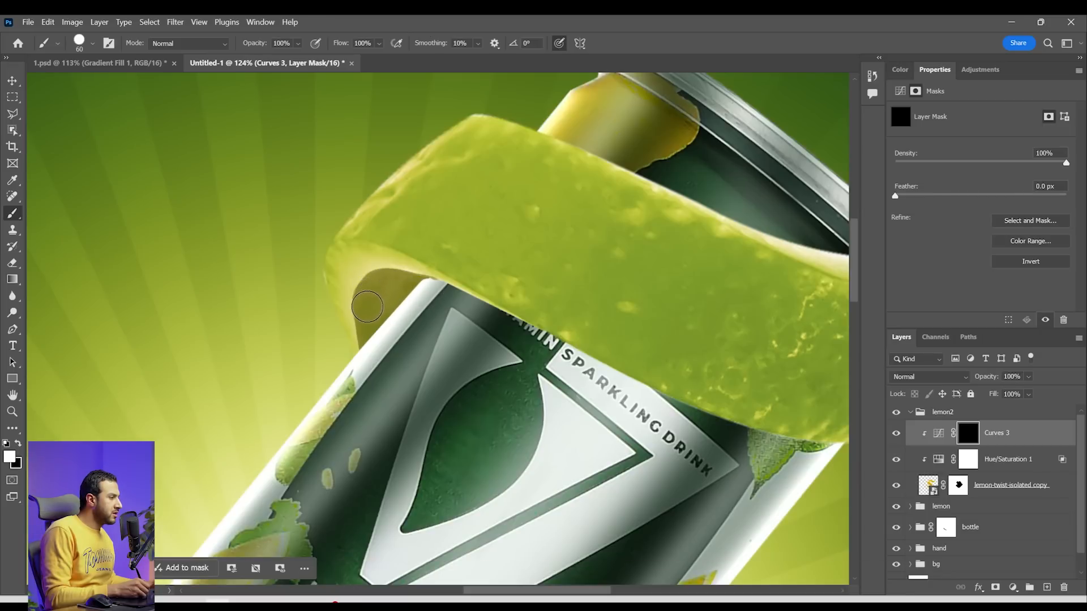
# Outline the upper peel's outer band with a Pen path following its lower edge, and convert the path to a selection
pyautogui.scroll(-2, 366, 337)
pyautogui.press('p')
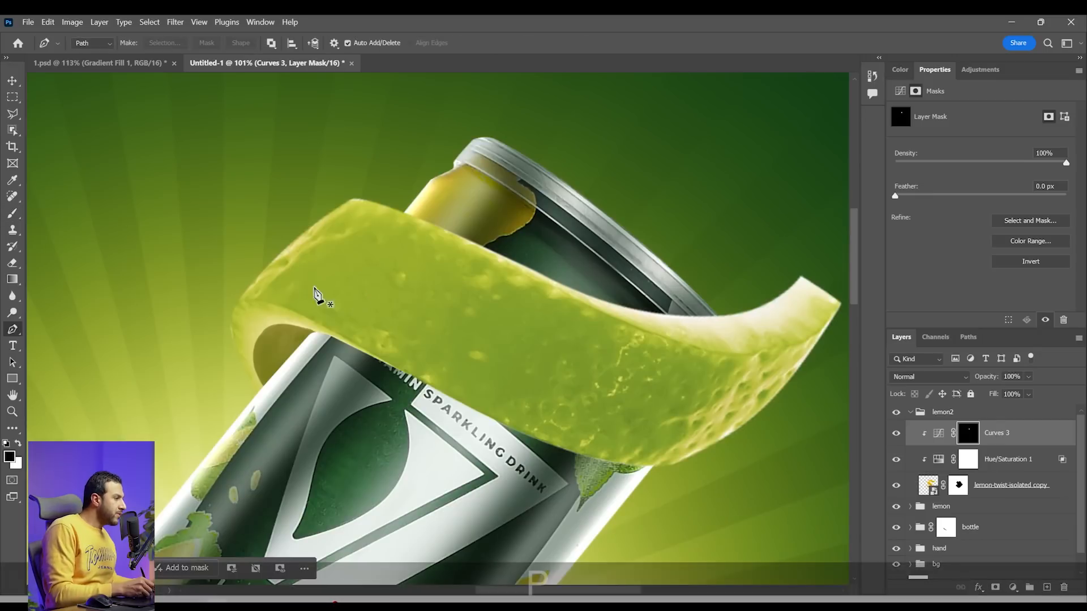
pyautogui.moveTo(246, 305); pyautogui.dragTo(247, 302)
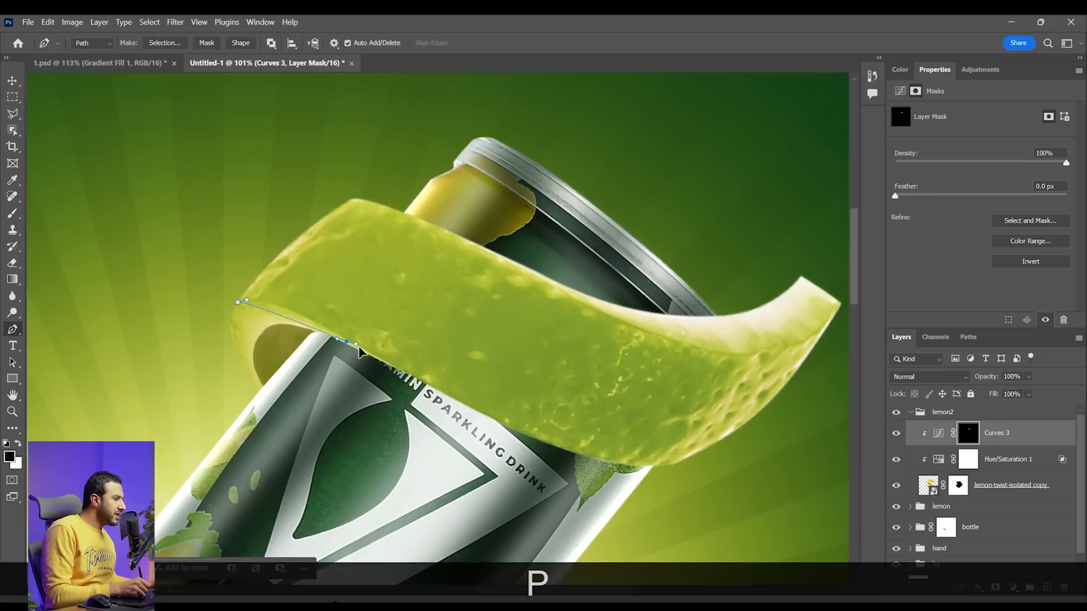
pyautogui.moveTo(360, 351); pyautogui.dragTo(374, 366)
pyautogui.press('ctrl')
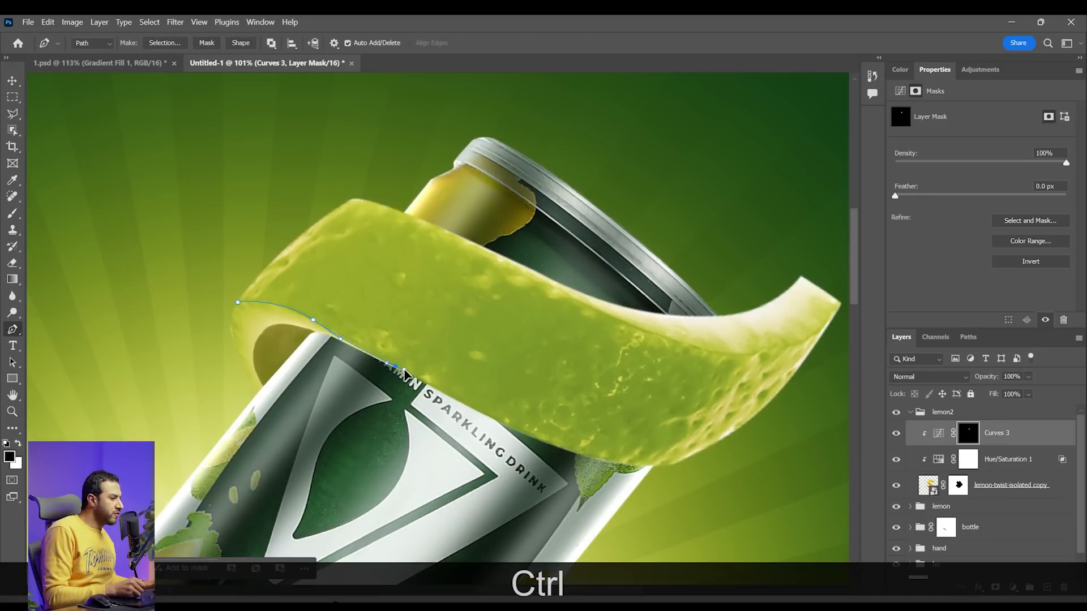
pyautogui.moveTo(547, 454); pyautogui.dragTo(559, 458)
pyautogui.moveTo(677, 488); pyautogui.dragTo(702, 489)
pyautogui.moveTo(793, 451); pyautogui.dragTo(816, 433)
pyautogui.click(845, 291)
pyautogui.moveTo(370, 169); pyautogui.dragTo(363, 169)
pyautogui.click(238, 218)
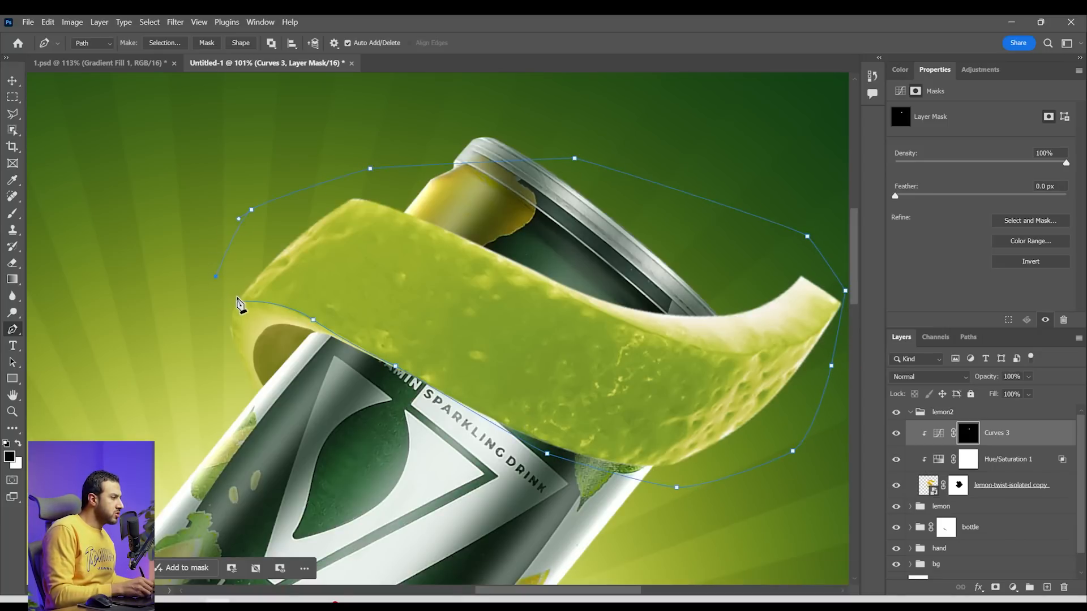
pyautogui.hotkey('ctrl', 'Return')
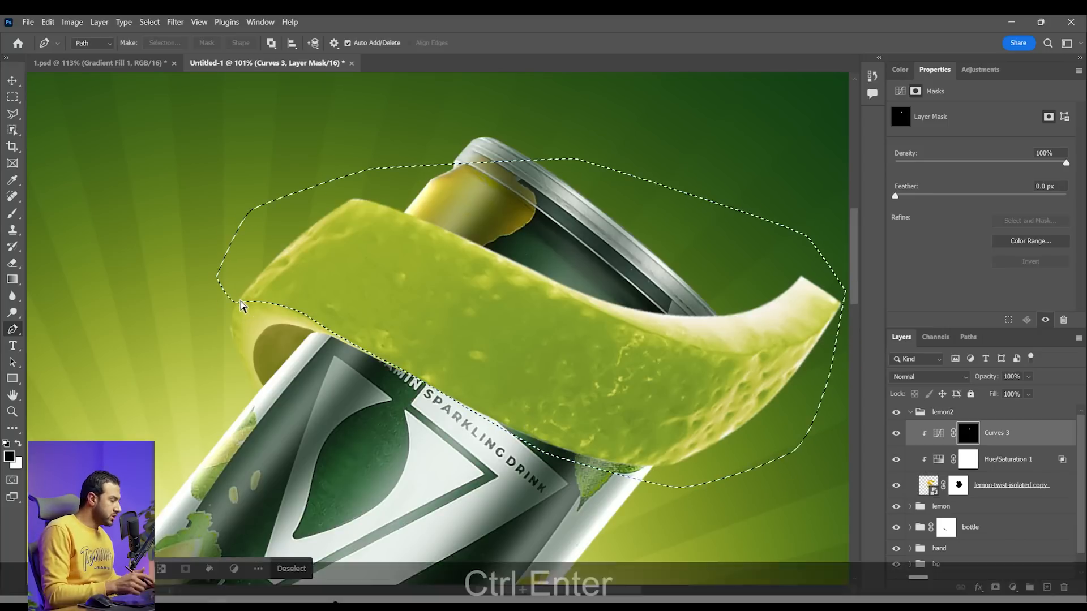
# Shade the selected upper peel band by painting white on the Curves 3 mask with a soft round brush up to 250 px at 36% flow
pyautogui.press('b')
pyautogui.rightClick(487, 326)
pyautogui.click(574, 488)
pyautogui.click(378, 43)
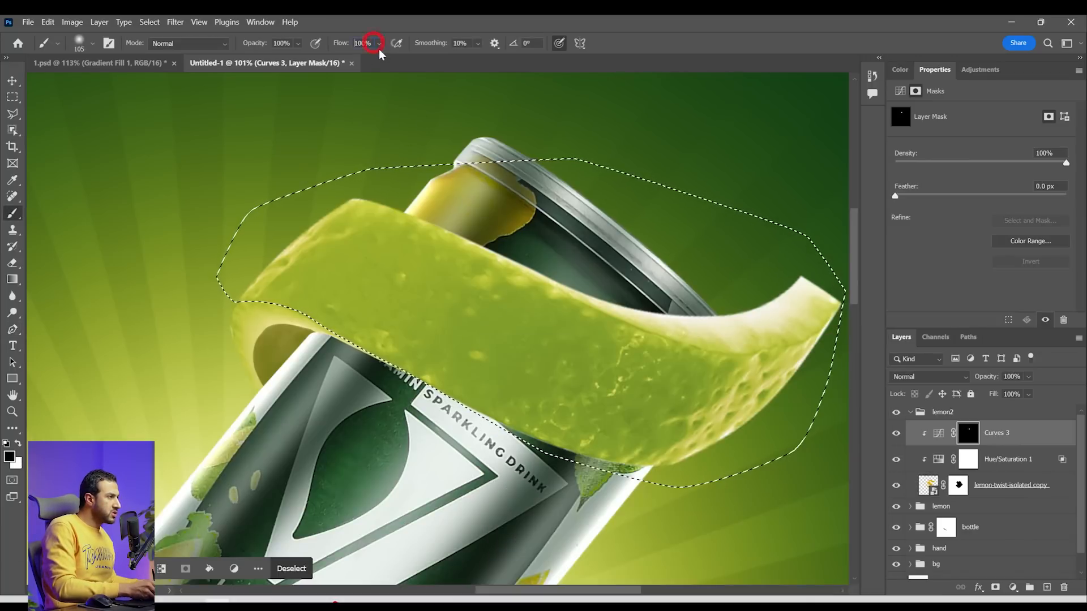
pyautogui.press('x')
pyautogui.moveTo(362, 266); pyautogui.dragTo(420, 216)
pyautogui.press(']')
pyautogui.press(']')
pyautogui.press(']')
pyautogui.press(']')
pyautogui.moveTo(404, 245)
pyautogui.mouseDown()
pyautogui.moveTo(357, 314)
pyautogui.moveTo(430, 225)
pyautogui.moveTo(312, 353)
pyautogui.moveTo(505, 217)
pyautogui.mouseUp()
pyautogui.moveTo(528, 409)
pyautogui.mouseDown()
pyautogui.moveTo(525, 393)
pyautogui.moveTo(393, 333)
pyautogui.moveTo(777, 433)
pyautogui.mouseUp()
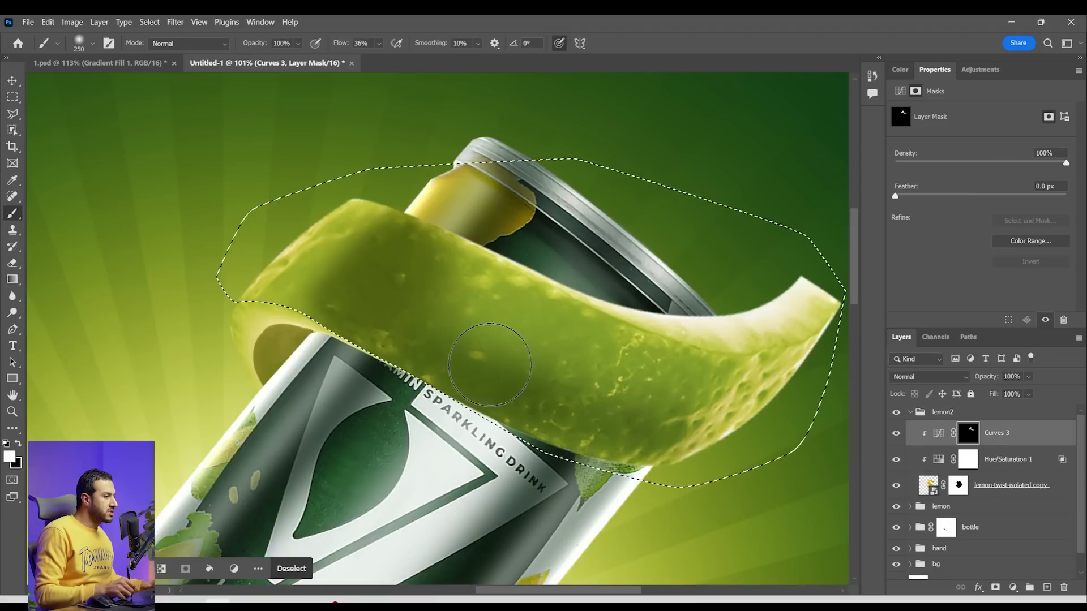
pyautogui.moveTo(488, 364); pyautogui.dragTo(590, 359)
pyautogui.press('x')
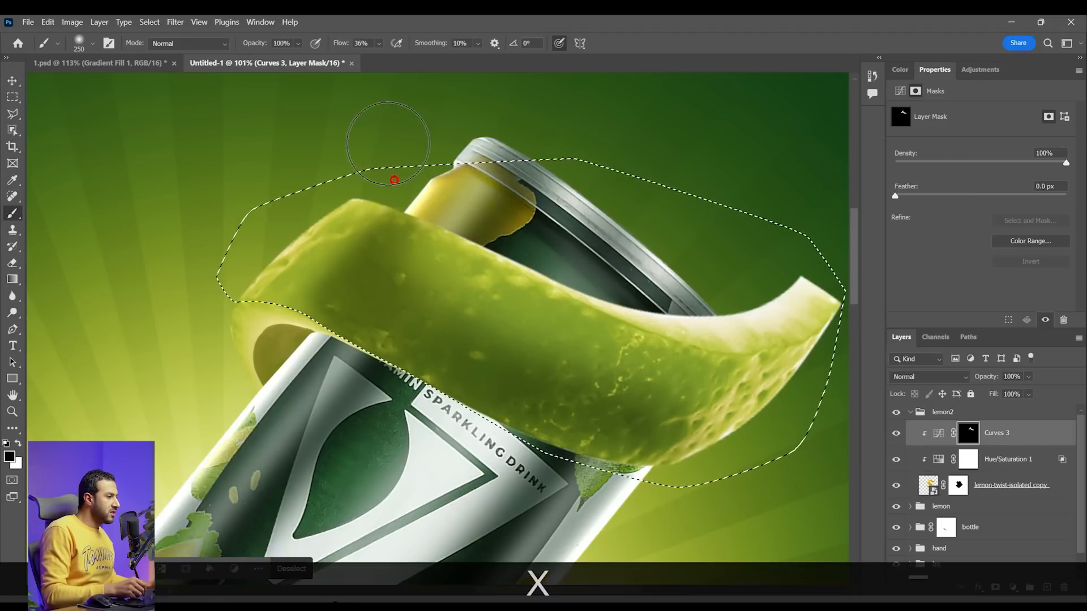
# Refine the shading inside the upper peel selection with a 500 px soft brush, alternating white and black on the mask
pyautogui.press('z')
pyautogui.moveTo(668, 283)
pyautogui.mouseDown()
pyautogui.moveTo(542, 284)
pyautogui.moveTo(614, 300)
pyautogui.mouseUp()
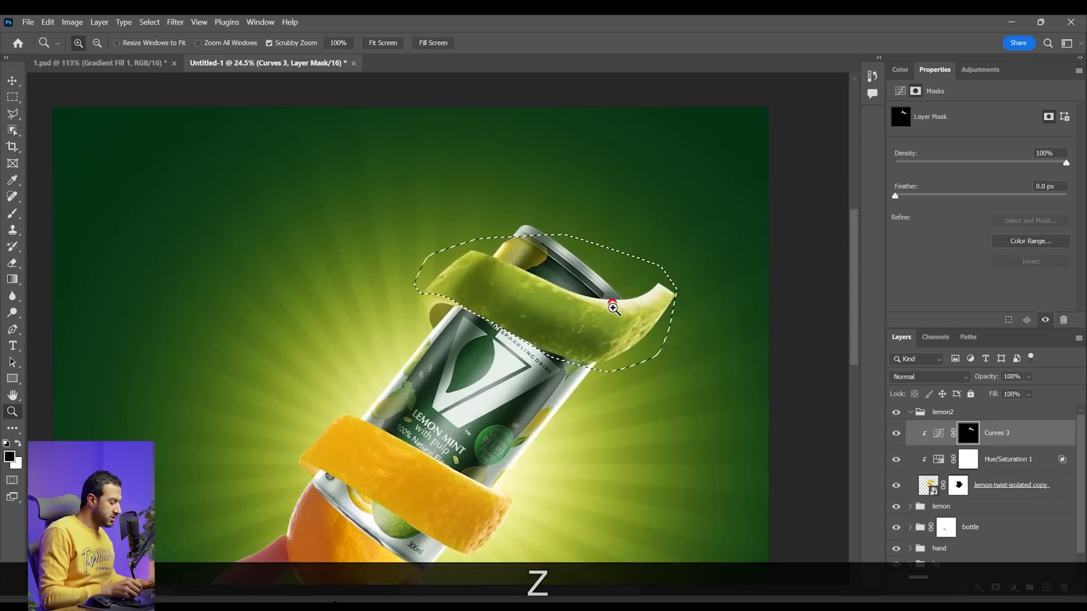
pyautogui.press(']')
pyautogui.press(']')
pyautogui.press(']')
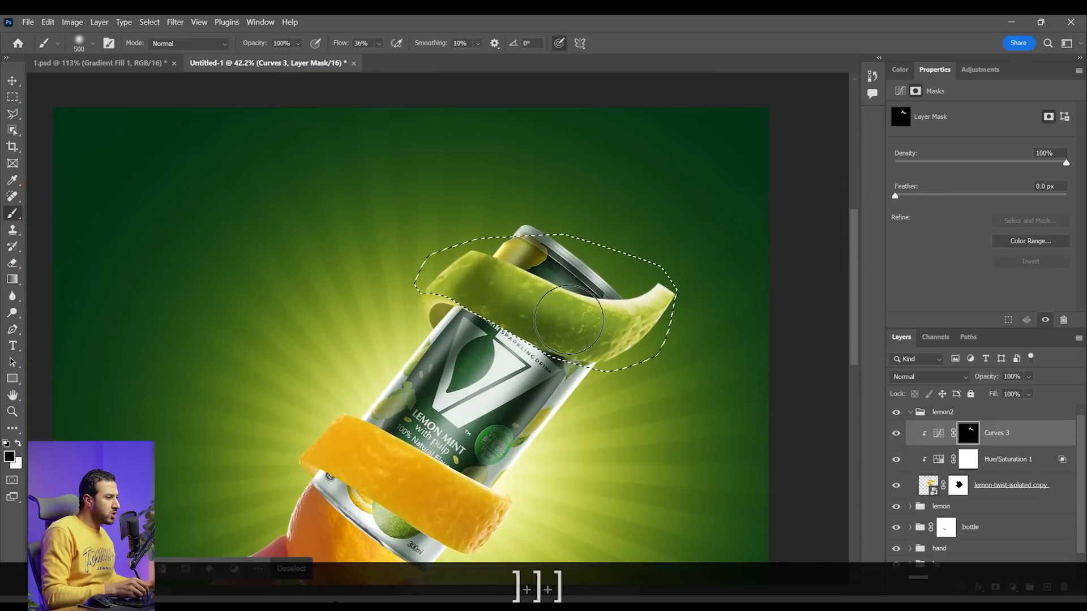
pyautogui.press('x')
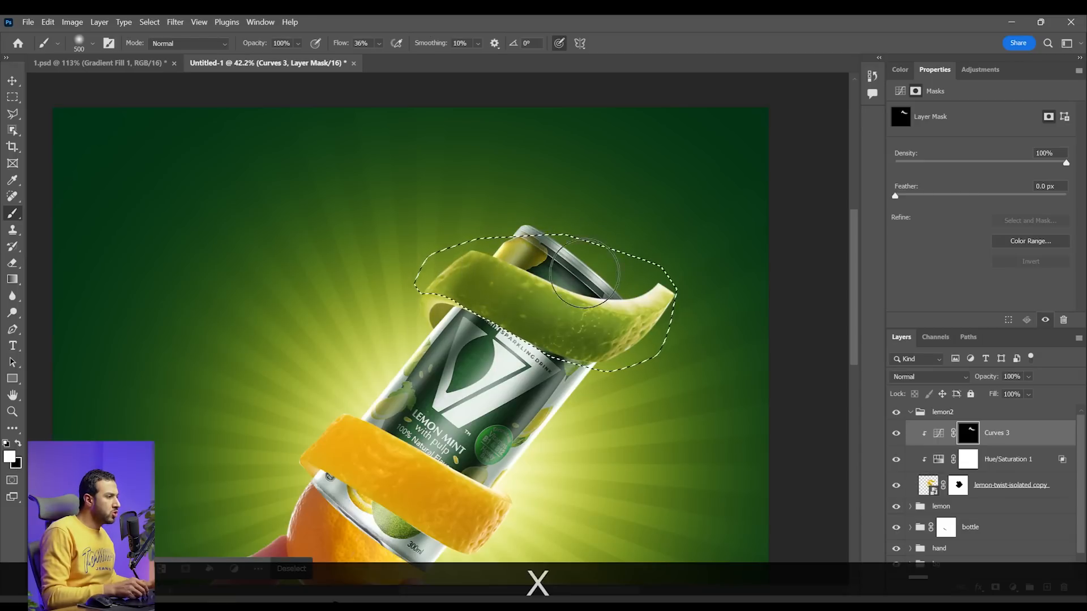
pyautogui.press('x')
pyautogui.press('space')
pyautogui.moveTo(511, 269); pyautogui.dragTo(487, 283)
pyautogui.press('b')
pyautogui.press('x')
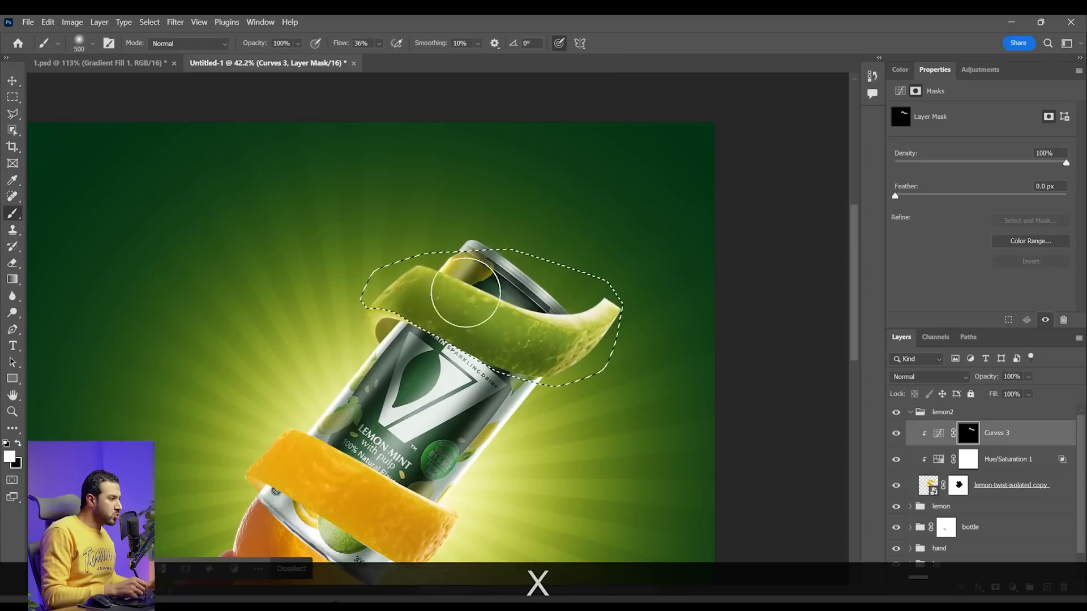
pyautogui.press('x')
pyautogui.press('x')
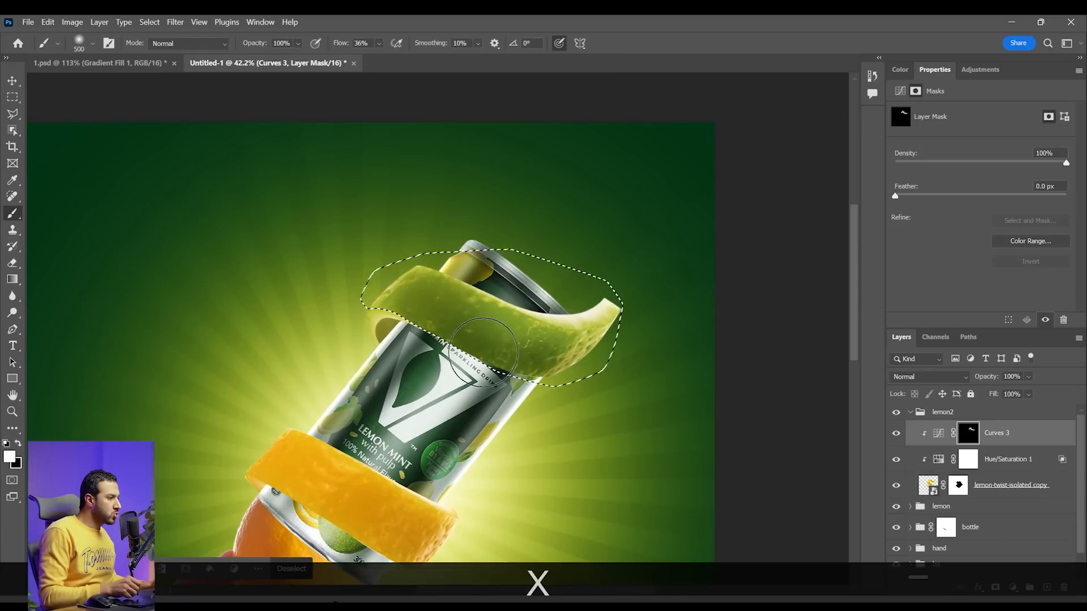
pyautogui.press('x')
# Deselect the upper peel band and blend its shading further on the Curves 3 mask with a soft brush of 500 to 800 px
pyautogui.press('x')
pyautogui.press('x')
pyautogui.press('z')
pyautogui.moveTo(561, 292); pyautogui.dragTo(532, 280)
pyautogui.hotkey('ctrl', 'd')
pyautogui.press('z')
pyautogui.moveTo(595, 298); pyautogui.dragTo(624, 303)
pyautogui.press('x')
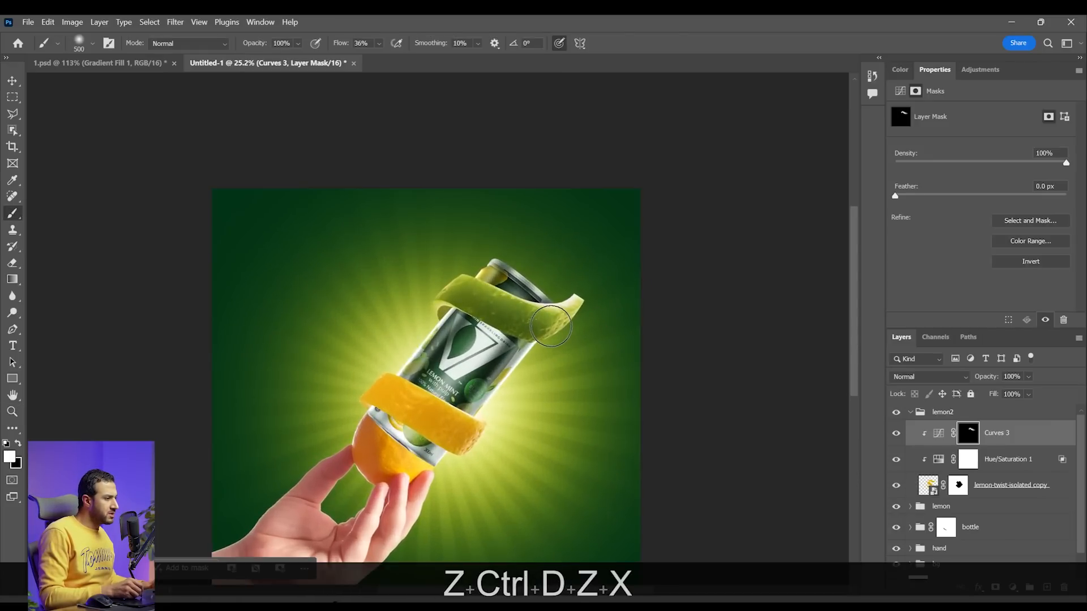
pyautogui.press('x')
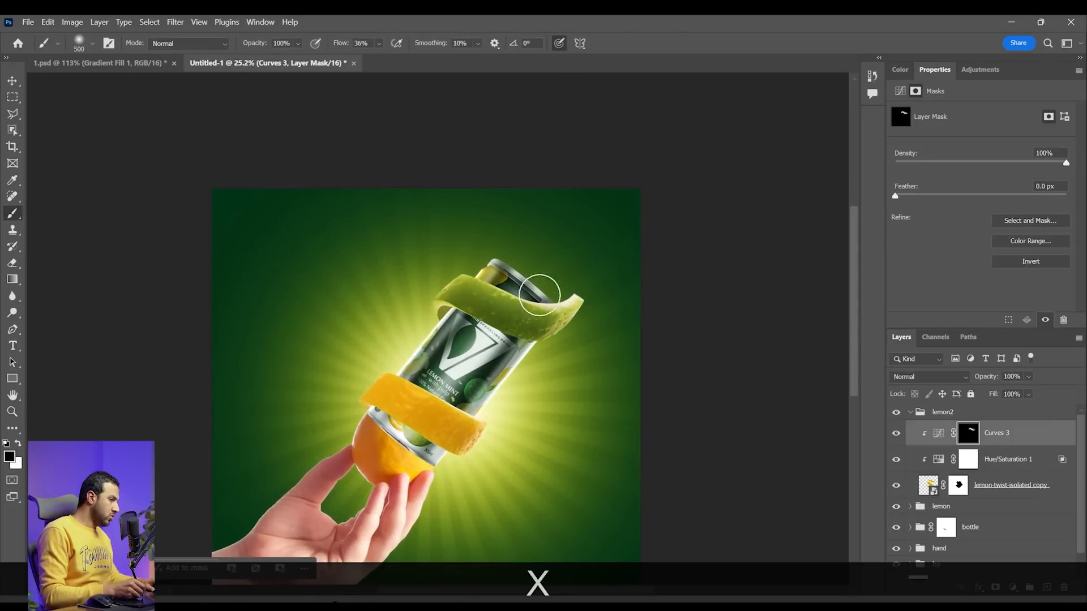
pyautogui.press('z')
pyautogui.press('space')
pyautogui.moveTo(555, 337); pyautogui.dragTo(533, 332)
pyautogui.press('z')
pyautogui.moveTo(413, 397); pyautogui.dragTo(409, 398)
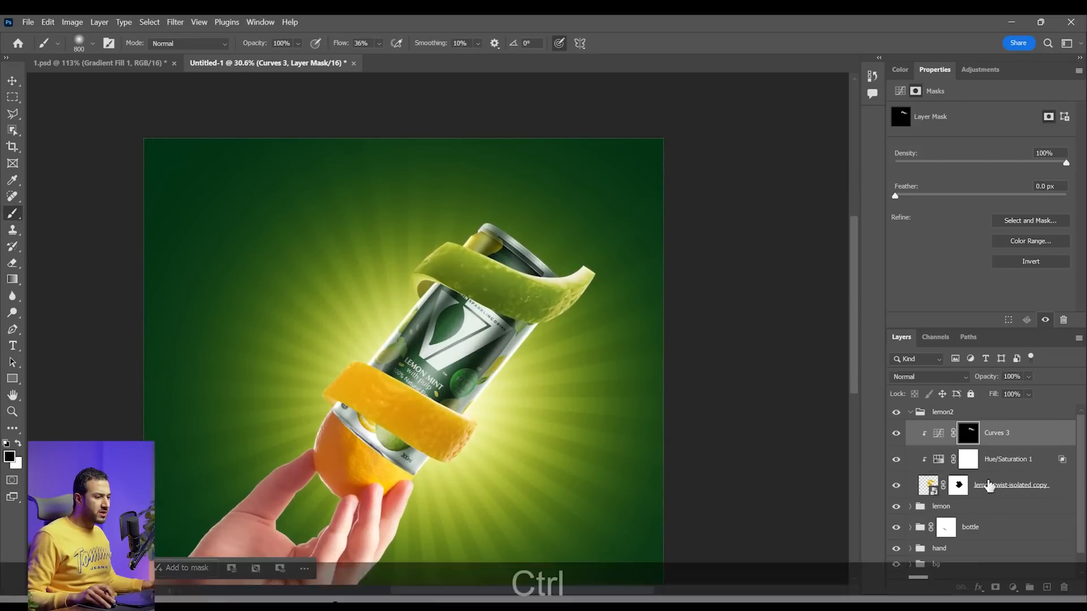
# Copy the Curves 3 and Hue/Saturation 1 adjustments into the lemon group above lemon-twist-isolated, and clip both copies to that peel layer
pyautogui.click(924, 507)
pyautogui.click(1014, 460)
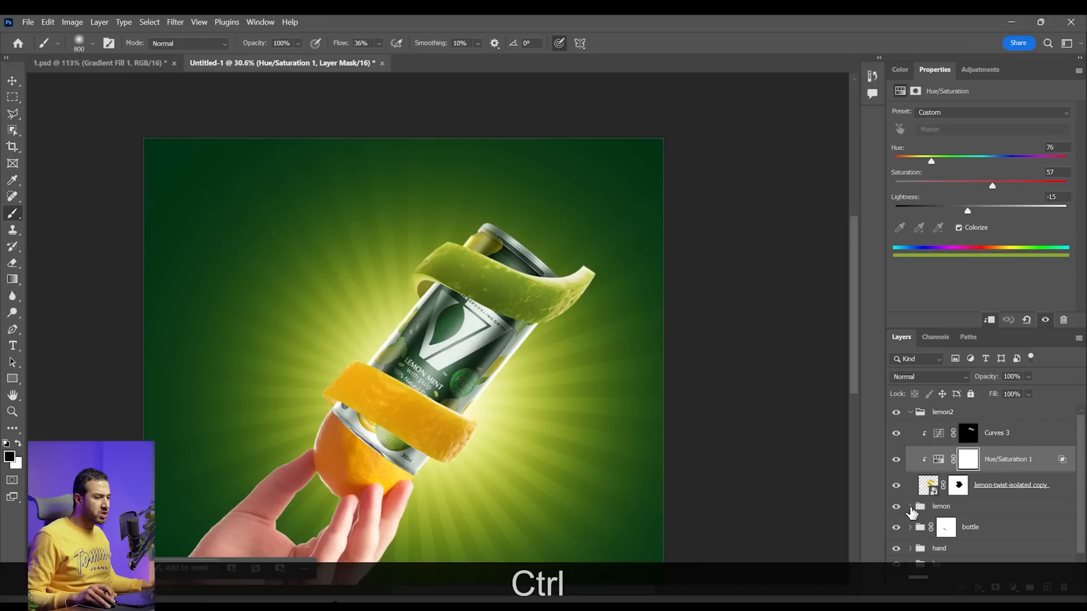
pyautogui.click(909, 507)
pyautogui.keyDown('shift'); pyautogui.click(1016, 436); pyautogui.keyUp('shift')
pyautogui.scroll(-2, 1018, 456)
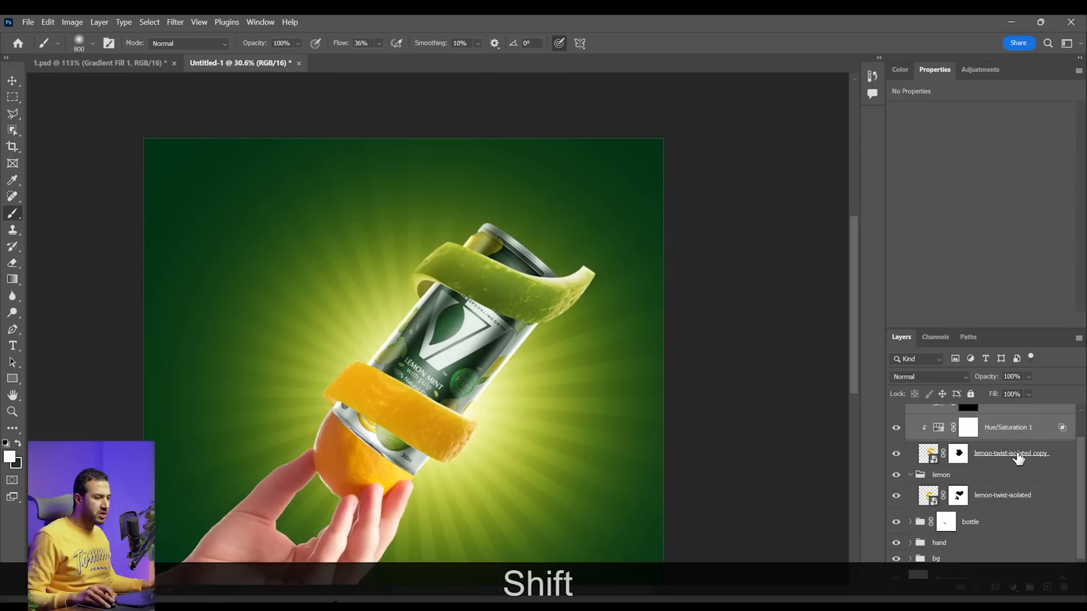
pyautogui.moveTo(1018, 434); pyautogui.dragTo(1016, 483)
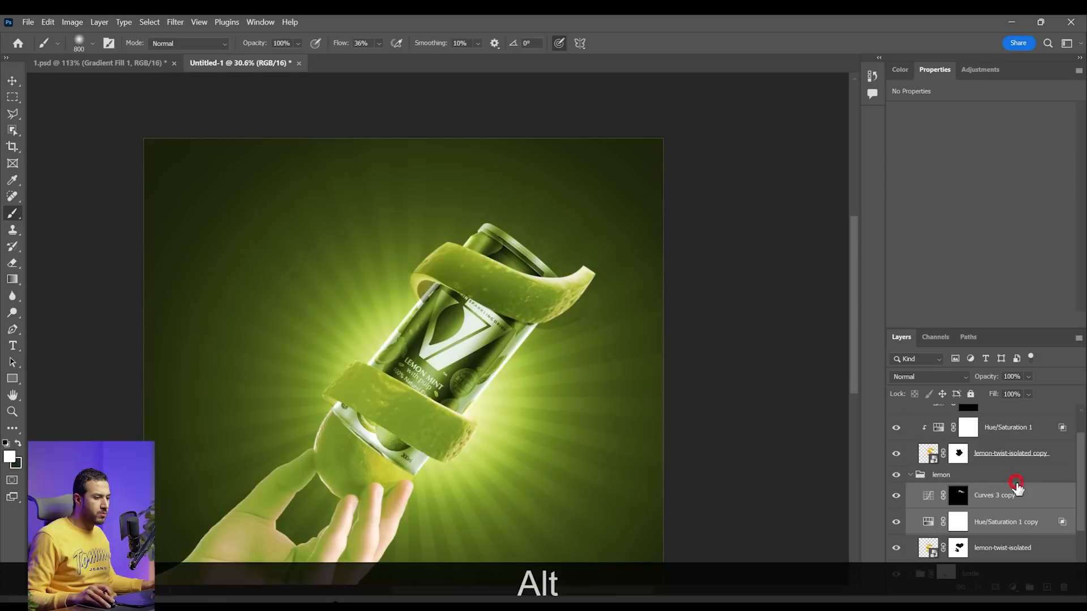
pyautogui.keyDown('alt'); pyautogui.click(997, 534); pyautogui.keyUp('alt')
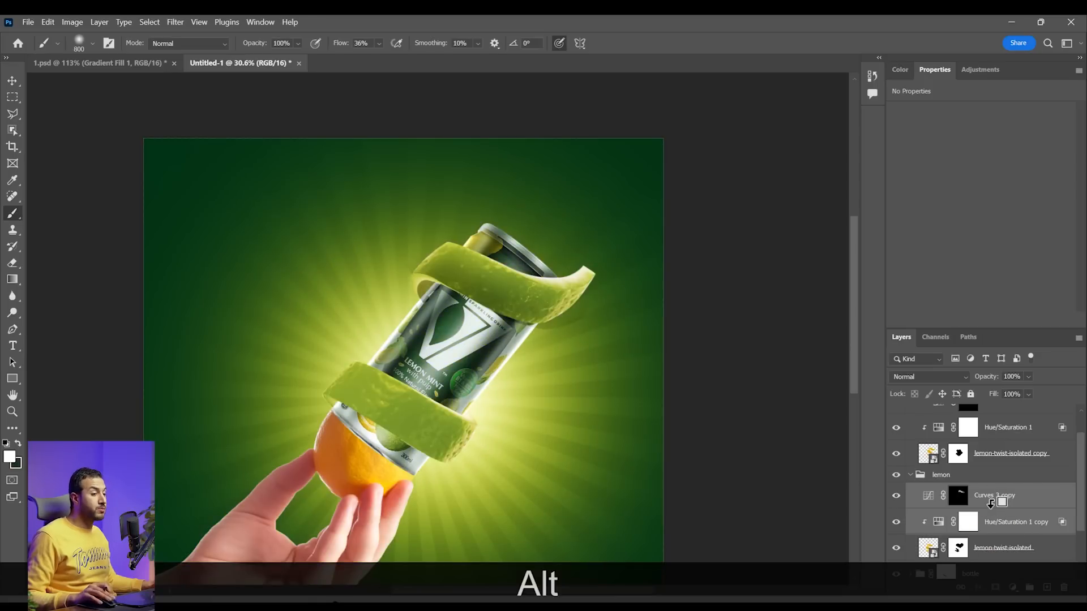
pyautogui.keyDown('alt'); pyautogui.click(990, 503); pyautogui.keyUp('alt')
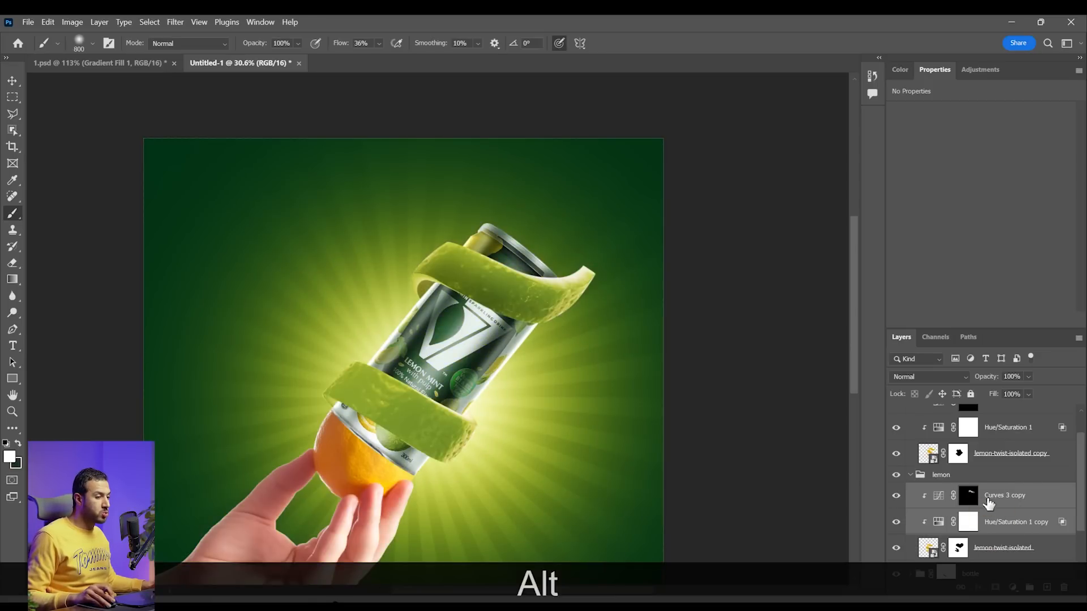
# Fill the Curves 3 copy mask with black and paint white with a 50 px soft brush over the underside of the lower peel's left end
pyautogui.click(968, 496)
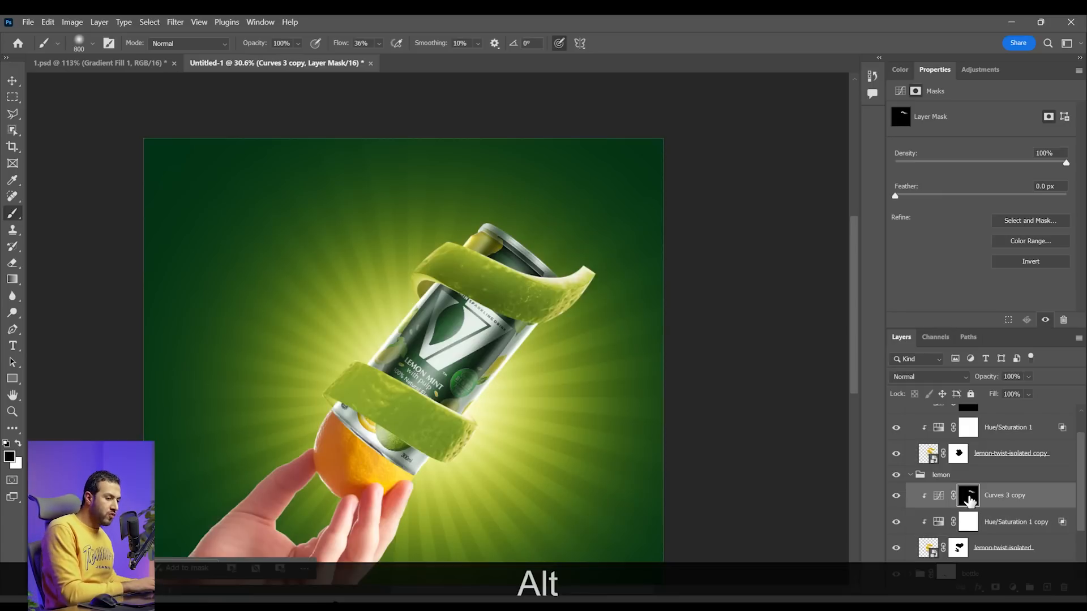
pyautogui.hotkey('alt', 'BackSpace')
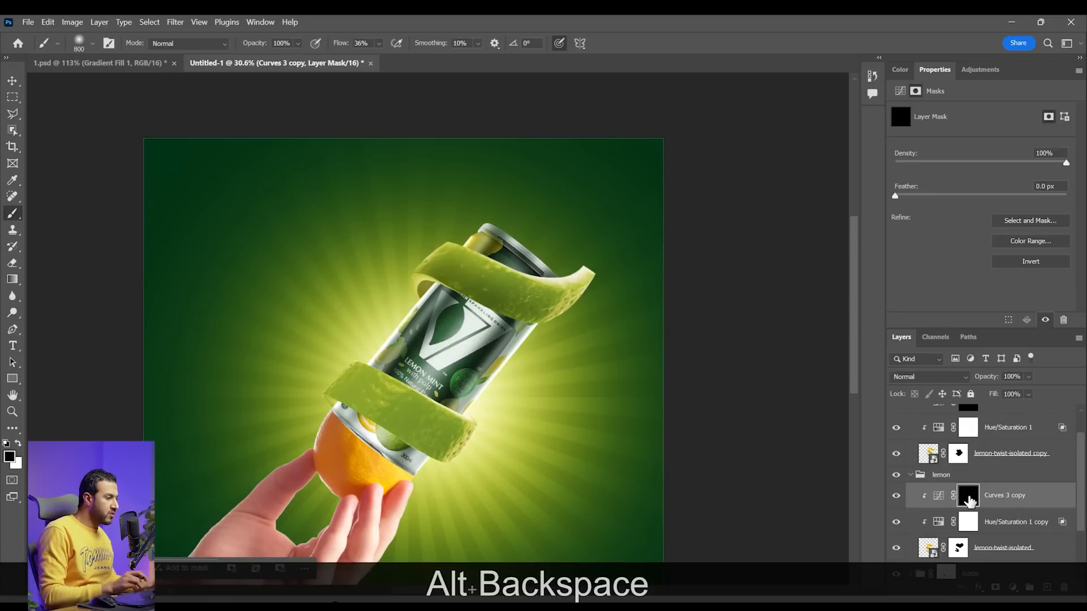
pyautogui.press('z')
pyautogui.moveTo(362, 409); pyautogui.dragTo(364, 419)
pyautogui.press('b')
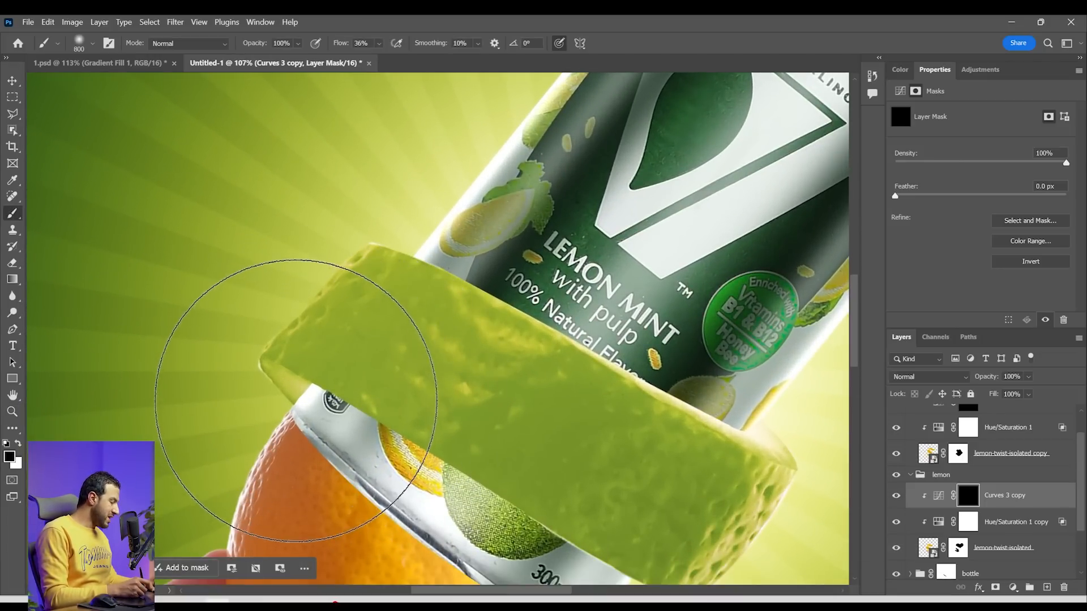
pyautogui.press('[')
pyautogui.press('[')
pyautogui.press('[')
pyautogui.press('[')
pyautogui.press('[')
pyautogui.press('[')
pyautogui.press('[')
pyautogui.press('[')
pyautogui.press('[')
pyautogui.press('[')
pyautogui.press('[')
pyautogui.press('[')
pyautogui.press('[')
pyautogui.press('[')
pyautogui.press('[')
pyautogui.press('[')
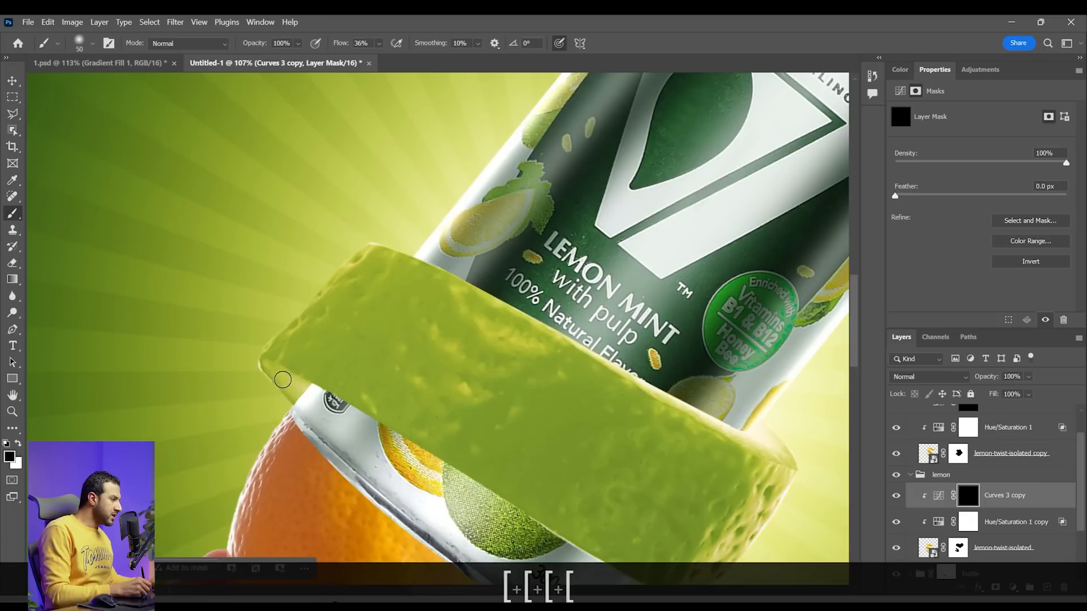
pyautogui.press('x')
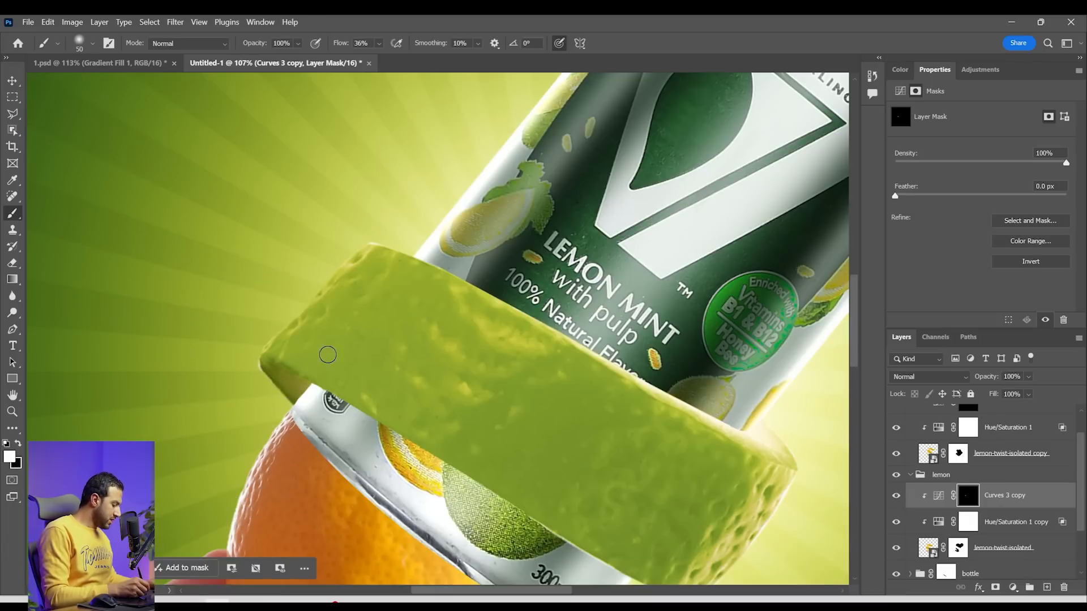
# Shade the lower peel's outer band on the Curves 3 copy mask with a soft brush enlarged to 500 px, alternating white and black
pyautogui.press(']')
pyautogui.press(']')
pyautogui.press(']')
pyautogui.press(']')
pyautogui.press(']')
pyautogui.press(']')
pyautogui.press(']')
pyautogui.press(']')
pyautogui.moveTo(352, 340); pyautogui.dragTo(418, 365)
pyautogui.press('z')
pyautogui.moveTo(612, 382)
pyautogui.mouseDown()
pyautogui.moveTo(535, 362)
pyautogui.moveTo(692, 437)
pyautogui.mouseUp()
pyautogui.press(']')
pyautogui.press(']')
pyautogui.press(']')
pyautogui.press(']')
pyautogui.press(']')
pyautogui.press('x')
pyautogui.moveTo(552, 351)
pyautogui.mouseDown()
pyautogui.moveTo(720, 419)
pyautogui.moveTo(668, 364)
pyautogui.mouseUp()
pyautogui.press('x')
# Soften the shading near the lower peel's left end by painting black on the Curves 3 copy mask with the 500 px brush
pyautogui.press('z')
pyautogui.moveTo(566, 368); pyautogui.dragTo(638, 413)
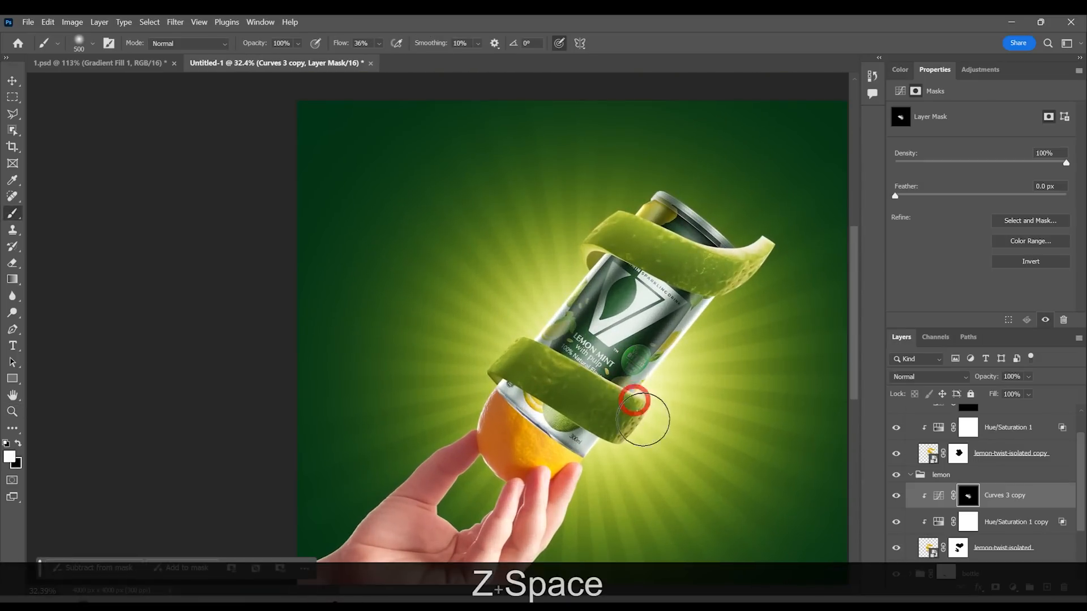
pyautogui.press('x')
pyautogui.moveTo(510, 339); pyautogui.dragTo(529, 365)
pyautogui.press('x')
pyautogui.press('z')
pyautogui.moveTo(617, 385)
pyautogui.mouseDown()
pyautogui.moveTo(668, 376)
pyautogui.moveTo(627, 375)
pyautogui.mouseUp()
pyautogui.press('z')
pyautogui.moveTo(624, 232); pyautogui.dragTo(638, 238)
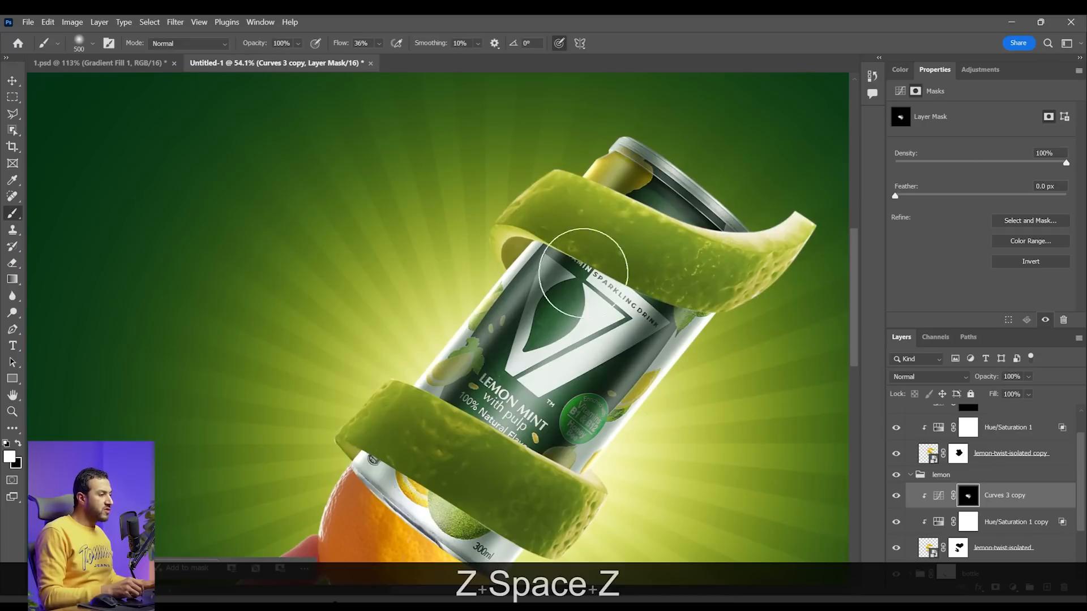
# Add a white Solid Color fill layer above Curves 2 in the bottle group and clip it to the can
pyautogui.scroll(-2, 1005, 535)
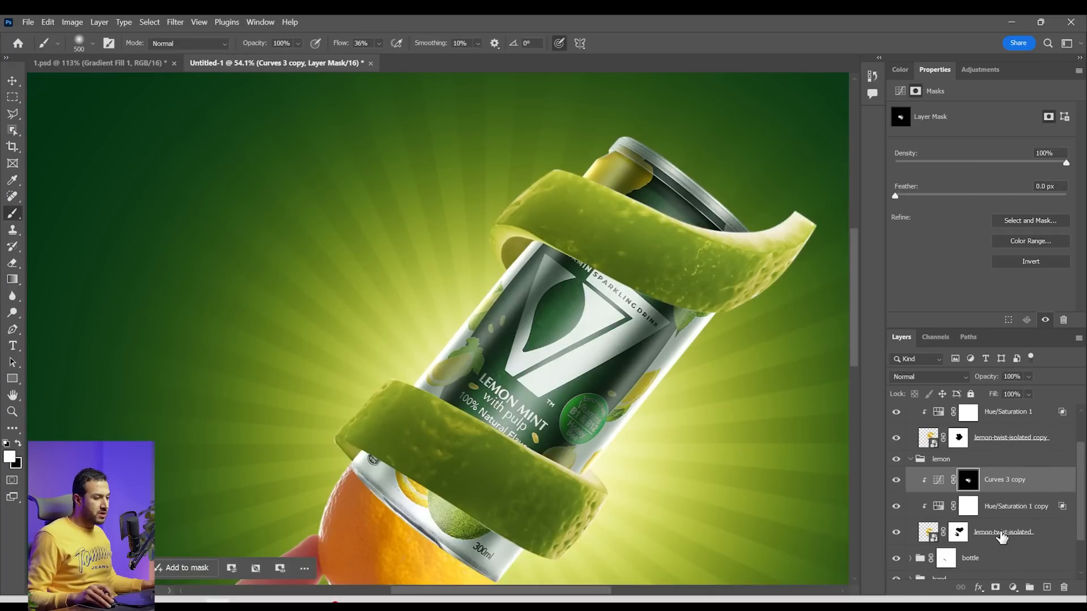
pyautogui.click(910, 526)
pyautogui.click(1010, 554)
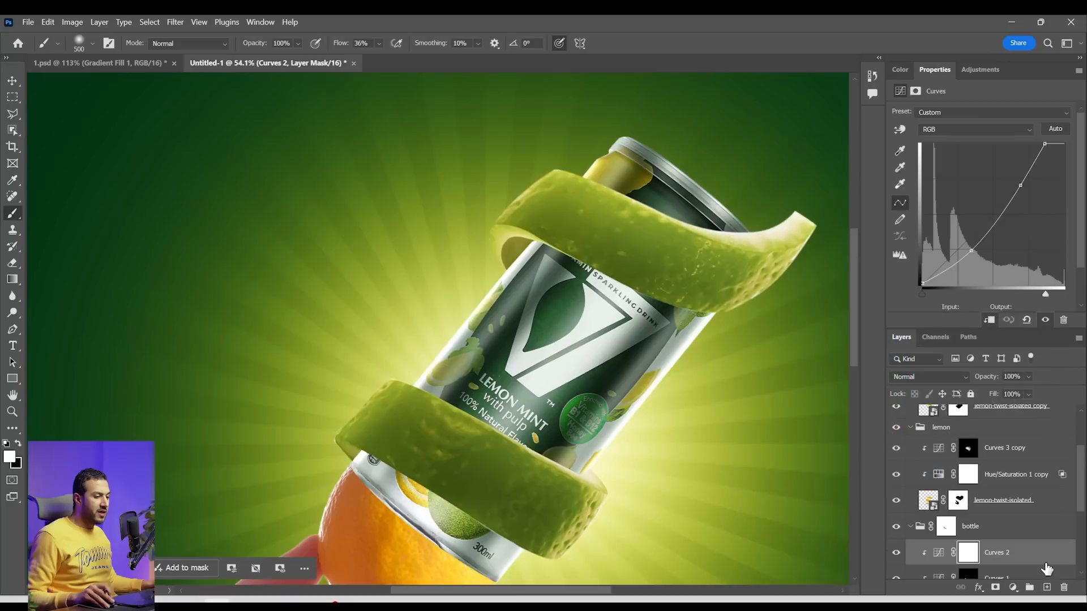
pyautogui.click(1014, 589)
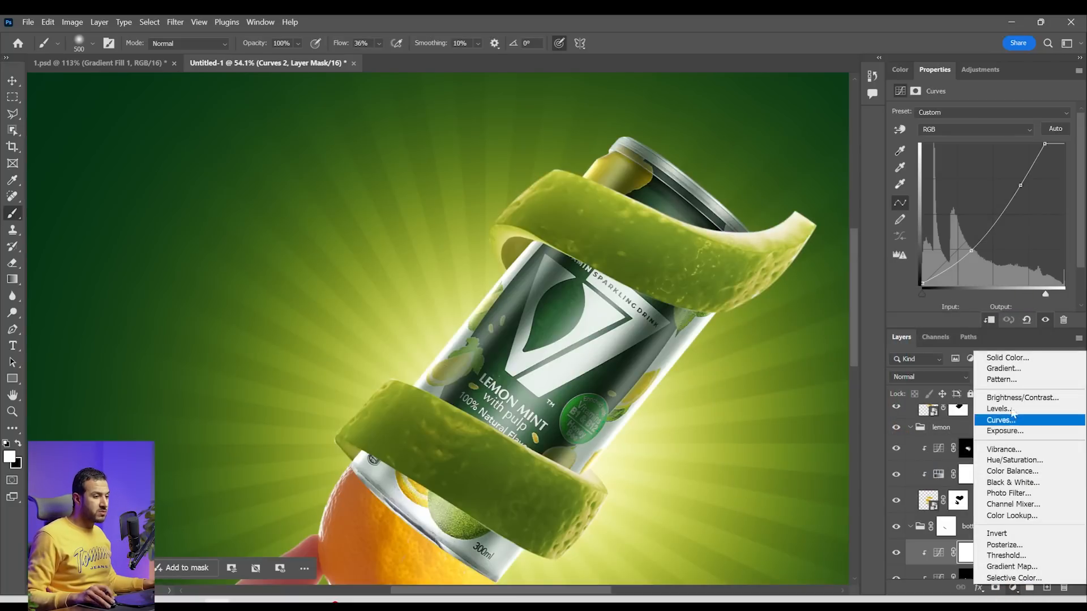
pyautogui.click(1007, 358)
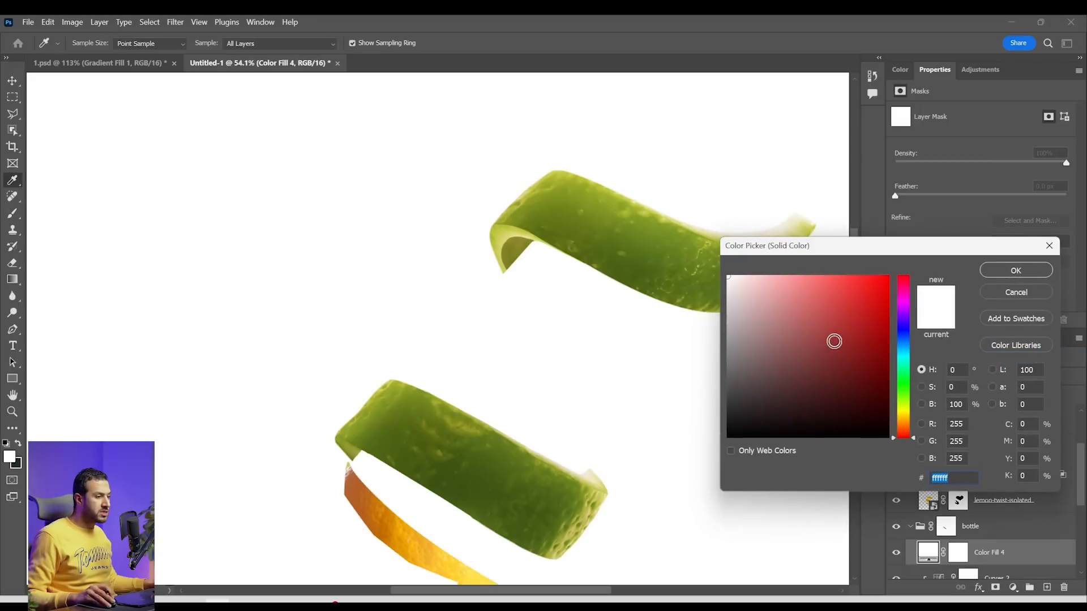
pyautogui.click(900, 390)
pyautogui.click(1010, 271)
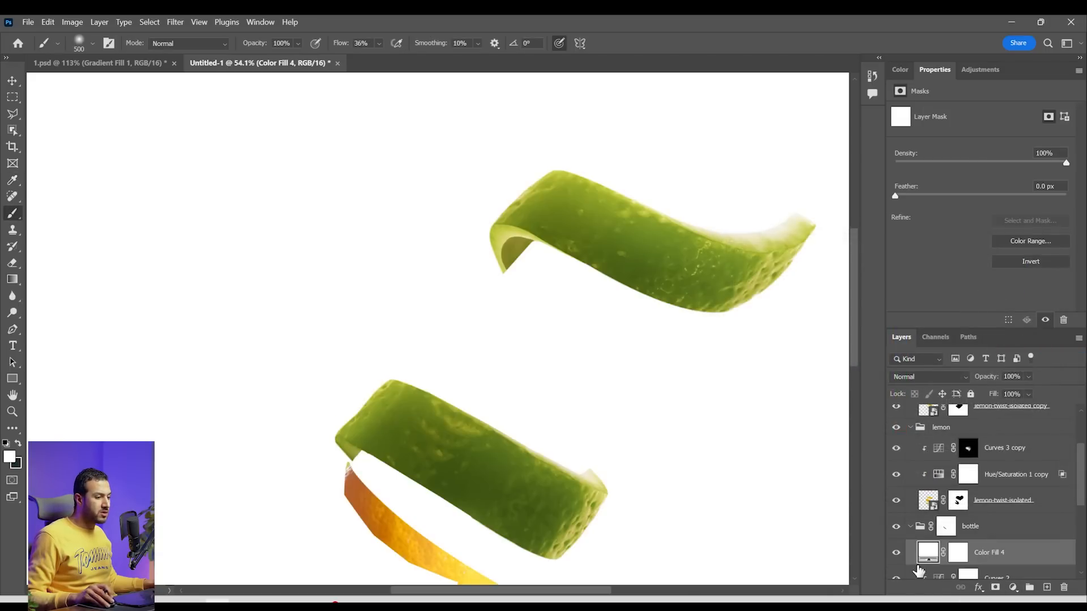
pyautogui.keyDown('alt'); pyautogui.click(930, 550); pyautogui.keyUp('alt')
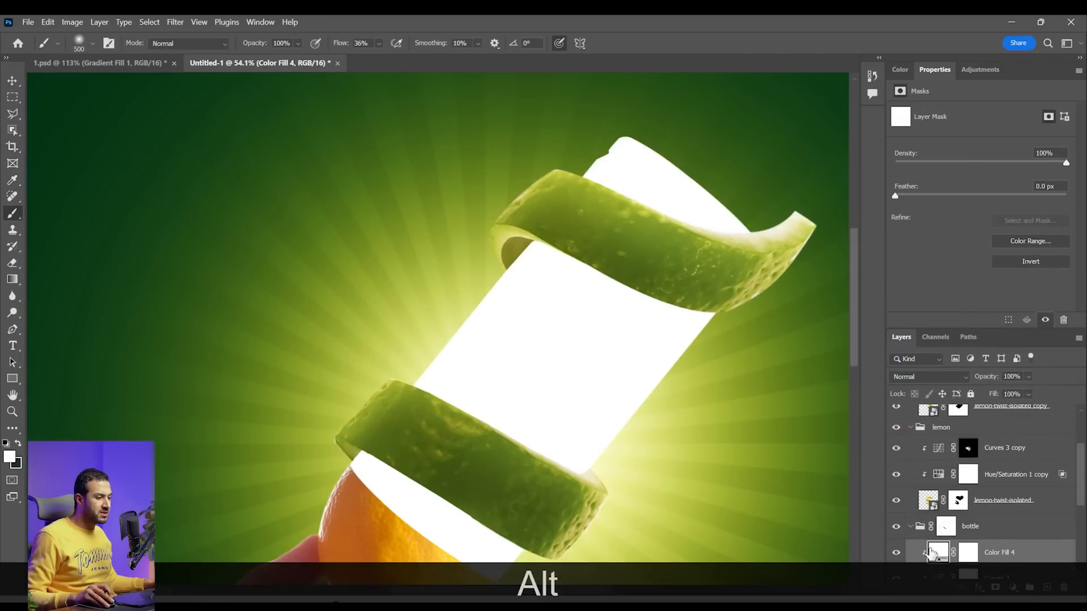
# Recolor Color Fill 4 to the dark green #101f13 sampled from the can's label, hiding the fill while sampling
pyautogui.click(896, 553)
pyautogui.doubleClick(939, 552)
pyautogui.click(617, 373)
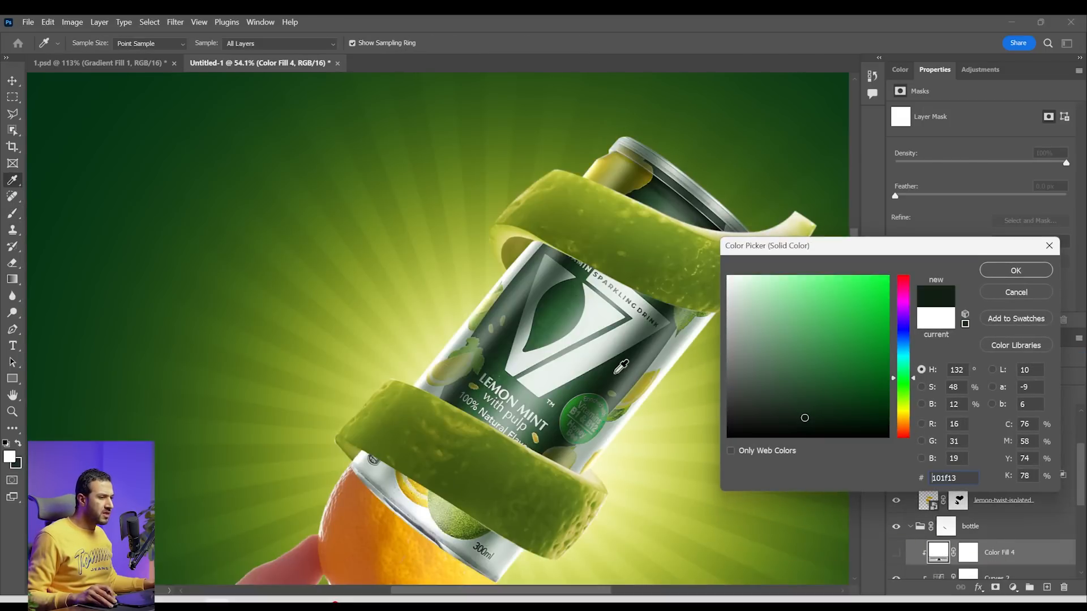
pyautogui.click(617, 373)
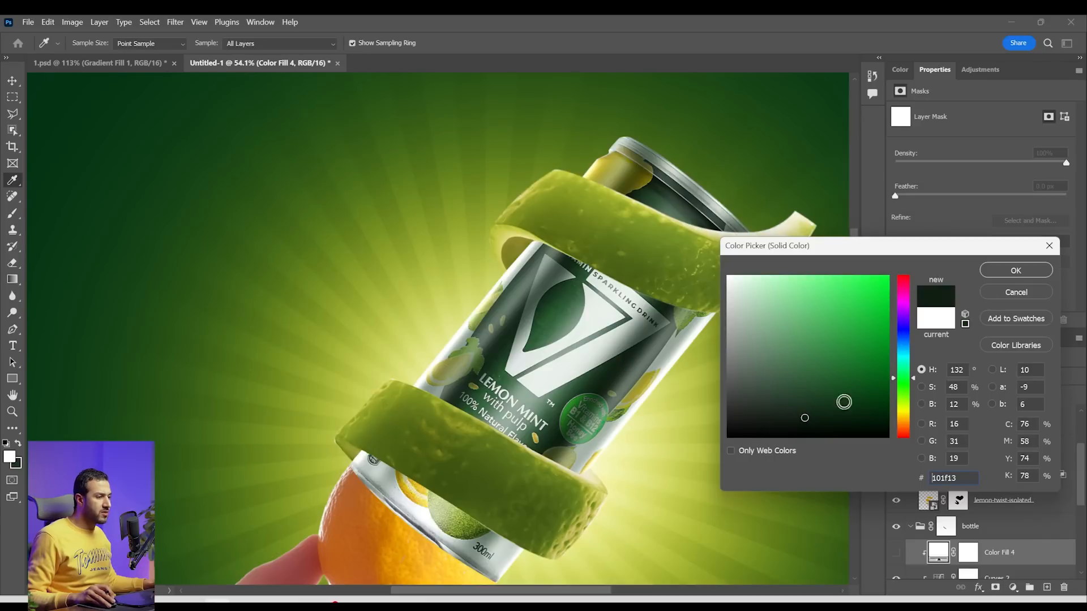
pyautogui.click(1021, 272)
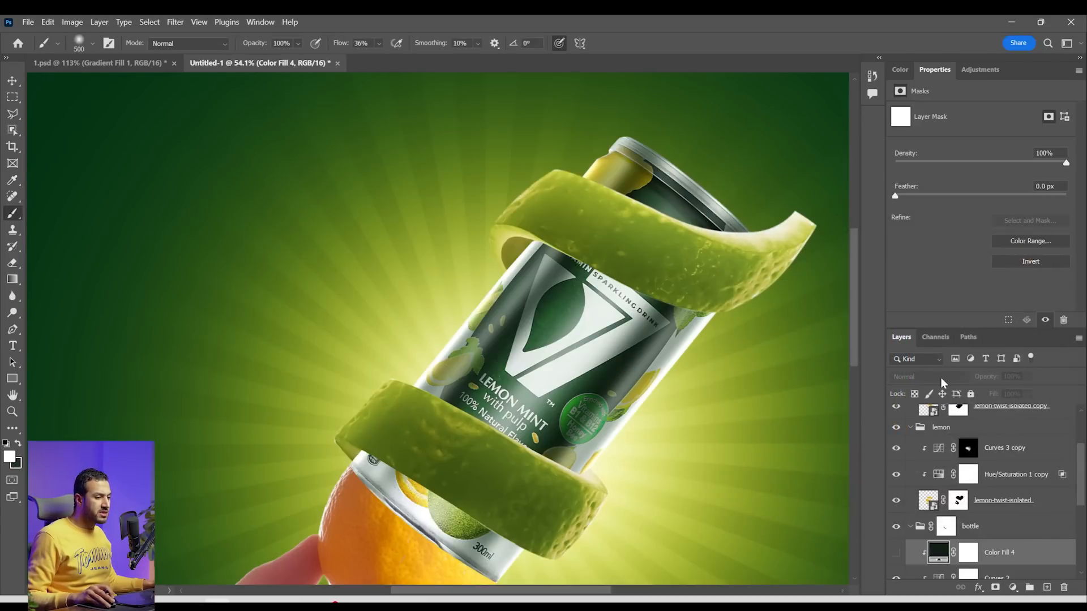
pyautogui.click(896, 553)
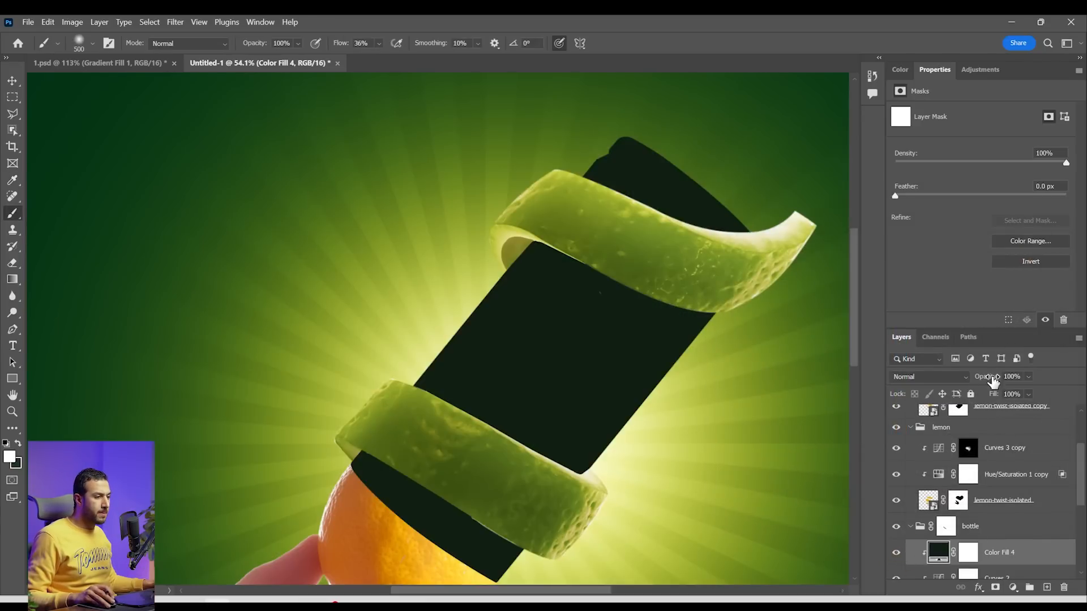
# Set Color Fill 4 to Multiply and invert its layer mask to black
pyautogui.click(960, 379)
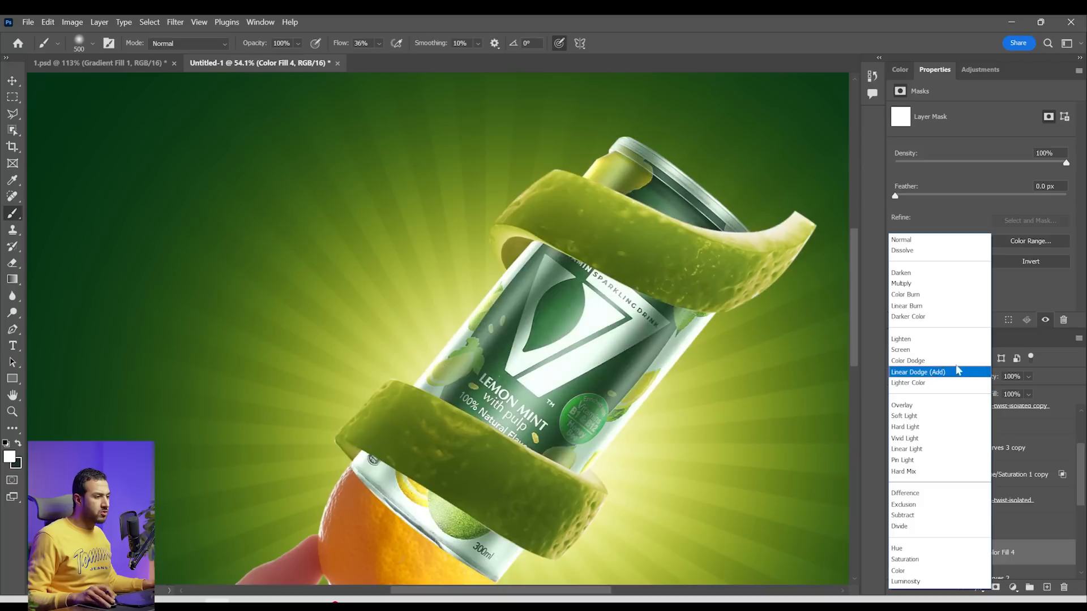
pyautogui.click(945, 286)
pyautogui.click(969, 554)
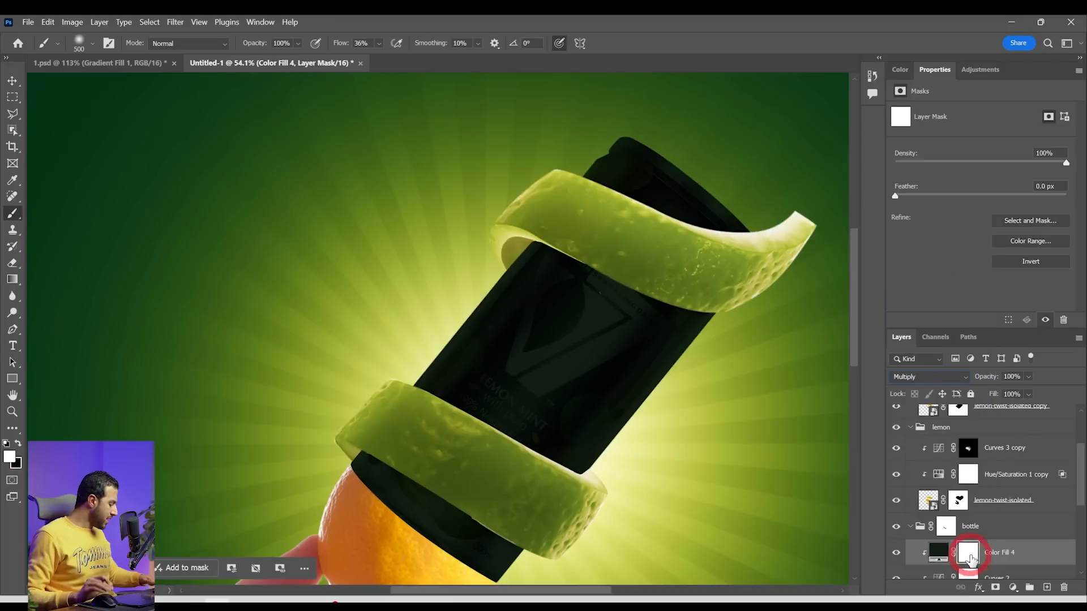
pyautogui.hotkey('ctrl', 'i')
# Reduce the mask brush to 50 px and frame the can's left edge inside the upper peel's loop
pyautogui.press('z')
pyautogui.press('z')
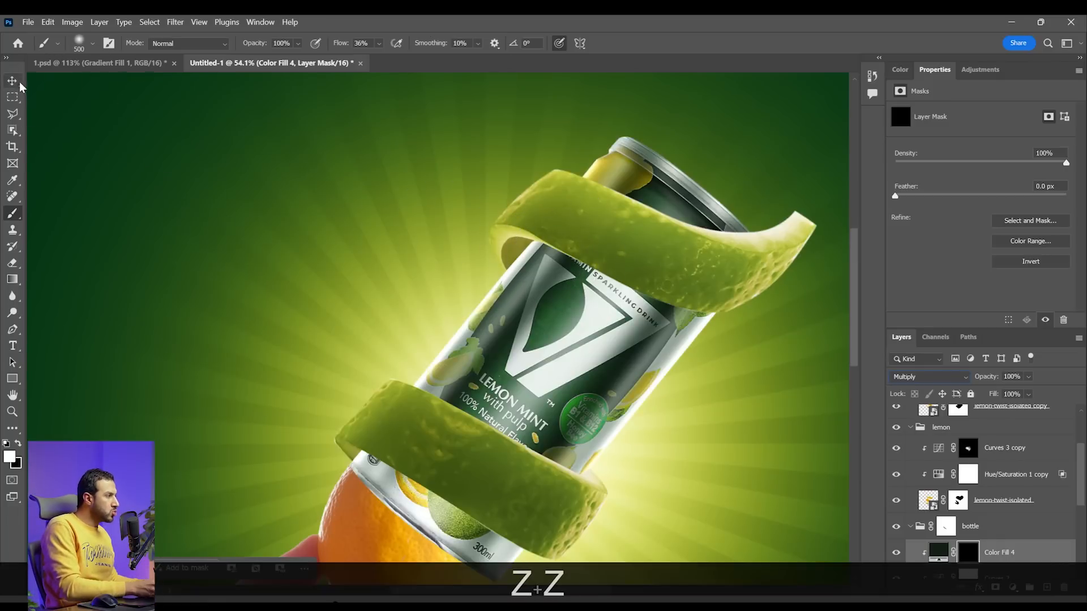
pyautogui.press('z')
pyautogui.moveTo(453, 209)
pyautogui.mouseDown()
pyautogui.moveTo(615, 263)
pyautogui.moveTo(509, 276)
pyautogui.mouseUp()
pyautogui.press('z')
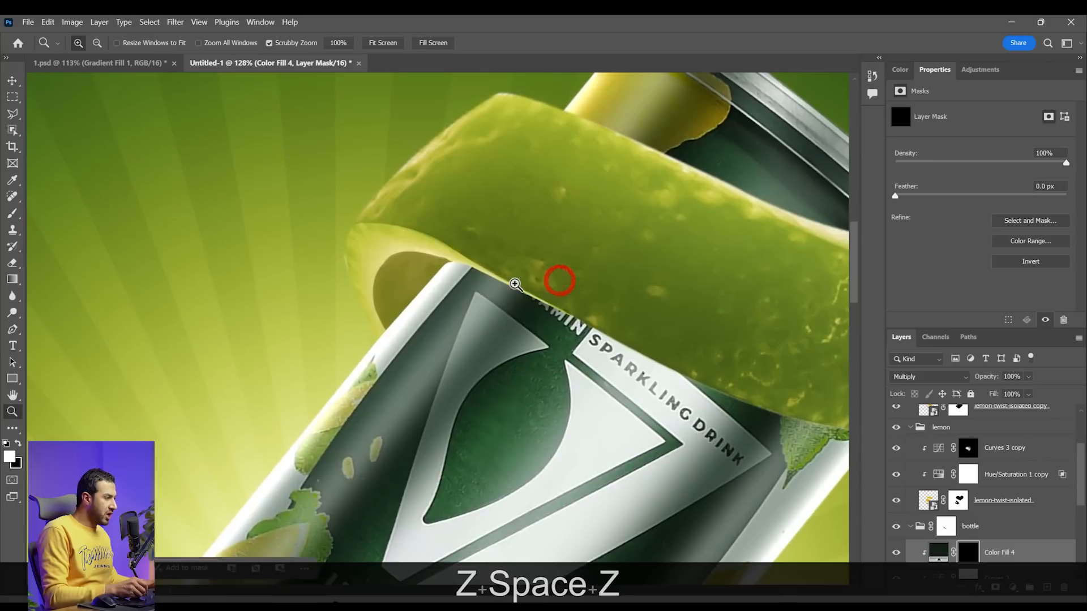
pyautogui.press('b')
pyautogui.press('[')
pyautogui.press('[')
pyautogui.press('[')
pyautogui.press('[')
pyautogui.press('[')
pyautogui.press('[')
pyautogui.press('[')
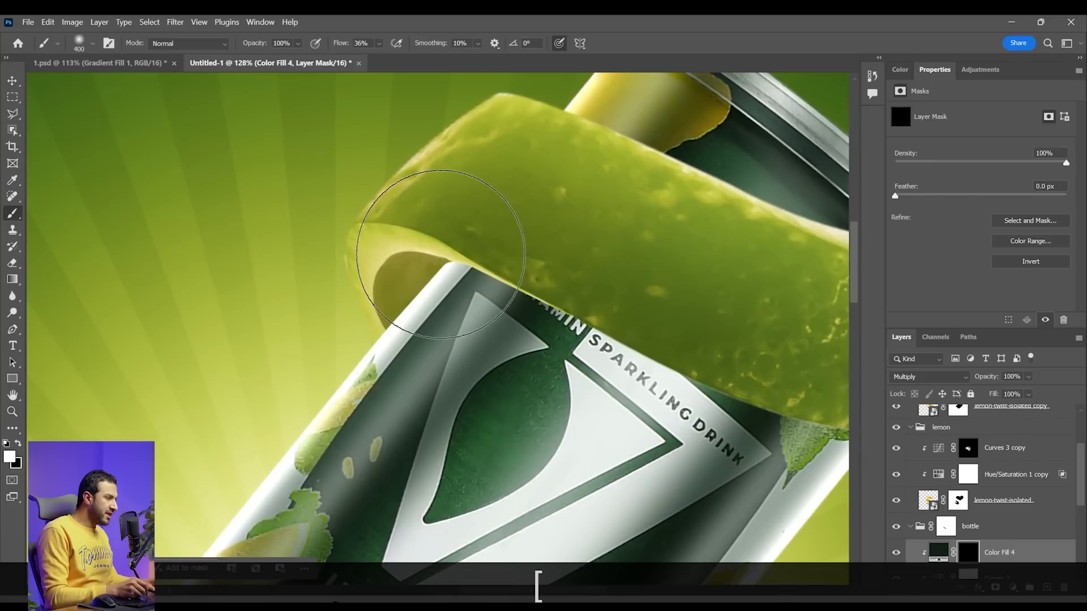
pyautogui.press('[')
pyautogui.press('[')
pyautogui.press('[')
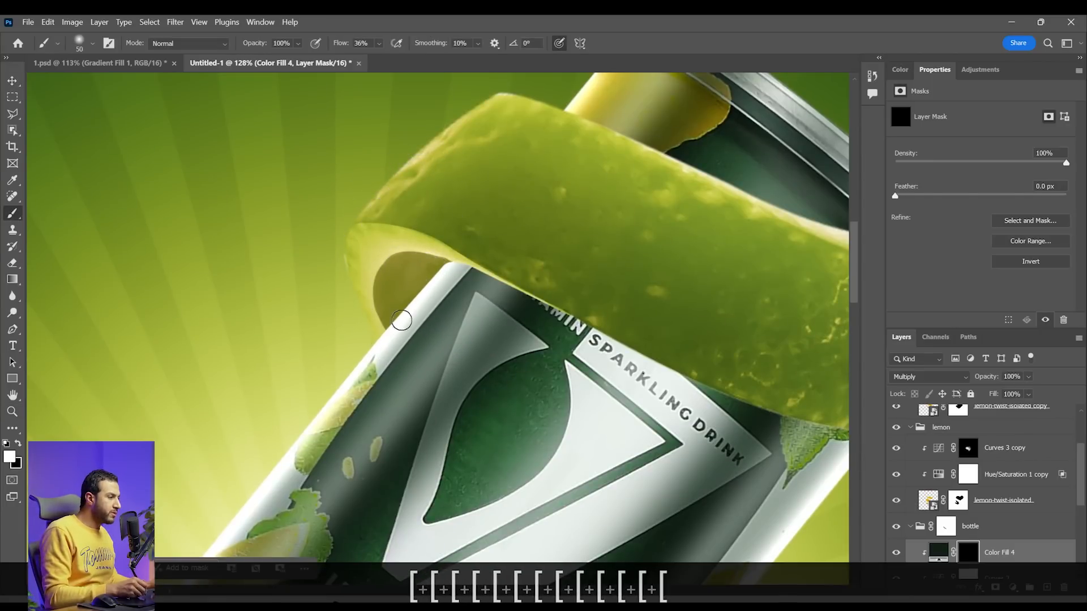
pyautogui.press('z')
pyautogui.moveTo(426, 328); pyautogui.dragTo(440, 301)
pyautogui.press('b')
pyautogui.press('F3')
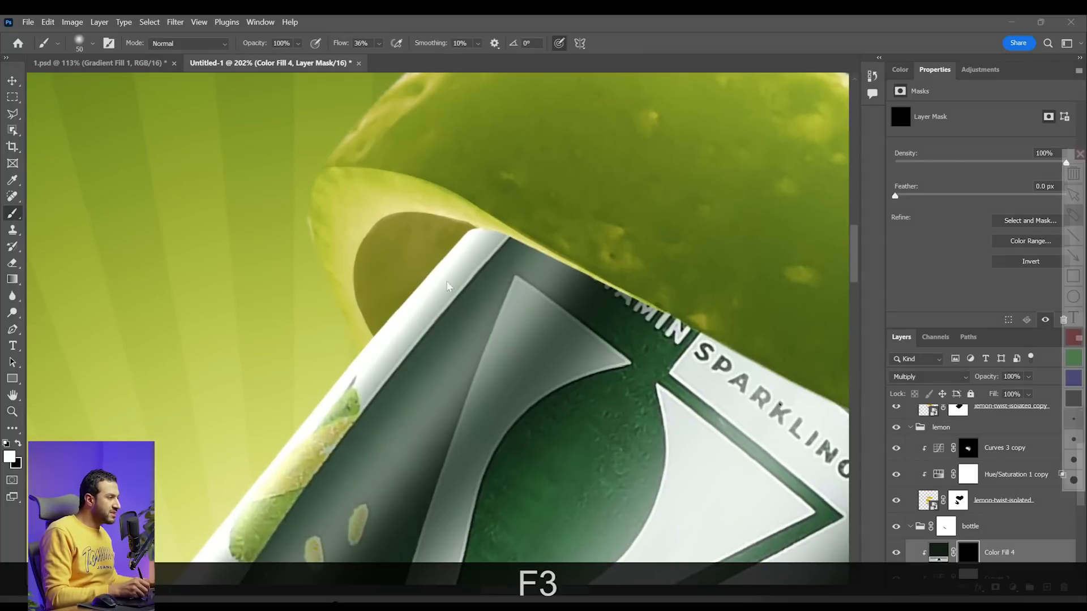
pyautogui.moveTo(428, 289); pyautogui.dragTo(387, 332)
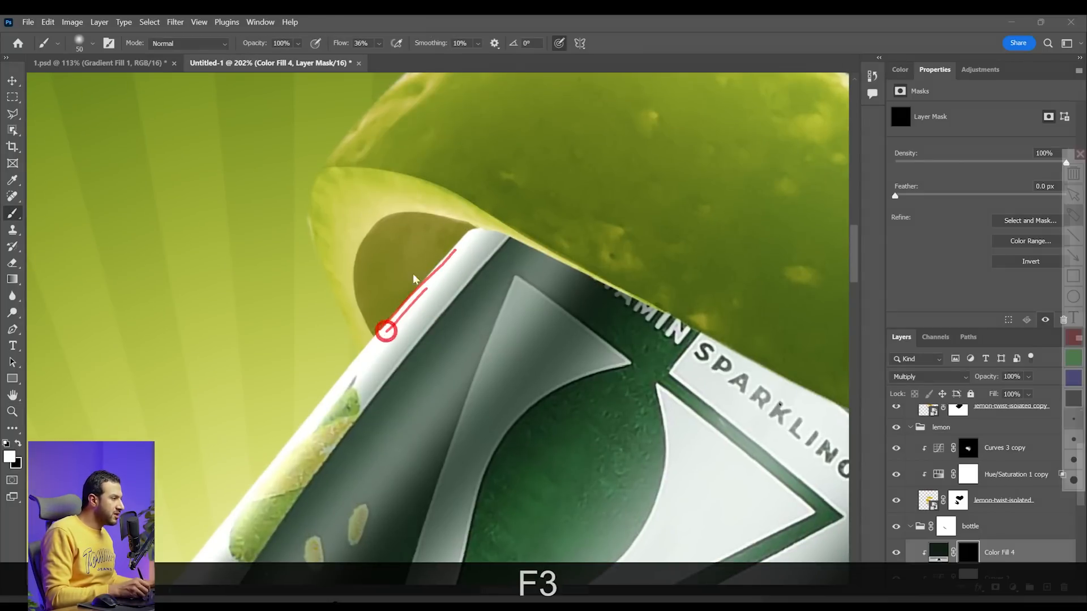
pyautogui.moveTo(434, 233); pyautogui.dragTo(384, 280)
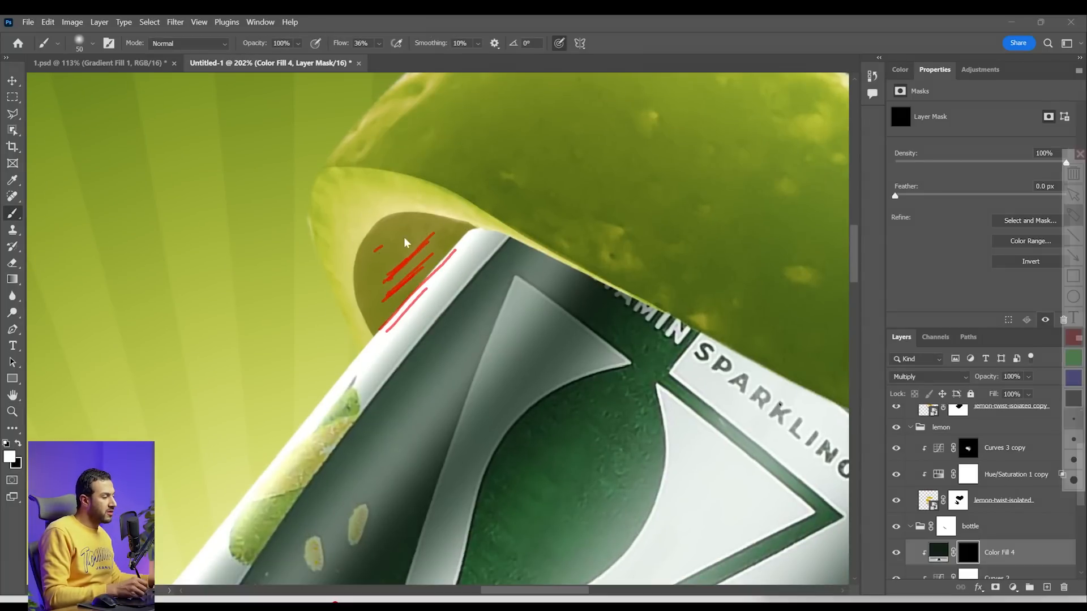
pyautogui.press('Escape')
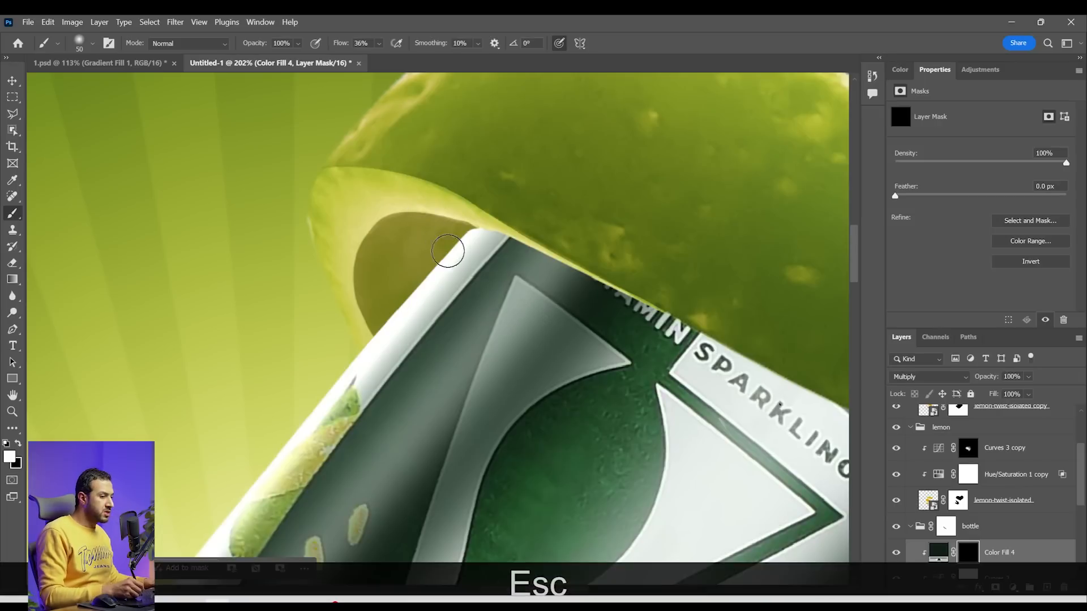
# Paint white on the Color Fill 4 mask with a 30 px brush along the can's left edge inside the upper peel's loop
pyautogui.press('[')
pyautogui.press('[')
pyautogui.press('[')
pyautogui.press('[')
pyautogui.press('z')
pyautogui.moveTo(431, 281); pyautogui.dragTo(453, 284)
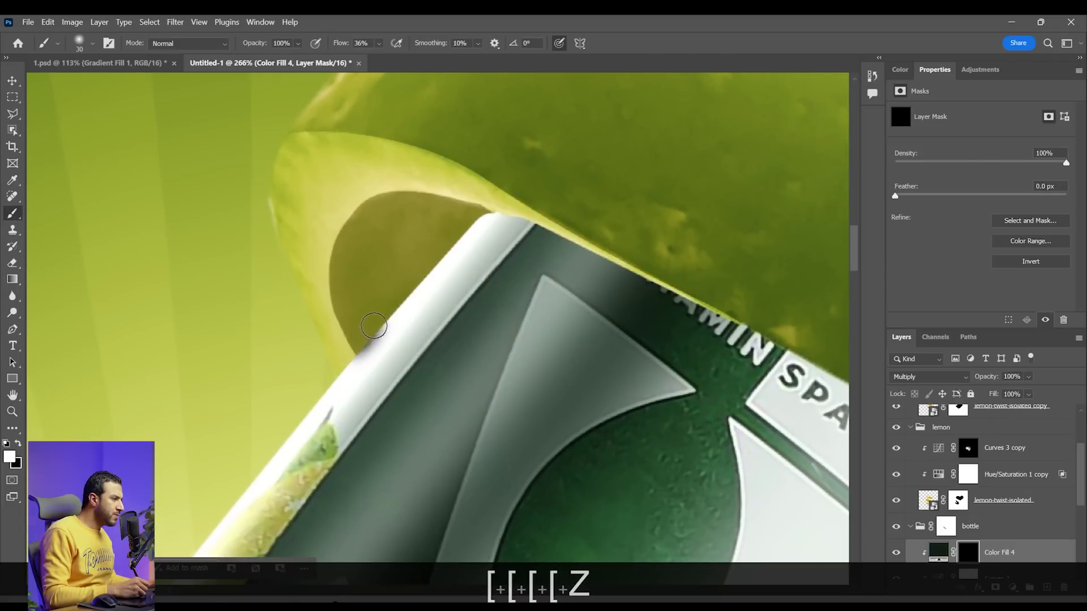
pyautogui.moveTo(337, 366)
pyautogui.mouseDown()
pyautogui.moveTo(493, 189)
pyautogui.moveTo(371, 341)
pyautogui.mouseUp()
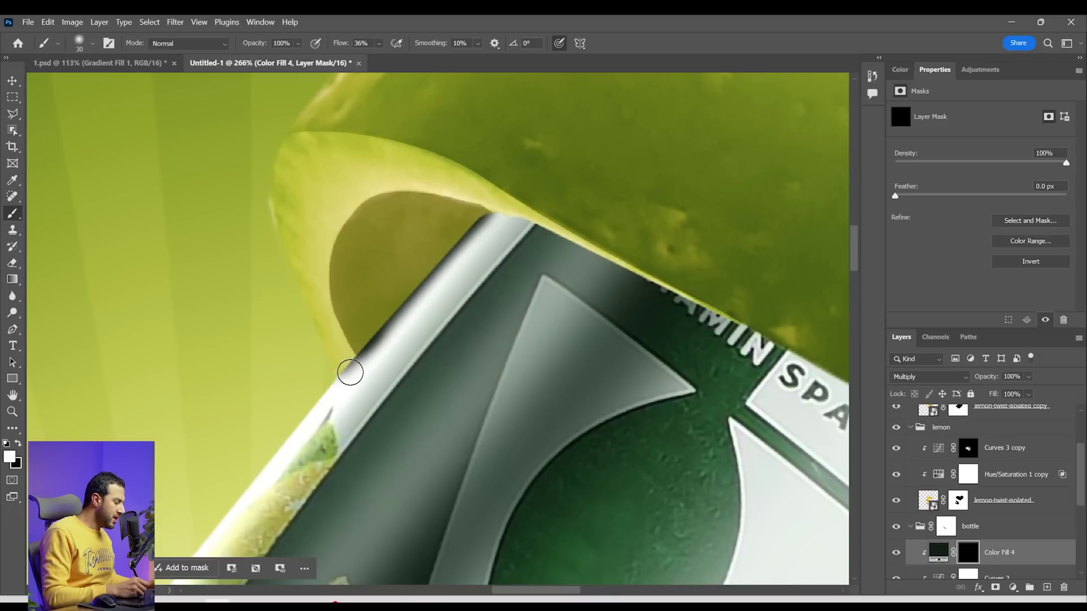
# Trim the lower end of the can-edge shadow by painting black on the Color Fill 4 mask with a 9 px brush
pyautogui.press('x')
pyautogui.press('[')
pyautogui.press('[')
pyautogui.press('[')
pyautogui.press('[')
pyautogui.press('[')
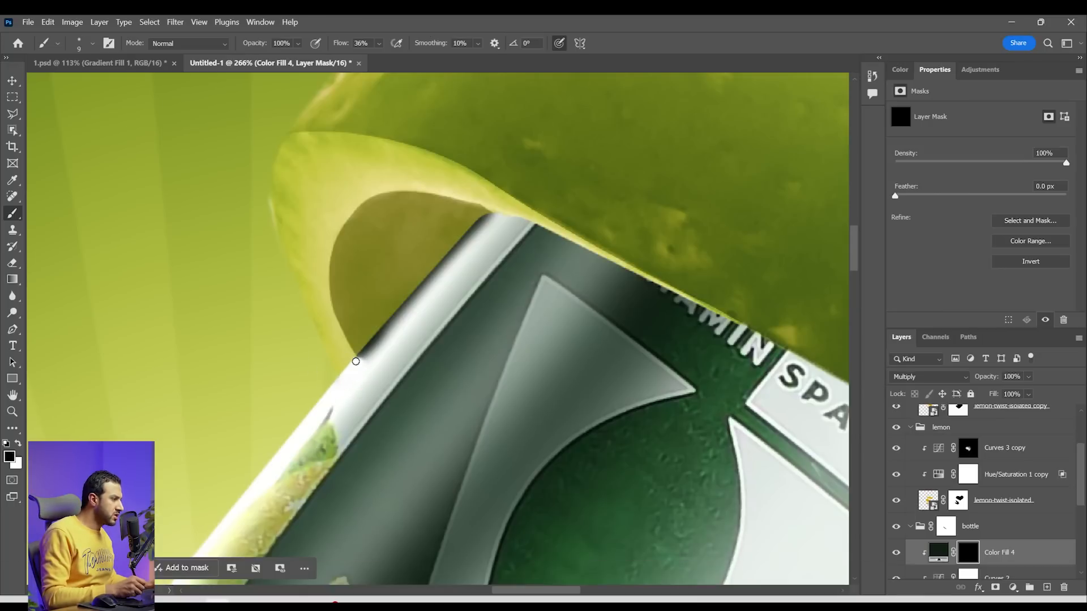
# Paint a contact shadow on the can along the upper peel's lower edge, using white at 35 px on the Color Fill 4 mask
pyautogui.press('z')
pyautogui.moveTo(456, 366); pyautogui.dragTo(446, 335)
pyautogui.press('space')
pyautogui.moveTo(483, 304); pyautogui.dragTo(418, 342)
pyautogui.press('b')
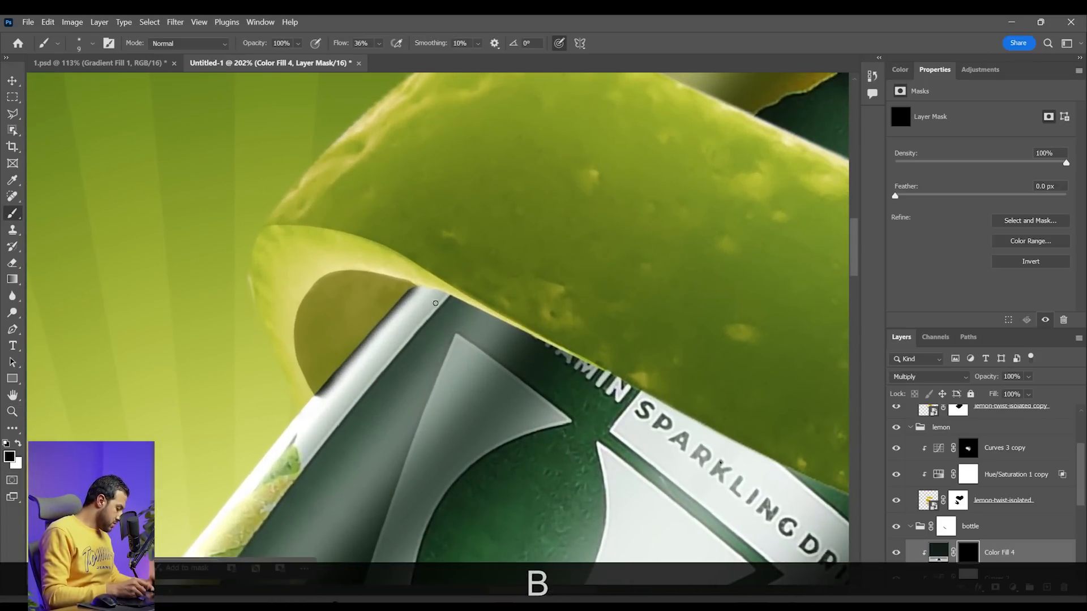
pyautogui.press(']')
pyautogui.press(']')
pyautogui.press(']')
pyautogui.press(']')
pyautogui.press(']')
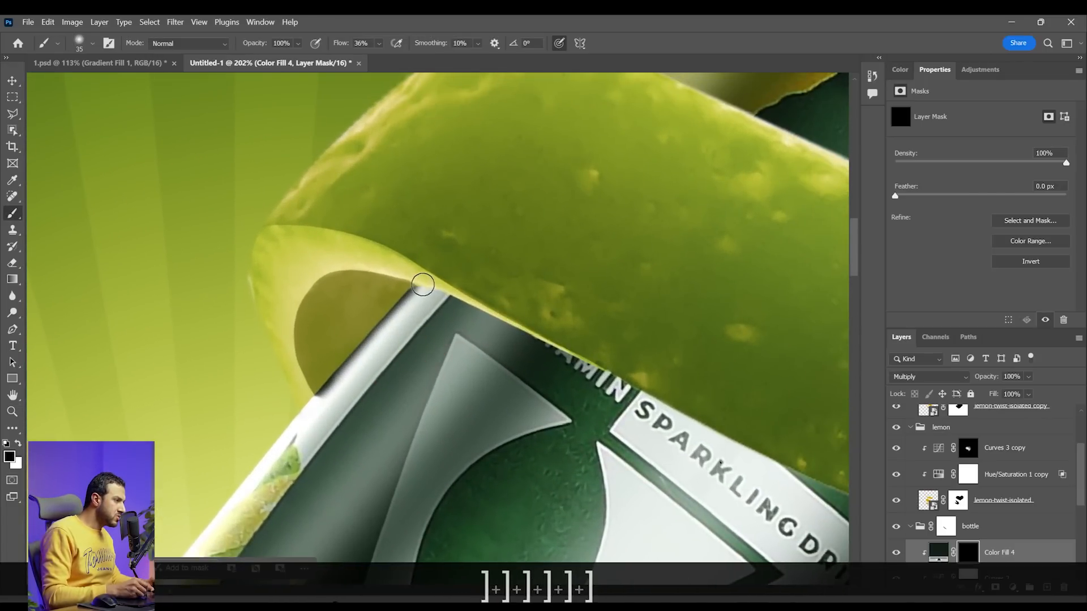
pyautogui.press('x')
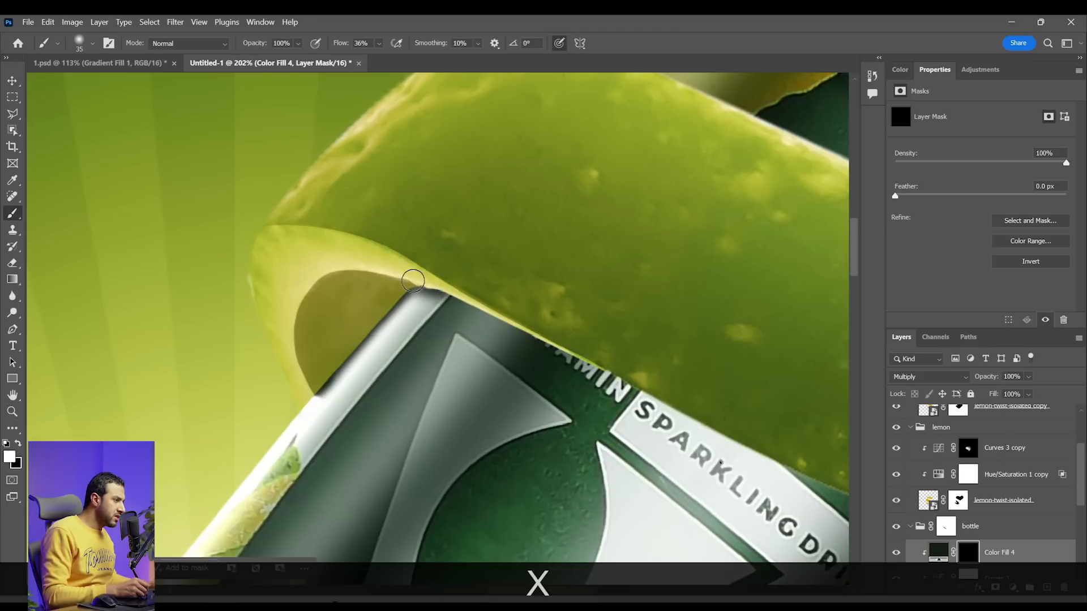
pyautogui.moveTo(454, 285); pyautogui.dragTo(484, 303)
pyautogui.press('z')
pyautogui.moveTo(507, 320)
pyautogui.mouseDown()
pyautogui.moveTo(449, 312)
pyautogui.moveTo(478, 311)
pyautogui.mouseUp()
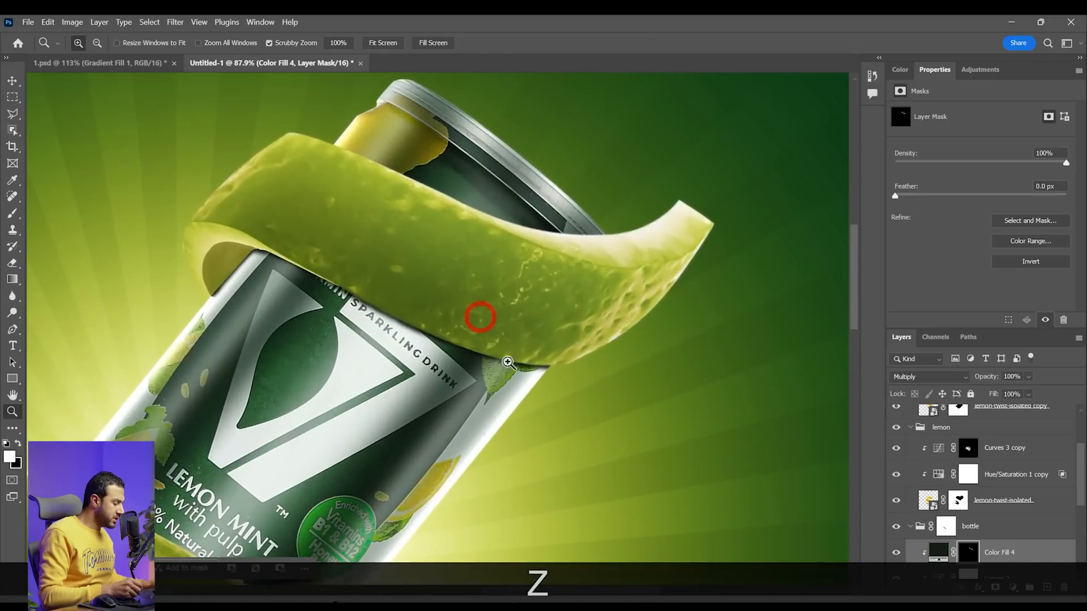
# Lower the brush flow to 22% and paint white at 150 px on the Color Fill 4 mask near the can's upper-left edge
pyautogui.press(']')
pyautogui.press(']')
pyautogui.press(']')
pyautogui.press(']')
pyautogui.press(']')
pyautogui.press(']')
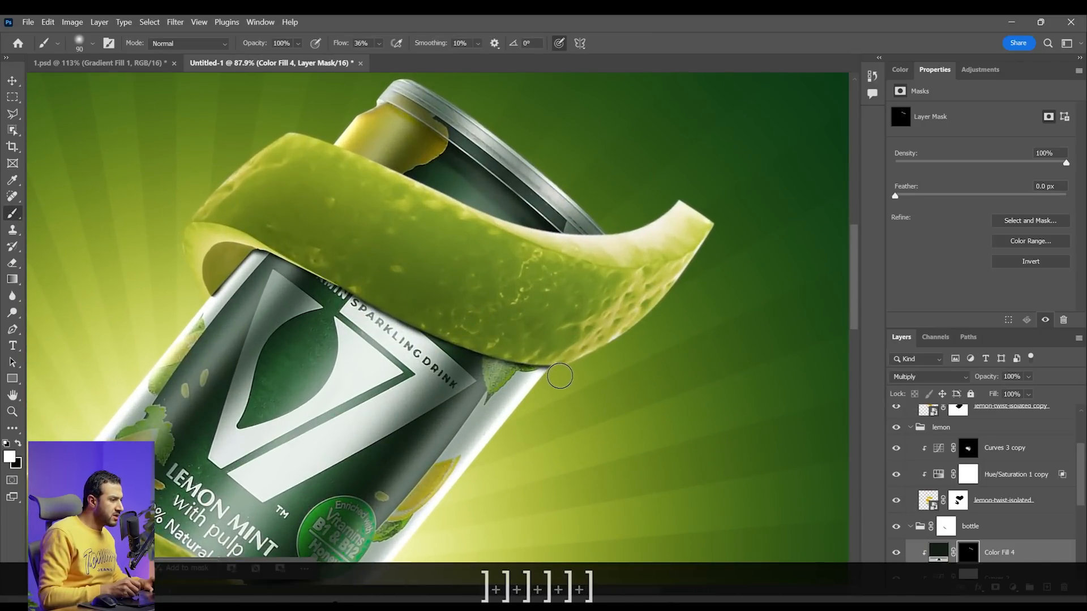
pyautogui.press('x')
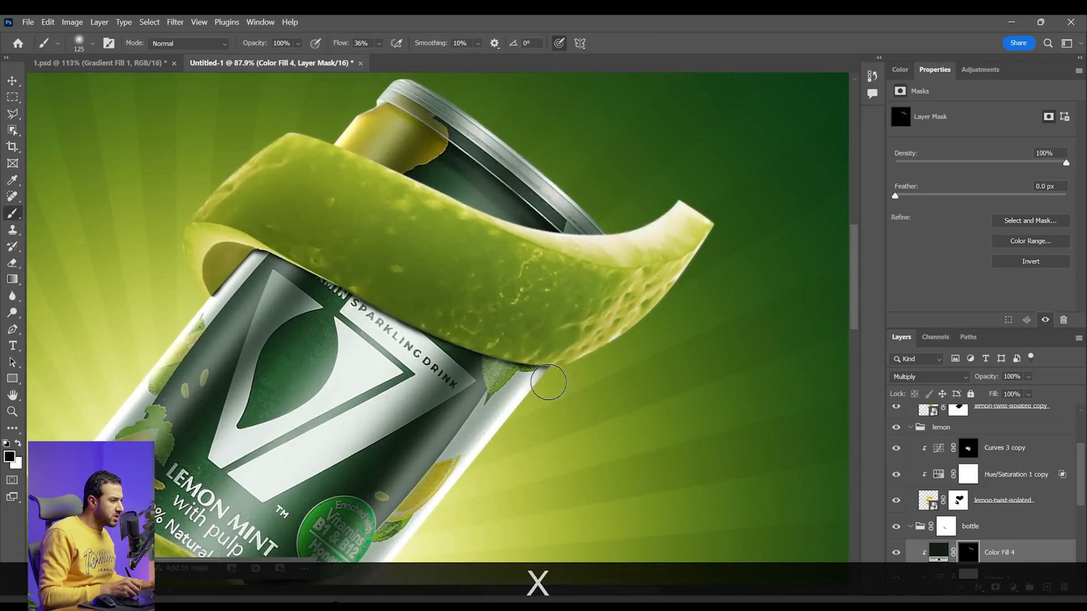
pyautogui.moveTo(220, 308); pyautogui.dragTo(194, 335)
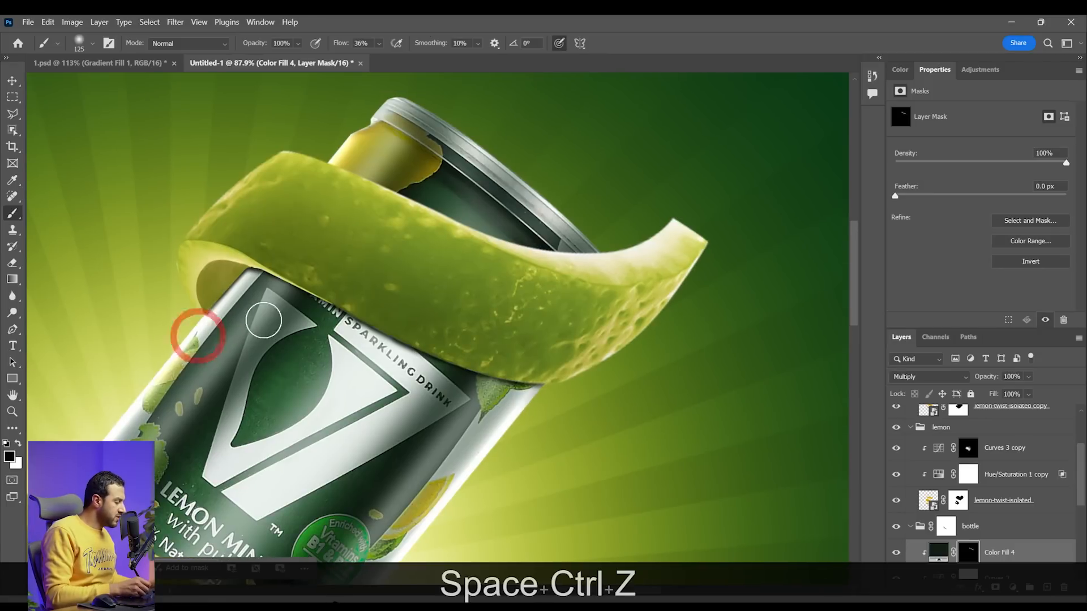
pyautogui.press(']')
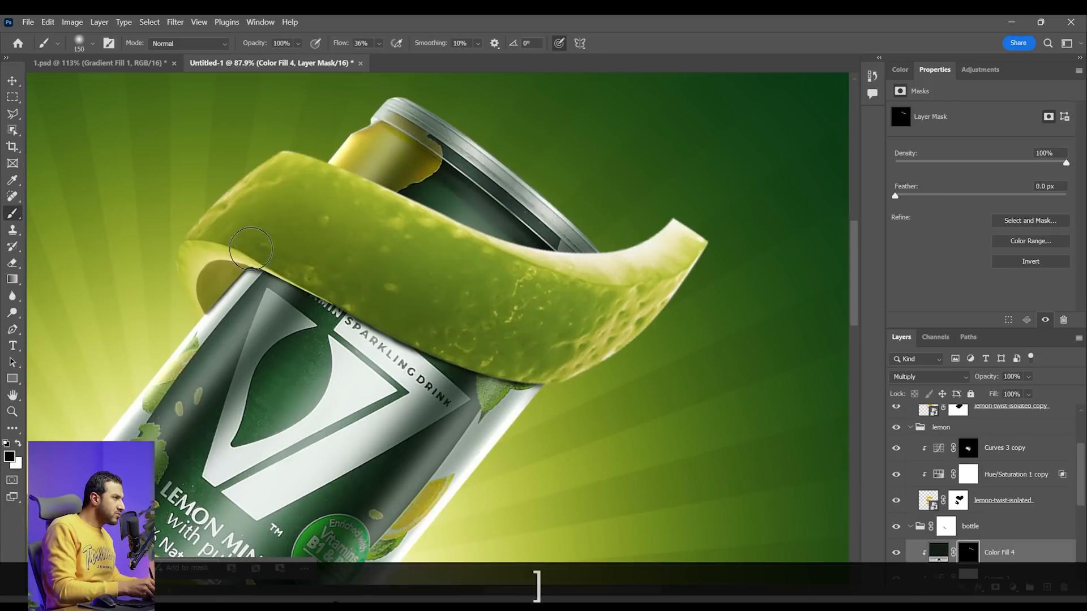
pyautogui.click(380, 44)
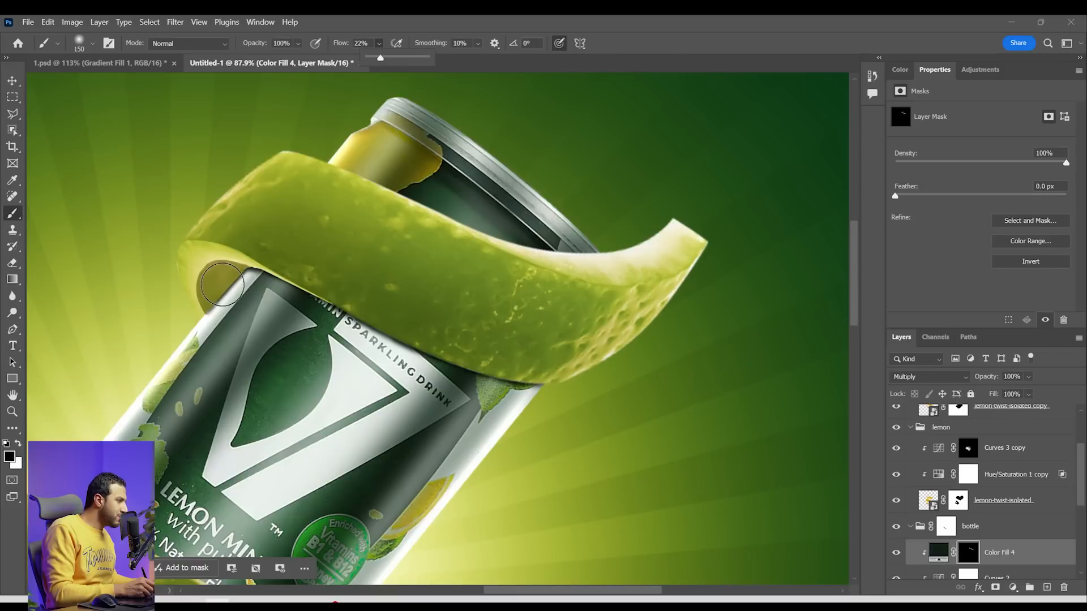
pyautogui.press('x')
pyautogui.moveTo(236, 272)
pyautogui.mouseDown()
pyautogui.moveTo(269, 254)
pyautogui.moveTo(247, 263)
pyautogui.moveTo(313, 262)
pyautogui.moveTo(253, 264)
pyautogui.moveTo(351, 286)
pyautogui.moveTo(296, 260)
pyautogui.moveTo(363, 302)
pyautogui.moveTo(339, 291)
pyautogui.mouseUp()
# Paint white on the Color Fill 4 mask at 100 px along the upper peel's lower edge to deepen its contact shadow
pyautogui.press(']')
pyautogui.press('[')
pyautogui.press('[')
pyautogui.press('[')
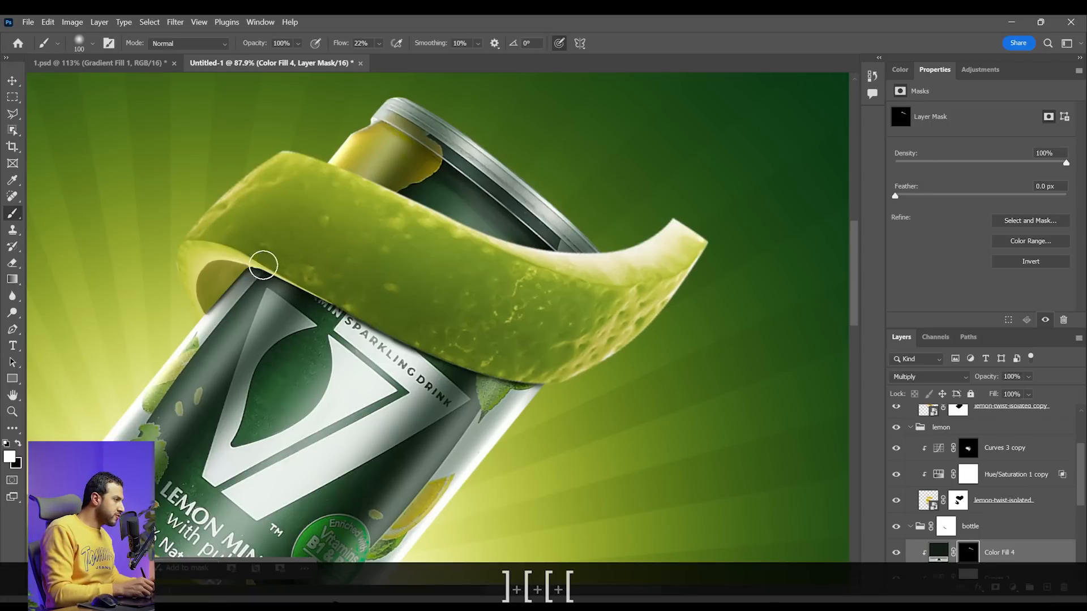
pyautogui.moveTo(330, 299); pyautogui.dragTo(517, 342)
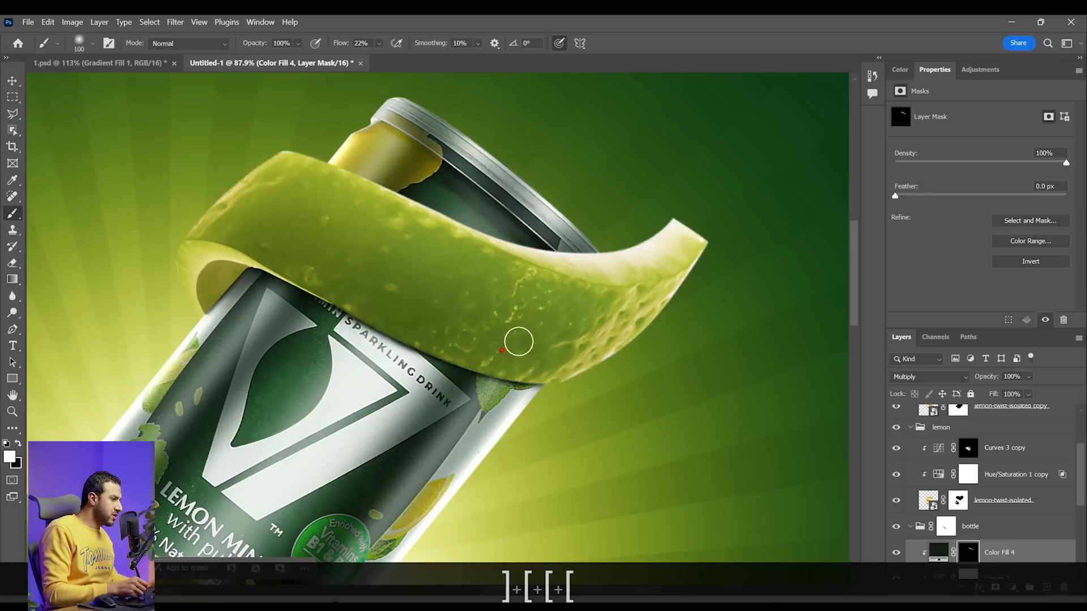
pyautogui.moveTo(400, 335); pyautogui.dragTo(591, 369)
# Soften the upper peel's contact shadow near the can's right side by painting black at 175 px on the Color Fill 4 mask
pyautogui.press(']')
pyautogui.press(']')
pyautogui.press(']')
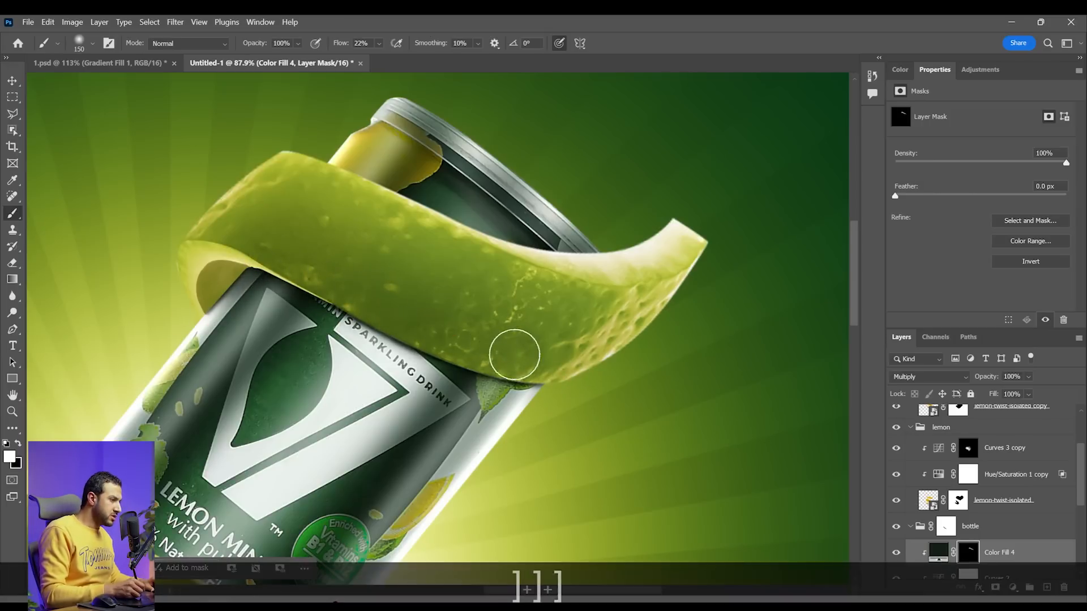
pyautogui.press('x')
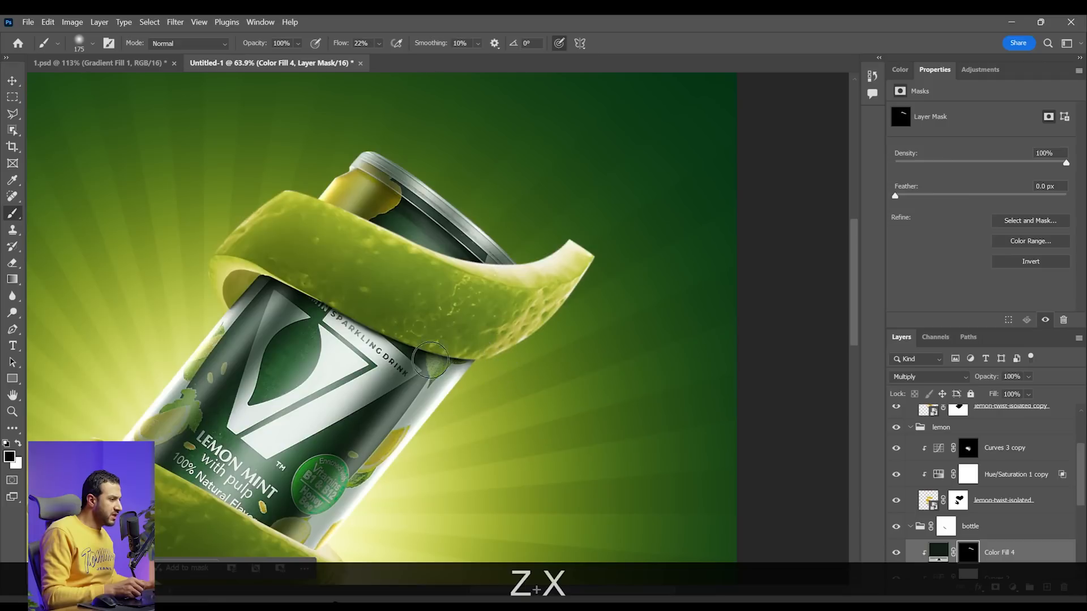
pyautogui.moveTo(431, 360); pyautogui.dragTo(494, 368)
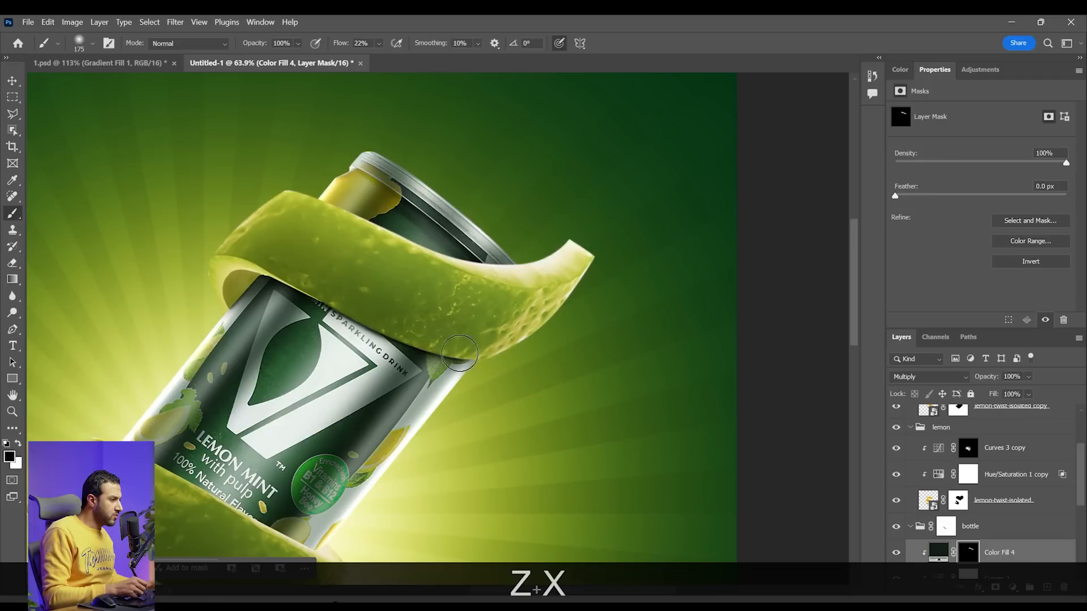
# Add a clipped Curves adjustment above Curves 3 with input 147 and output 78, and invert its mask to black
pyautogui.press('space')
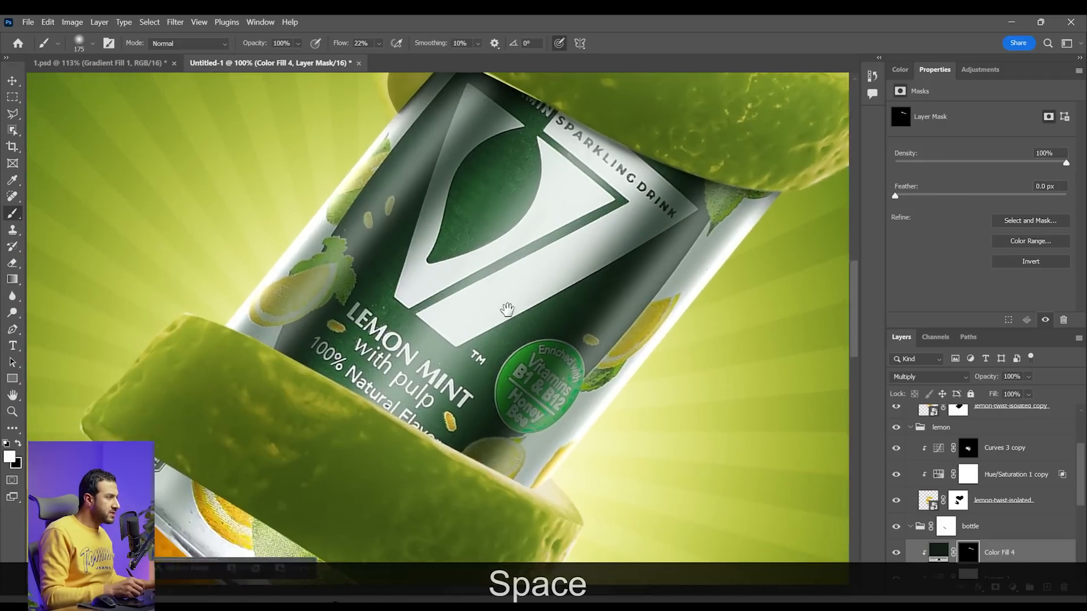
pyautogui.press('z')
pyautogui.moveTo(340, 388); pyautogui.dragTo(351, 392)
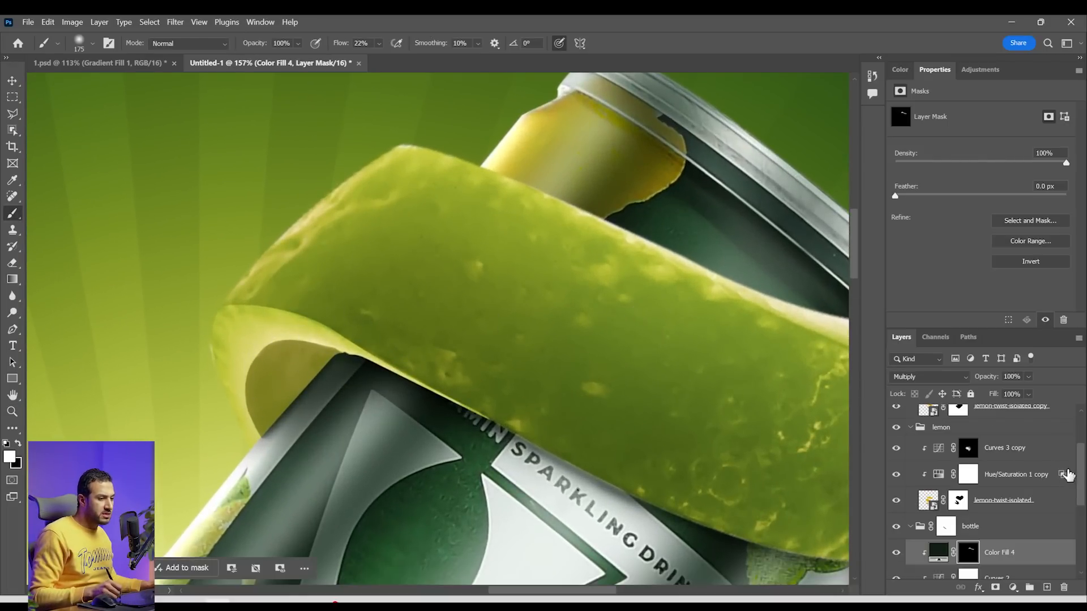
pyautogui.moveTo(1082, 476); pyautogui.dragTo(1081, 473)
pyautogui.keyDown('alt'); pyautogui.click(1017, 446); pyautogui.keyUp('alt')
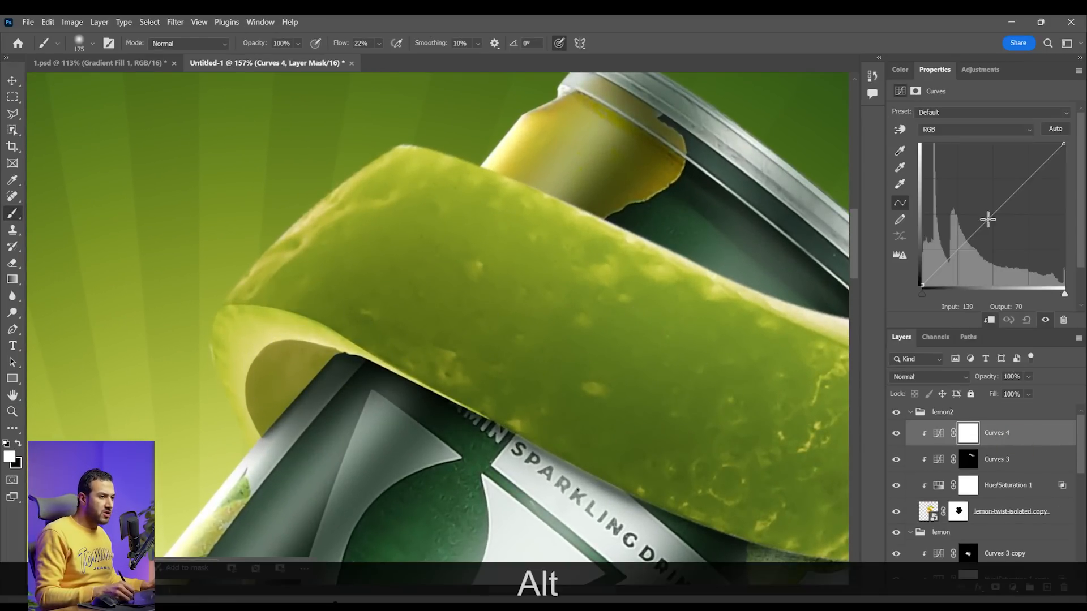
pyautogui.moveTo(989, 219); pyautogui.dragTo(1005, 242)
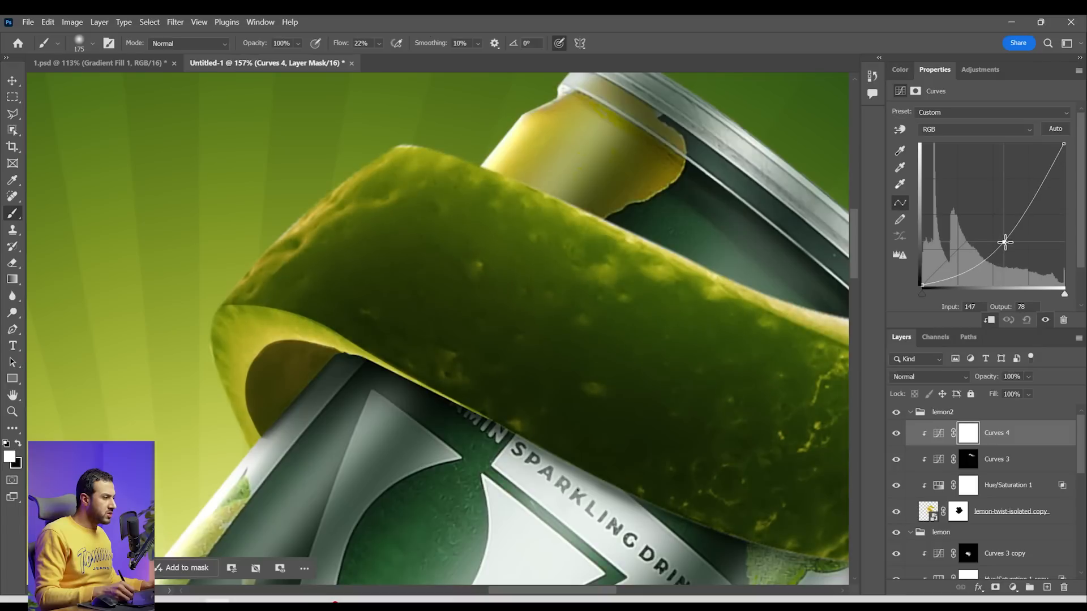
pyautogui.click(968, 436)
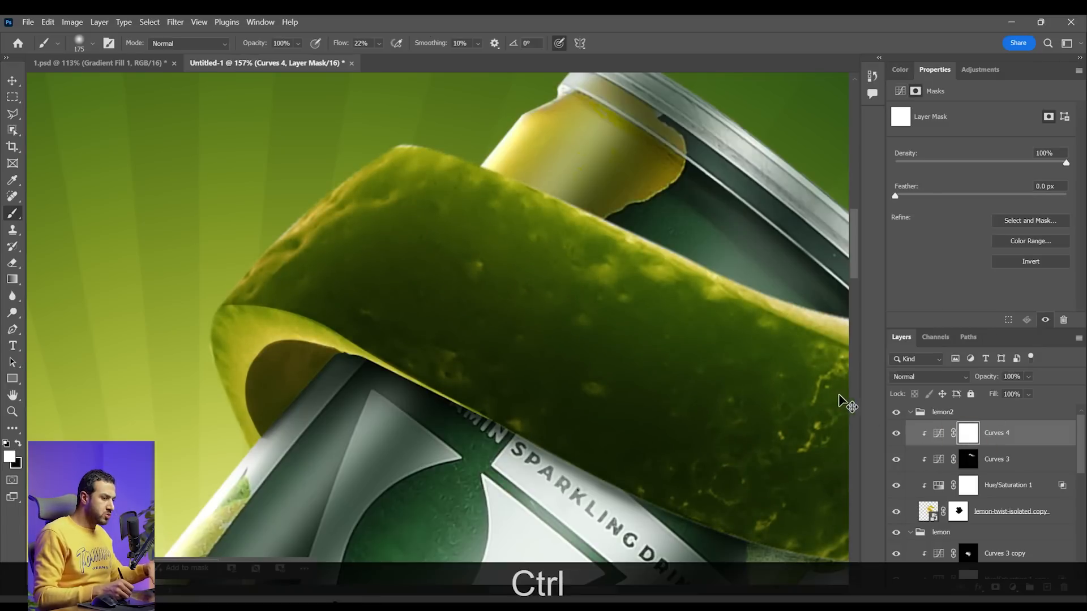
pyautogui.hotkey('ctrl', 'i')
# Paint white on the Curves 4 mask with a 30 px brush to darken the upper peel's inner edge beside the can
pyautogui.press('b')
pyautogui.press('[')
pyautogui.press('[')
pyautogui.press('[')
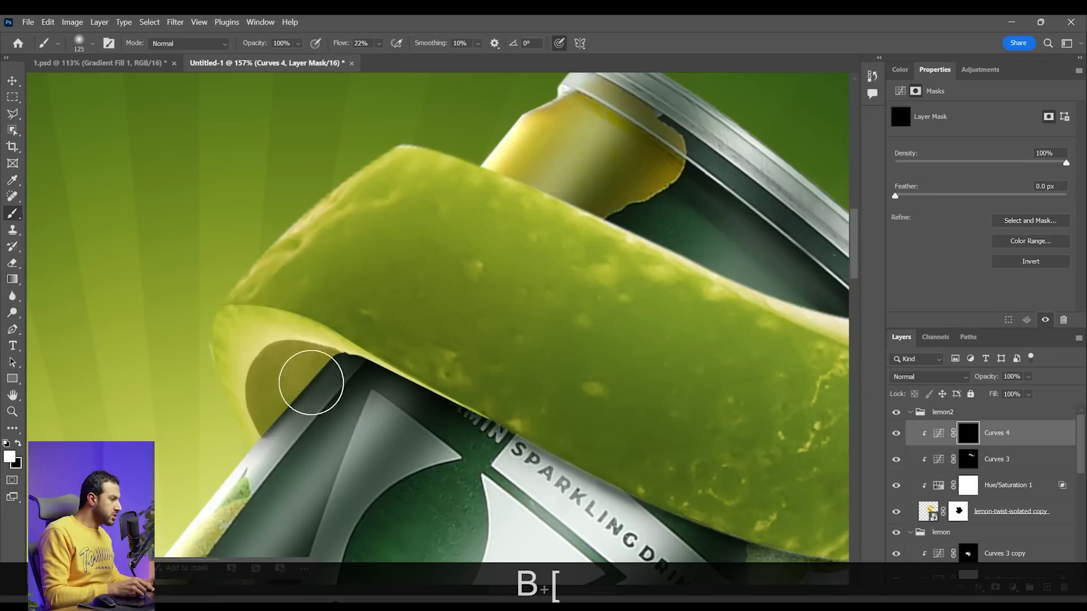
pyautogui.press('[')
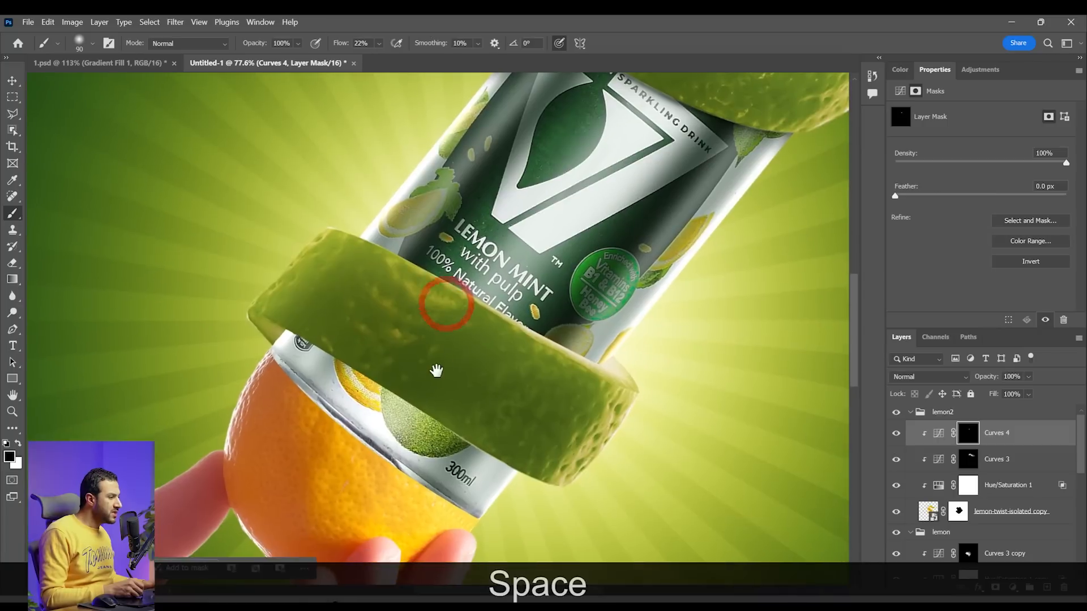
pyautogui.moveTo(437, 369); pyautogui.dragTo(401, 356)
pyautogui.press('z')
pyautogui.click(335, 325)
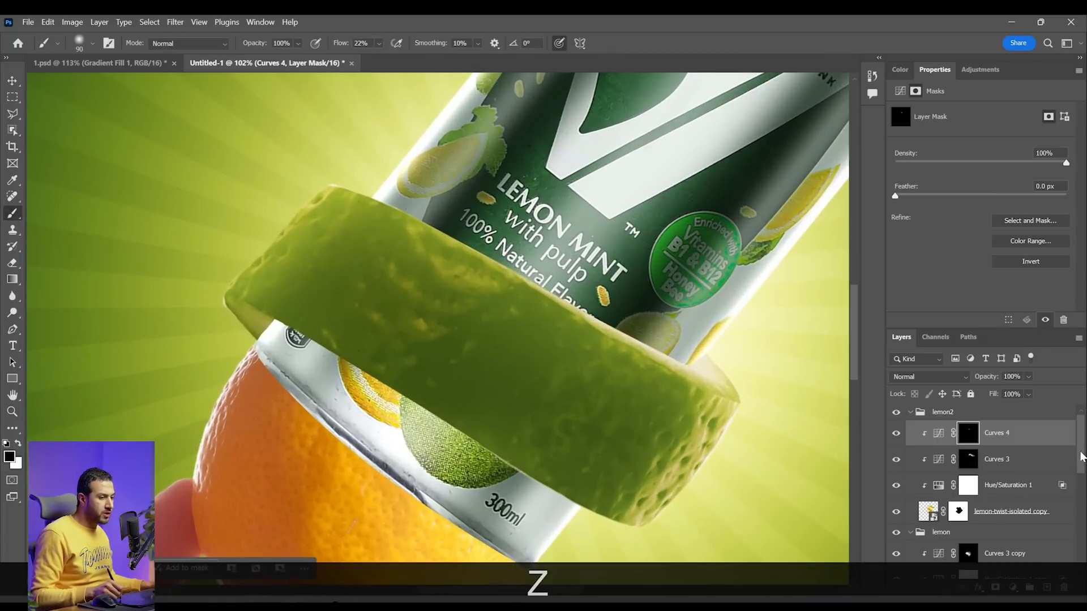
# Paint white on the Color Fill 4 mask with a small brush at the can's left edge below the lower peel, redoing the first stroke
pyautogui.moveTo(1081, 456); pyautogui.dragTo(1082, 511)
pyautogui.click(897, 498)
pyautogui.click(964, 500)
pyautogui.press('b')
pyautogui.press('z')
pyautogui.press('[')
pyautogui.press('[')
pyautogui.moveTo(258, 332)
pyautogui.mouseDown()
pyautogui.moveTo(317, 334)
pyautogui.moveTo(309, 302)
pyautogui.mouseUp()
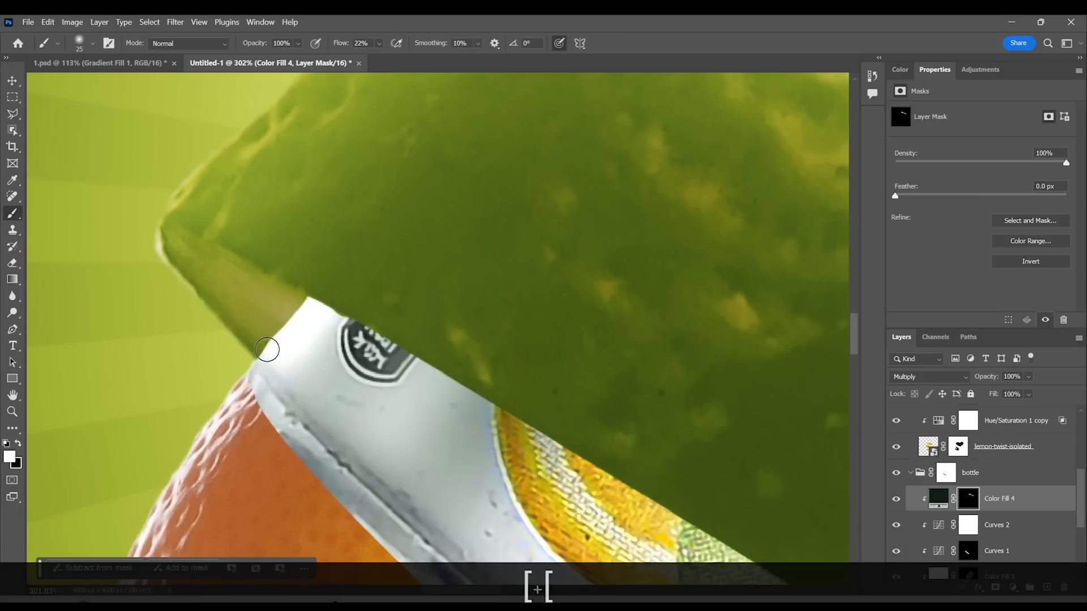
pyautogui.hotkey('ctrl', 'z')
pyautogui.press('[')
pyautogui.press('[')
pyautogui.moveTo(259, 361)
pyautogui.mouseDown()
pyautogui.moveTo(315, 306)
pyautogui.moveTo(298, 318)
pyautogui.moveTo(157, 233)
pyautogui.moveTo(274, 303)
pyautogui.mouseUp()
pyautogui.press('x')
pyautogui.press('x')
# Extend the contact shadow on the can along the lower peel's lower edge with a larger brush
pyautogui.press('space')
pyautogui.press(']')
pyautogui.press(']')
pyautogui.moveTo(199, 243); pyautogui.dragTo(341, 345)
pyautogui.press('z')
# Widen the lower peel's contact shadow across the can with a 60 px white brush at 22% flow on the Color Fill 4 mask
pyautogui.press('space')
pyautogui.press('z')
pyautogui.press('space')
pyautogui.press(']')
pyautogui.press(']')
pyautogui.click(379, 43)
pyautogui.moveTo(380, 60); pyautogui.dragTo(379, 61)
pyautogui.press(']')
pyautogui.press(']')
pyautogui.press(']')
pyautogui.press(']')
pyautogui.press(']')
pyautogui.press(']')
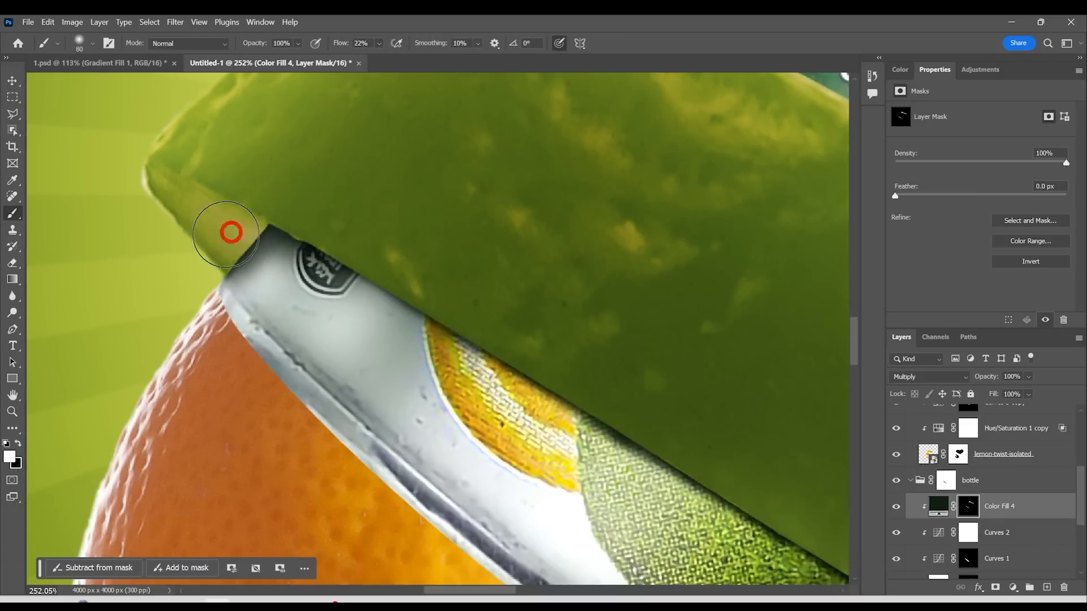
pyautogui.moveTo(226, 234); pyautogui.dragTo(364, 258)
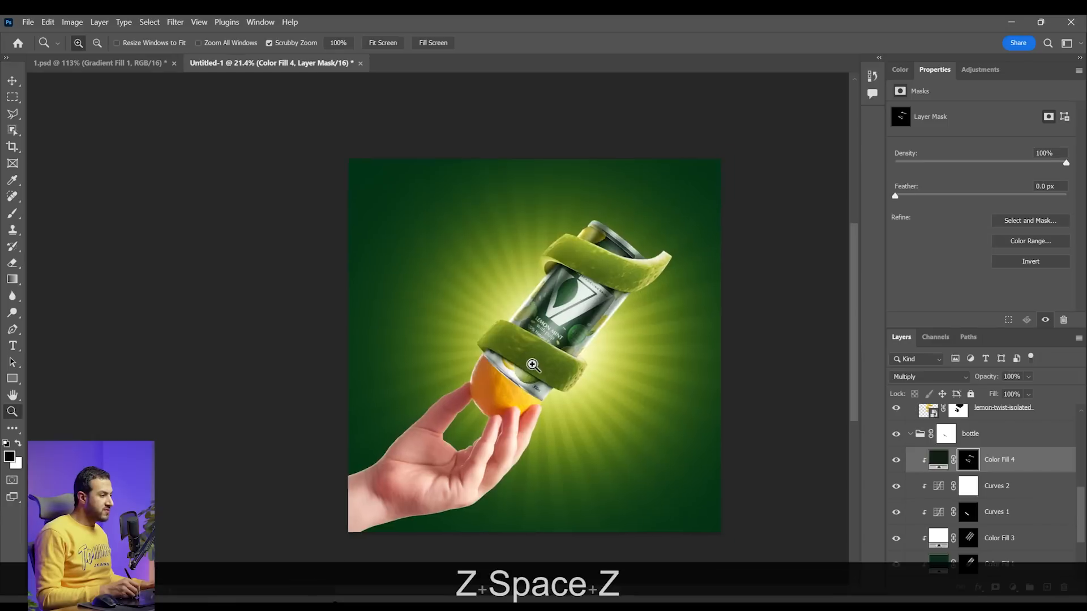
pyautogui.moveTo(531, 364); pyautogui.dragTo(563, 372)
pyautogui.press('space')
pyautogui.moveTo(488, 451); pyautogui.dragTo(539, 355)
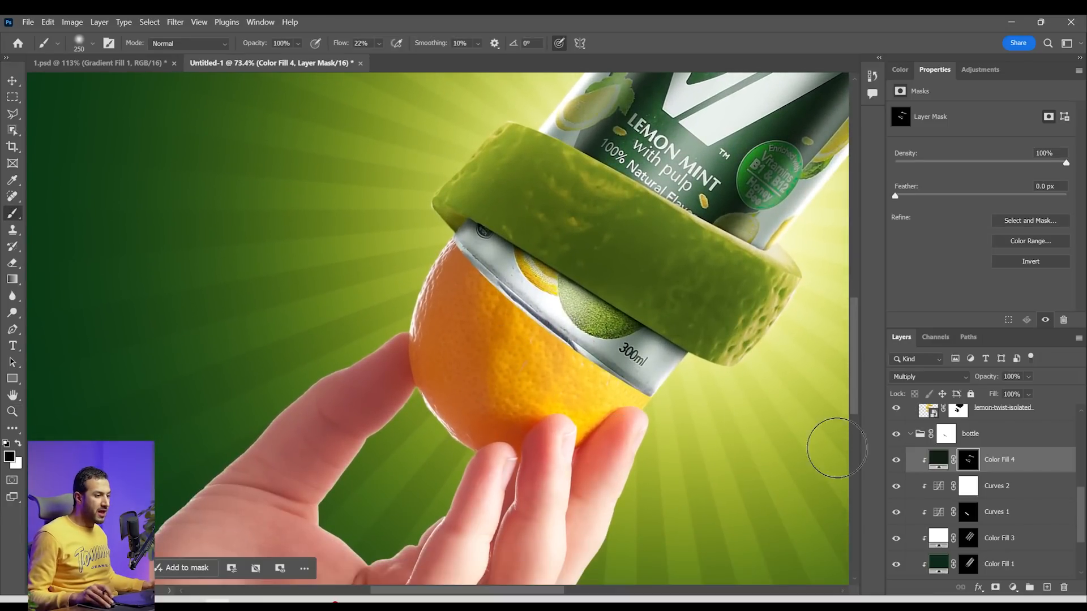
# Duplicate the Hue/Saturation 1 copy adjustment into the hand group above Layer 2 and invert its mask to black
pyautogui.scroll(4, 1002, 512)
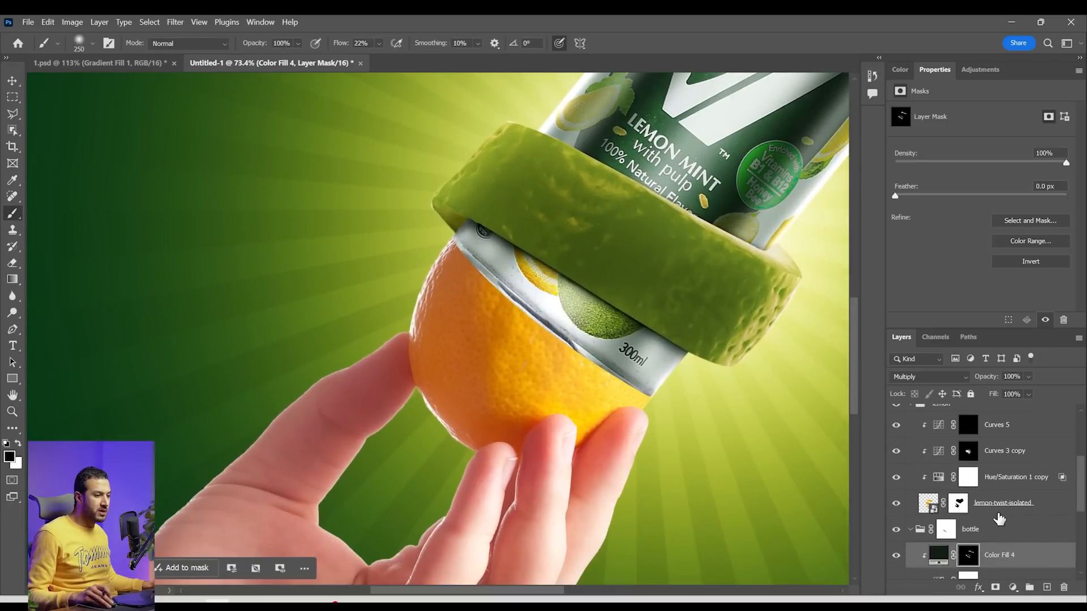
pyautogui.moveTo(1018, 479); pyautogui.dragTo(999, 530)
pyautogui.click(911, 529)
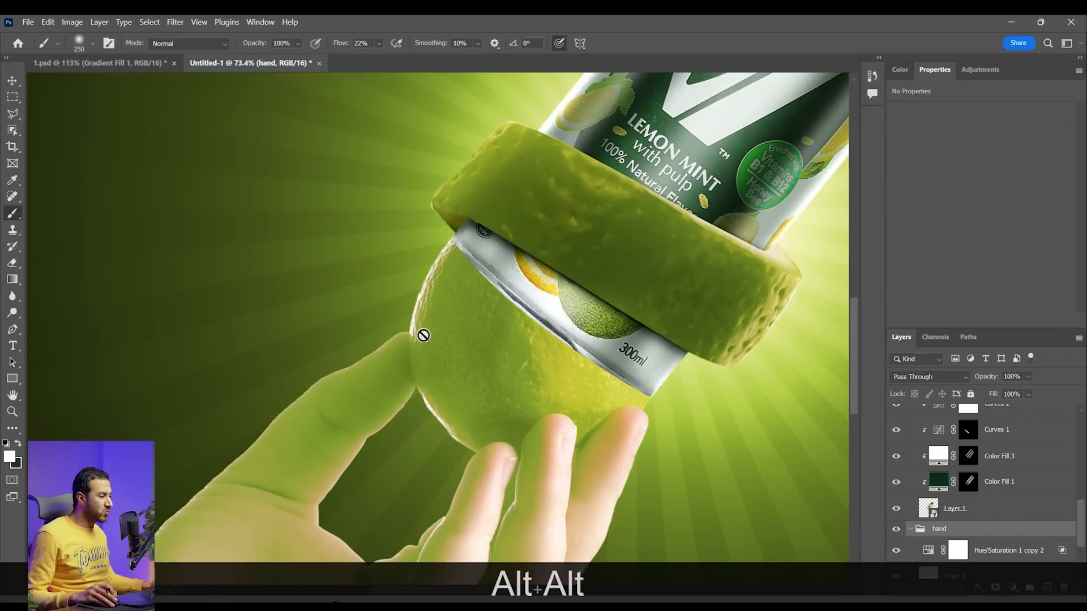
pyautogui.press('space')
pyautogui.moveTo(452, 451); pyautogui.dragTo(504, 345)
pyautogui.scroll(-1, 1001, 536)
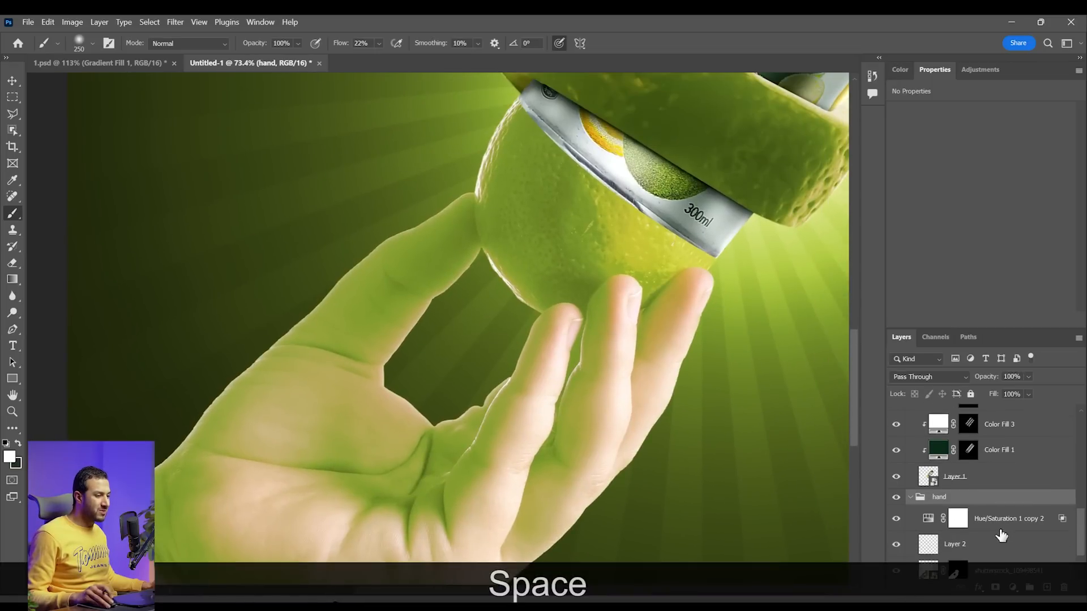
pyautogui.click(959, 520)
pyautogui.hotkey('ctrl', 'i')
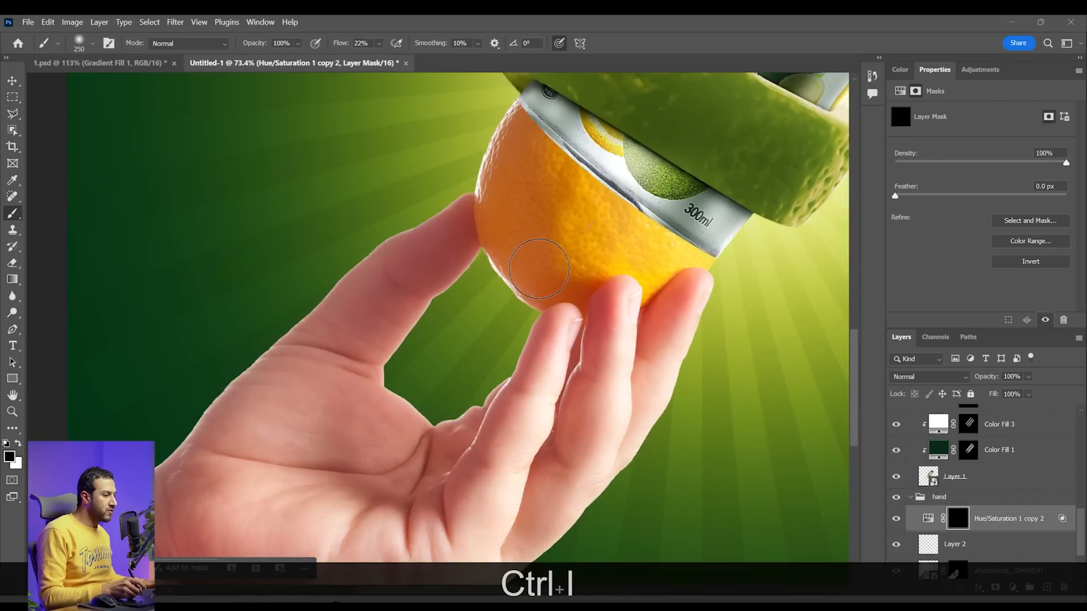
# Switch to the Hard Round brush and dab white on the Hue/Saturation 1 copy 2 mask over the orange at 250 and 100 px
pyautogui.rightClick(539, 272)
pyautogui.click(760, 434)
pyautogui.click(550, 222)
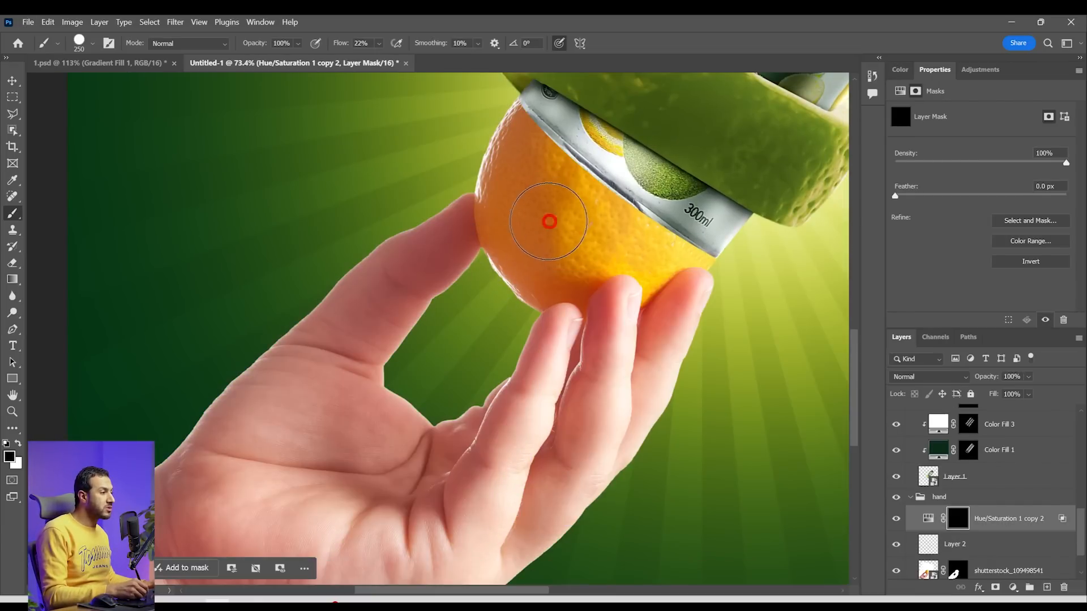
pyautogui.press('x')
pyautogui.click(549, 221)
pyautogui.press('[')
pyautogui.press('[')
pyautogui.press('[')
pyautogui.press('[')
pyautogui.click(516, 131)
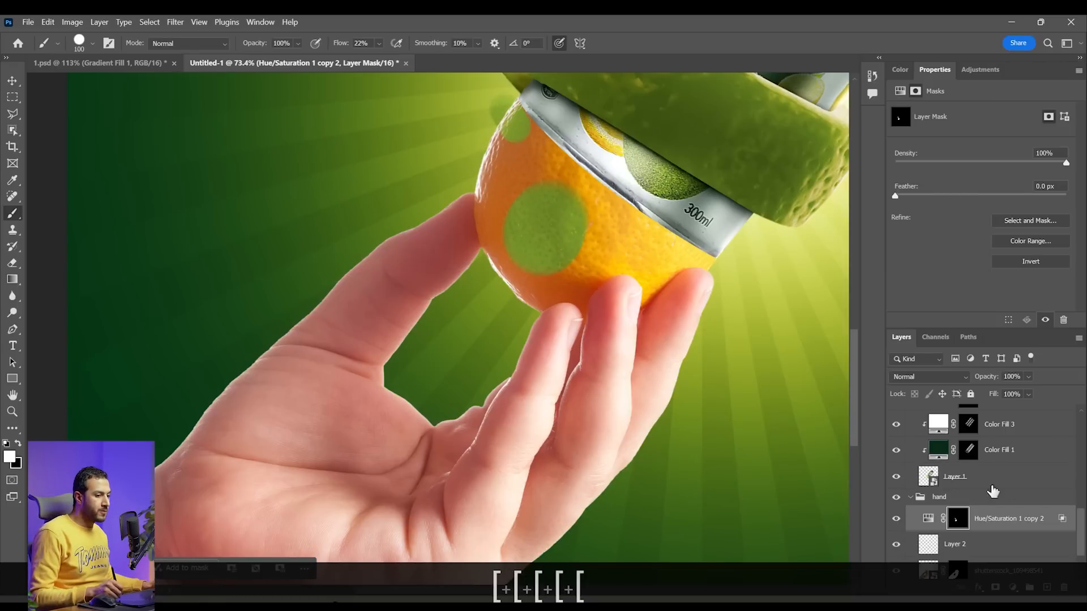
# Convert Layer 2 and shutterstock_109498541 into one smart object and clip Hue/Saturation 1 copy 2 to it
pyautogui.scroll(-3, 1078, 527)
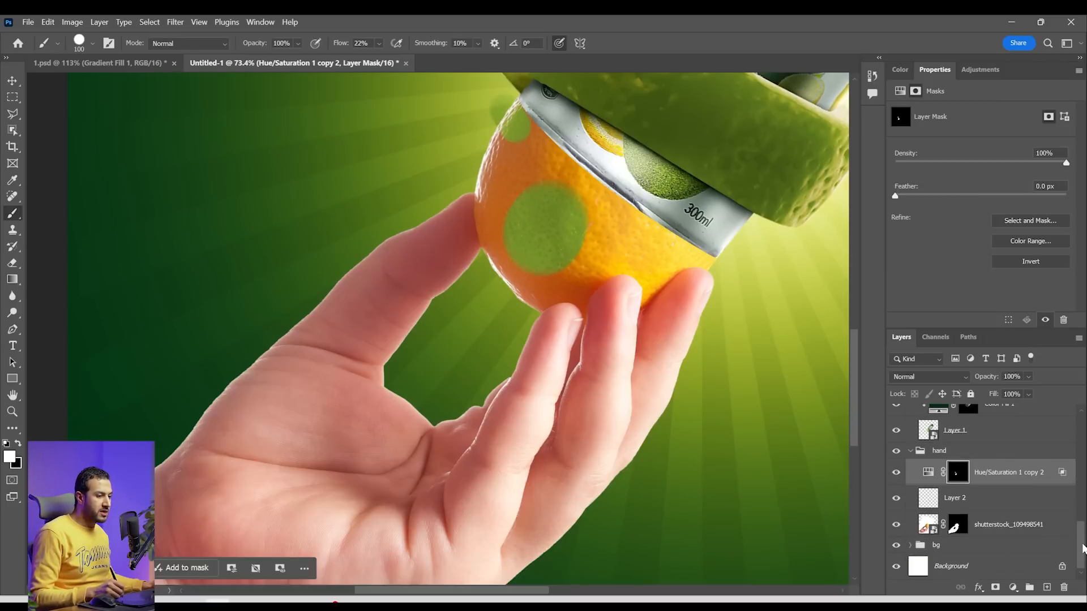
pyautogui.keyDown('alt'); pyautogui.click(1004, 482); pyautogui.keyUp('alt')
pyautogui.press('space')
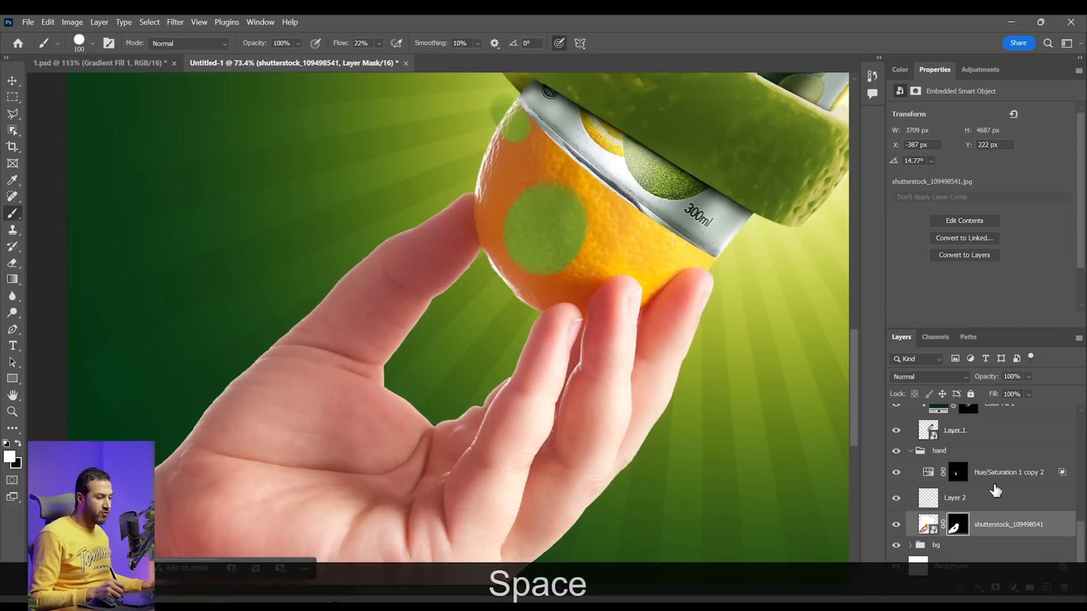
pyautogui.press('shift')
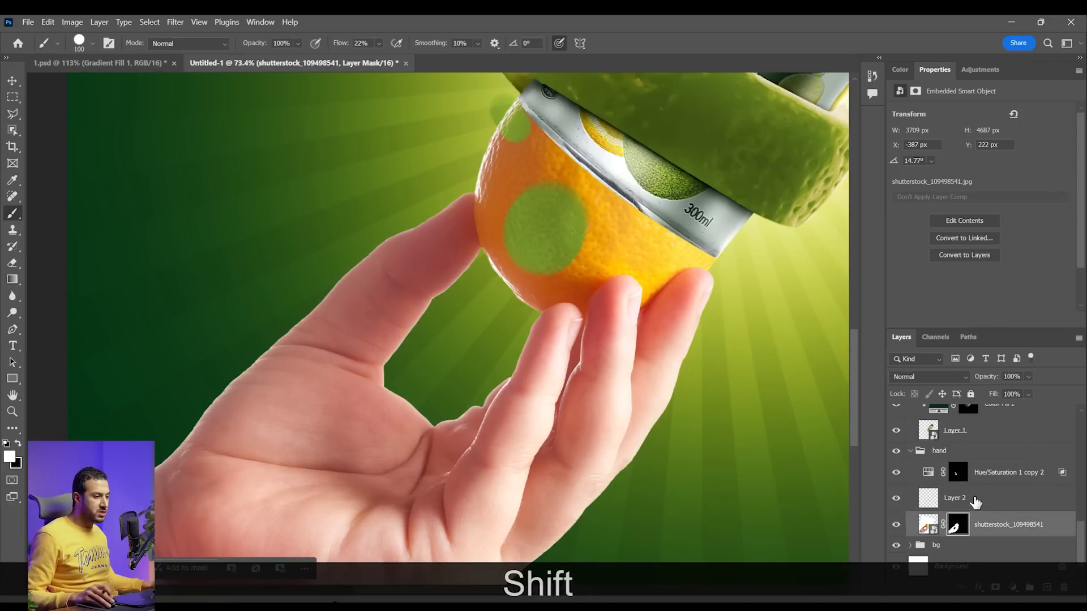
pyautogui.keyDown('shift'); pyautogui.click(975, 502); pyautogui.keyUp('shift')
pyautogui.rightClick(1005, 496)
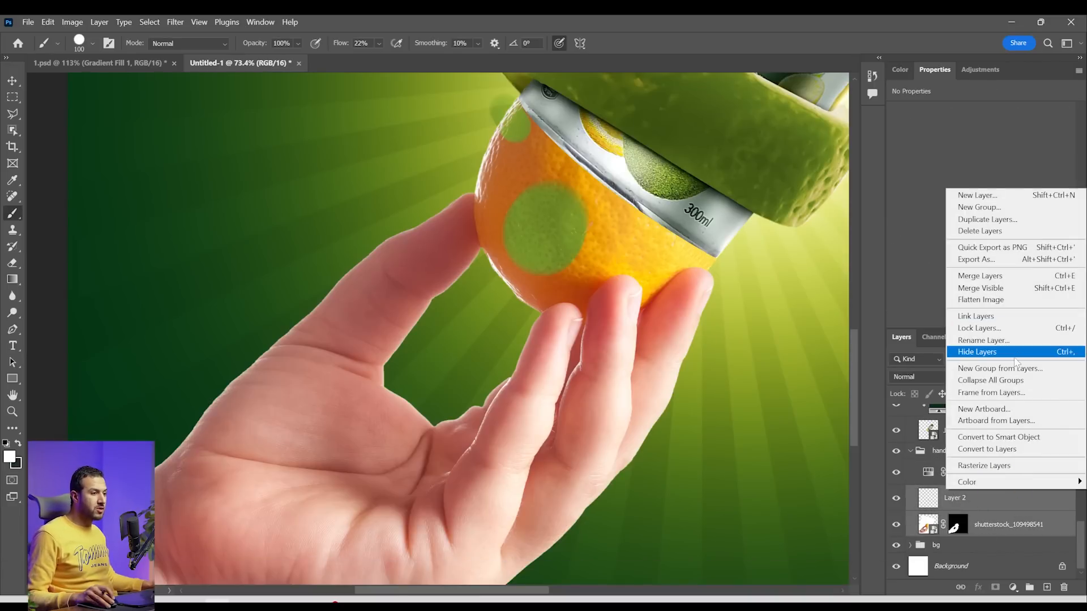
pyautogui.click(998, 437)
pyautogui.keyDown('alt'); pyautogui.click(986, 504); pyautogui.keyUp('alt')
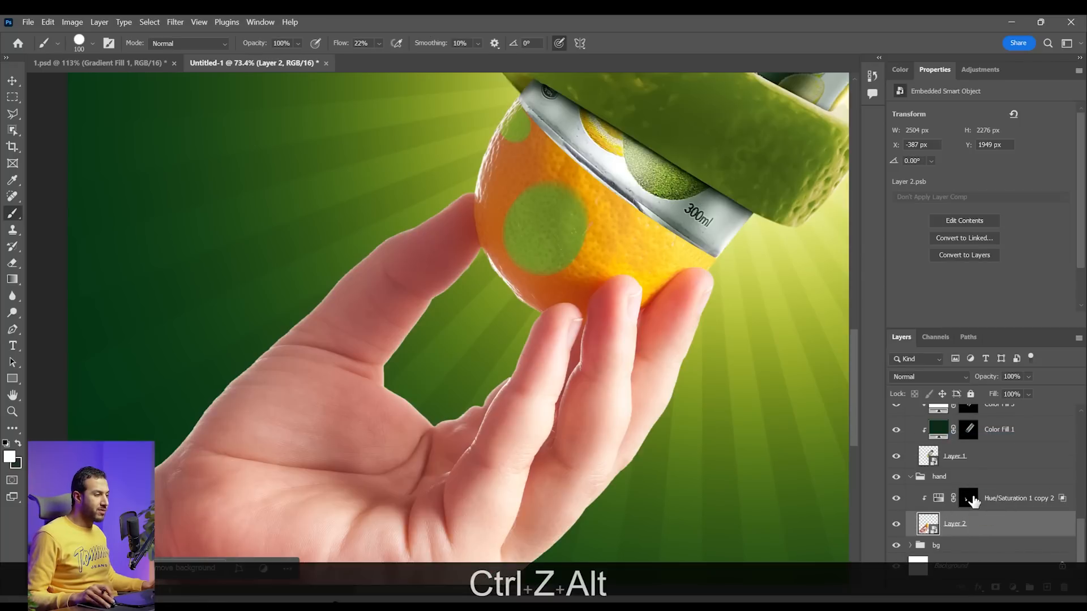
# Turn the whole orange green by painting white on the Hue/Saturation 1 copy 2 mask with the hard brush at 100 and 25 px
pyautogui.click(967, 499)
pyautogui.moveTo(517, 245); pyautogui.dragTo(479, 317)
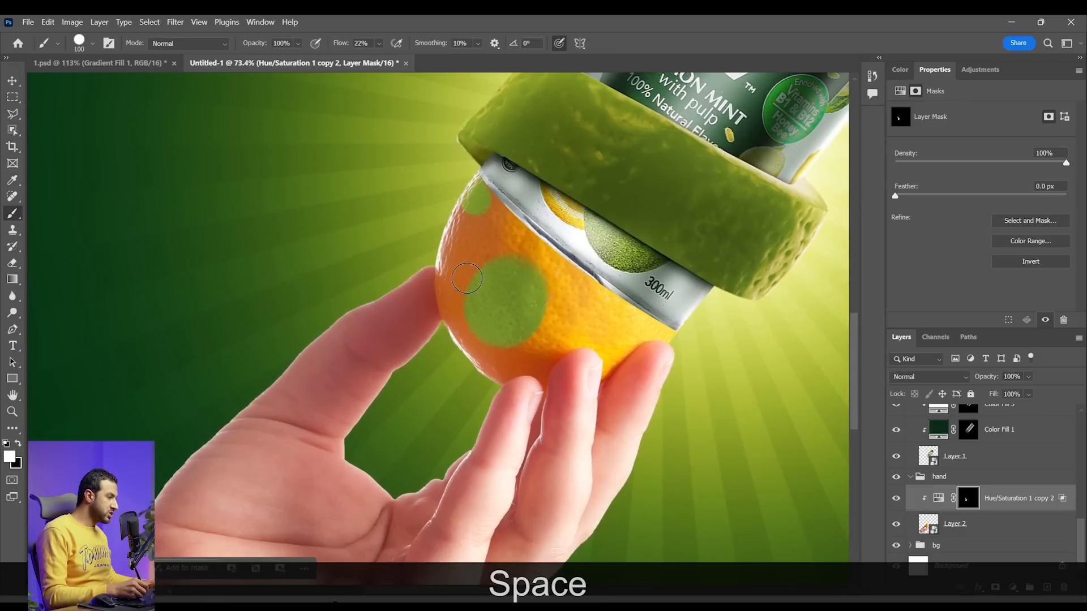
pyautogui.press('b')
pyautogui.moveTo(481, 227); pyautogui.dragTo(464, 270)
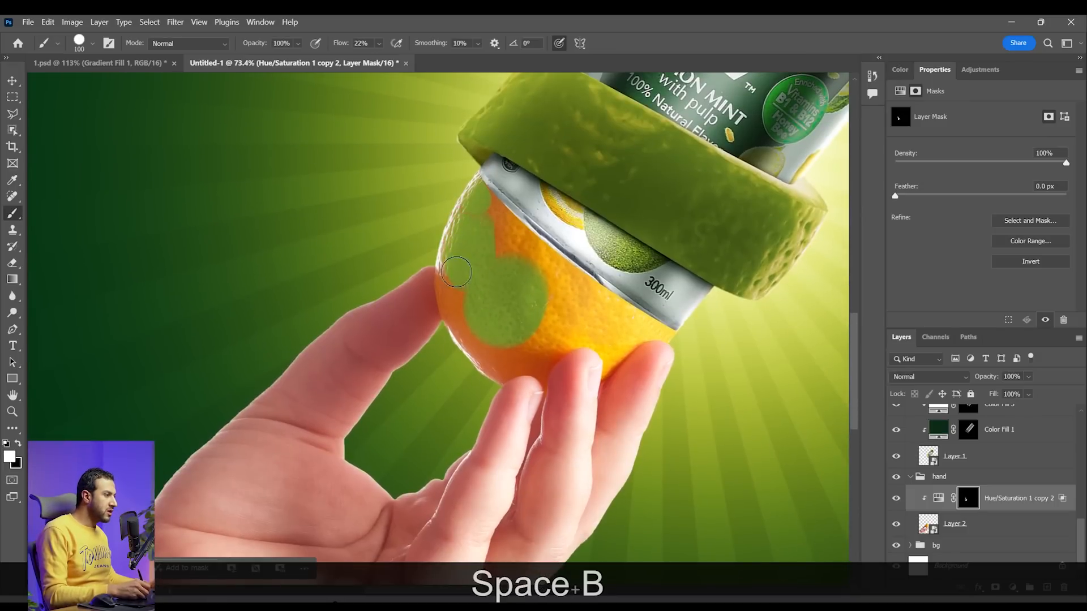
pyautogui.press('z')
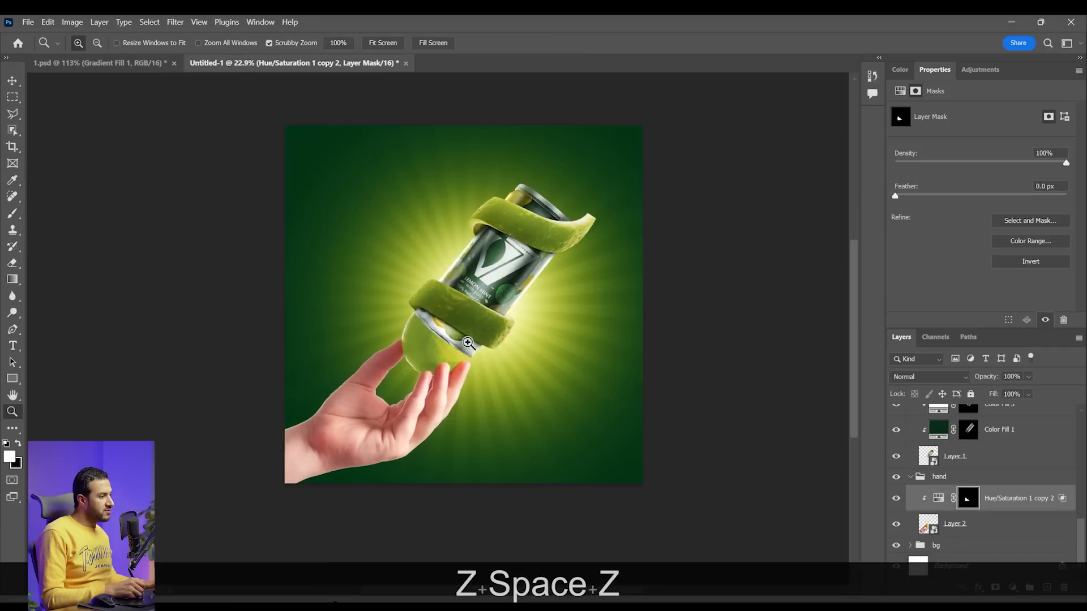
pyautogui.moveTo(430, 346)
pyautogui.mouseDown()
pyautogui.moveTo(480, 346)
pyautogui.moveTo(487, 374)
pyautogui.mouseUp()
pyautogui.press('b')
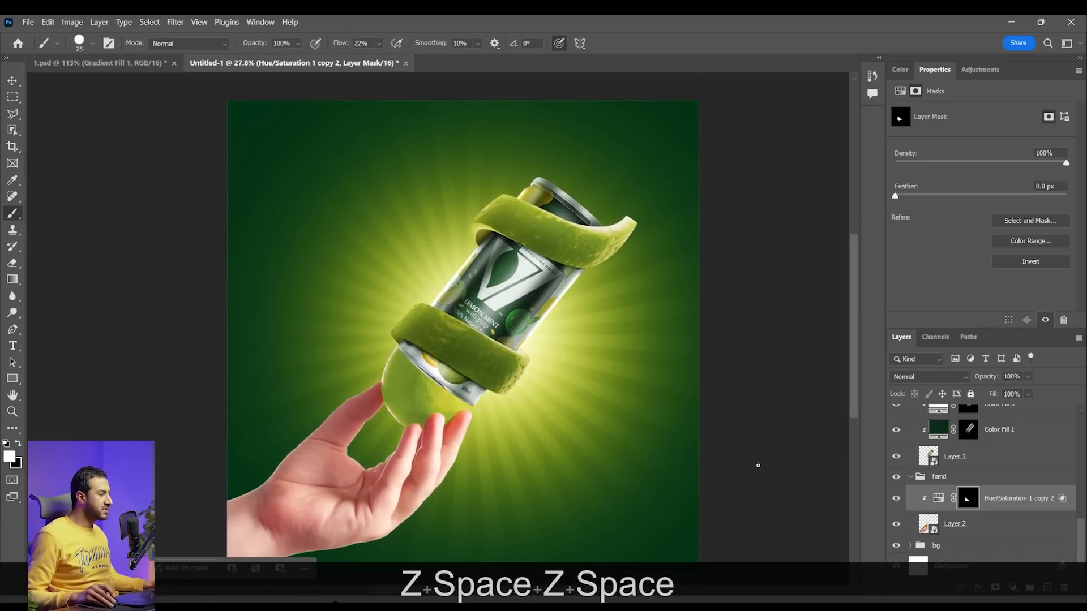
pyautogui.moveTo(458, 423); pyautogui.dragTo(530, 376)
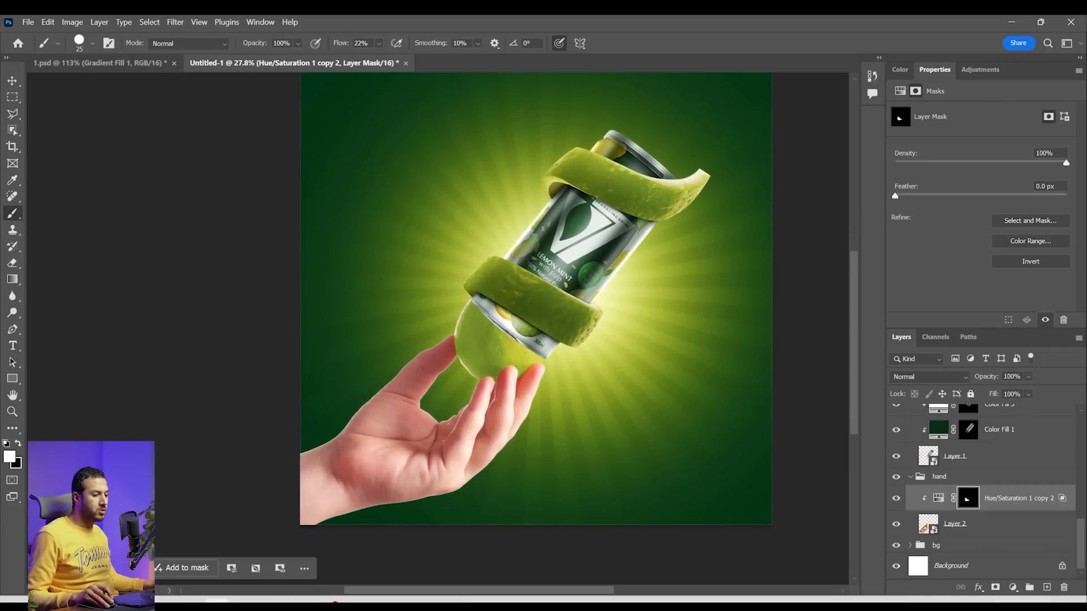
# Add a Curves adjustment with input 154 and output 90, clip it to the hand's smart object, and invert its mask to black
pyautogui.click(1011, 588)
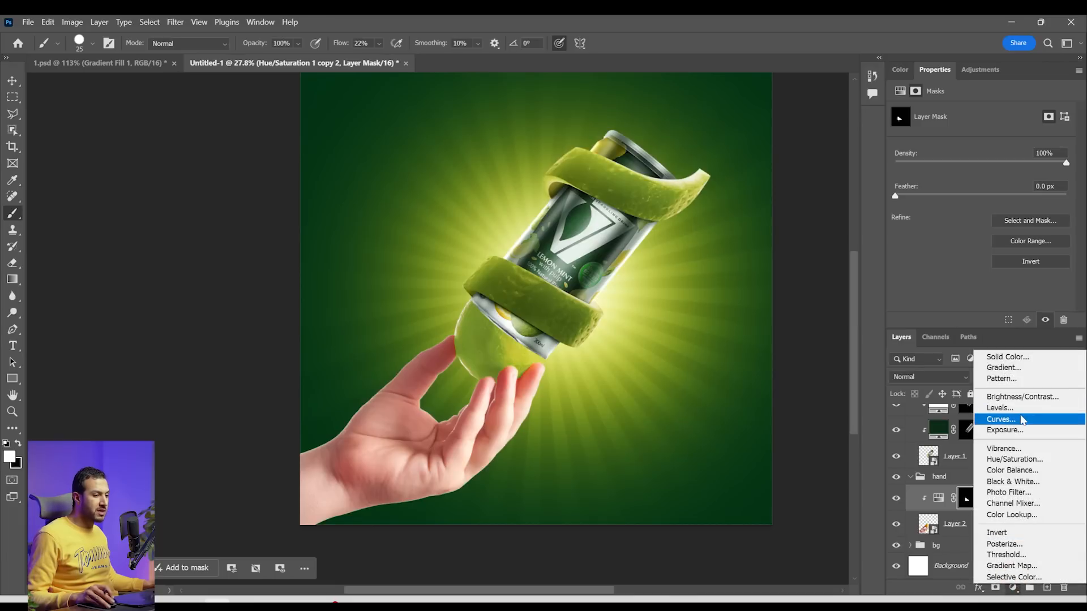
pyautogui.click(998, 419)
pyautogui.moveTo(1003, 205); pyautogui.dragTo(1006, 243)
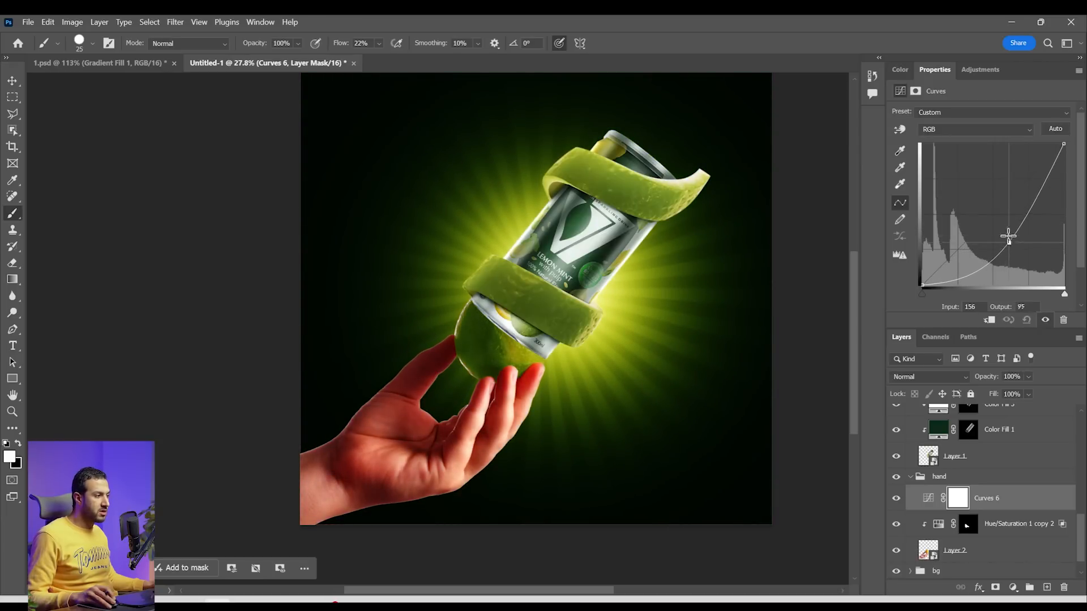
pyautogui.moveTo(1009, 239); pyautogui.dragTo(1008, 234)
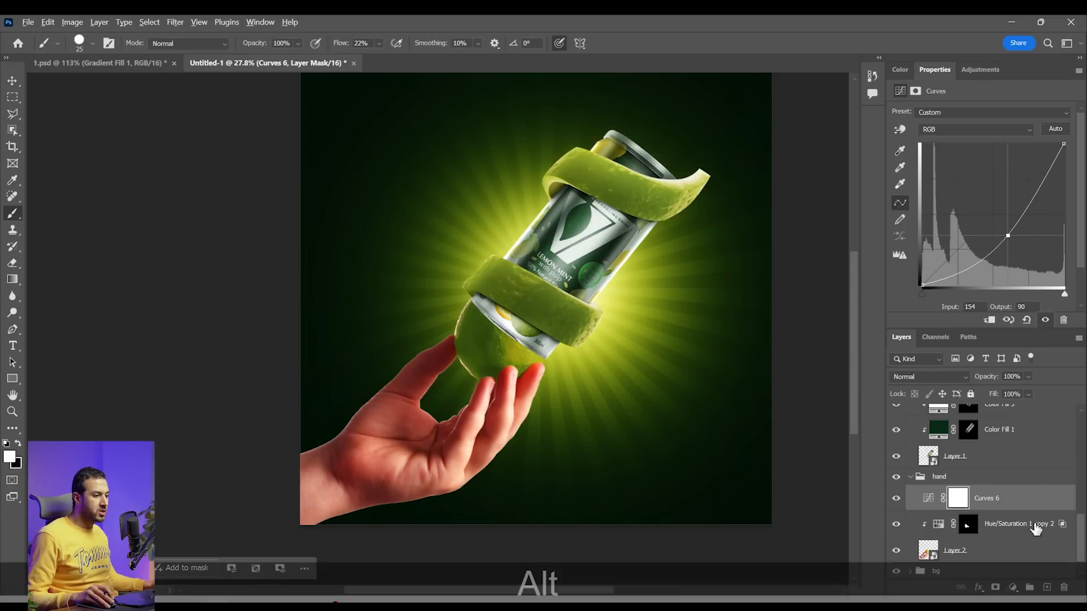
pyautogui.keyDown('alt'); pyautogui.click(981, 508); pyautogui.keyUp('alt')
pyautogui.moveTo(973, 502); pyautogui.dragTo(974, 505)
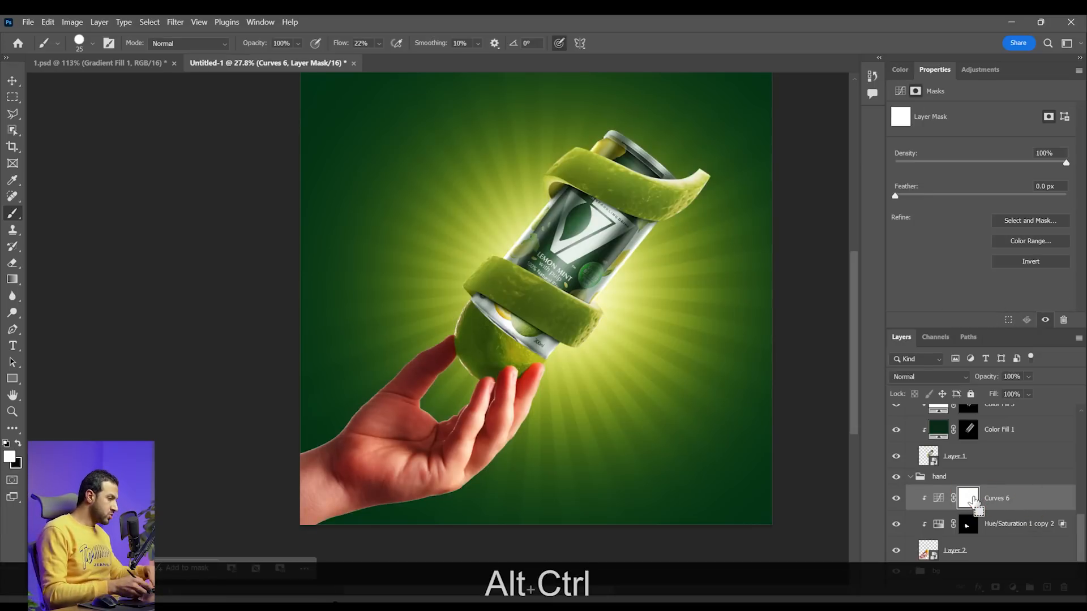
pyautogui.hotkey('ctrl', 'alt', 'i')
# Paint white over the fruit on the Curves 6 mask with the Soft Round brush, enlarged to 150 px, to darken it
pyautogui.press('z')
pyautogui.moveTo(488, 311); pyautogui.dragTo(535, 312)
pyautogui.press('b')
pyautogui.rightClick(508, 338)
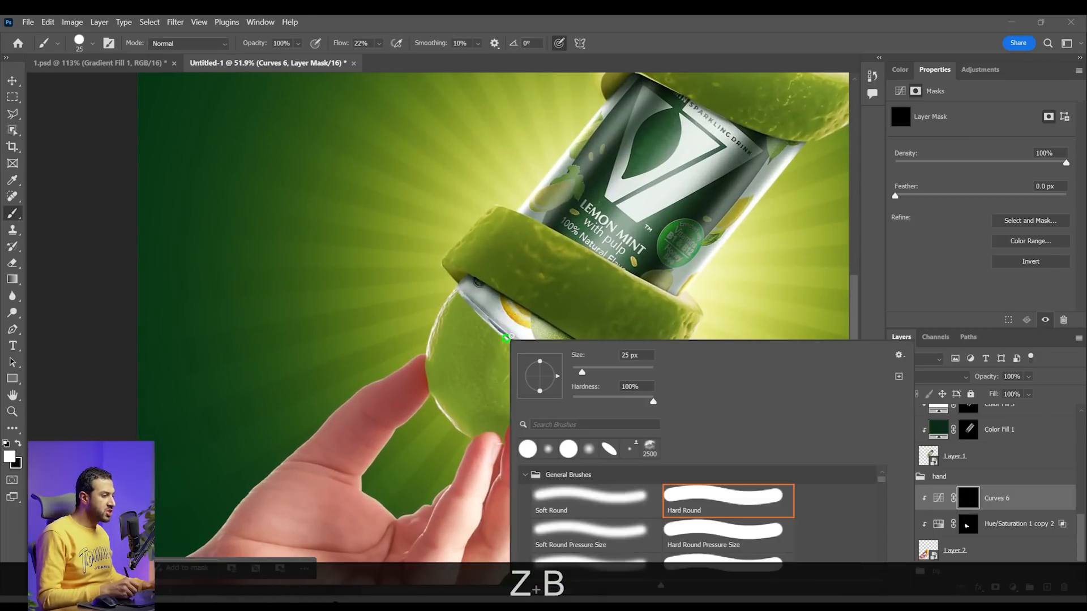
pyautogui.click(624, 503)
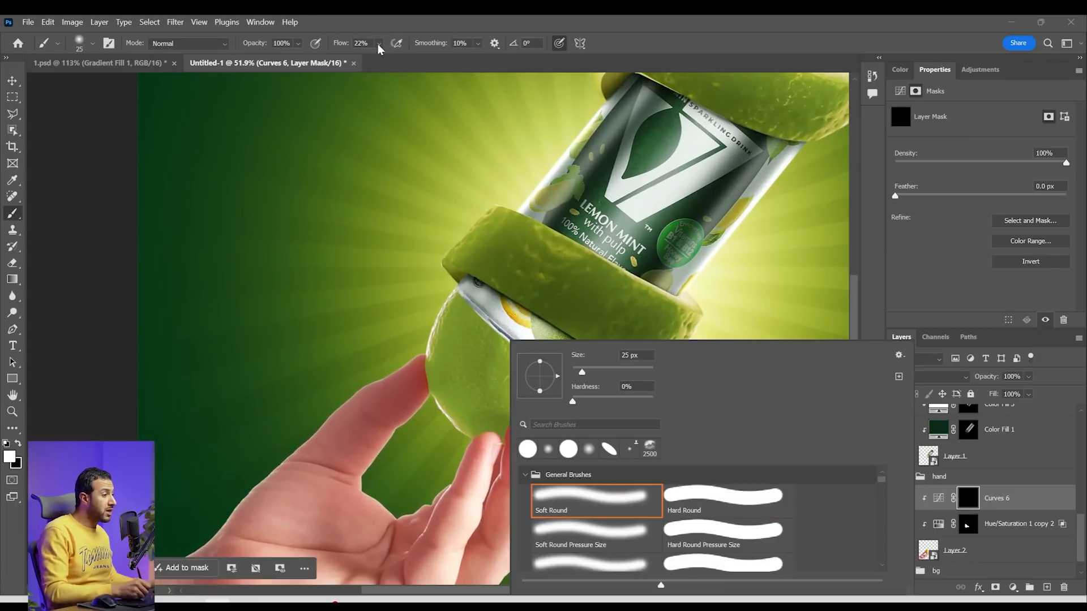
pyautogui.click(466, 310)
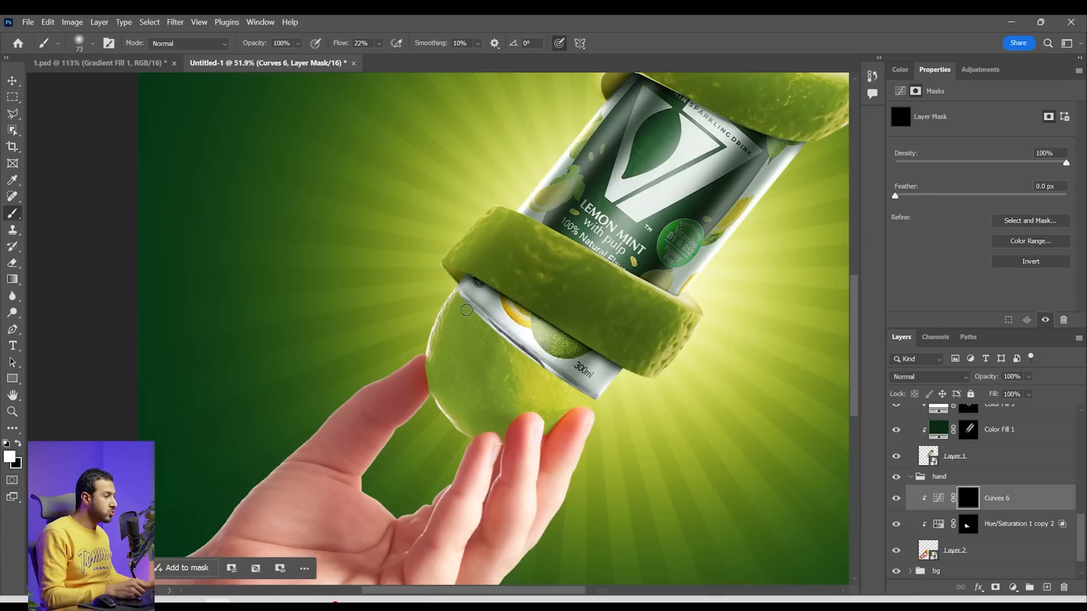
pyautogui.press(']')
pyautogui.press(']')
pyautogui.press(']')
pyautogui.press(']')
pyautogui.press(']')
pyautogui.press(']')
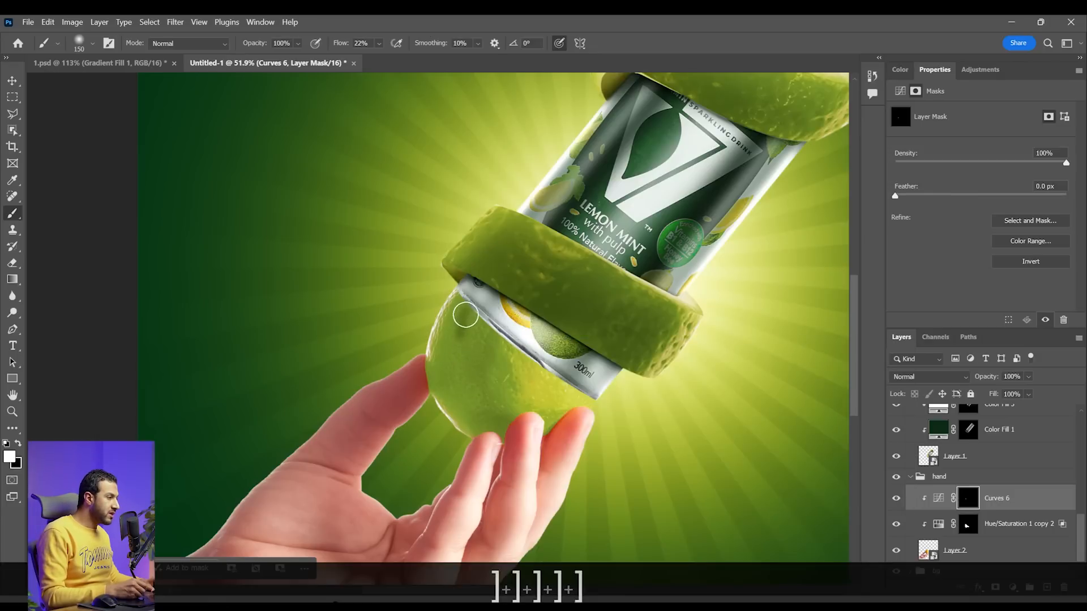
pyautogui.moveTo(466, 353)
pyautogui.mouseDown()
pyautogui.moveTo(477, 417)
pyautogui.moveTo(466, 404)
pyautogui.moveTo(491, 419)
pyautogui.moveTo(439, 325)
pyautogui.moveTo(464, 323)
pyautogui.moveTo(509, 419)
pyautogui.moveTo(487, 337)
pyautogui.moveTo(454, 289)
pyautogui.moveTo(562, 380)
pyautogui.moveTo(510, 341)
pyautogui.moveTo(502, 415)
pyautogui.moveTo(515, 436)
pyautogui.moveTo(451, 345)
pyautogui.moveTo(521, 362)
pyautogui.moveTo(529, 417)
pyautogui.mouseUp()
pyautogui.press('z')
pyautogui.moveTo(555, 332); pyautogui.dragTo(548, 332)
pyautogui.moveTo(539, 393); pyautogui.dragTo(472, 416)
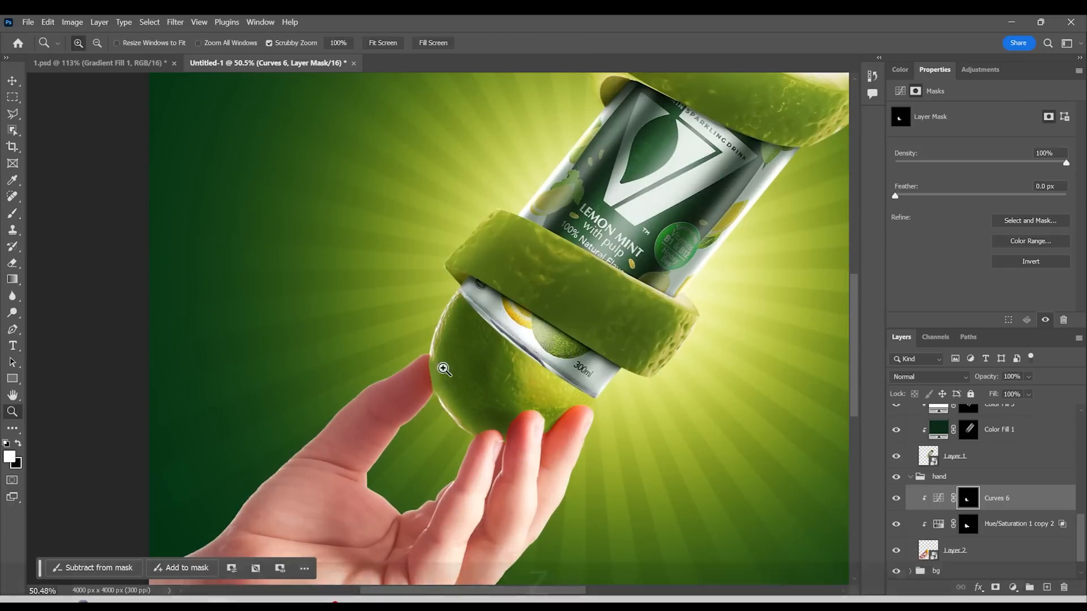
# Refine the fruit's shading along its outer edge and around the fingertips with the soft brush at 45 px
pyautogui.press('z')
pyautogui.moveTo(446, 366); pyautogui.dragTo(538, 367)
pyautogui.press('[')
pyautogui.press('[')
pyautogui.press('[')
pyautogui.press('[')
pyautogui.press('[')
pyautogui.press('[')
pyautogui.press('[')
pyautogui.press('[')
pyautogui.press('[')
pyautogui.moveTo(408, 356); pyautogui.dragTo(410, 427)
pyautogui.press('x')
pyautogui.press('x')
pyautogui.moveTo(509, 509); pyautogui.dragTo(367, 357)
pyautogui.moveTo(378, 396); pyautogui.dragTo(469, 412)
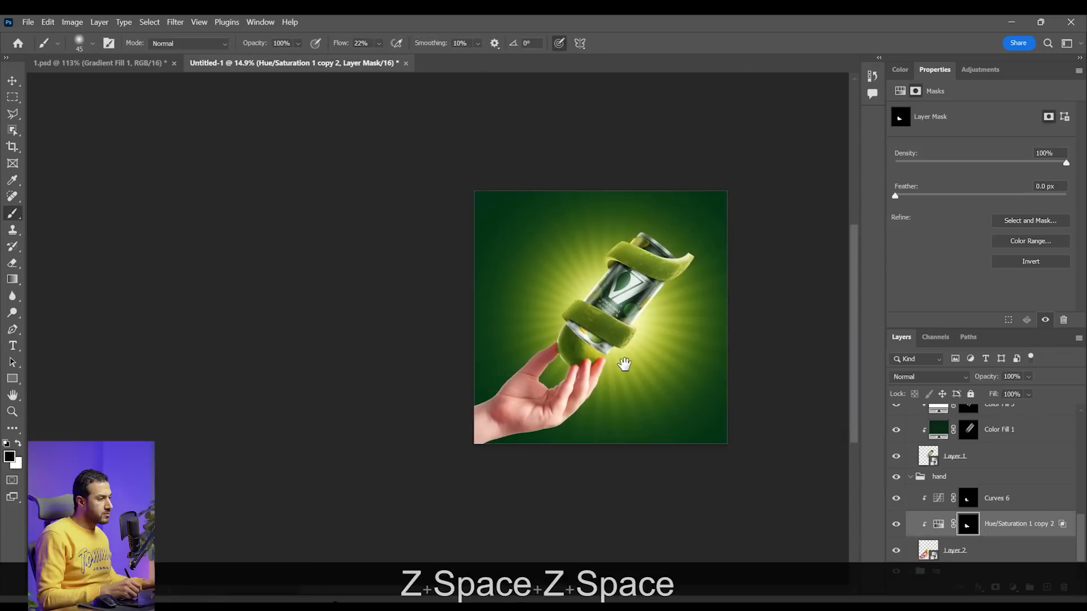
pyautogui.moveTo(626, 359)
pyautogui.mouseDown()
pyautogui.moveTo(608, 381)
pyautogui.moveTo(551, 406)
pyautogui.moveTo(597, 410)
pyautogui.moveTo(552, 423)
pyautogui.mouseUp()
pyautogui.press('z')
# Add a clipped Curves adjustment above Hue/Saturation 1 copy 2 with input 163 and output 138
pyautogui.press('space')
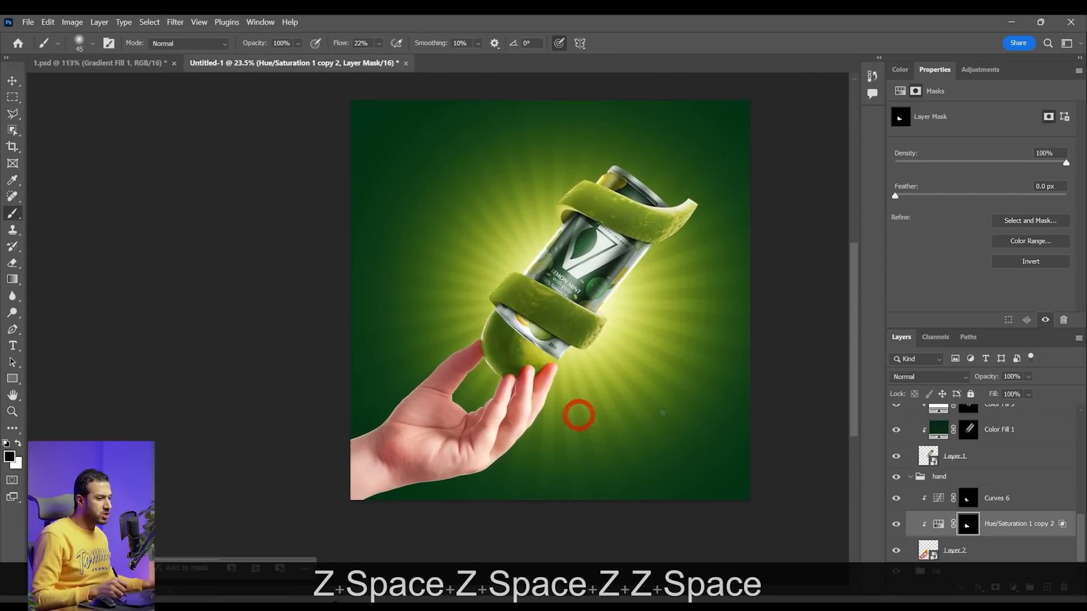
pyautogui.scroll(1, 616, 411)
pyautogui.press('space')
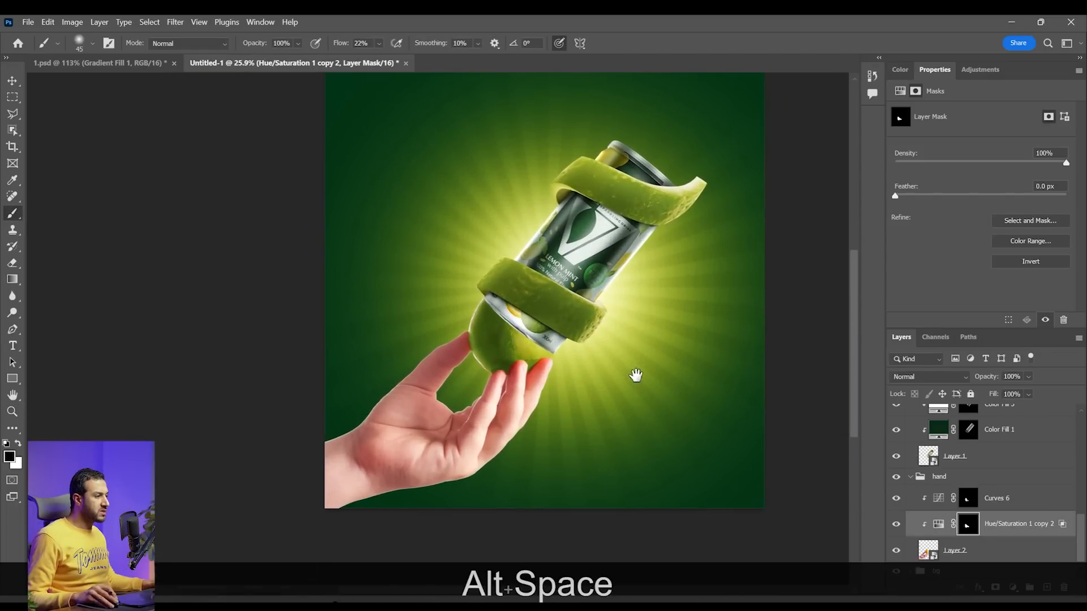
pyautogui.moveTo(636, 375); pyautogui.dragTo(622, 391)
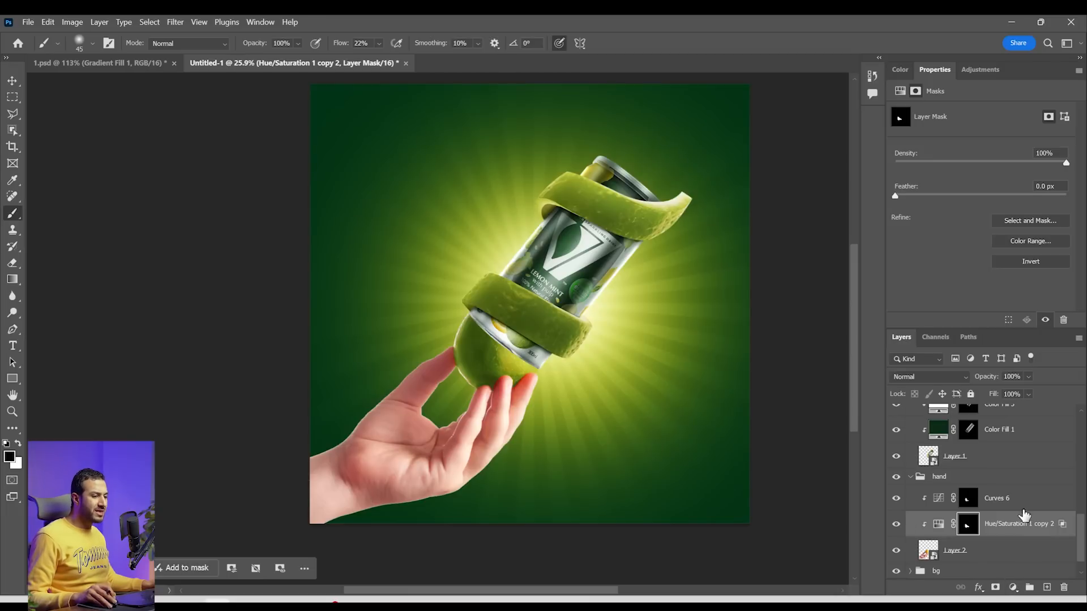
pyautogui.click(981, 69)
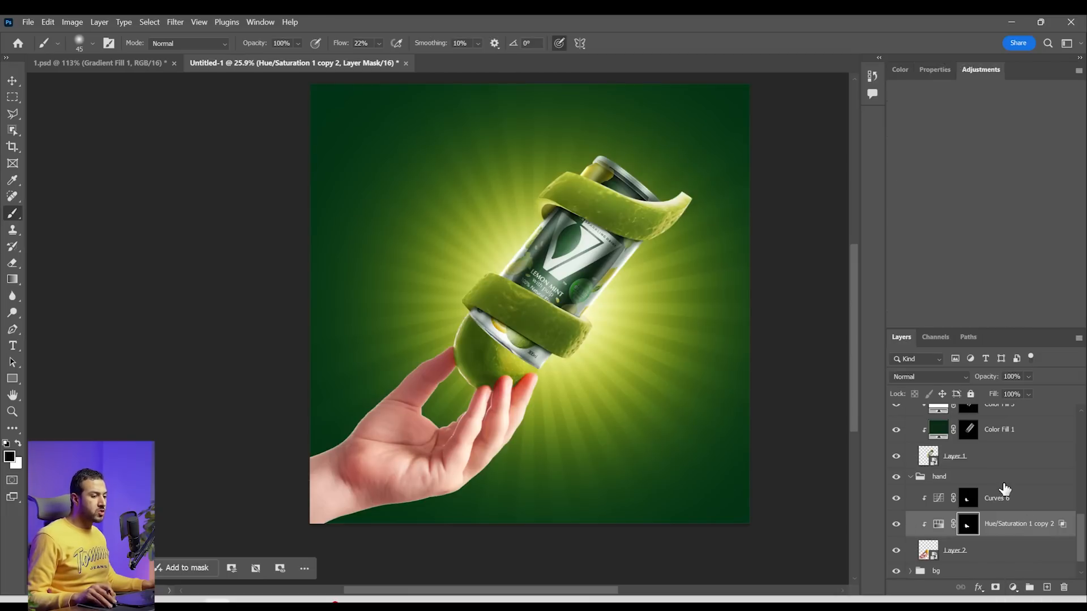
pyautogui.click(1010, 589)
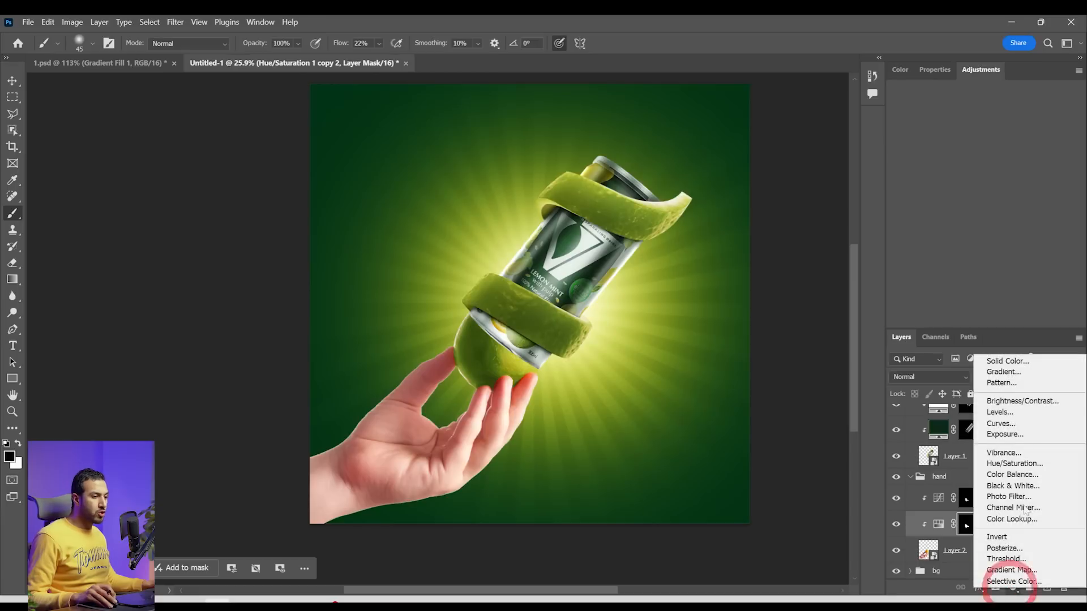
pyautogui.click(1000, 423)
pyautogui.moveTo(1067, 145)
pyautogui.mouseDown()
pyautogui.moveTo(1064, 170)
pyautogui.moveTo(1077, 142)
pyautogui.mouseUp()
pyautogui.moveTo(1013, 198); pyautogui.dragTo(1013, 207)
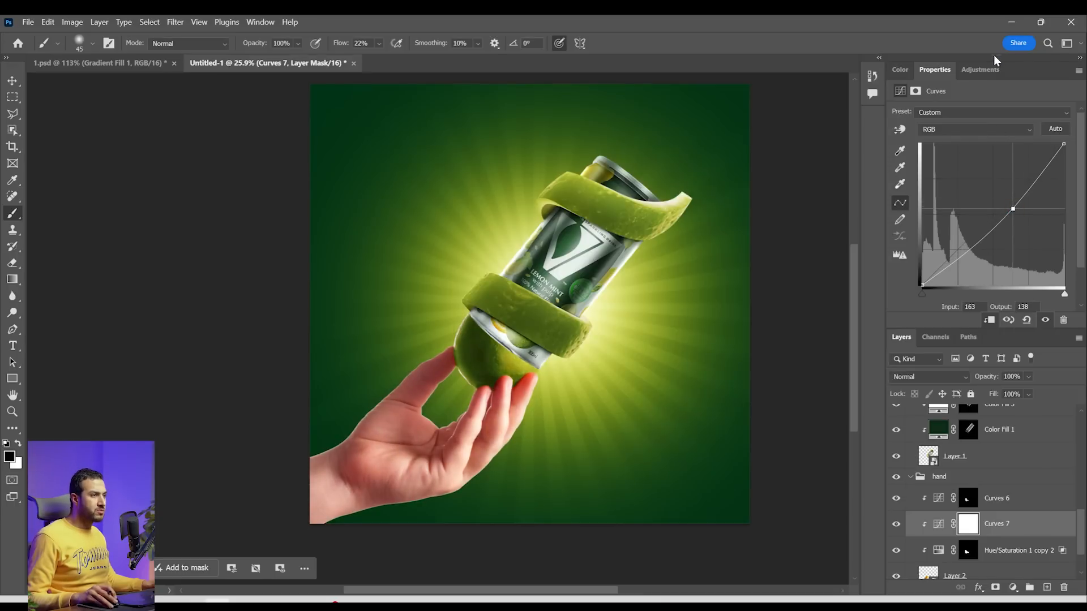
# Add a clipped Selective Color adjustment above Curves 6, with Whites at cyan -20, magenta -28, yellow +25 and black +25
pyautogui.click(1015, 589)
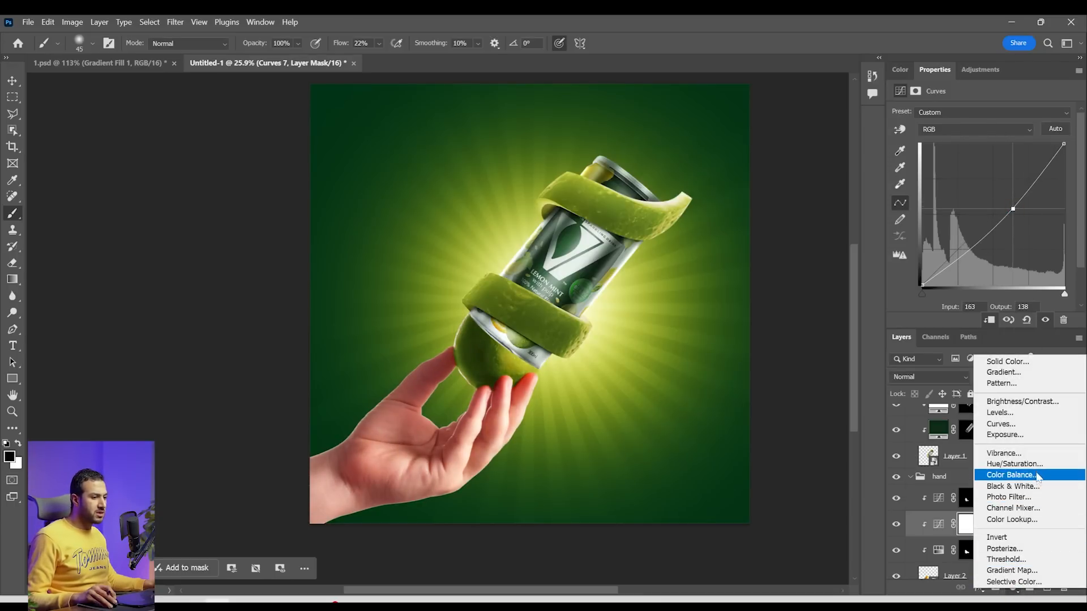
pyautogui.click(1013, 582)
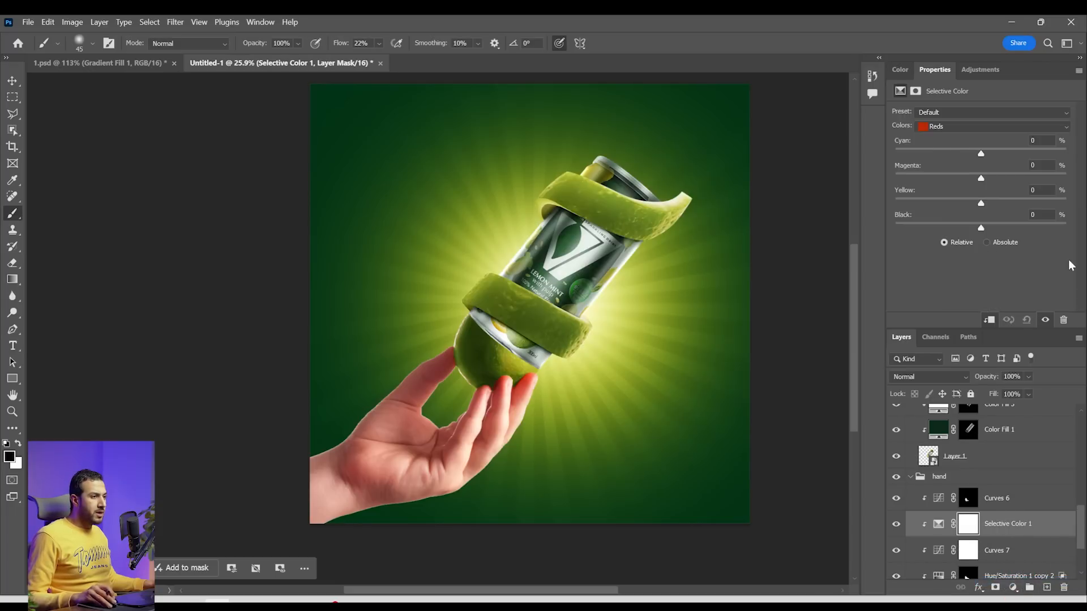
pyautogui.scroll(4, 530, 430)
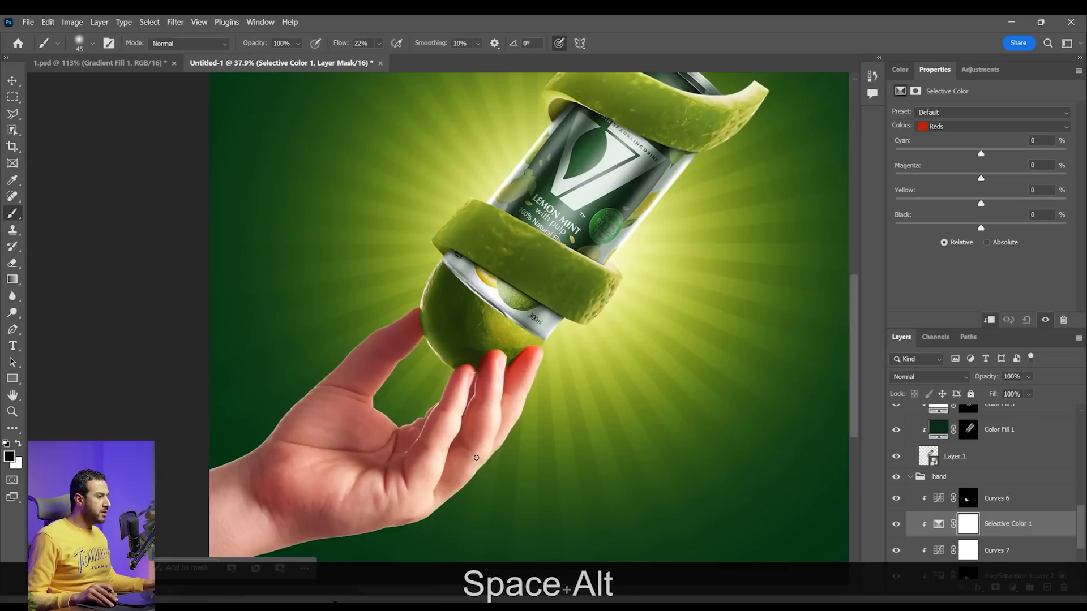
pyautogui.moveTo(488, 453); pyautogui.dragTo(479, 443)
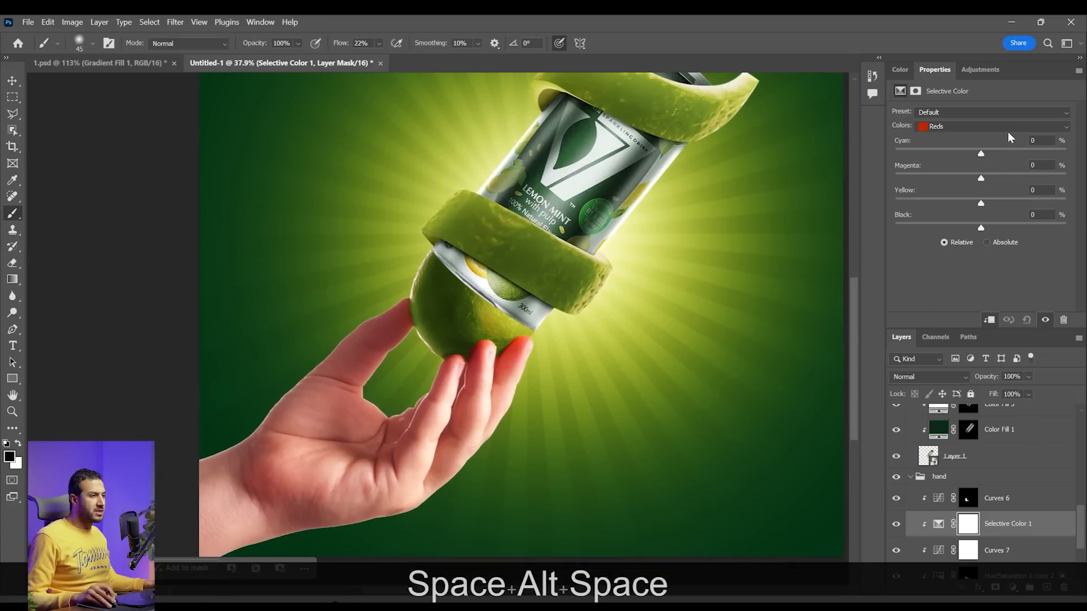
pyautogui.click(1008, 126)
pyautogui.click(975, 203)
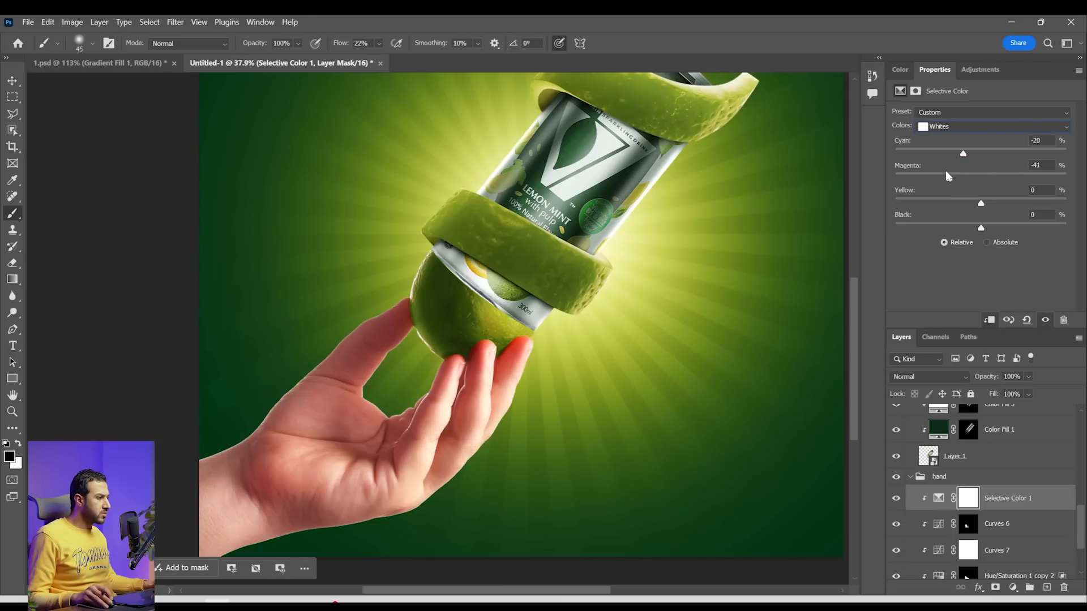
pyautogui.moveTo(981, 176); pyautogui.dragTo(1002, 202)
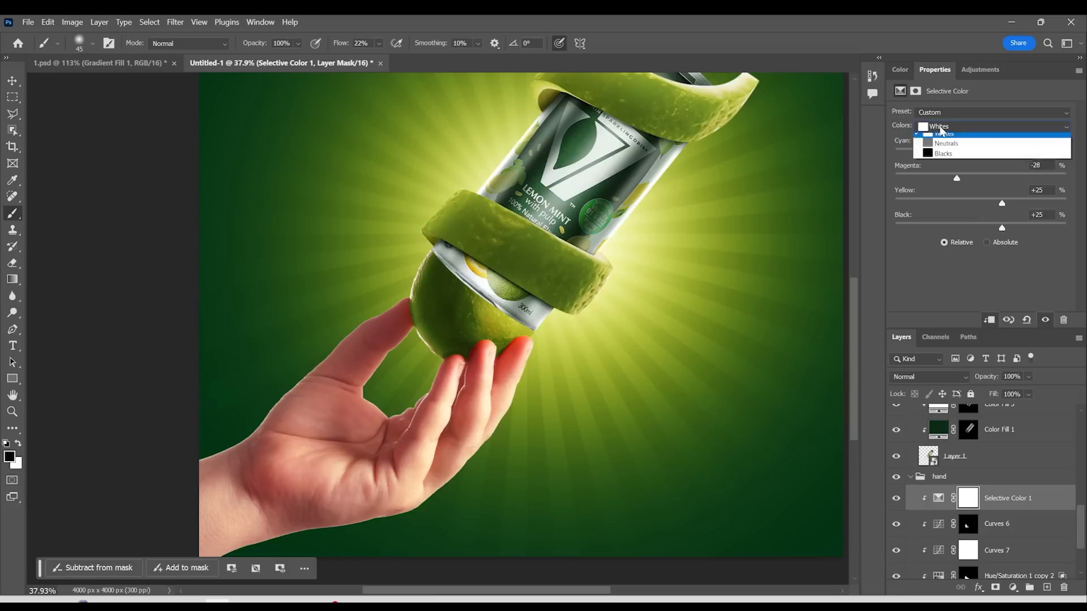
# Set the Selective Color Neutrals to cyan -18, magenta -6, yellow +12 and black -9
pyautogui.moveTo(985, 153); pyautogui.dragTo(946, 153)
pyautogui.moveTo(981, 178); pyautogui.dragTo(990, 176)
pyautogui.moveTo(981, 229)
pyautogui.mouseDown()
pyautogui.moveTo(951, 227)
pyautogui.moveTo(983, 228)
pyautogui.mouseUp()
pyautogui.click(969, 127)
pyautogui.click(958, 210)
pyautogui.moveTo(981, 153); pyautogui.dragTo(966, 153)
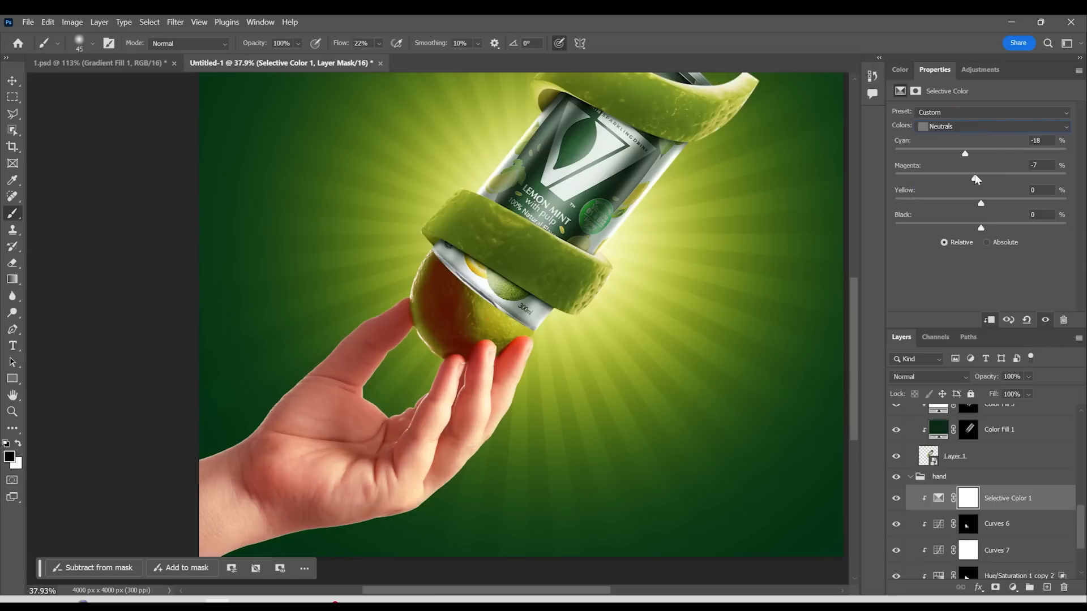
# Change the Selective Color 1 layer's blend mode to Color and switch to the Move tool
pyautogui.click(929, 377)
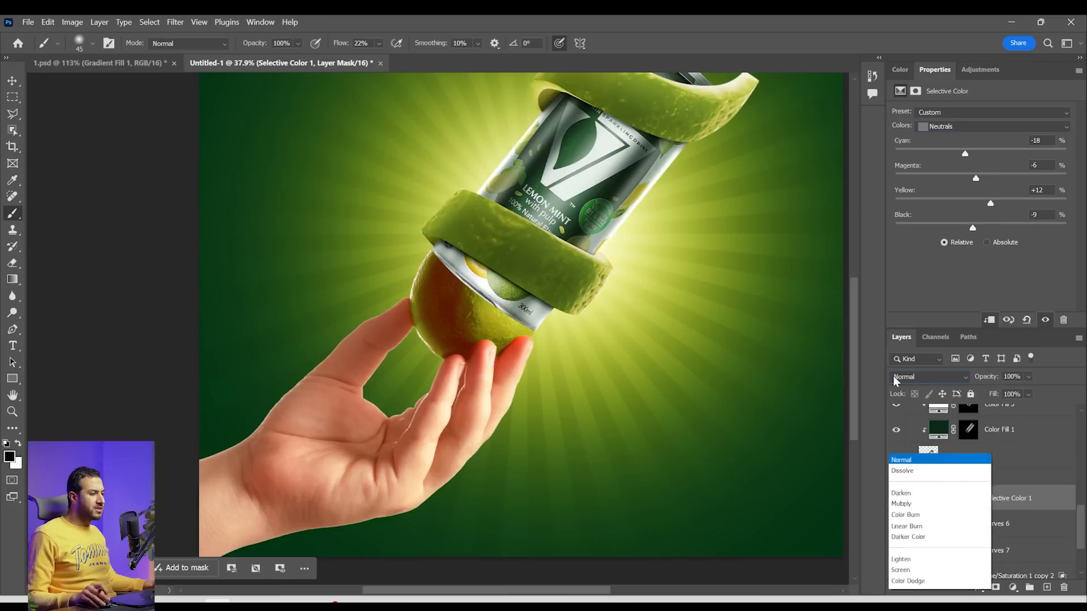
pyautogui.click(936, 418)
pyautogui.click(937, 378)
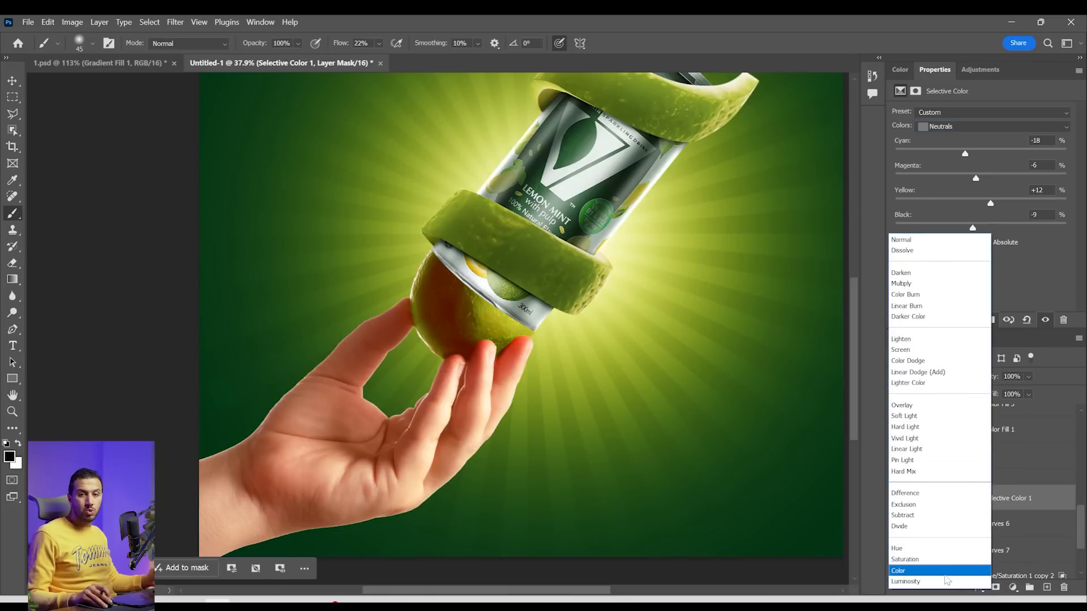
pyautogui.click(899, 571)
pyautogui.click(16, 83)
# Examine the recolored hand and fruit up close, undoing and redoing the last change to compare
pyautogui.scroll(1, 417, 498)
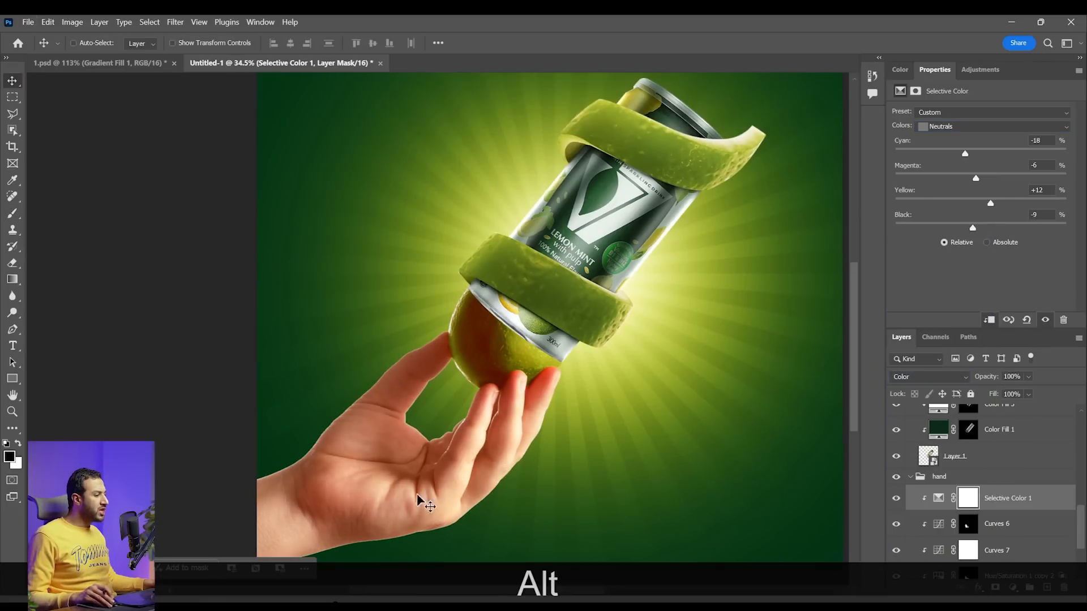
pyautogui.scroll(1, 383, 519)
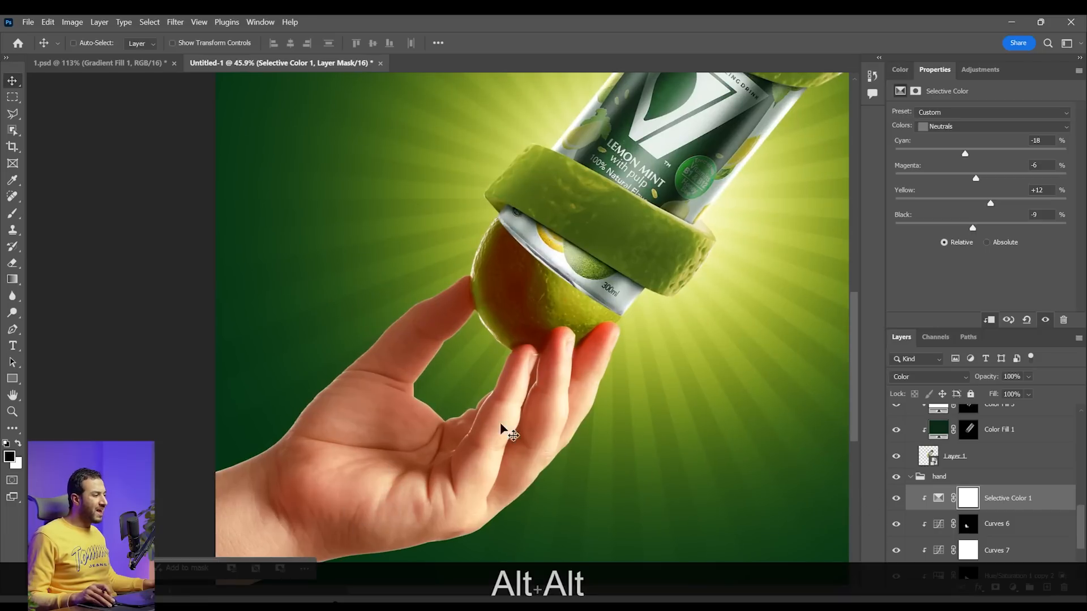
pyautogui.moveTo(565, 466); pyautogui.dragTo(564, 454)
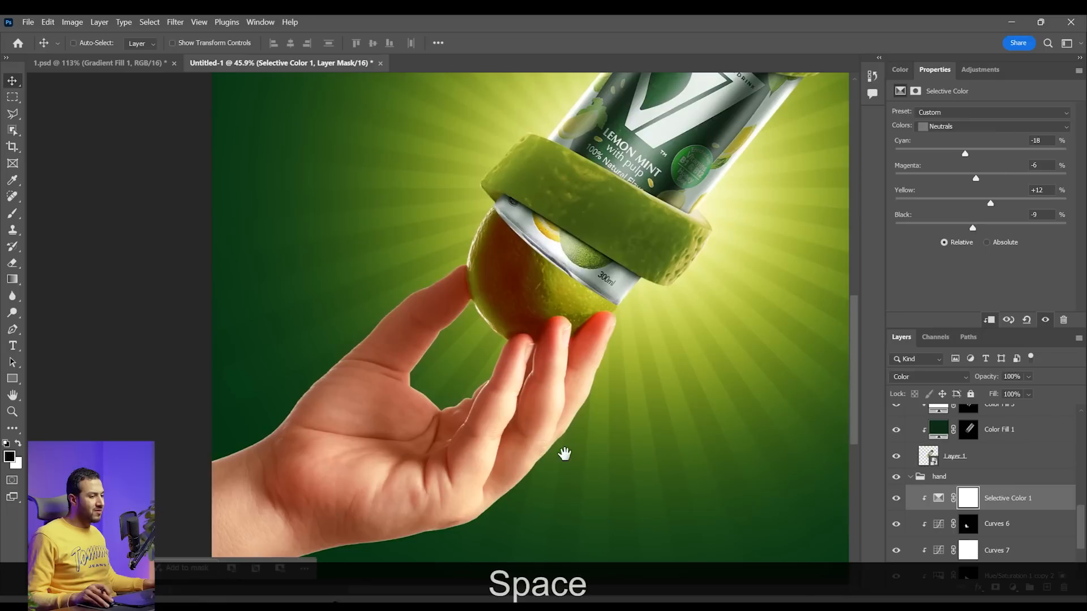
pyautogui.press('ctrl')
pyautogui.hotkey('ctrl', 'z')
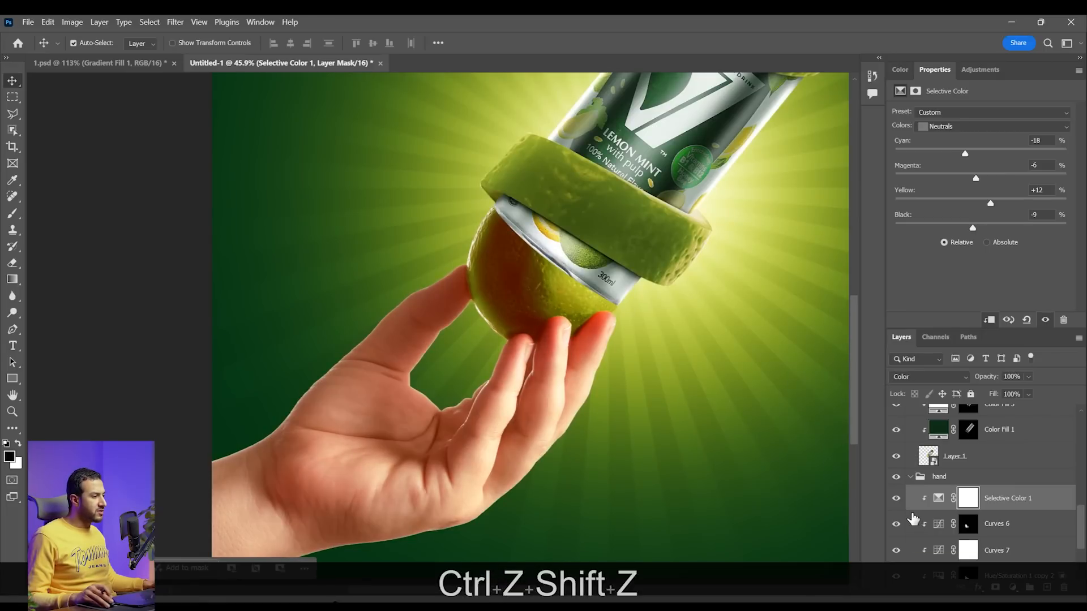
pyautogui.scroll(2, 553, 347)
pyautogui.moveTo(568, 388); pyautogui.dragTo(570, 370)
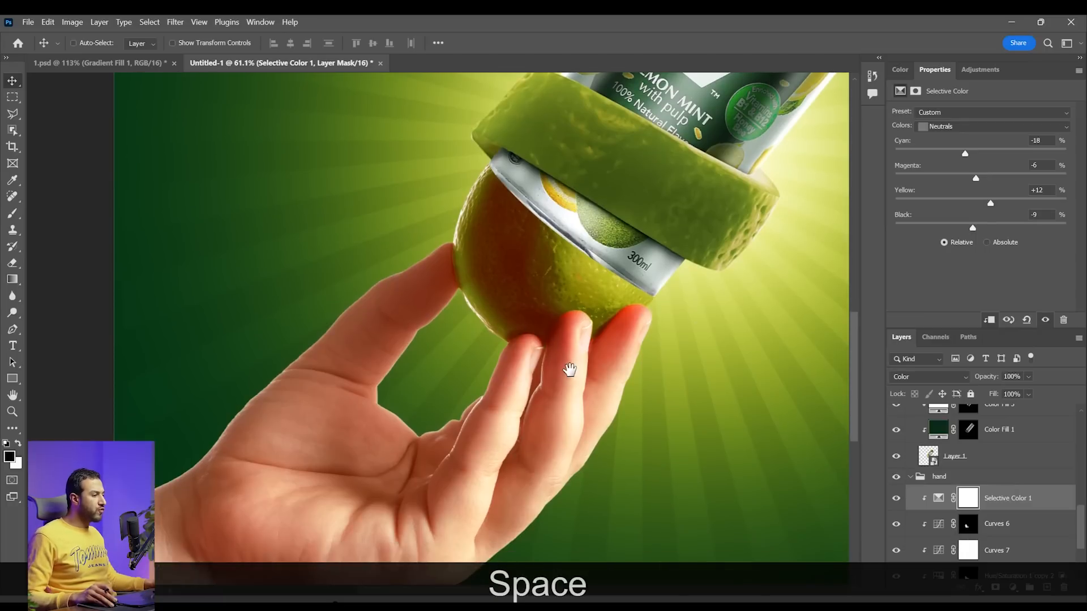
# Replace the Selective Color 1 mask with a copy of the Hue/Saturation 1 copy 2 mask and invert it to exclude the fruit
pyautogui.scroll(-2, 983, 520)
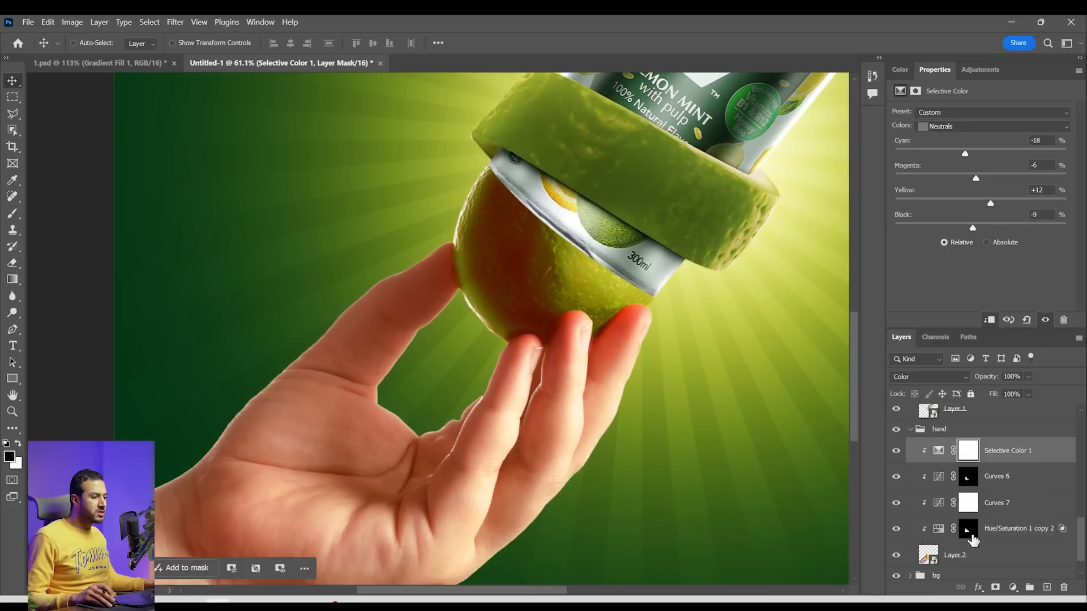
pyautogui.click(898, 530)
pyautogui.click(898, 530)
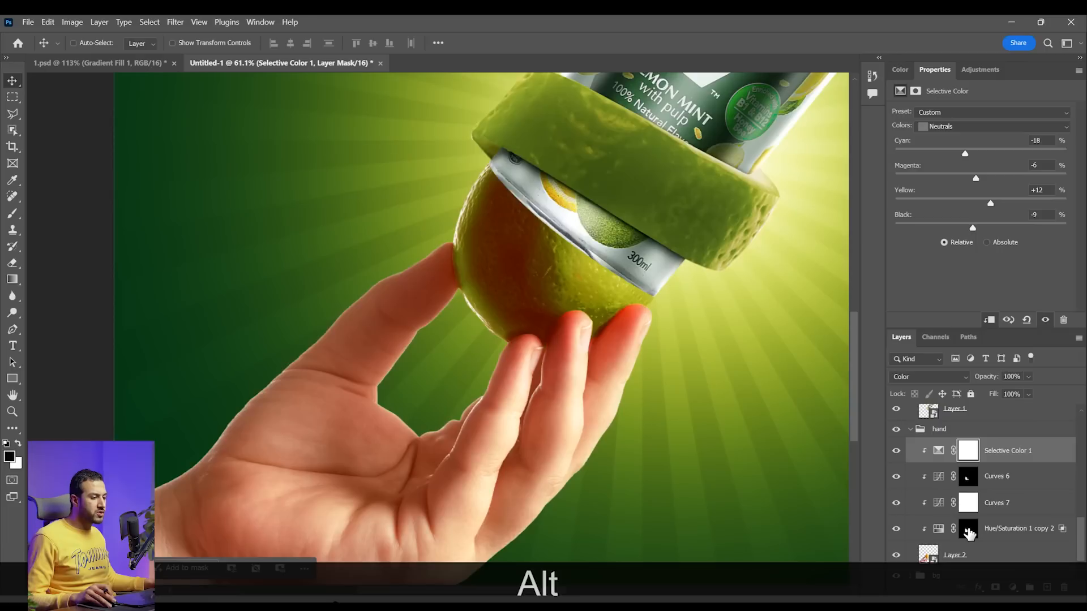
pyautogui.moveTo(969, 533); pyautogui.dragTo(972, 454)
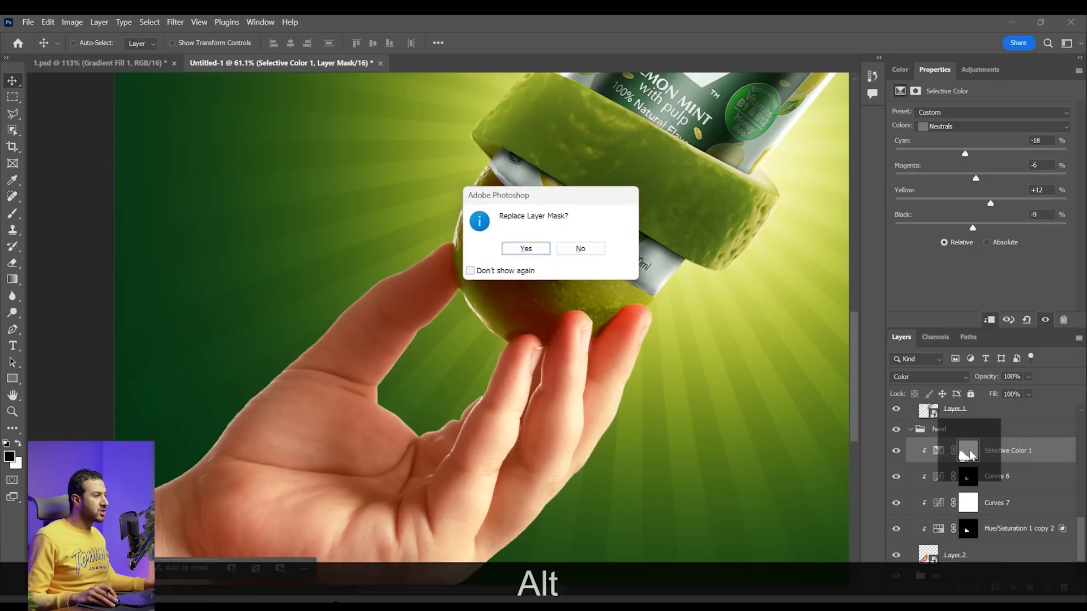
pyautogui.click(543, 252)
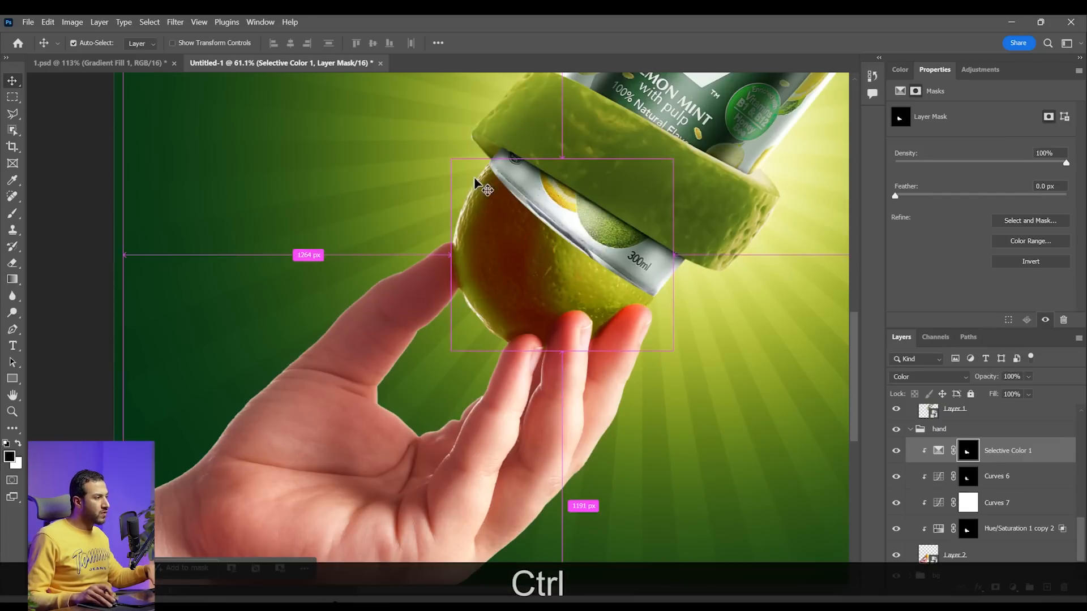
pyautogui.hotkey('ctrl', 'i')
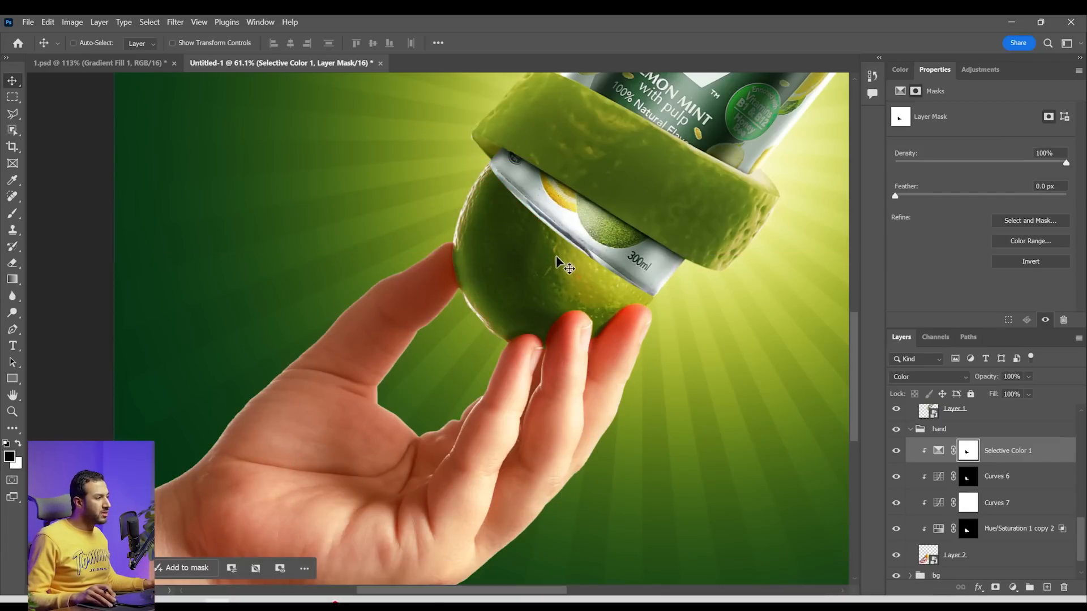
# Compare the hand with Selective Color 1 hidden and shown, both in close-up and across the whole composition
pyautogui.keyDown('alt'); pyautogui.scroll(-3, 566, 304); pyautogui.keyUp('alt')
pyautogui.keyDown('alt'); pyautogui.click(900, 453); pyautogui.keyUp('alt')
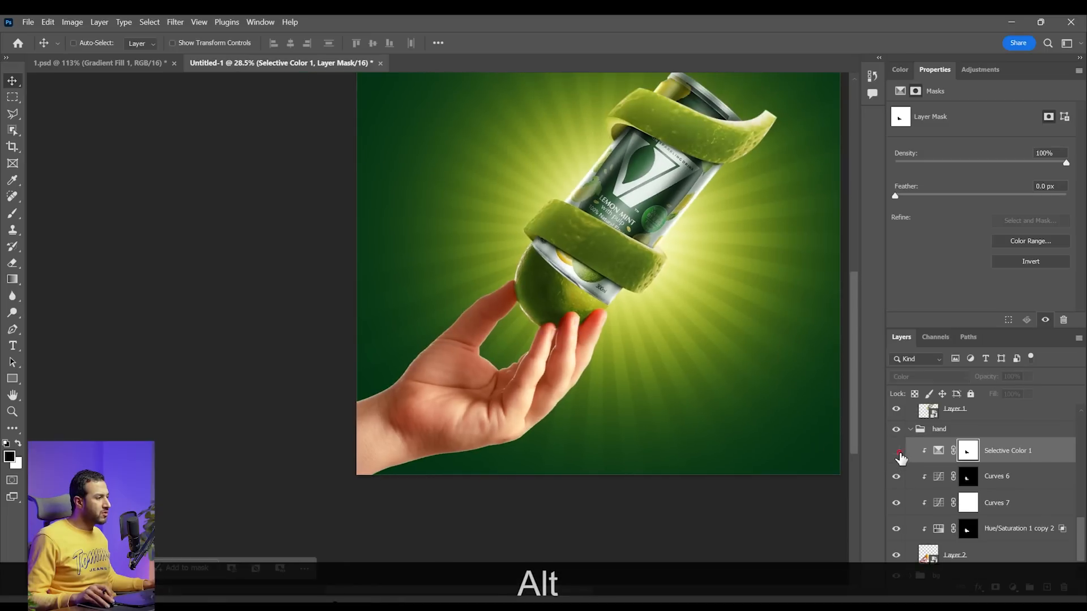
pyautogui.keyDown('alt'); pyautogui.scroll(3, 468, 432); pyautogui.keyUp('alt')
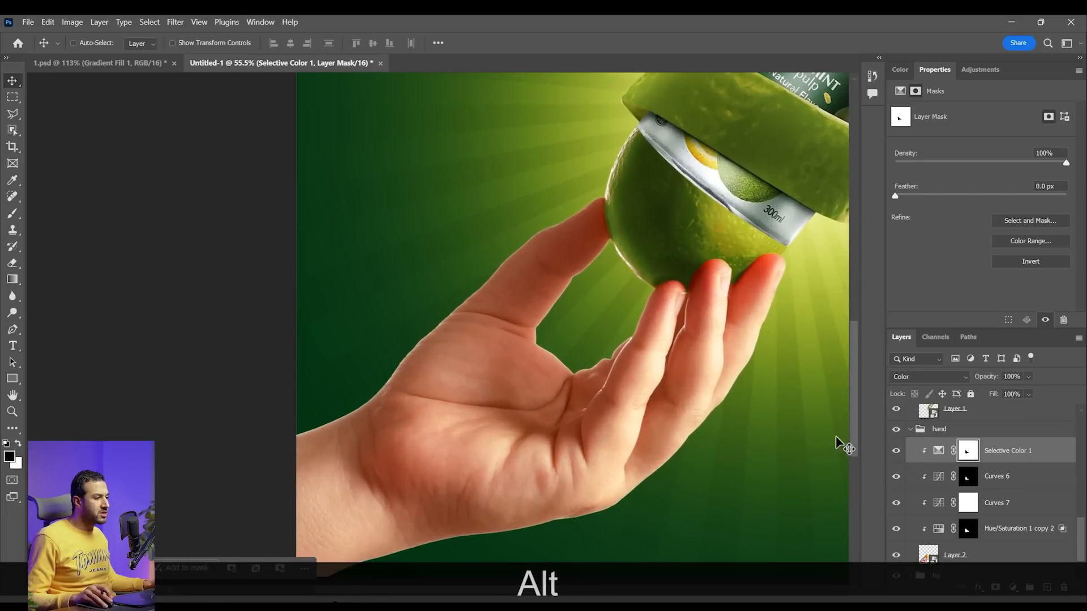
pyautogui.keyDown('alt'); pyautogui.click(899, 453); pyautogui.keyUp('alt')
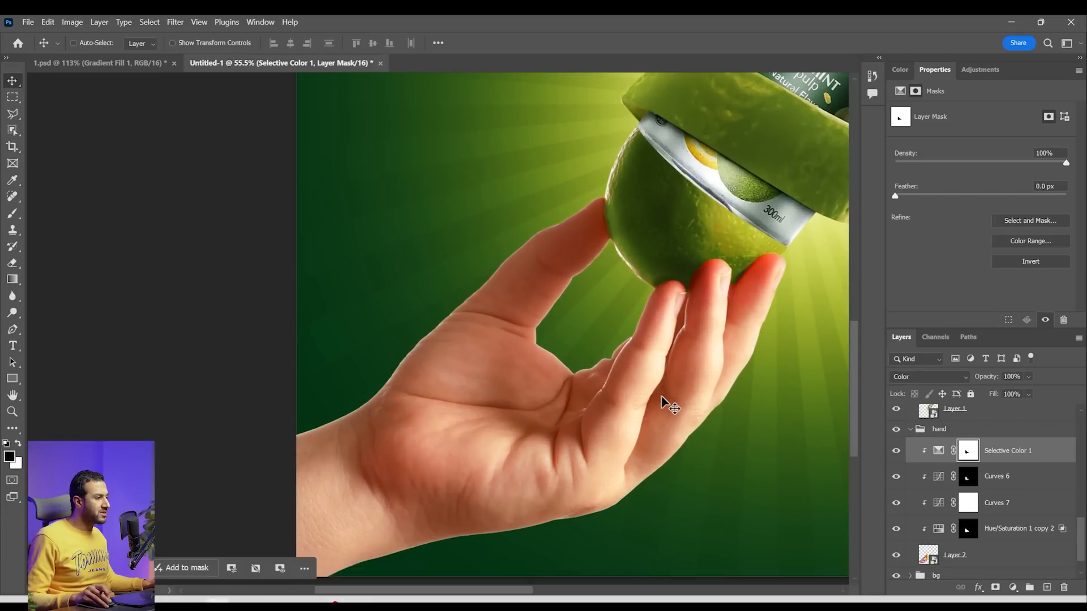
pyautogui.keyDown('alt'); pyautogui.scroll(-3, 663, 402); pyautogui.keyUp('alt')
pyautogui.moveTo(642, 363); pyautogui.dragTo(526, 386)
pyautogui.moveTo(600, 378); pyautogui.dragTo(526, 408)
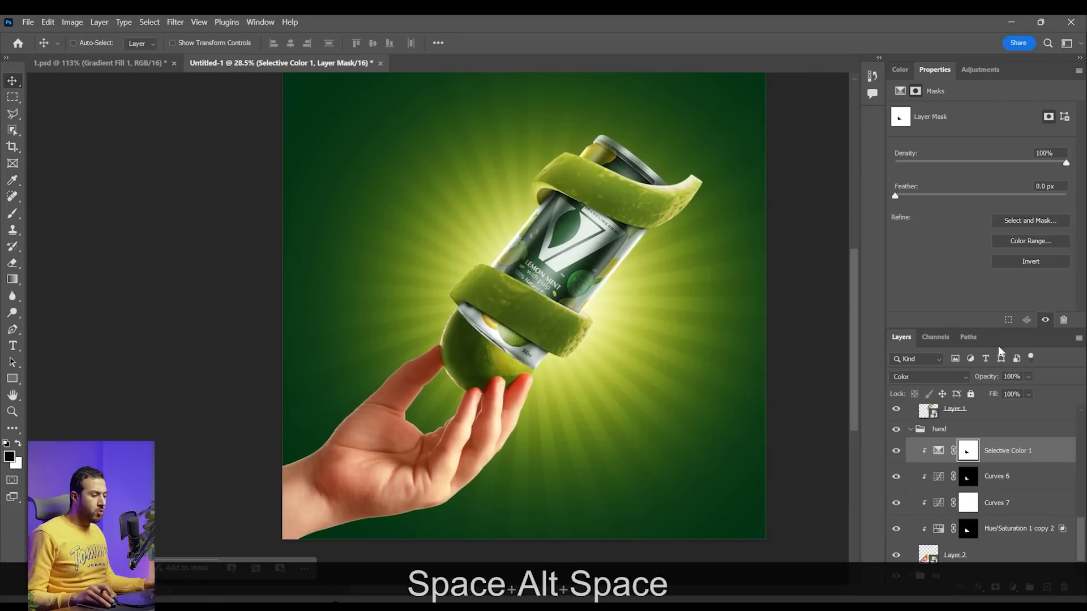
# Add a Curves adjustment clipped to the hand above Selective Color 1, darken its midtones, and invert its mask to hide the effect
pyautogui.click(1013, 588)
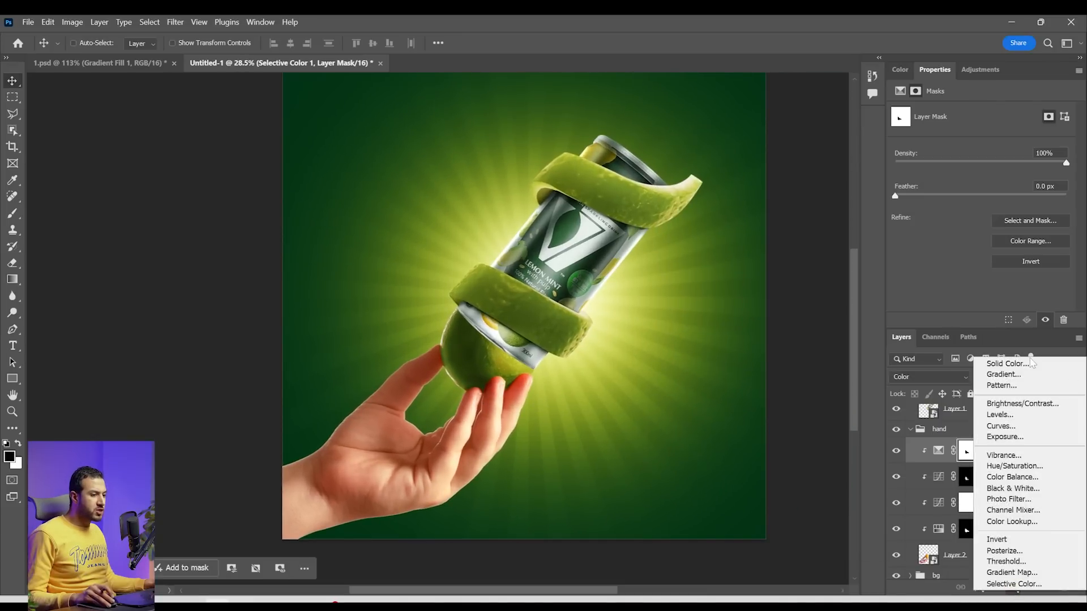
pyautogui.click(1007, 426)
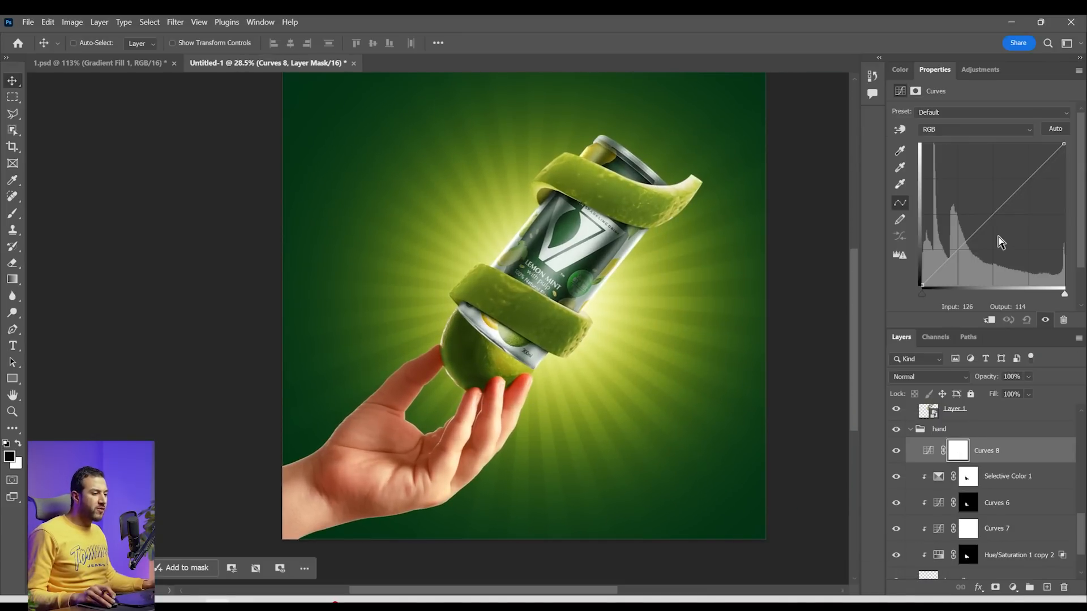
pyautogui.keyDown('alt'); pyautogui.click(1007, 463); pyautogui.keyUp('alt')
pyautogui.moveTo(991, 218); pyautogui.dragTo(998, 225)
pyautogui.click(969, 453)
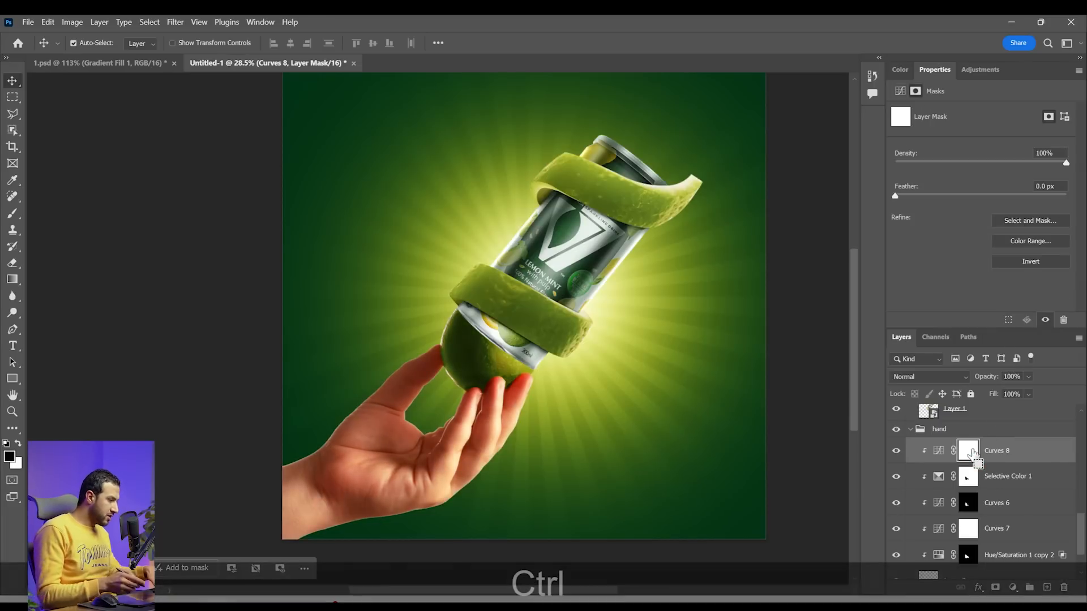
pyautogui.hotkey('ctrl', 'i')
# Paint shadows on the hand through the Curves 8 mask using a 200 px white brush at 56% flow
pyautogui.moveTo(436, 403); pyautogui.dragTo(472, 358)
pyautogui.press('b')
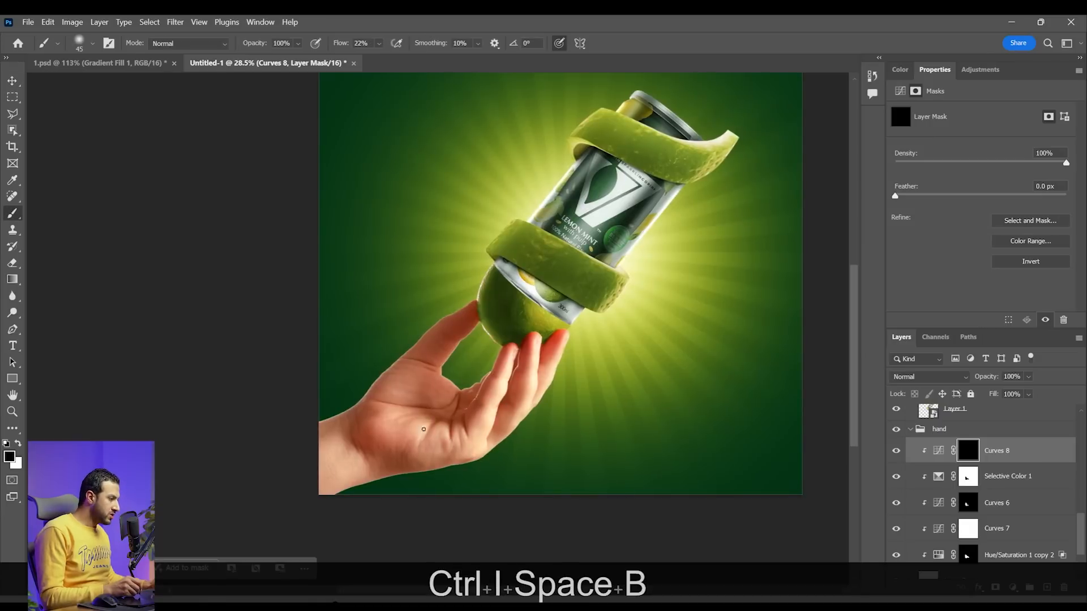
pyautogui.press(']')
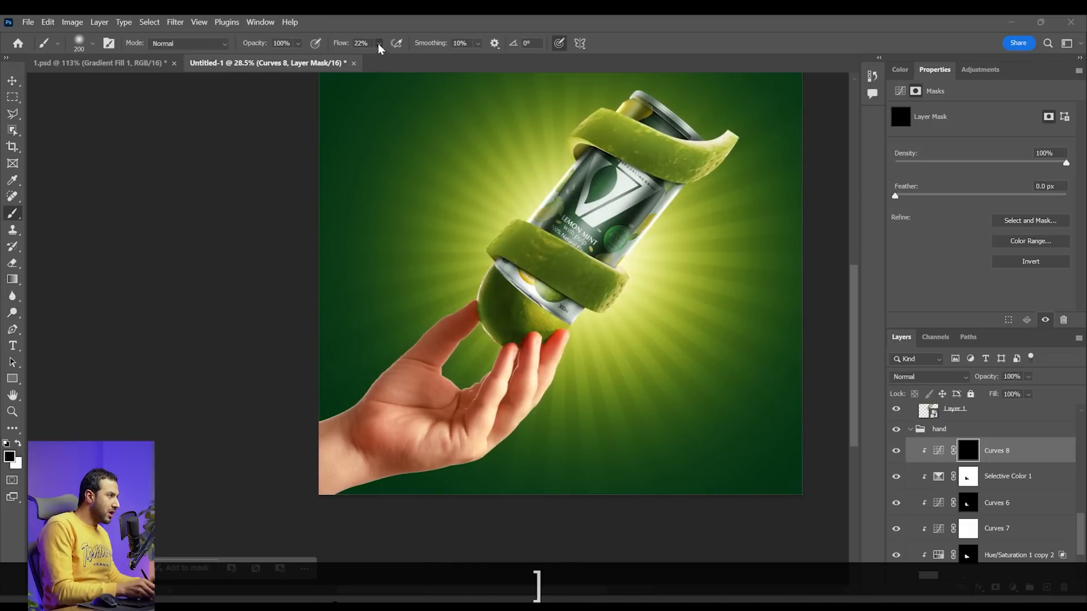
pyautogui.moveTo(379, 45); pyautogui.dragTo(395, 64)
pyautogui.click(303, 455)
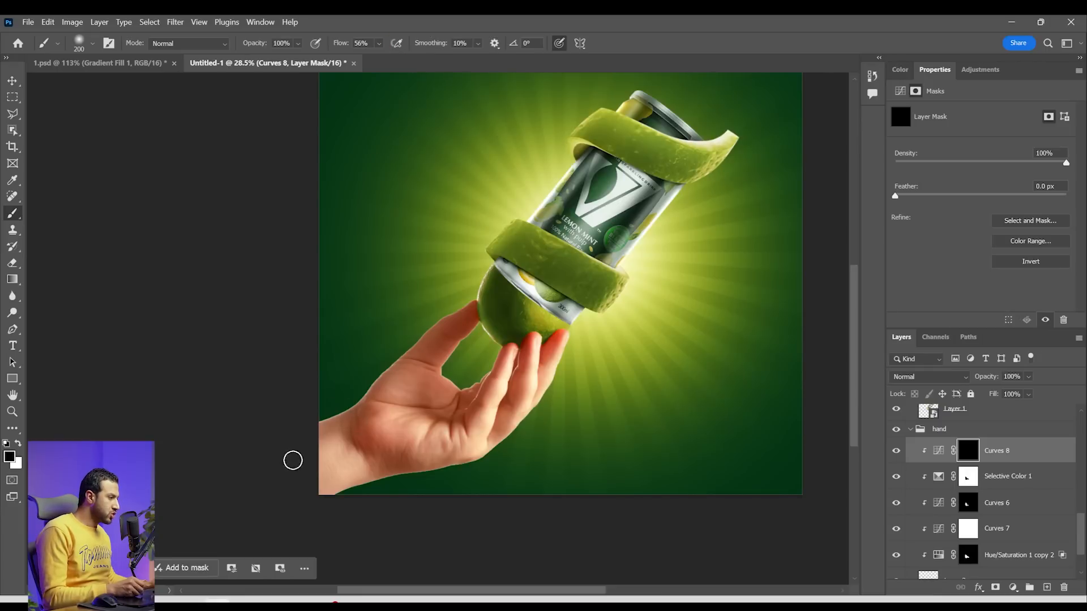
pyautogui.press('x')
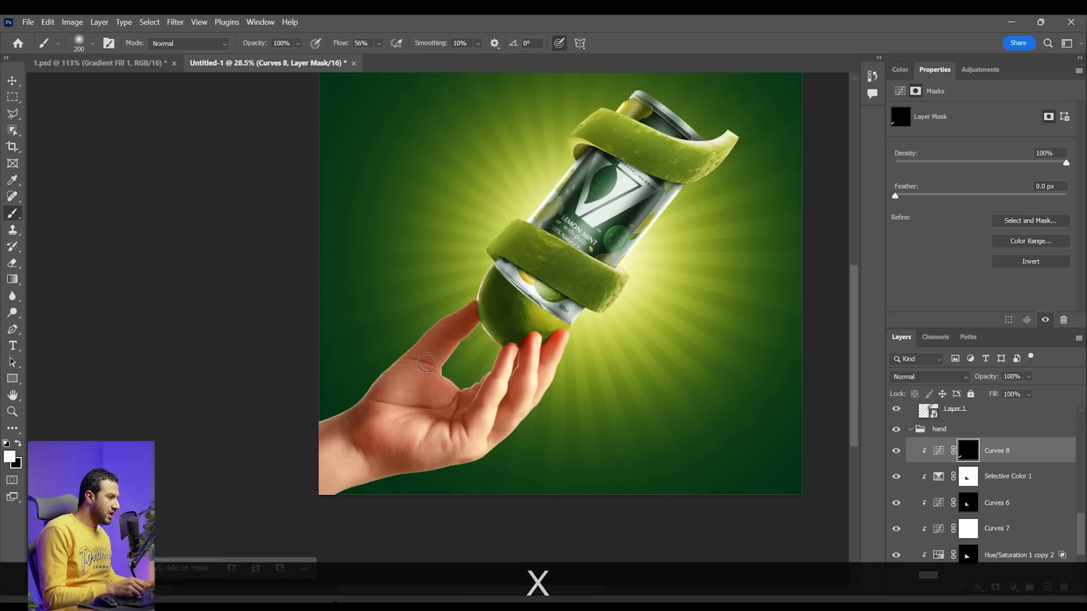
pyautogui.moveTo(428, 356); pyautogui.dragTo(401, 371)
pyautogui.press('space')
pyautogui.moveTo(513, 396)
pyautogui.mouseDown()
pyautogui.moveTo(529, 357)
pyautogui.moveTo(464, 386)
pyautogui.mouseUp()
pyautogui.moveTo(479, 416); pyautogui.dragTo(378, 440)
pyautogui.press('space')
pyautogui.moveTo(436, 416); pyautogui.dragTo(361, 412)
pyautogui.press('x')
pyautogui.press('space')
pyautogui.press('x')
pyautogui.press('z')
pyautogui.moveTo(567, 365); pyautogui.dragTo(556, 365)
pyautogui.press('x')
pyautogui.moveTo(351, 398); pyautogui.dragTo(372, 375)
pyautogui.press('x')
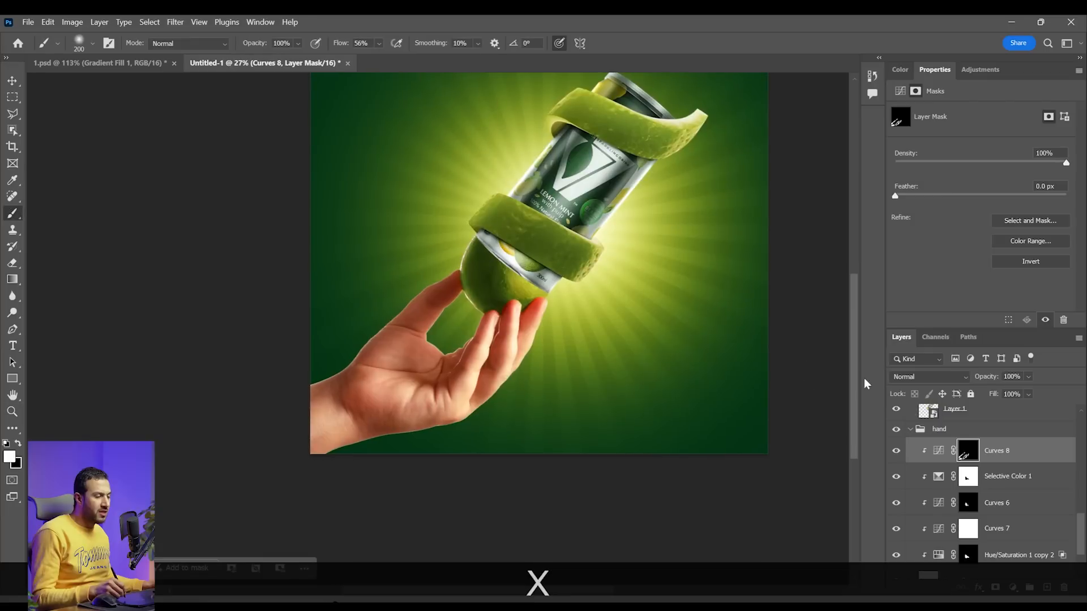
# Add another clipped Curves adjustment above Curves 8, brighten its midtones, and invert its mask to black
pyautogui.click(1014, 588)
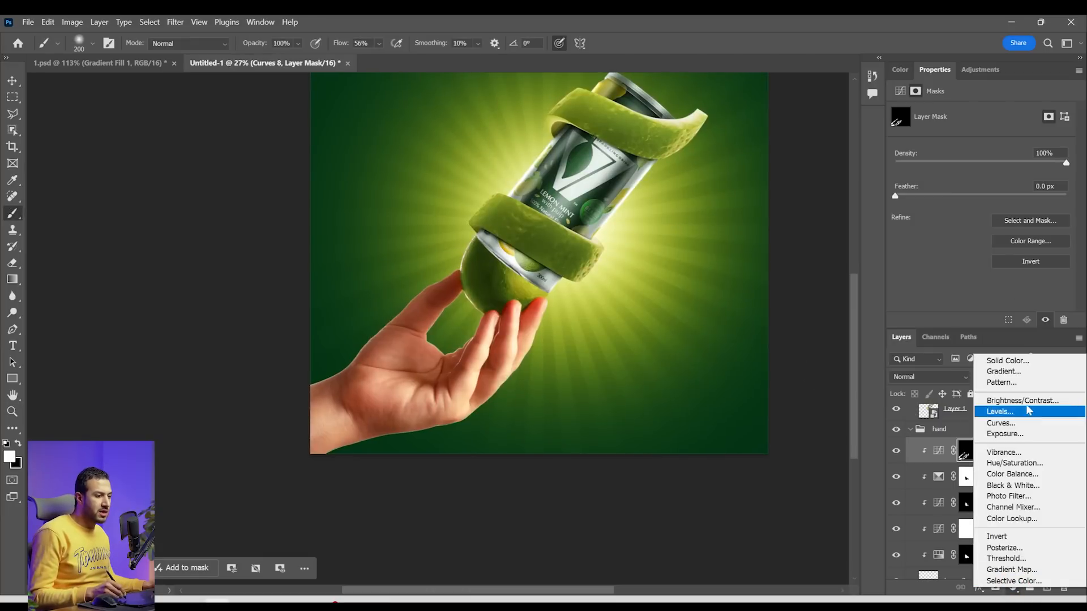
pyautogui.click(1000, 424)
pyautogui.moveTo(971, 218); pyautogui.dragTo(968, 201)
pyautogui.keyDown('alt'); pyautogui.click(971, 456); pyautogui.keyUp('alt')
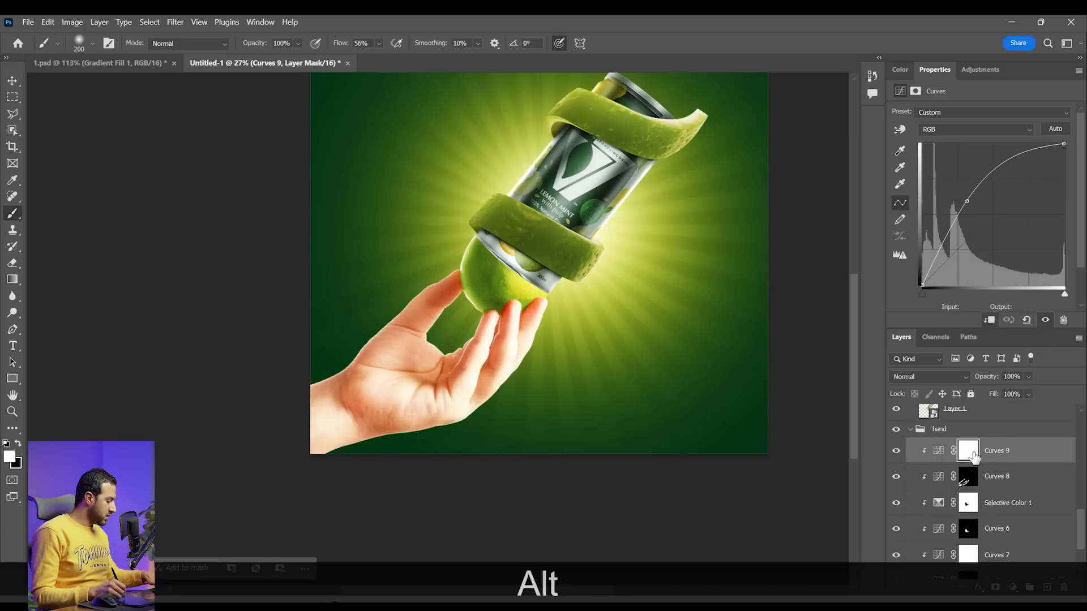
pyautogui.moveTo(974, 456); pyautogui.dragTo(975, 461)
pyautogui.hotkey('ctrl', 'i')
# Paint highlights along the thumb on the Curves 9 mask with a smaller brush, trimming the strokes with black
pyautogui.press('z')
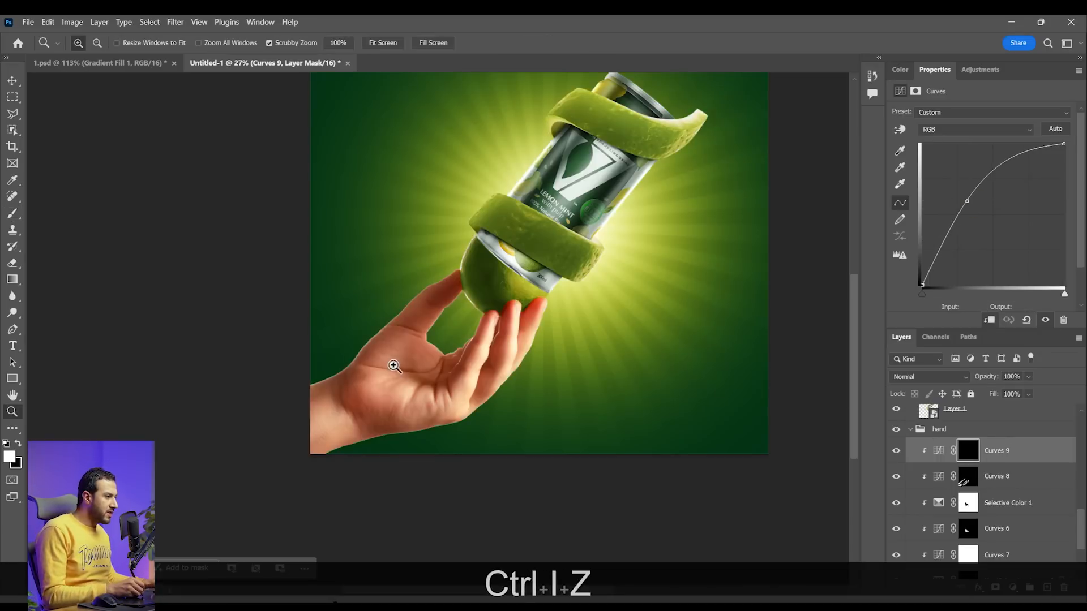
pyautogui.moveTo(393, 364); pyautogui.dragTo(417, 364)
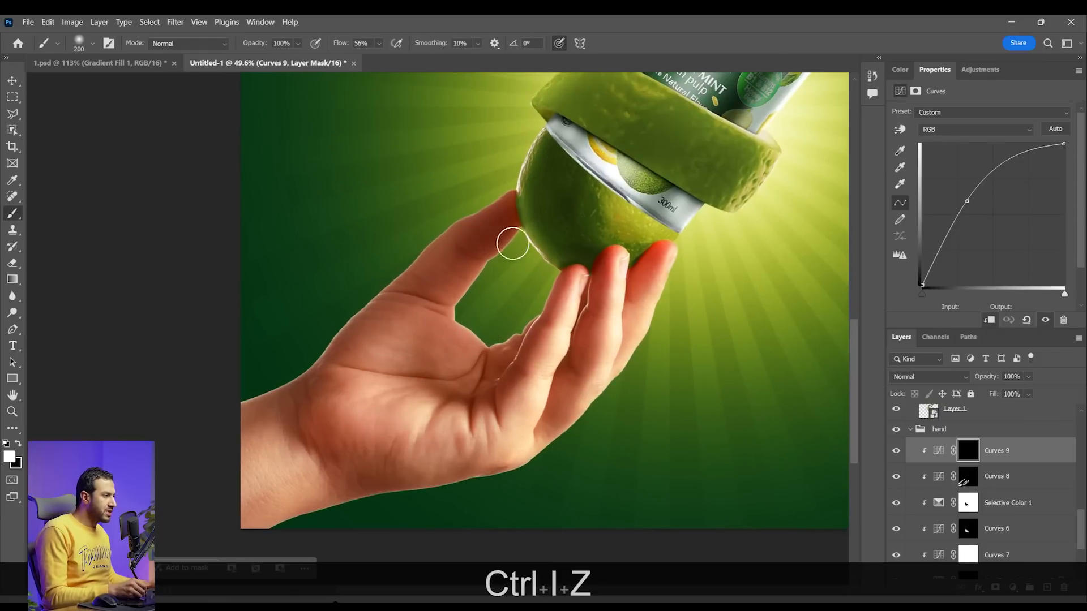
pyautogui.press('x')
pyautogui.press('x')
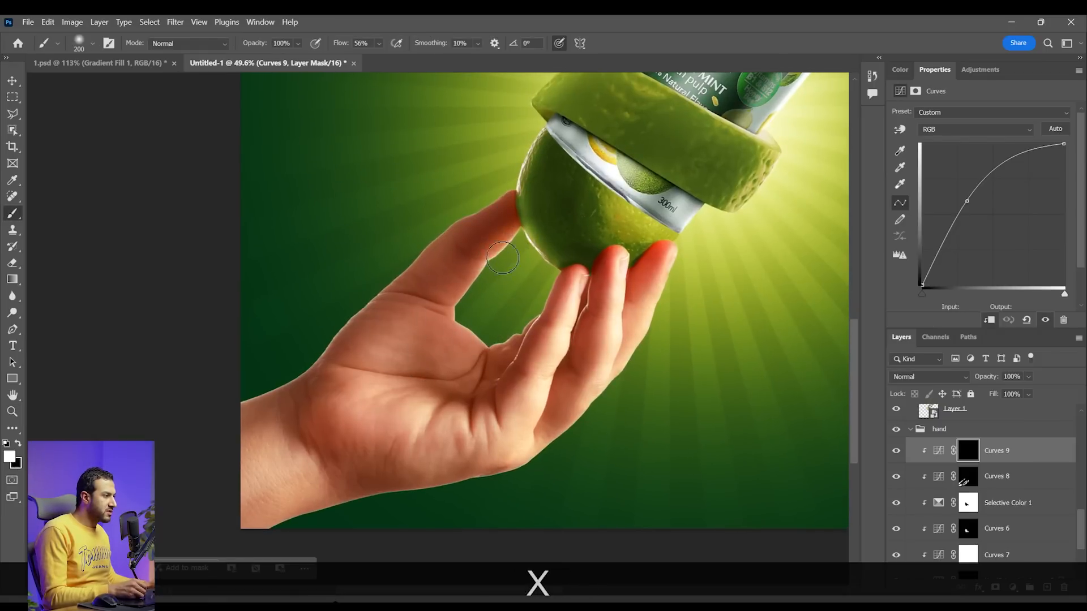
pyautogui.moveTo(462, 306)
pyautogui.mouseDown()
pyautogui.moveTo(493, 343)
pyautogui.moveTo(536, 312)
pyautogui.mouseUp()
pyautogui.press('b')
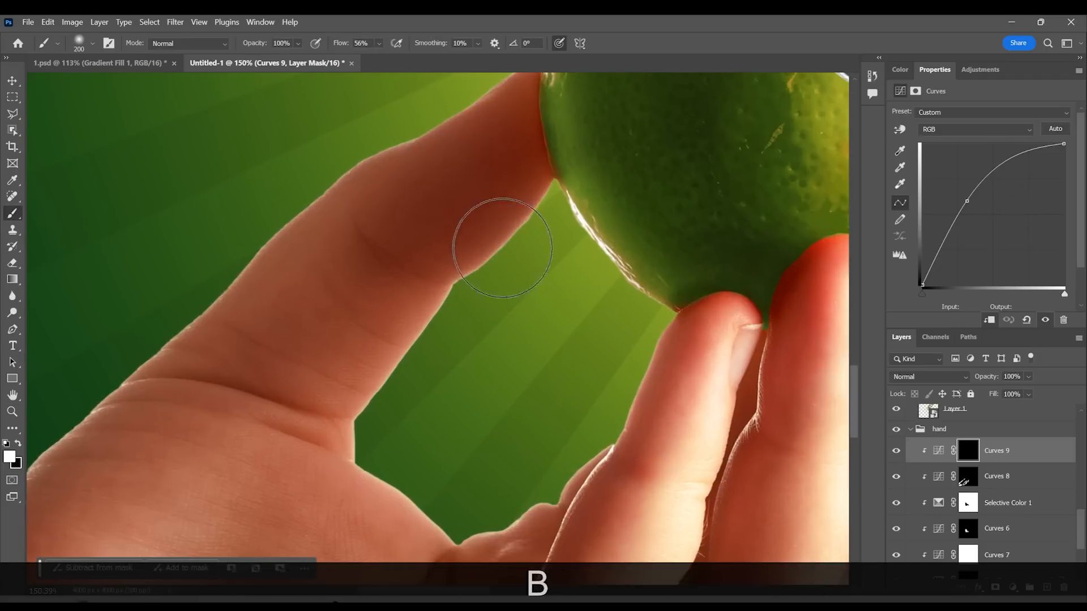
pyautogui.press('[')
pyautogui.press('[')
pyautogui.press('[')
pyautogui.press('[')
pyautogui.press('[')
pyautogui.press('[')
pyautogui.moveTo(534, 196)
pyautogui.mouseDown()
pyautogui.moveTo(486, 250)
pyautogui.moveTo(371, 239)
pyautogui.moveTo(518, 195)
pyautogui.mouseUp()
pyautogui.press('x')
pyautogui.moveTo(509, 184); pyautogui.dragTo(398, 228)
pyautogui.press('x')
pyautogui.moveTo(419, 312); pyautogui.dragTo(390, 324)
pyautogui.moveTo(448, 296)
pyautogui.mouseDown()
pyautogui.moveTo(483, 274)
pyautogui.moveTo(451, 296)
pyautogui.moveTo(377, 274)
pyautogui.mouseUp()
# Lower the brush flow to 24% and paint and soften a highlight where the thumb meets the palm on the Curves 9 mask
pyautogui.click(379, 44)
pyautogui.moveTo(395, 58); pyautogui.dragTo(373, 59)
pyautogui.moveTo(362, 272)
pyautogui.mouseDown()
pyautogui.moveTo(369, 352)
pyautogui.moveTo(280, 333)
pyautogui.moveTo(287, 262)
pyautogui.mouseUp()
pyautogui.press('[')
pyautogui.press('[')
pyautogui.press('[')
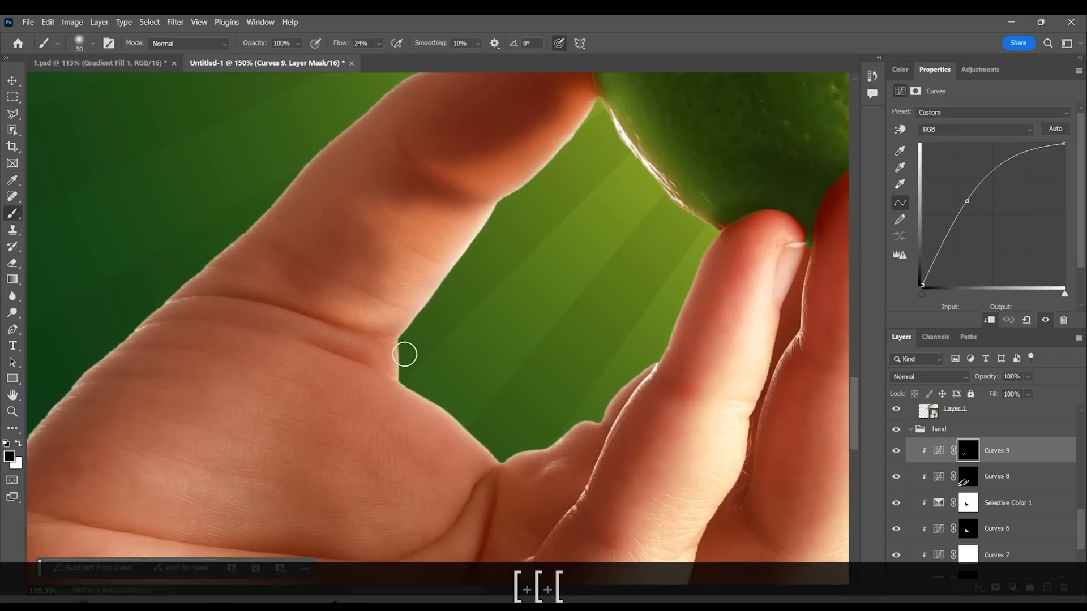
pyautogui.press('x')
pyautogui.moveTo(419, 362); pyautogui.dragTo(419, 324)
pyautogui.press('x')
pyautogui.press(']')
pyautogui.press(']')
pyautogui.press(']')
pyautogui.press(']')
pyautogui.press(']')
pyautogui.press(']')
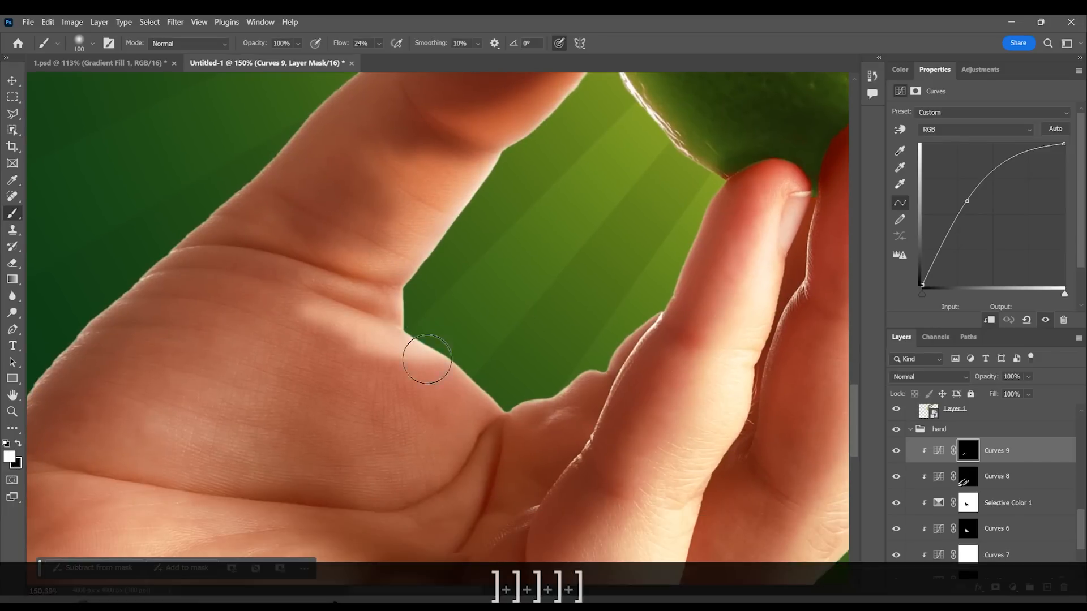
pyautogui.press('x')
pyautogui.moveTo(312, 338)
pyautogui.mouseDown()
pyautogui.moveTo(354, 399)
pyautogui.moveTo(379, 325)
pyautogui.mouseUp()
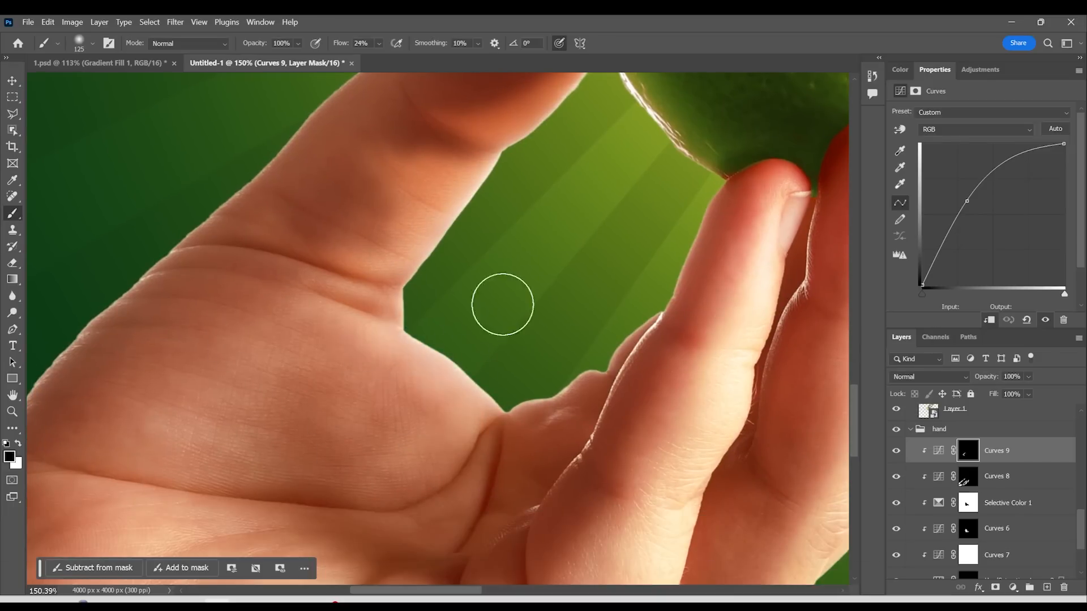
# Paint highlights on the palm creases and finger edges in the Curves 9 mask with a 50 px brush, correcting excess with black
pyautogui.press('z')
pyautogui.moveTo(510, 297); pyautogui.dragTo(493, 317)
pyautogui.press('b')
pyautogui.press('[')
pyautogui.press('[')
pyautogui.press('[')
pyautogui.press('[')
pyautogui.press('[')
pyautogui.press('[')
pyautogui.press('x')
pyautogui.moveTo(516, 394)
pyautogui.mouseDown()
pyautogui.moveTo(529, 401)
pyautogui.moveTo(518, 418)
pyautogui.mouseUp()
pyautogui.moveTo(591, 343); pyautogui.dragTo(563, 332)
pyautogui.moveTo(657, 205); pyautogui.dragTo(527, 442)
pyautogui.press('x')
pyautogui.press('x')
pyautogui.moveTo(602, 335); pyautogui.dragTo(558, 421)
pyautogui.press('x')
pyautogui.moveTo(556, 337); pyautogui.dragTo(372, 316)
pyautogui.press('x')
pyautogui.moveTo(720, 187); pyautogui.dragTo(653, 351)
pyautogui.press('x')
# Brighten the palm and the base of the fingers on the Curves 9 mask with a larger brush, alternating white and black strokes
pyautogui.press('x')
pyautogui.moveTo(547, 447)
pyautogui.mouseDown()
pyautogui.moveTo(633, 257)
pyautogui.moveTo(592, 345)
pyautogui.mouseUp()
pyautogui.moveTo(508, 235); pyautogui.dragTo(442, 402)
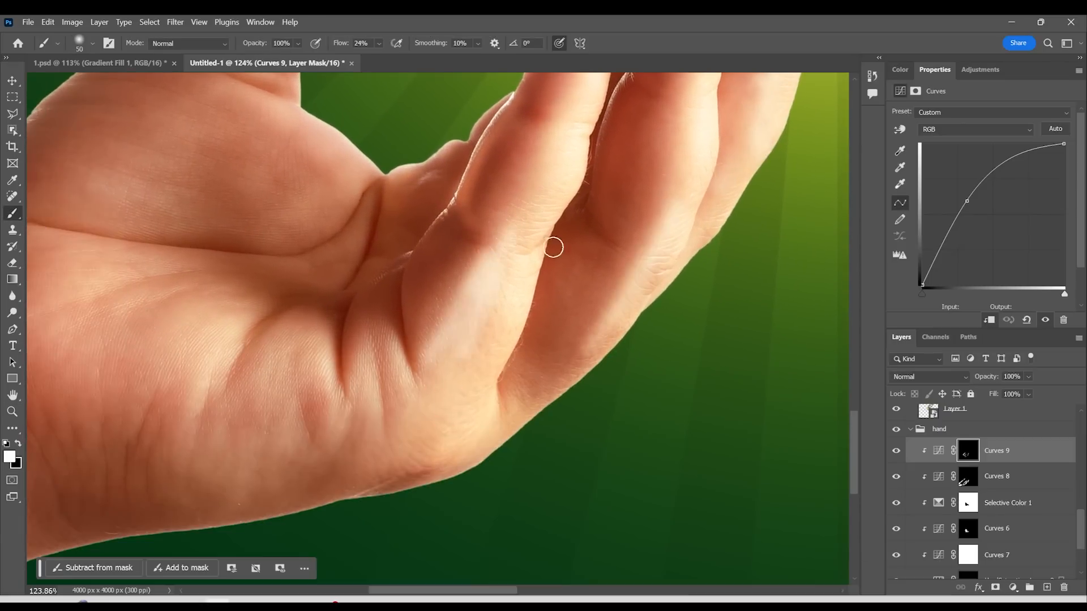
pyautogui.moveTo(538, 269); pyautogui.dragTo(495, 311)
pyautogui.press(']')
pyautogui.press(']')
pyautogui.press(']')
pyautogui.press(']')
pyautogui.press(']')
pyautogui.press(']')
pyautogui.press('x')
pyautogui.press('x')
pyautogui.moveTo(396, 377); pyautogui.dragTo(570, 341)
pyautogui.moveTo(336, 357); pyautogui.dragTo(237, 422)
pyautogui.press('x')
pyautogui.moveTo(325, 350); pyautogui.dragTo(179, 396)
pyautogui.press('x')
pyautogui.moveTo(368, 317)
pyautogui.mouseDown()
pyautogui.moveTo(476, 356)
pyautogui.moveTo(526, 263)
pyautogui.moveTo(465, 294)
pyautogui.mouseUp()
pyautogui.moveTo(465, 294); pyautogui.dragTo(403, 364)
# Undo the last mask stroke and refine the finger and palm highlights on the Curves 9 mask with varied brush sizes
pyautogui.press('x')
pyautogui.press('x')
pyautogui.moveTo(255, 295); pyautogui.dragTo(385, 300)
pyautogui.moveTo(236, 374); pyautogui.dragTo(544, 108)
pyautogui.moveTo(611, 96)
pyautogui.mouseDown()
pyautogui.moveTo(434, 320)
pyautogui.moveTo(233, 501)
pyautogui.mouseUp()
pyautogui.moveTo(283, 434); pyautogui.dragTo(433, 292)
pyautogui.hotkey('ctrl', 'z')
pyautogui.press('[')
pyautogui.press('[')
pyautogui.press('[')
pyautogui.press('[')
pyautogui.press('[')
pyautogui.press('[')
pyautogui.press('[')
pyautogui.press('[')
pyautogui.press('[')
pyautogui.press('x')
pyautogui.click(424, 354)
pyautogui.moveTo(445, 328); pyautogui.dragTo(436, 300)
# Touch up the overall hand lighting on the Curves 9 mask with the brush enlarged to 300 px and black as foreground
pyautogui.press('x')
pyautogui.press('x')
pyautogui.moveTo(541, 226)
pyautogui.mouseDown()
pyautogui.moveTo(664, 152)
pyautogui.moveTo(436, 373)
pyautogui.mouseUp()
pyautogui.press('x')
pyautogui.press(']')
pyautogui.press(']')
pyautogui.press(']')
pyautogui.press(']')
pyautogui.moveTo(555, 133); pyautogui.dragTo(472, 278)
pyautogui.press('z')
pyautogui.moveTo(793, 510); pyautogui.dragTo(567, 317)
pyautogui.moveTo(689, 334)
pyautogui.mouseDown()
pyautogui.moveTo(572, 351)
pyautogui.moveTo(679, 385)
pyautogui.mouseUp()
pyautogui.press('b')
pyautogui.press(']')
pyautogui.press(']')
pyautogui.press(']')
pyautogui.press(']')
pyautogui.press(']')
pyautogui.press(']')
pyautogui.press(']')
pyautogui.press(']')
pyautogui.press(']')
pyautogui.press(']')
pyautogui.press('x')
pyautogui.press('z')
pyautogui.moveTo(559, 428); pyautogui.dragTo(510, 429)
pyautogui.moveTo(779, 341); pyautogui.dragTo(685, 427)
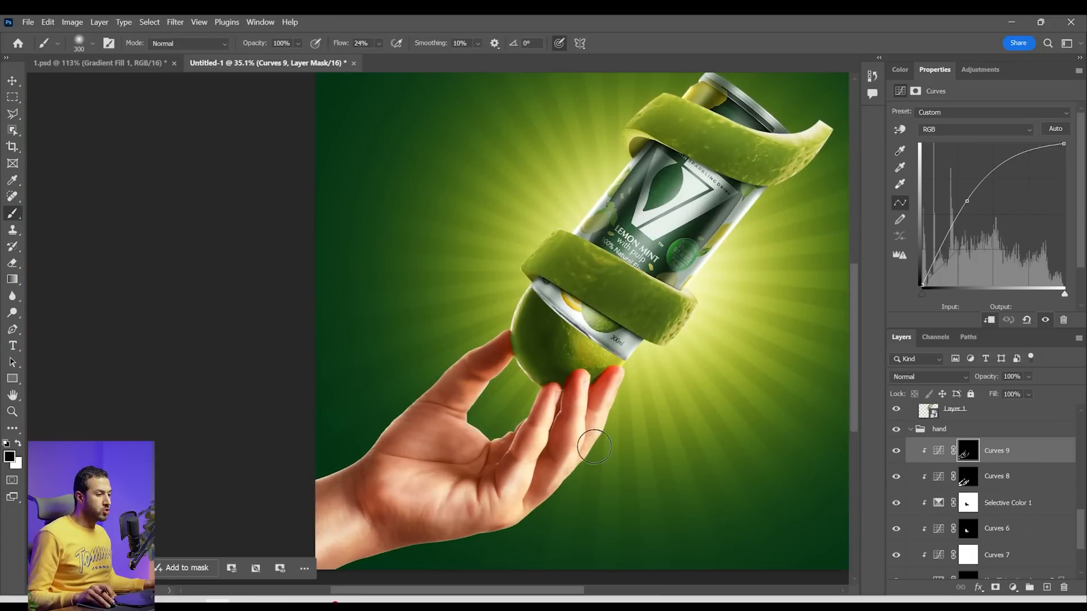
# Compare the hand with the Curves 9, Curves 8 and Selective Color 1 layers hidden and shown
pyautogui.click(900, 459)
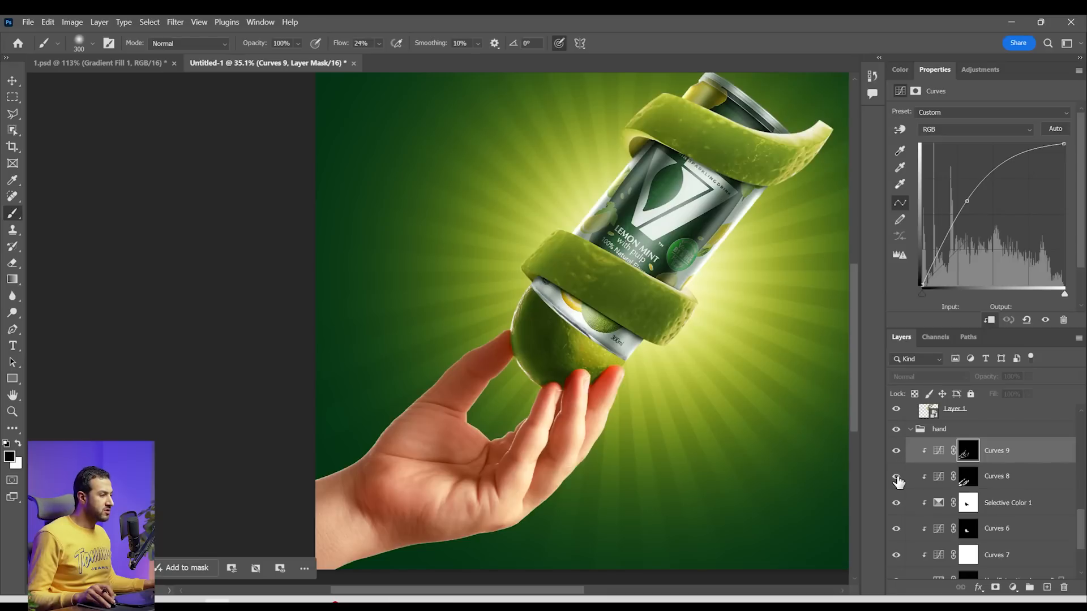
pyautogui.click(897, 478)
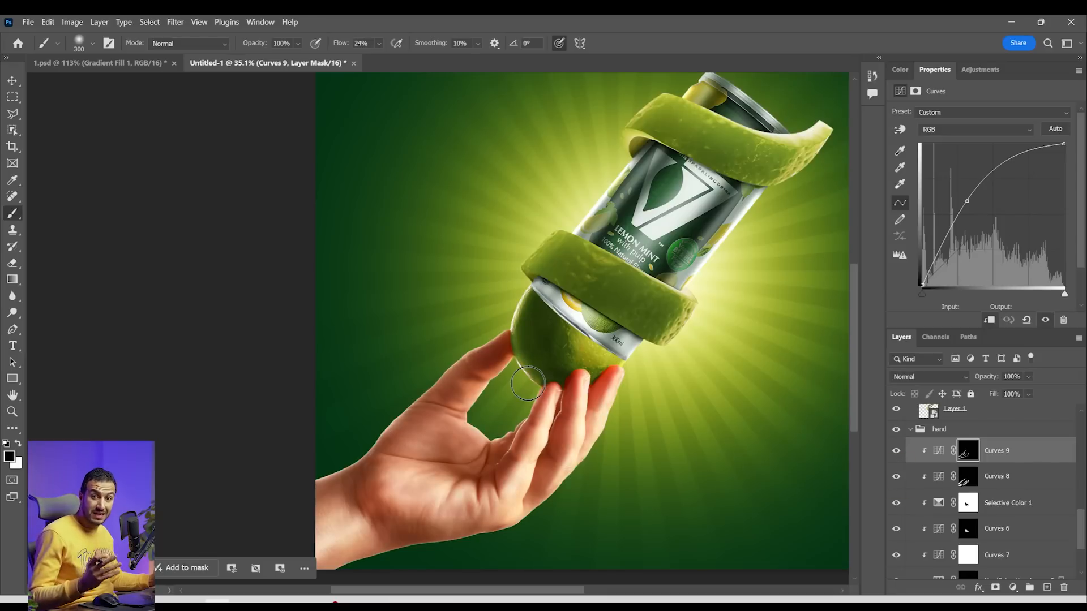
pyautogui.press('space')
pyautogui.moveTo(625, 493); pyautogui.dragTo(613, 430)
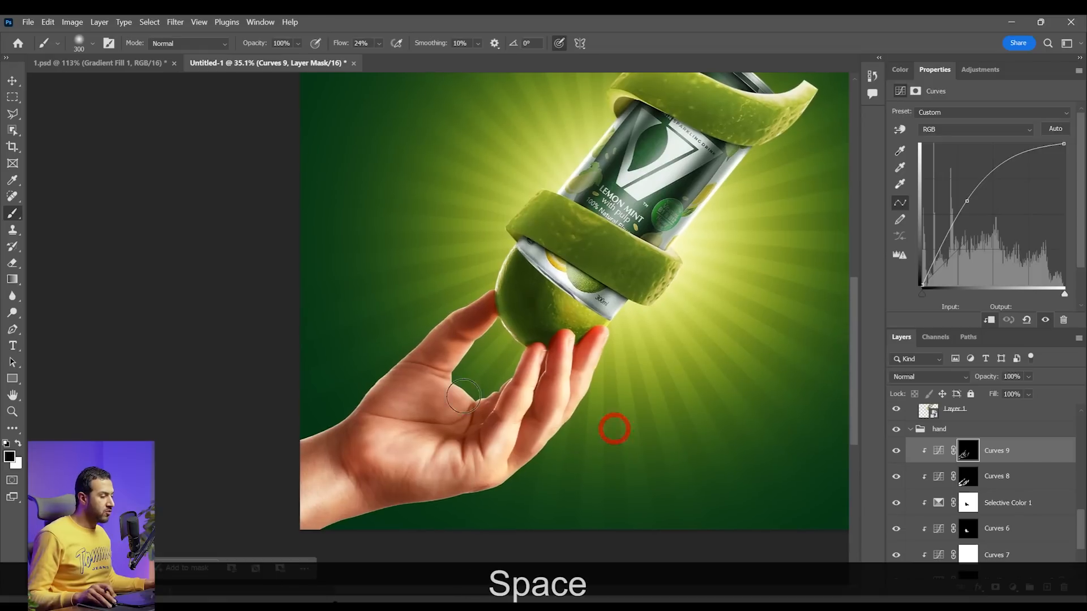
pyautogui.click(896, 458)
pyautogui.moveTo(896, 476); pyautogui.dragTo(896, 503)
pyautogui.hotkey('alt', 'space')
pyautogui.moveTo(445, 423); pyautogui.dragTo(410, 450)
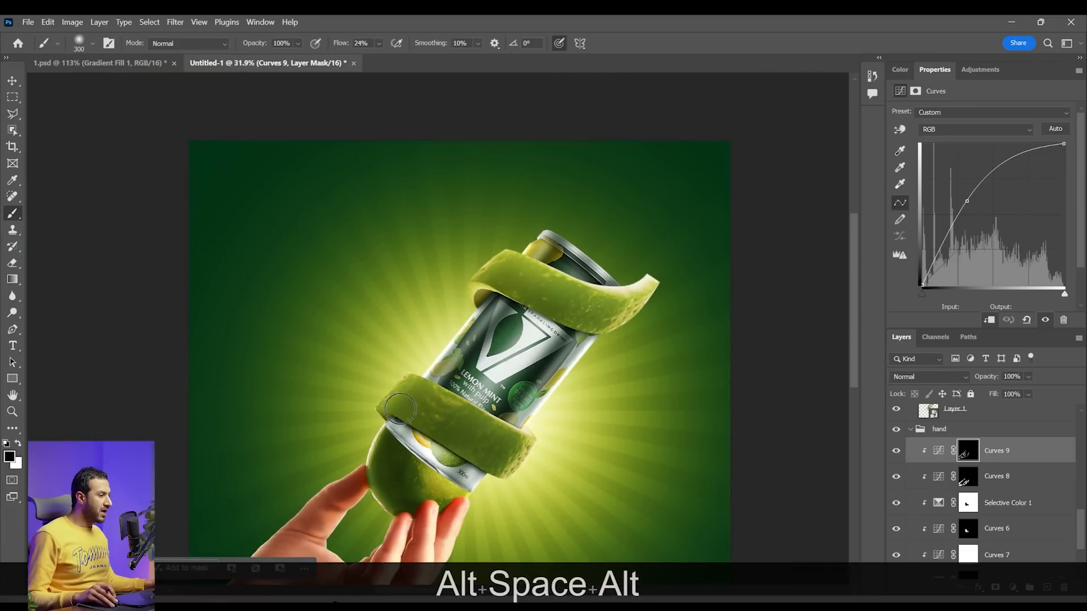
# Add a clipped Curves adjustment above Curves 3 copy for the citrus peel, brighten its midtones, and invert its mask to black
pyautogui.scroll(3, 426, 433)
pyautogui.press('v')
pyautogui.rightClick(486, 242)
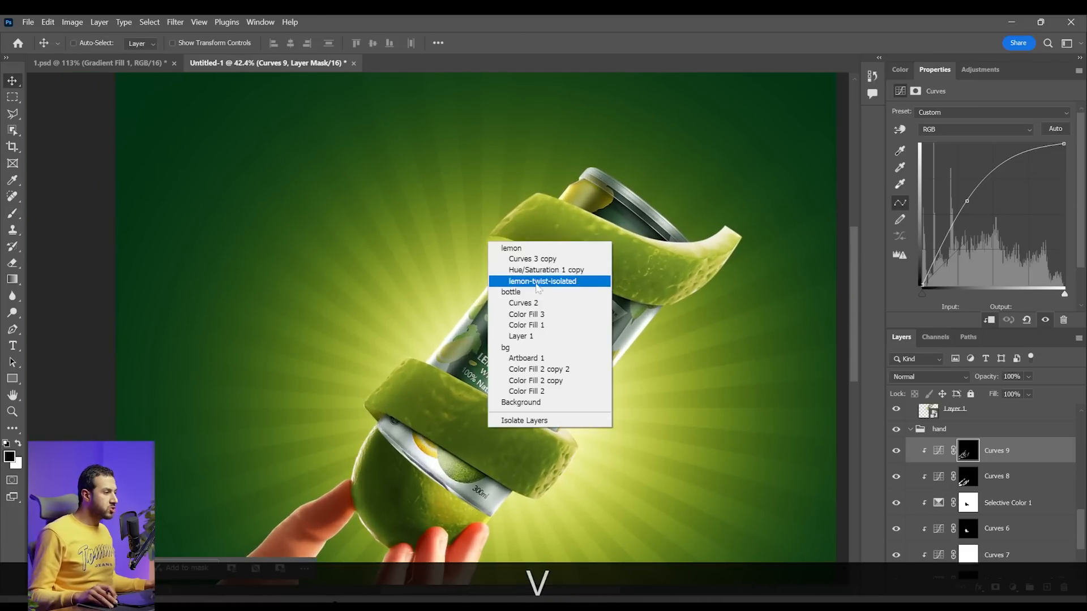
pyautogui.click(521, 257)
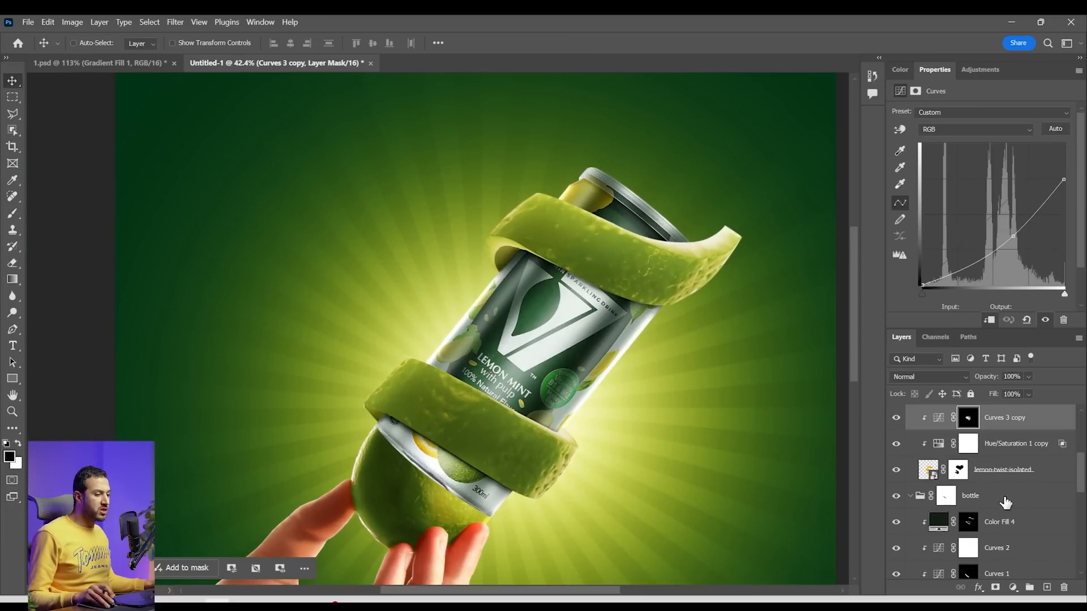
pyautogui.click(1015, 589)
pyautogui.click(1002, 417)
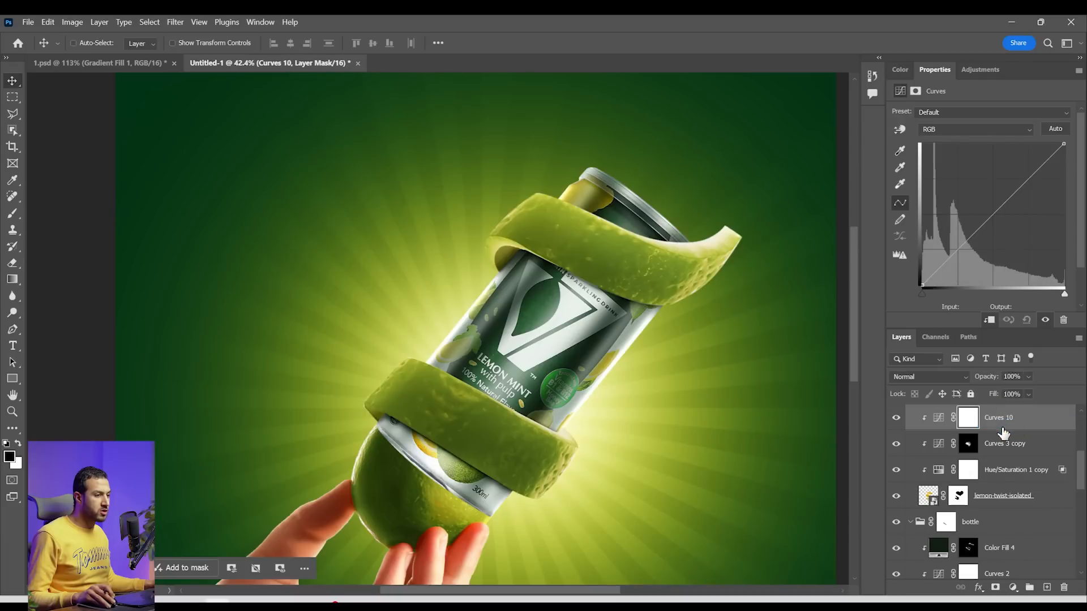
pyautogui.moveTo(986, 210); pyautogui.dragTo(970, 205)
pyautogui.click(967, 419)
pyautogui.hotkey('ctrl', 'i')
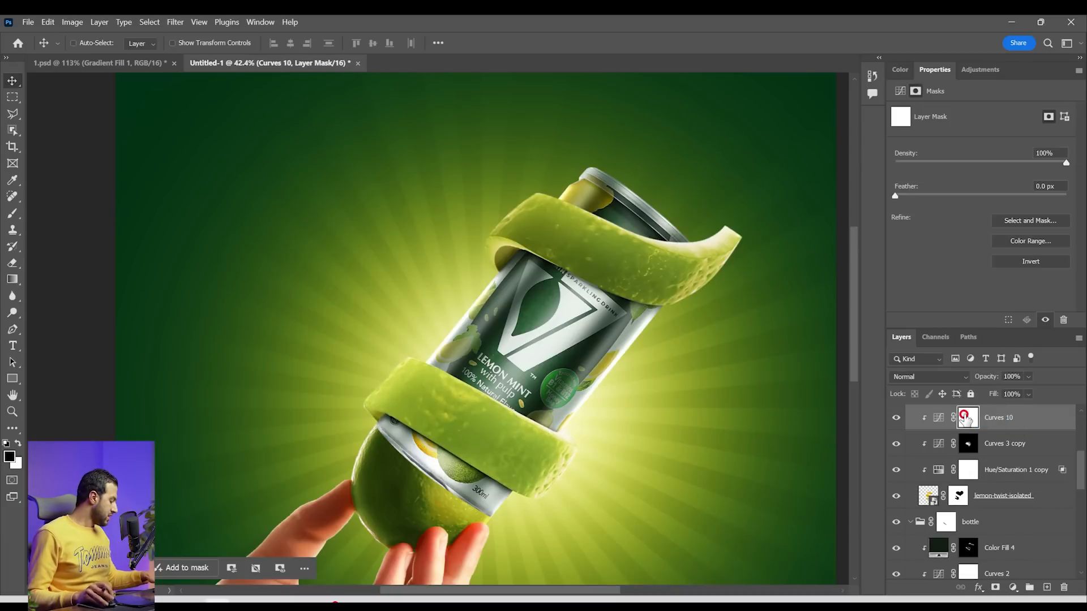
pyautogui.press('z')
pyautogui.moveTo(377, 401); pyautogui.dragTo(420, 408)
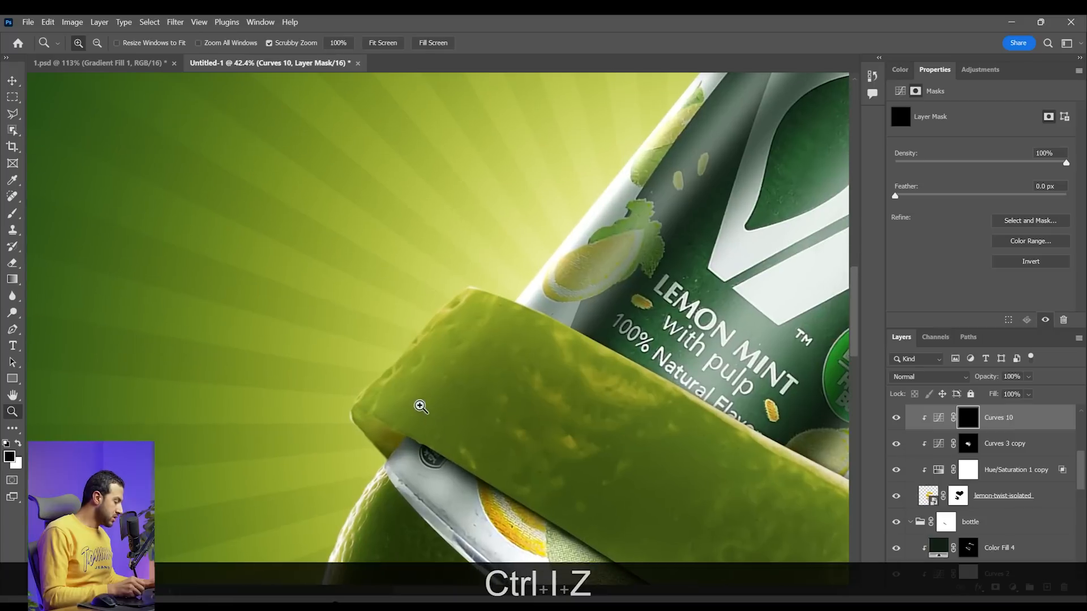
# Paint white highlights on the Curves 10 mask along the citrus peel's edges and surface with a smaller brush
pyautogui.press('b')
pyautogui.press('[')
pyautogui.press('[')
pyautogui.press('[')
pyautogui.press('[')
pyautogui.press('x')
pyautogui.moveTo(405, 329)
pyautogui.mouseDown()
pyautogui.moveTo(379, 352)
pyautogui.moveTo(440, 298)
pyautogui.moveTo(390, 376)
pyautogui.moveTo(476, 343)
pyautogui.mouseUp()
pyautogui.moveTo(623, 509); pyautogui.dragTo(539, 322)
pyautogui.moveTo(702, 187); pyautogui.dragTo(676, 226)
pyautogui.moveTo(679, 266)
pyautogui.mouseDown()
pyautogui.moveTo(589, 260)
pyautogui.moveTo(406, 347)
pyautogui.moveTo(370, 436)
pyautogui.mouseUp()
# Fill and invert the peel's Curves mask, paint highlights along the peel, and undo the last stroke
pyautogui.scroll(3, 1026, 481)
pyautogui.keyDown('alt'); pyautogui.moveTo(1026, 525); pyautogui.dragTo(1027, 421); pyautogui.keyUp('alt')
pyautogui.hotkey('alt', 'BackSpace')
pyautogui.press('z')
pyautogui.moveTo(475, 323); pyautogui.dragTo(507, 342)
pyautogui.hotkey('ctrl', 'i')
pyautogui.press('b')
pyautogui.moveTo(276, 344)
pyautogui.mouseDown()
pyautogui.moveTo(381, 258)
pyautogui.moveTo(383, 198)
pyautogui.mouseUp()
pyautogui.moveTo(251, 318); pyautogui.dragTo(267, 396)
pyautogui.press('z')
pyautogui.moveTo(339, 266); pyautogui.dragTo(317, 277)
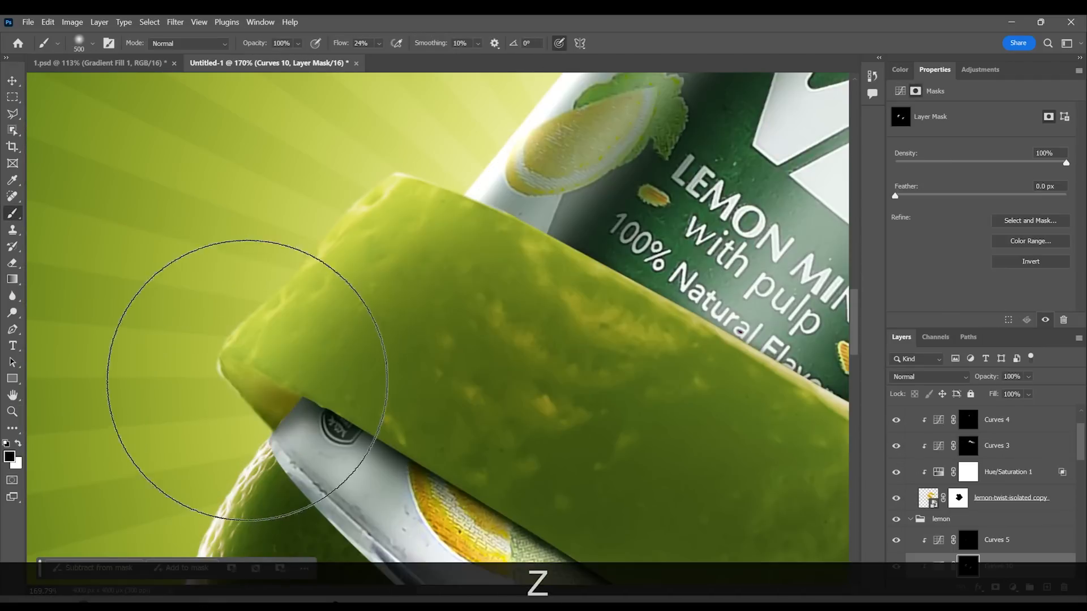
pyautogui.hotkey('ctrl', 'z')
pyautogui.press('z')
pyautogui.moveTo(289, 394); pyautogui.dragTo(357, 360)
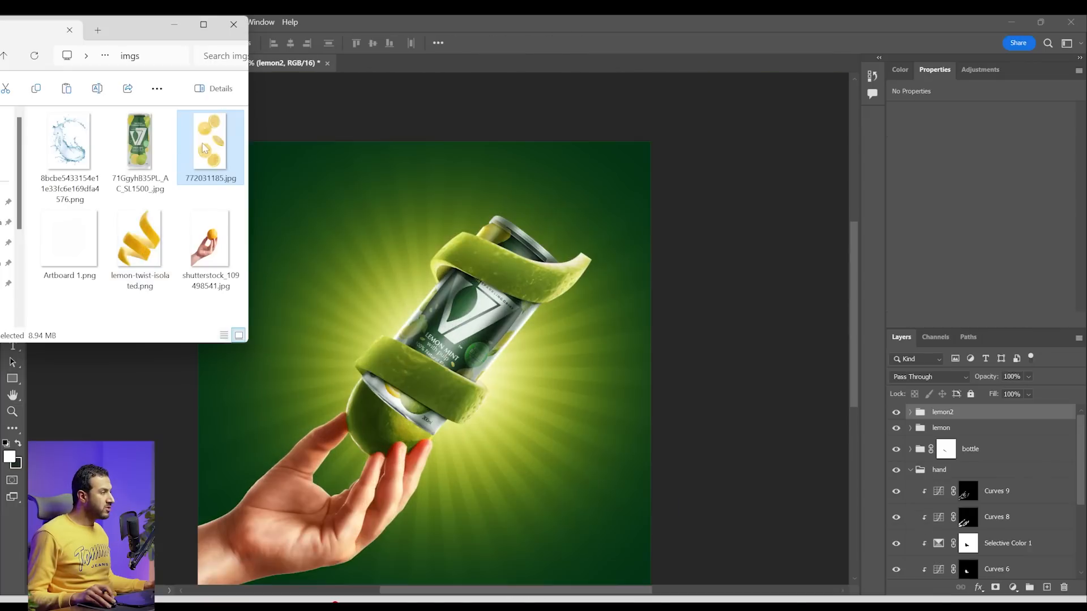
# Place the 772031185 lemon slices image in the composite and scale it to 54.76%
pyautogui.moveTo(205, 148); pyautogui.dragTo(490, 320)
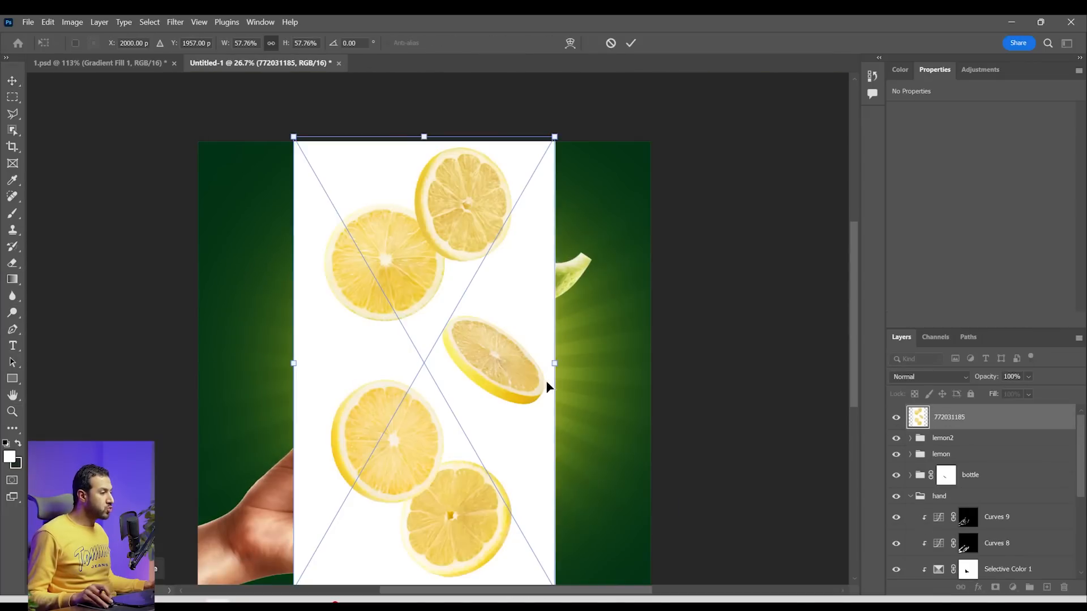
pyautogui.moveTo(551, 365); pyautogui.dragTo(537, 365)
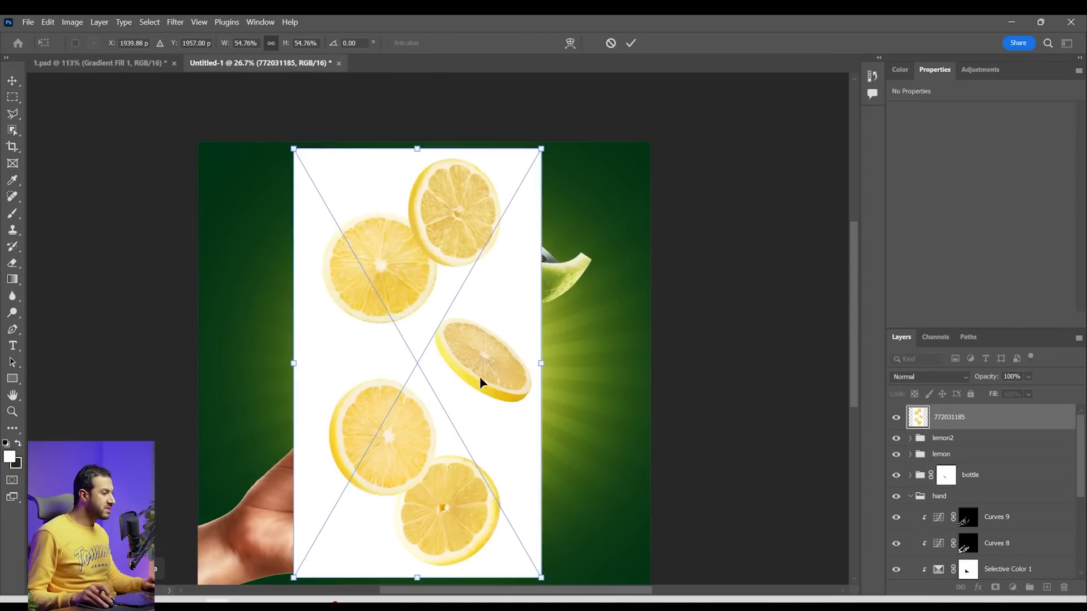
pyautogui.press('Return')
# Select the tilted lemon slice with the Object Selection tool and copy it to its own layer
pyautogui.scroll(3, 498, 372)
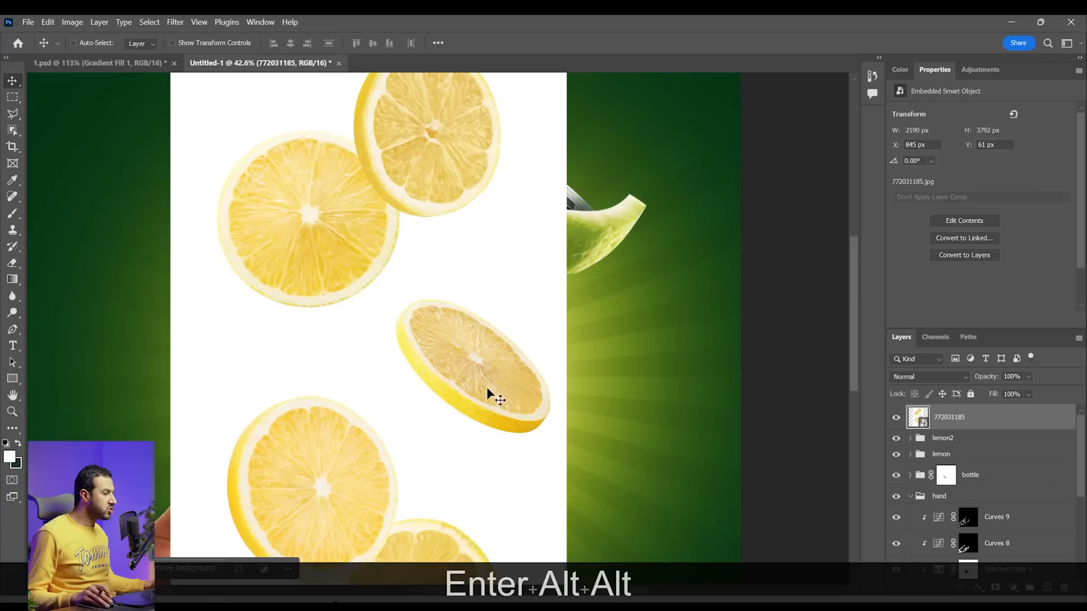
pyautogui.press('space')
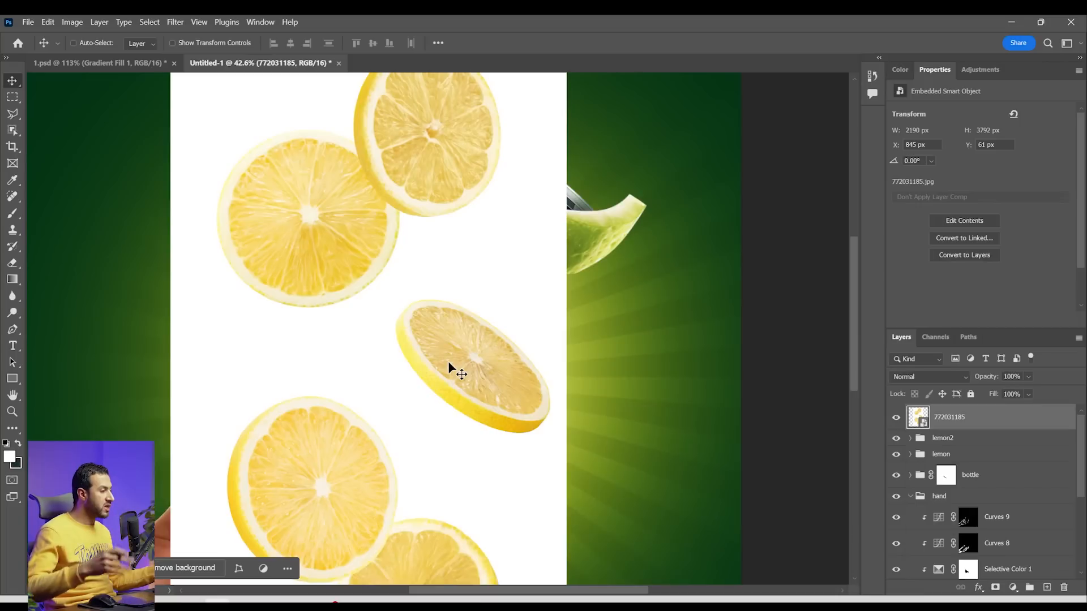
pyautogui.scroll(1, 473, 391)
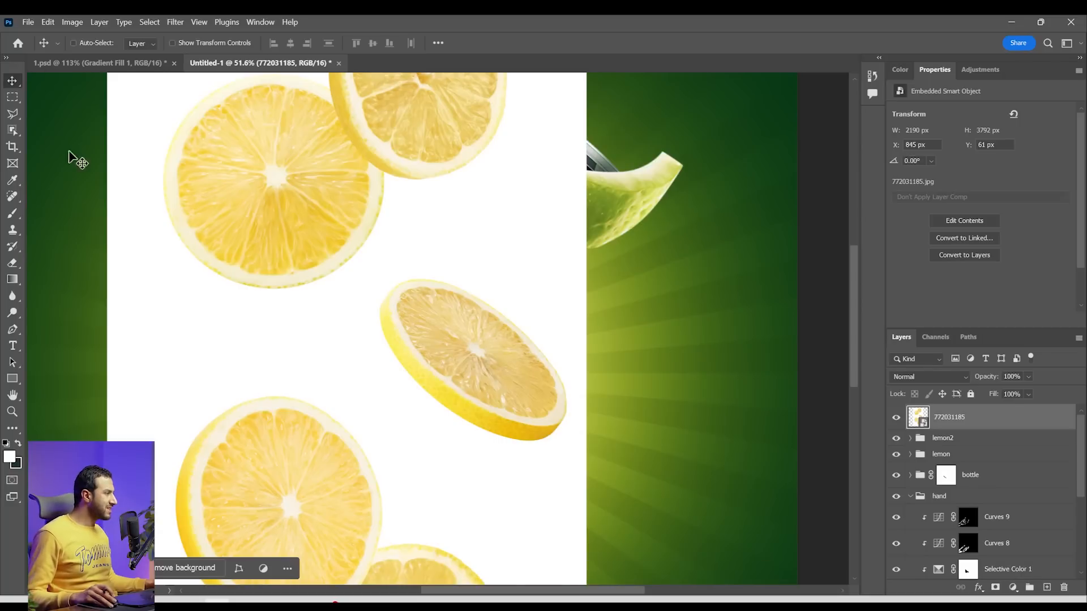
pyautogui.click(13, 131)
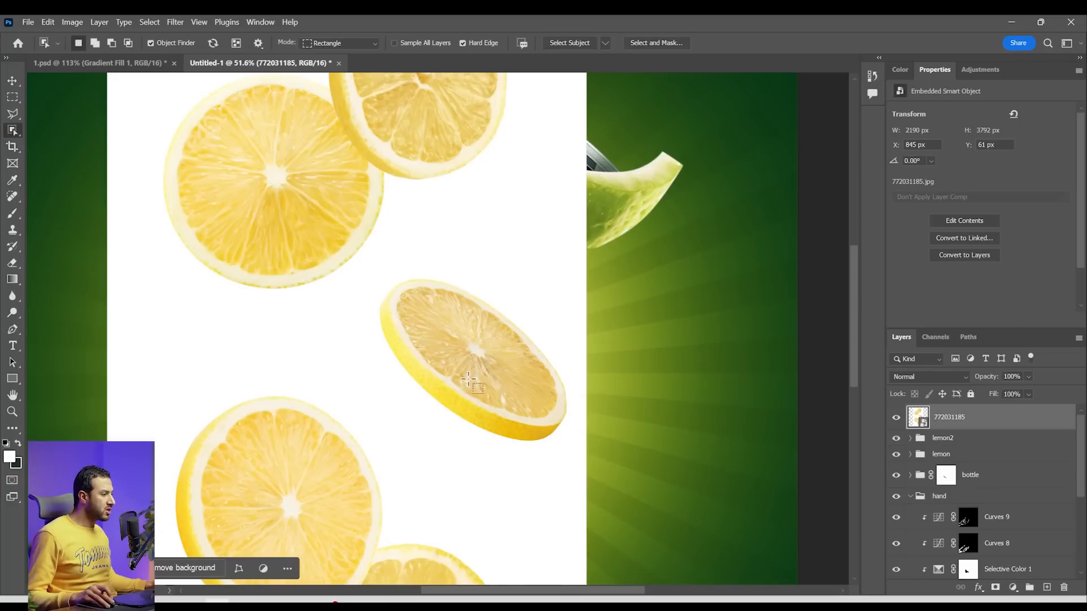
pyautogui.click(488, 375)
pyautogui.hotkey('ctrl', 'c')
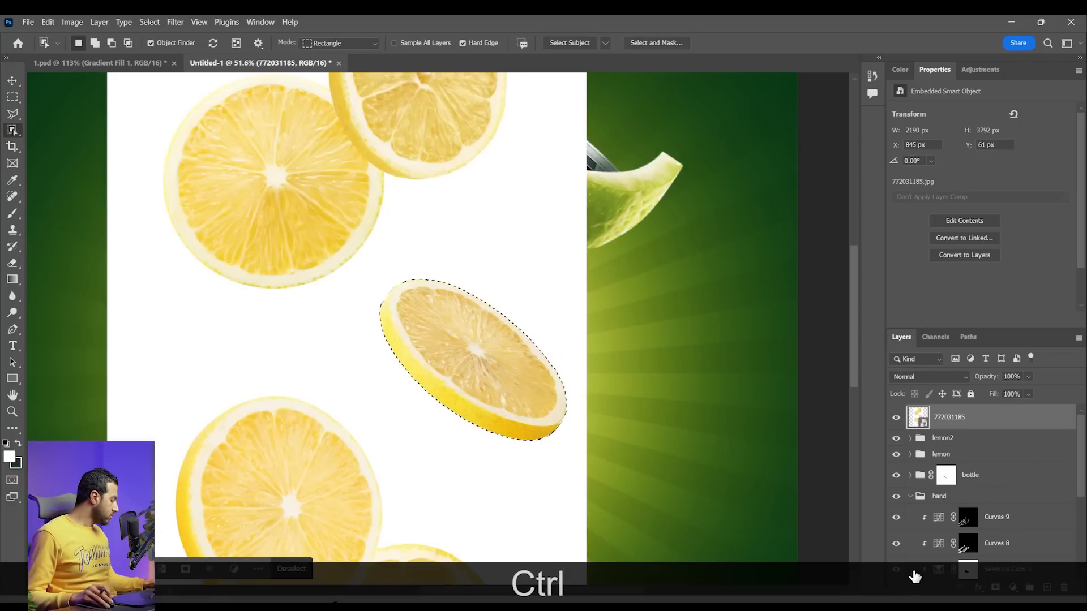
pyautogui.hotkey('ctrl', 'j')
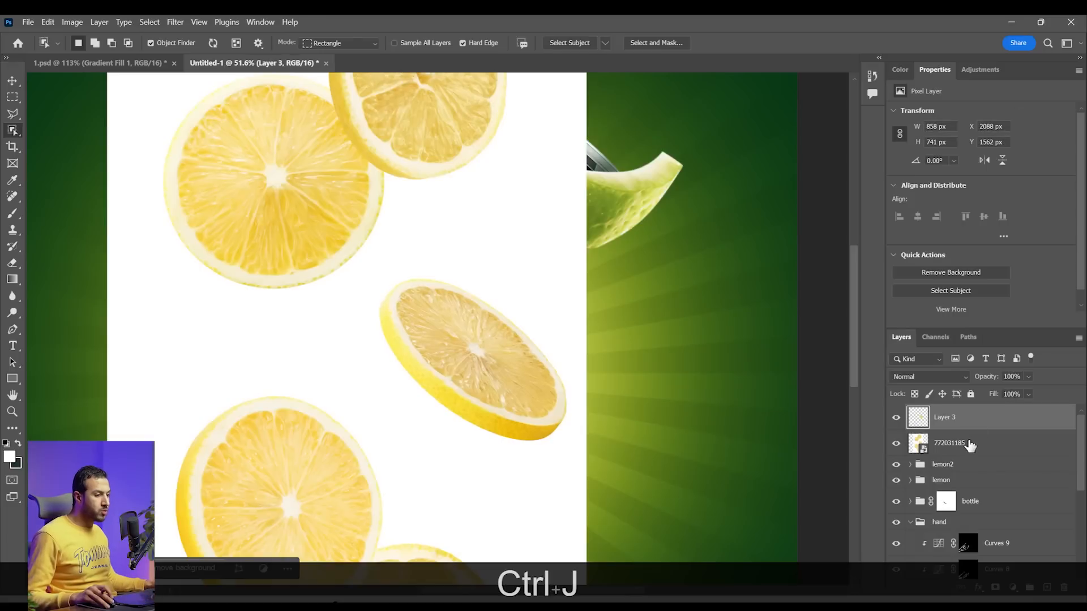
# Delete the 772031185 source layer and convert the cut-out lemon slice to a smart object
pyautogui.click(968, 444)
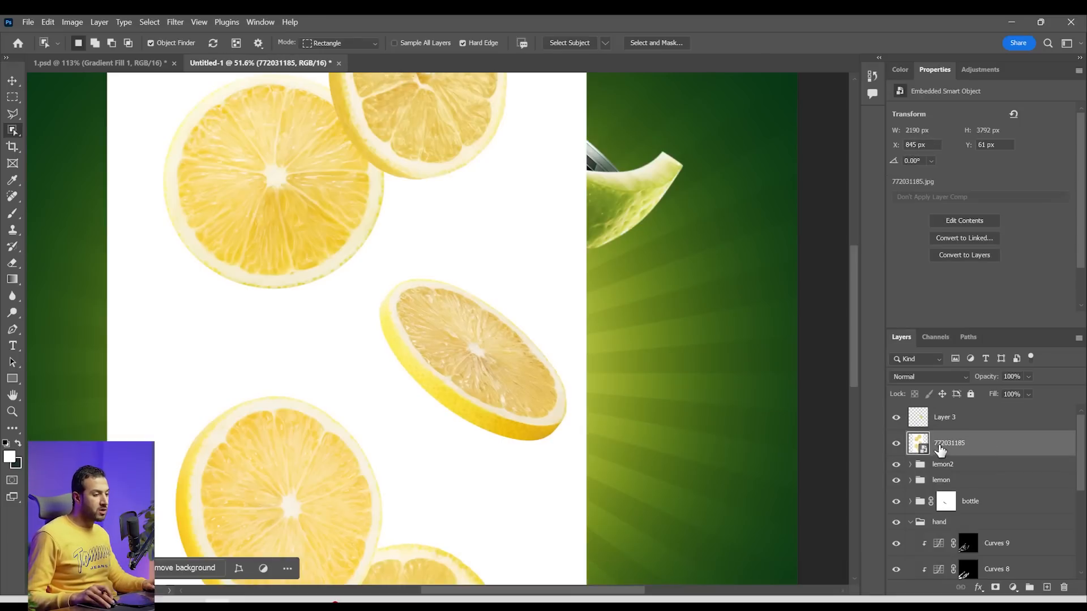
pyautogui.press('Delete')
pyautogui.rightClick(952, 419)
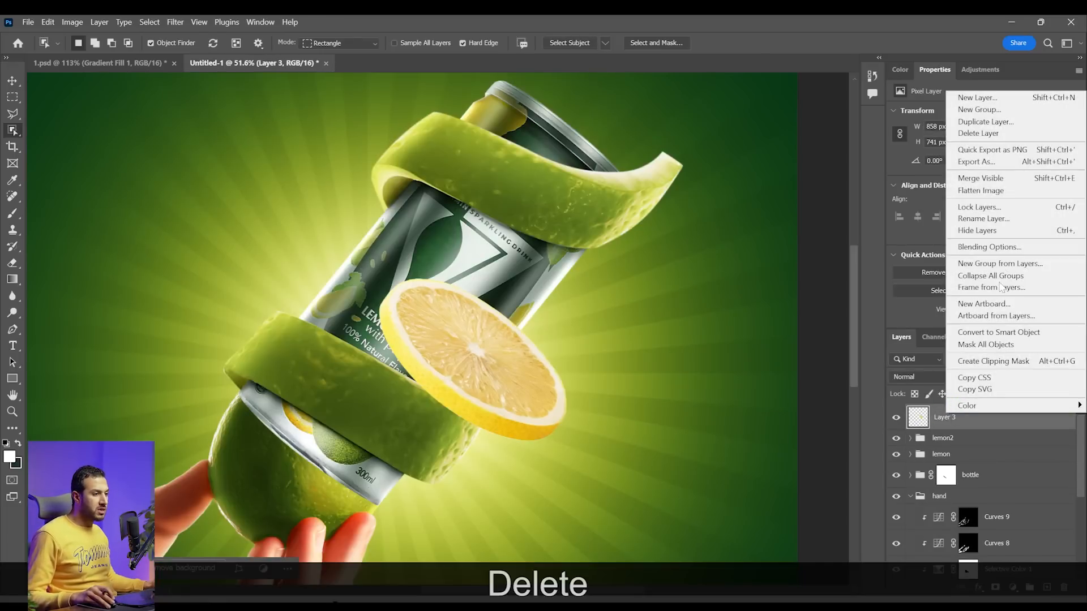
pyautogui.click(1001, 333)
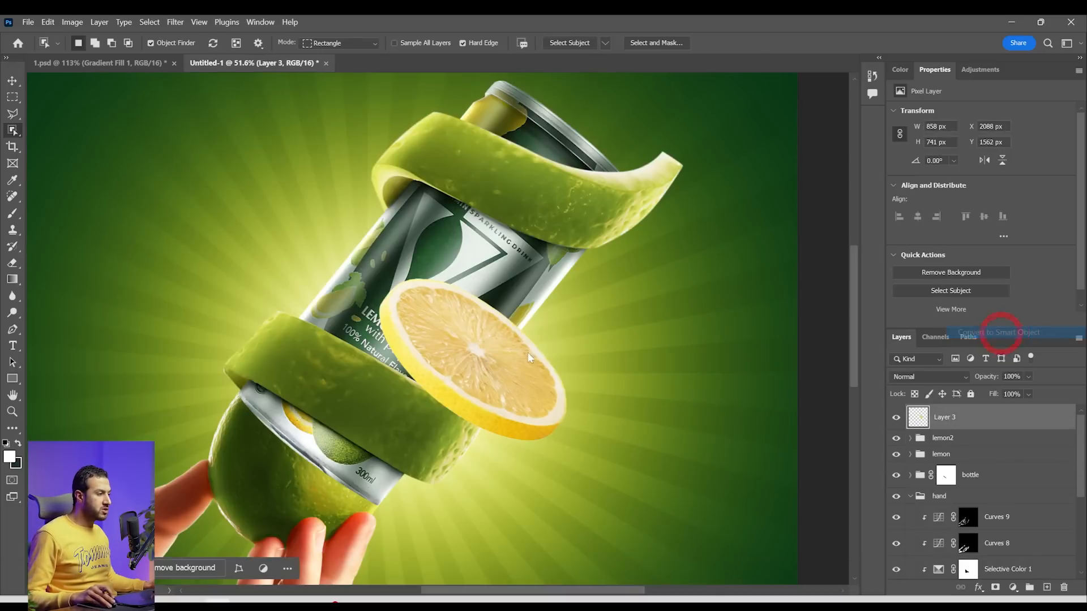
# Move the lemon slice to the upper left of the can, shrink it to about 338 × 541 px and rotate it to -73.14°
pyautogui.click(14, 82)
pyautogui.moveTo(490, 398); pyautogui.dragTo(390, 315)
pyautogui.hotkey('ctrl', 't')
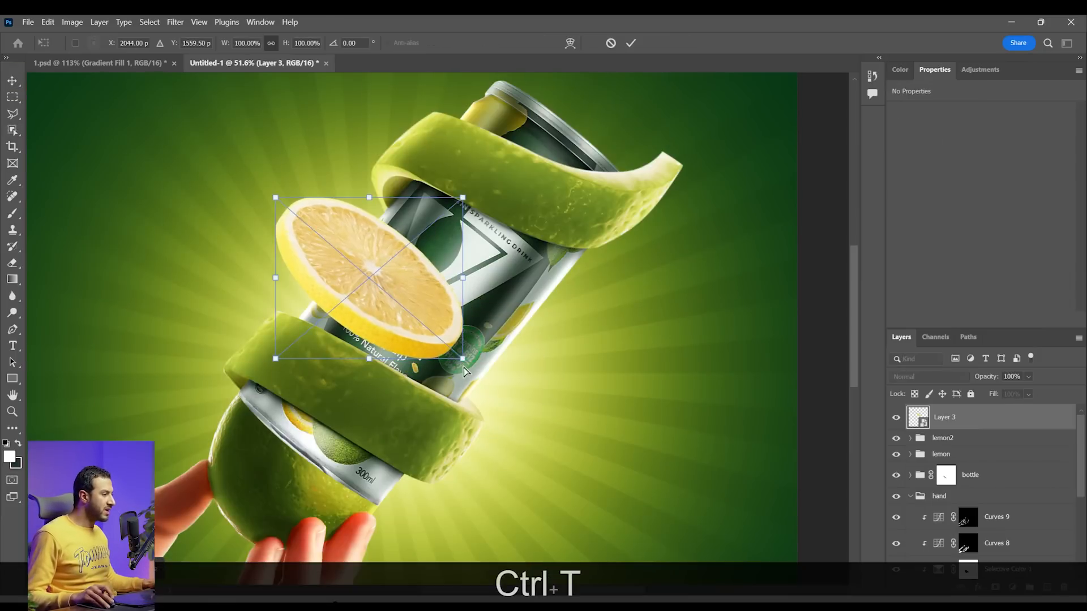
pyautogui.moveTo(466, 361); pyautogui.dragTo(390, 274)
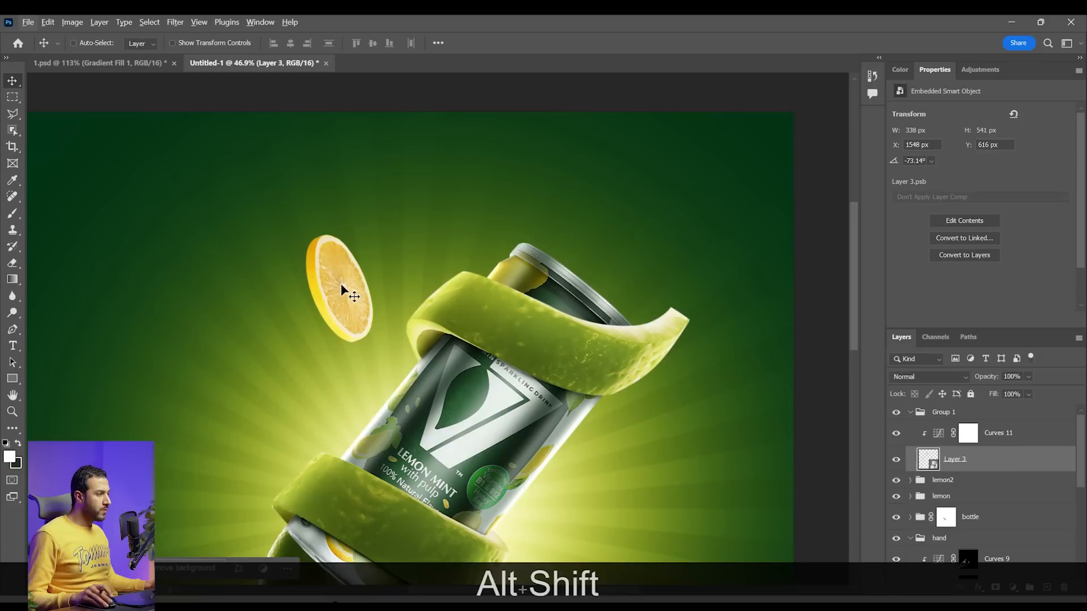
# Combine the lemon slice and its Curves 11 adjustment into one smart object and duplicate it
pyautogui.scroll(-3, 342, 291)
pyautogui.scroll(2, 368, 277)
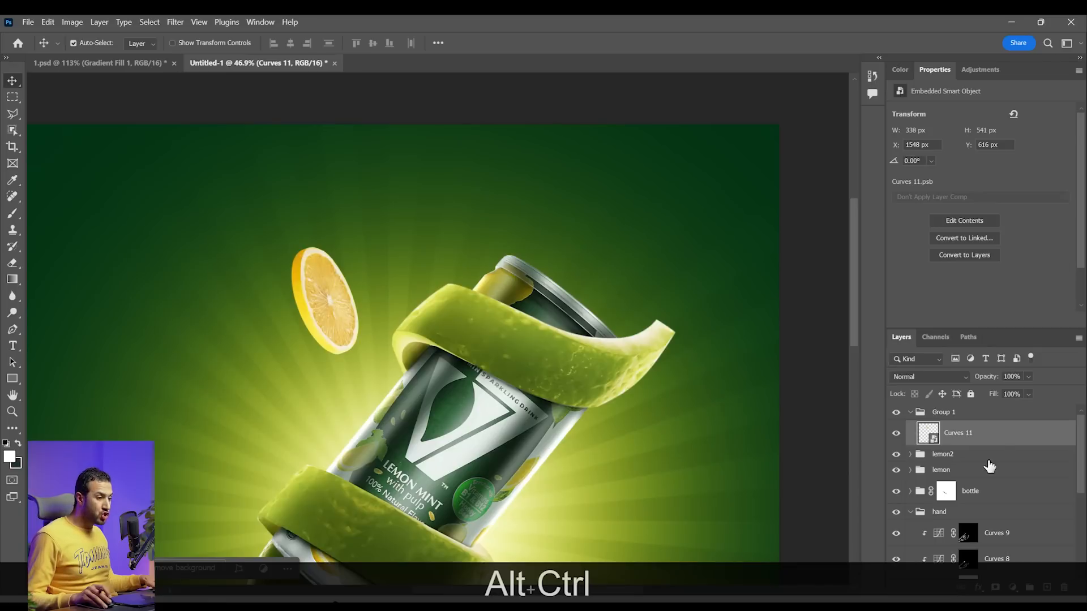
pyautogui.hotkey('ctrl', 'alt', 'j')
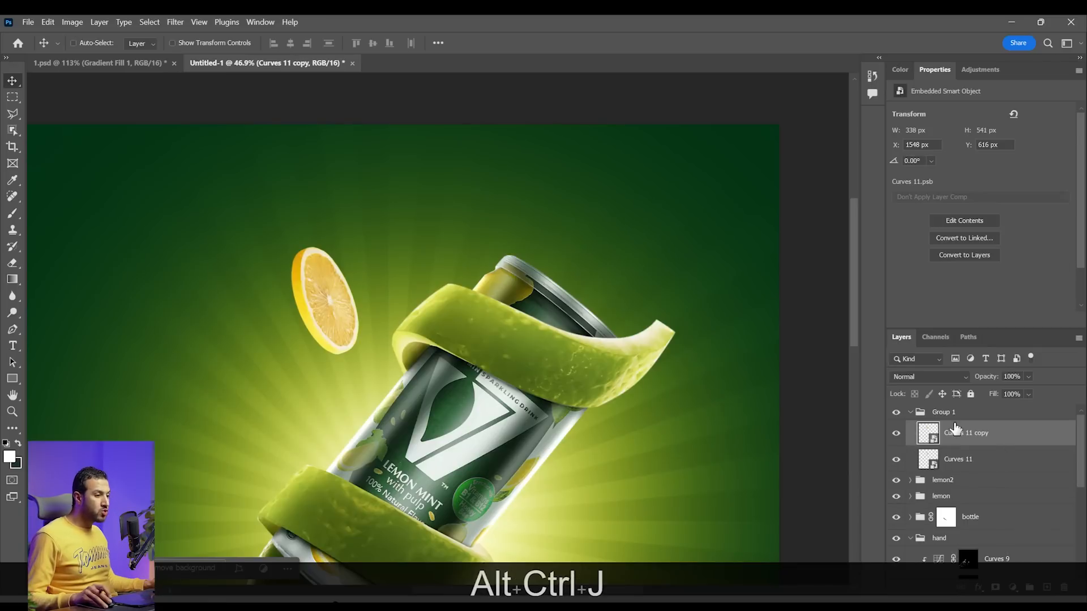
# Start a Path Blur on the lower slice smart object, Curves 11, and curve its path from the slice's lower end up past its top
pyautogui.click(974, 467)
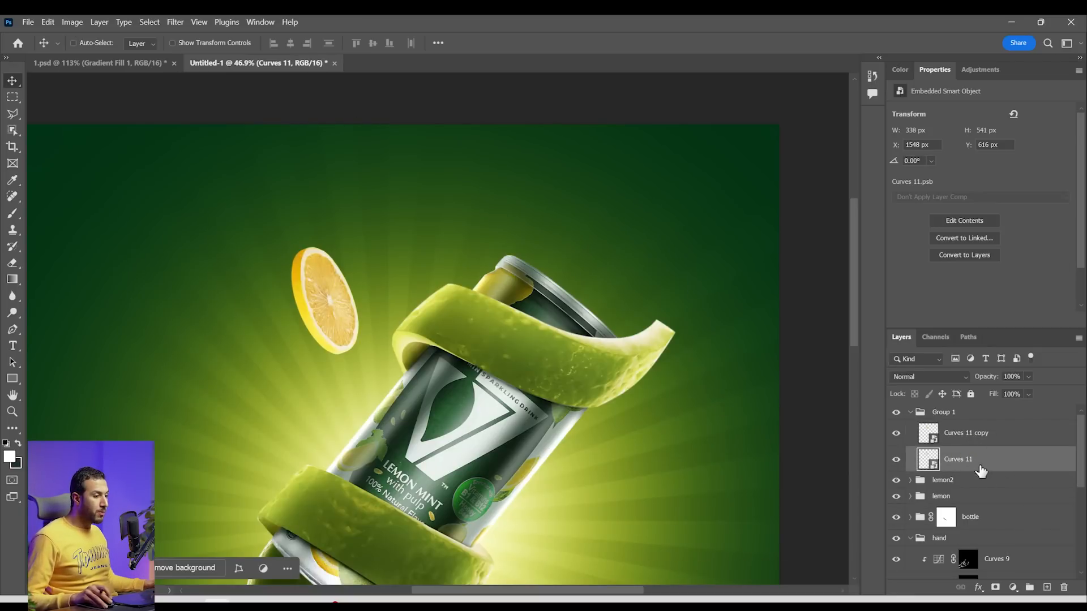
pyautogui.click(175, 21)
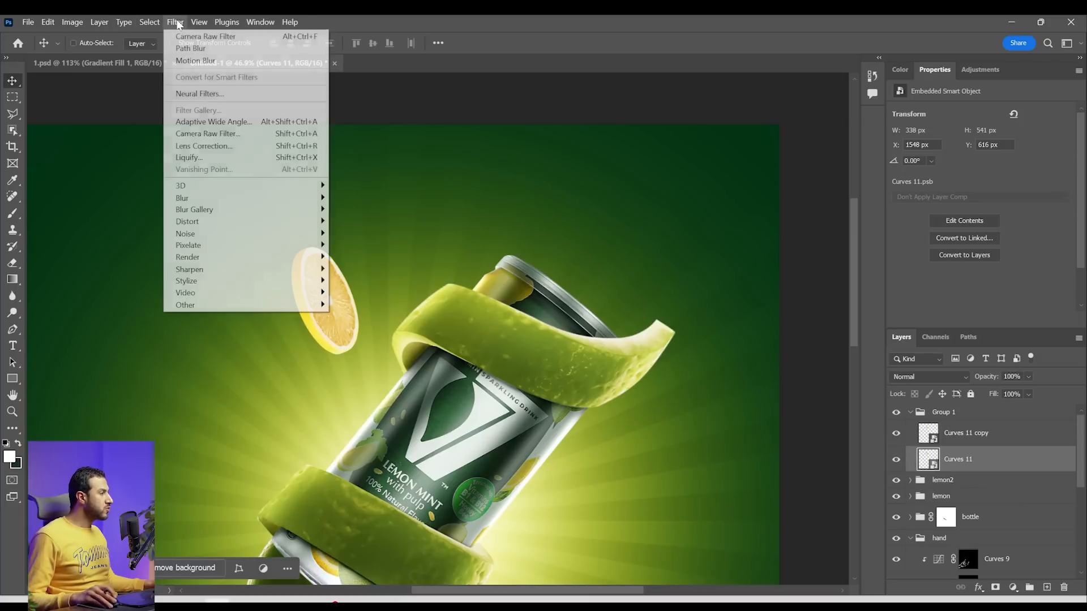
pyautogui.moveTo(283, 209)
pyautogui.click(356, 246)
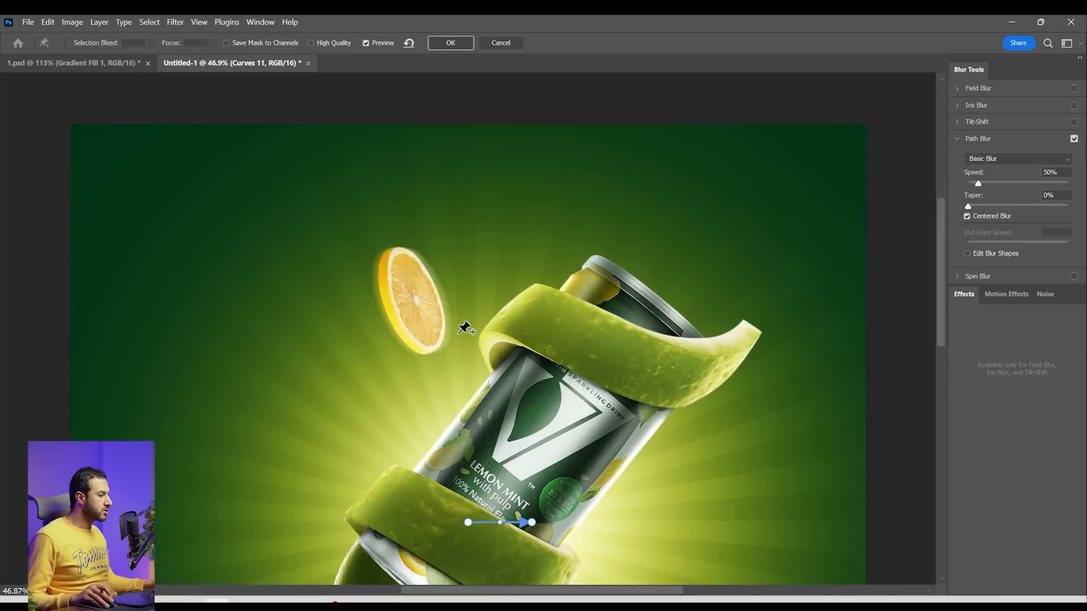
pyautogui.moveTo(468, 523); pyautogui.dragTo(445, 368)
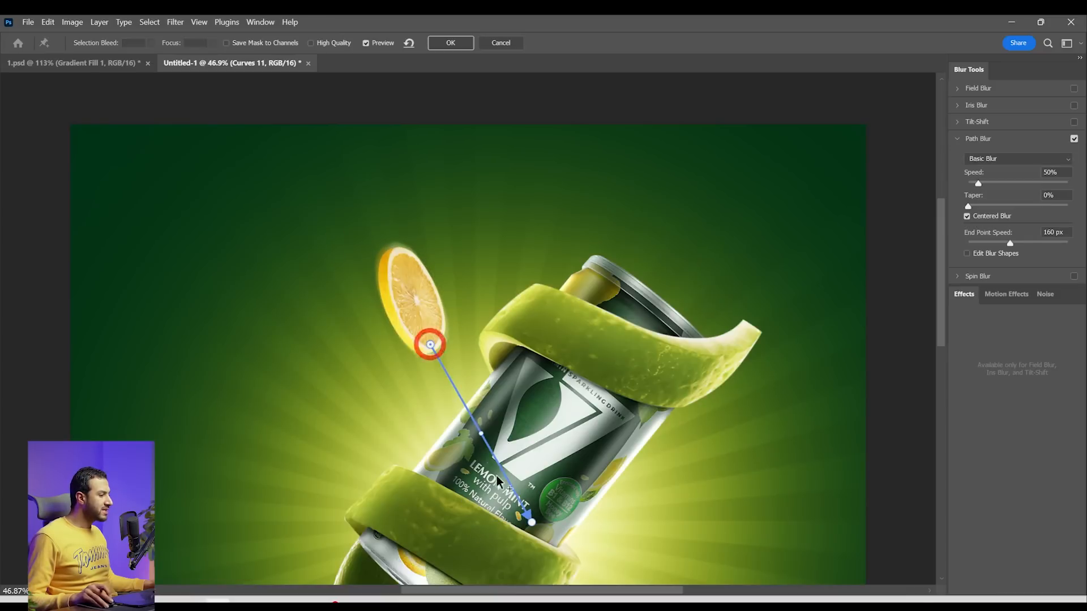
pyautogui.moveTo(531, 520); pyautogui.dragTo(363, 196)
pyautogui.moveTo(395, 270); pyautogui.dragTo(370, 269)
pyautogui.moveTo(360, 191); pyautogui.dragTo(356, 169)
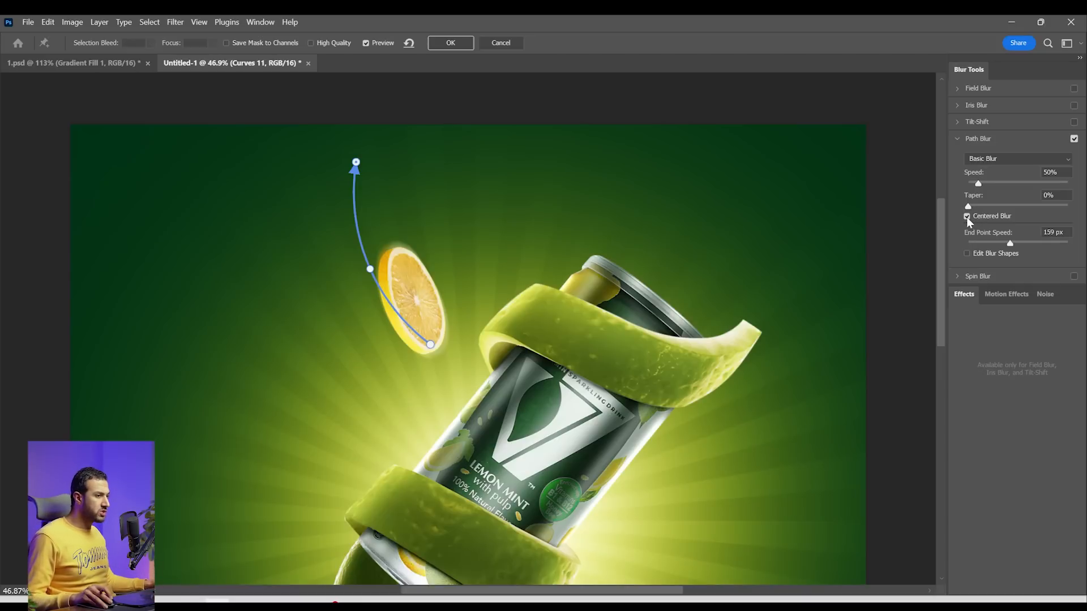
# Turn off Centered Blur, set the speed to 105% and taper to 18%, fine-tune the path ends, and apply the Path Blur
pyautogui.click(966, 216)
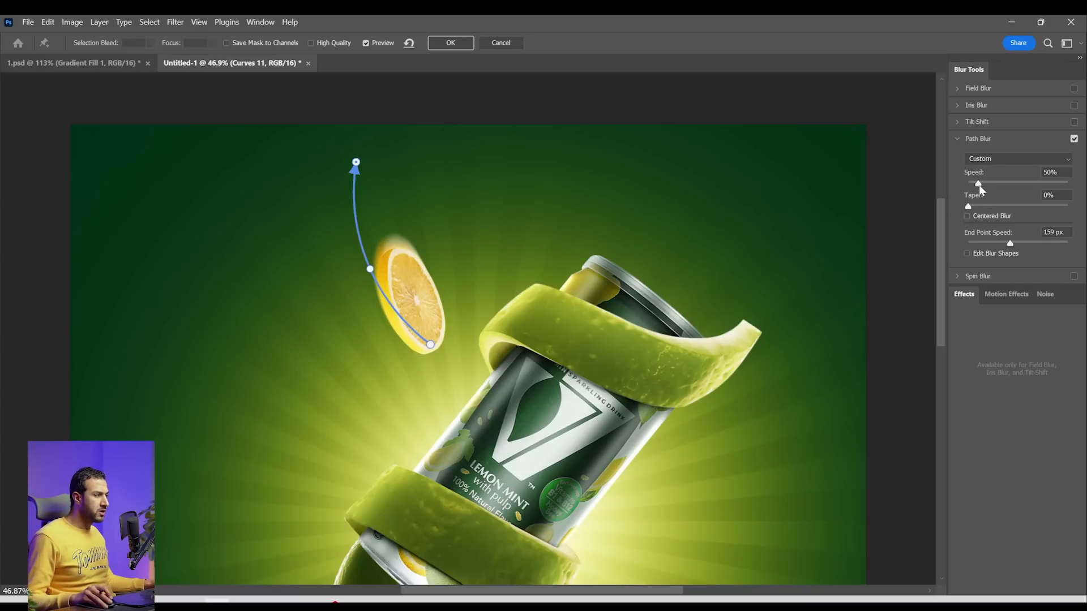
pyautogui.moveTo(982, 185); pyautogui.dragTo(991, 187)
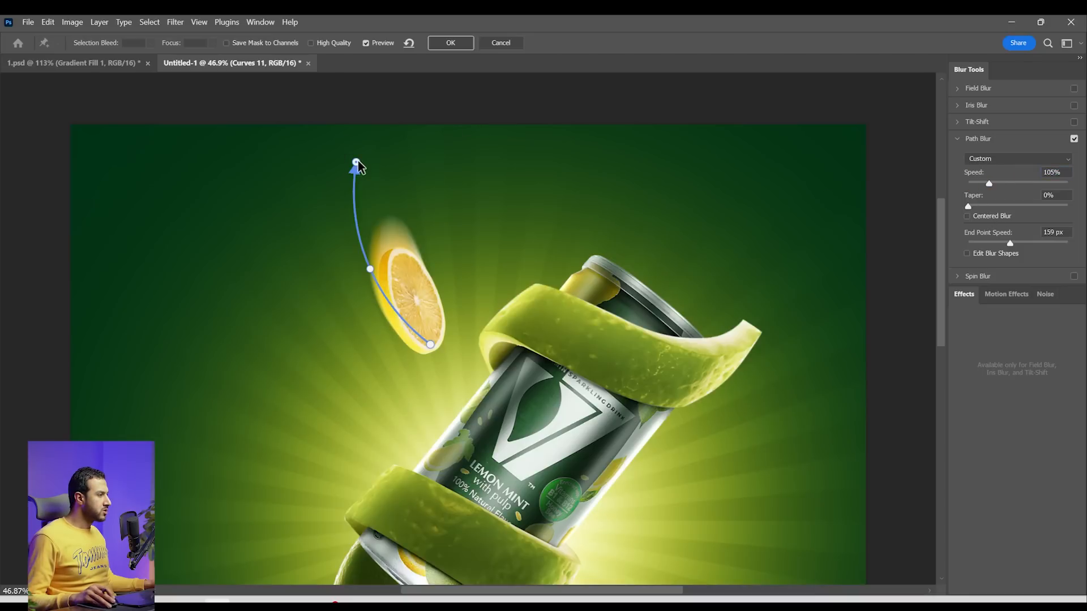
pyautogui.moveTo(357, 161); pyautogui.dragTo(337, 161)
pyautogui.moveTo(428, 347); pyautogui.dragTo(439, 348)
pyautogui.moveTo(968, 207); pyautogui.dragTo(1003, 205)
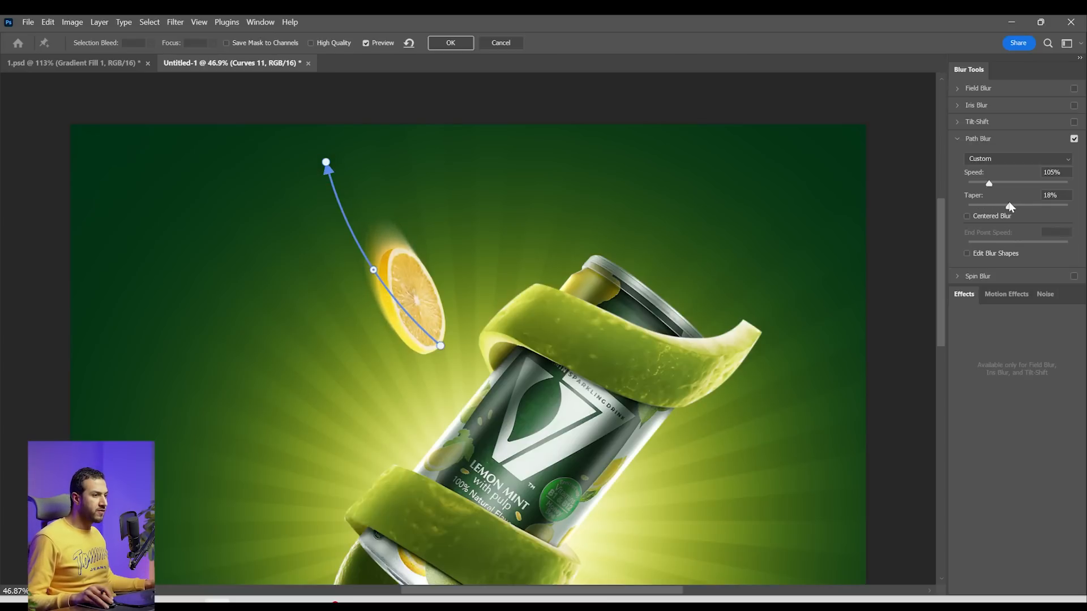
pyautogui.click(454, 43)
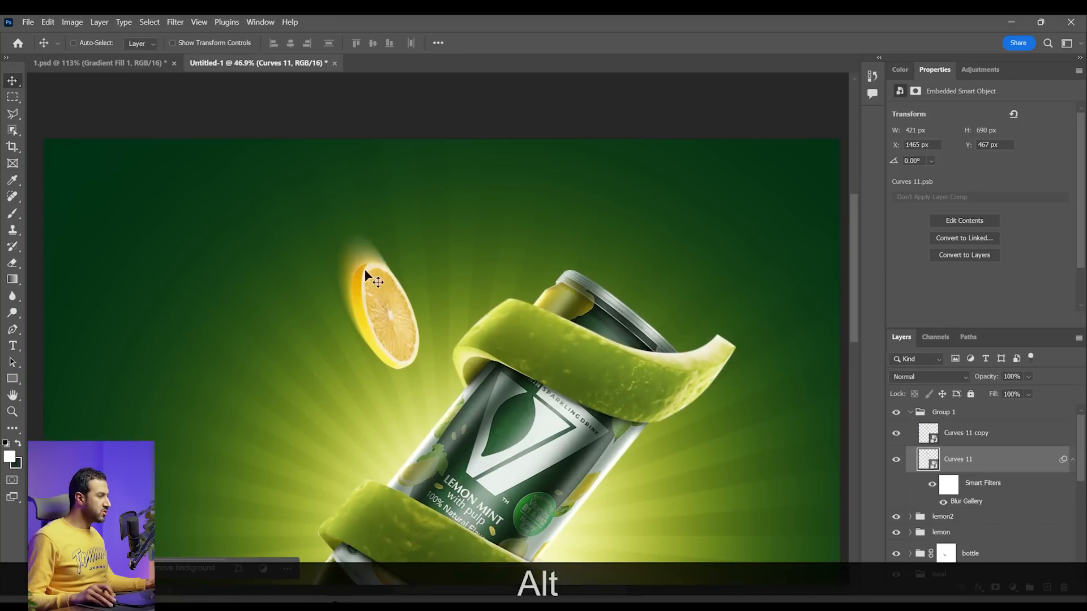
# Rotate the blurred slice to -179.14° and position it so its motion trail extends below the sharp slice
pyautogui.scroll(1, 355, 296)
pyautogui.hotkey('ctrl', 'alt', 't')
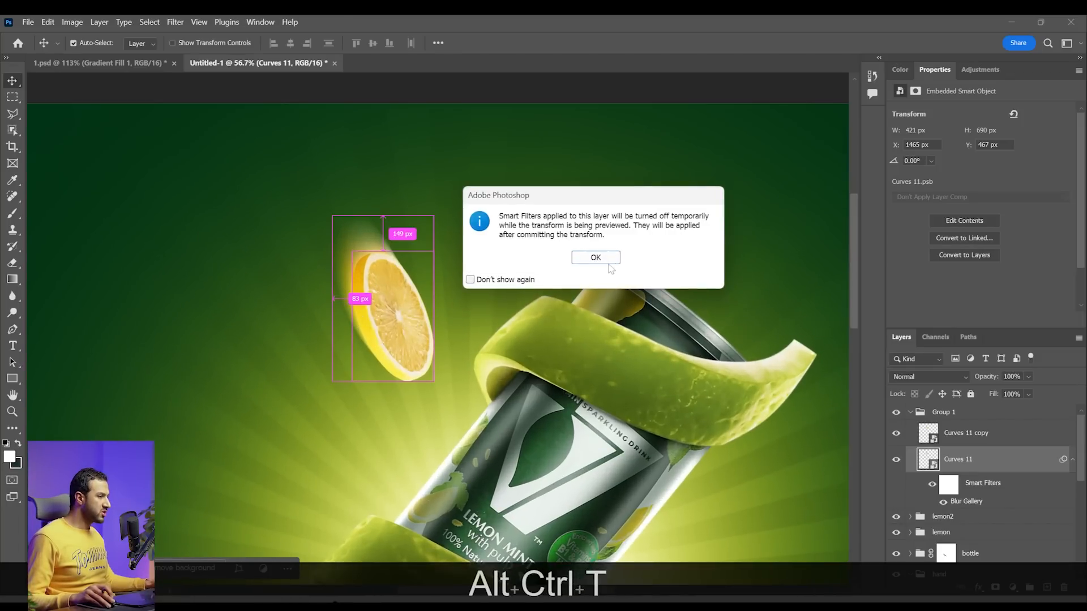
pyautogui.click(605, 254)
pyautogui.moveTo(527, 286); pyautogui.dragTo(199, 443)
pyautogui.press('Return')
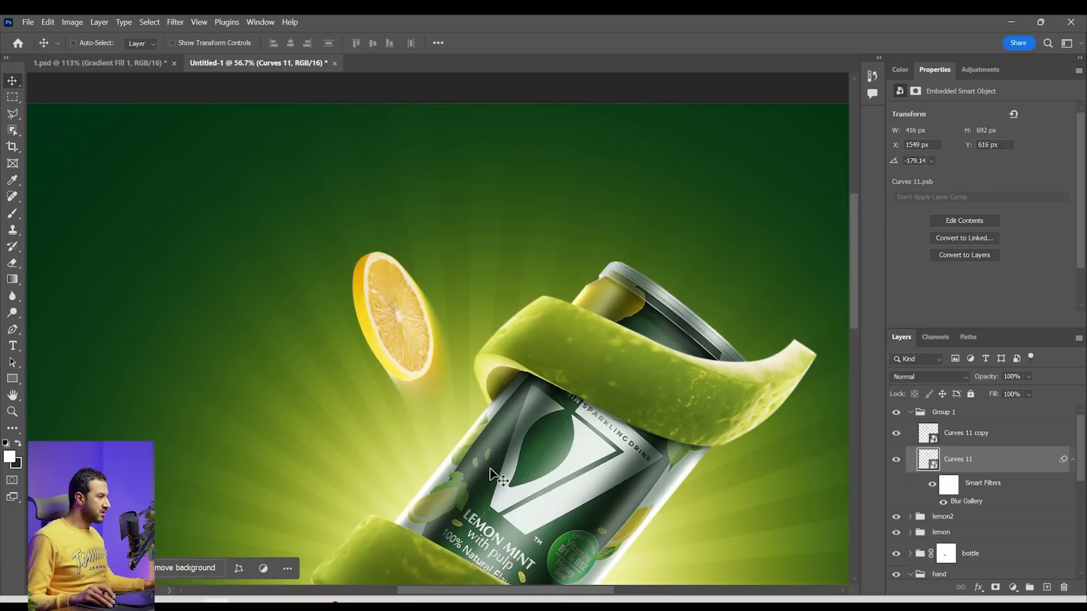
pyautogui.scroll(-5, 515, 417)
pyautogui.scroll(4, 515, 416)
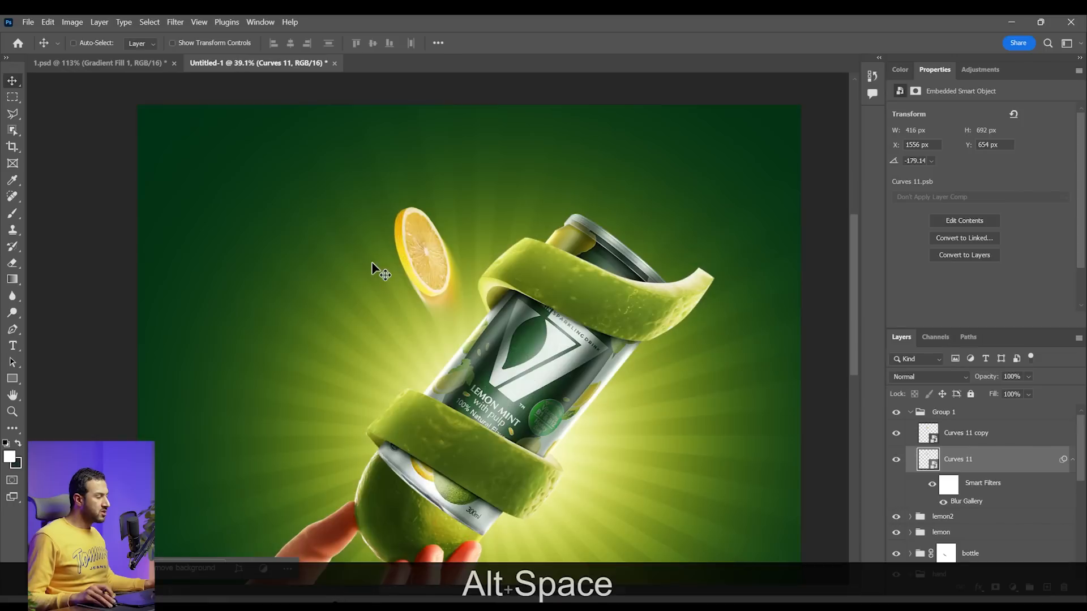
# Rename the lemon slice group, Group 1, as 1 and collapse it
pyautogui.keyDown('alt'); pyautogui.click(954, 419); pyautogui.keyUp('alt')
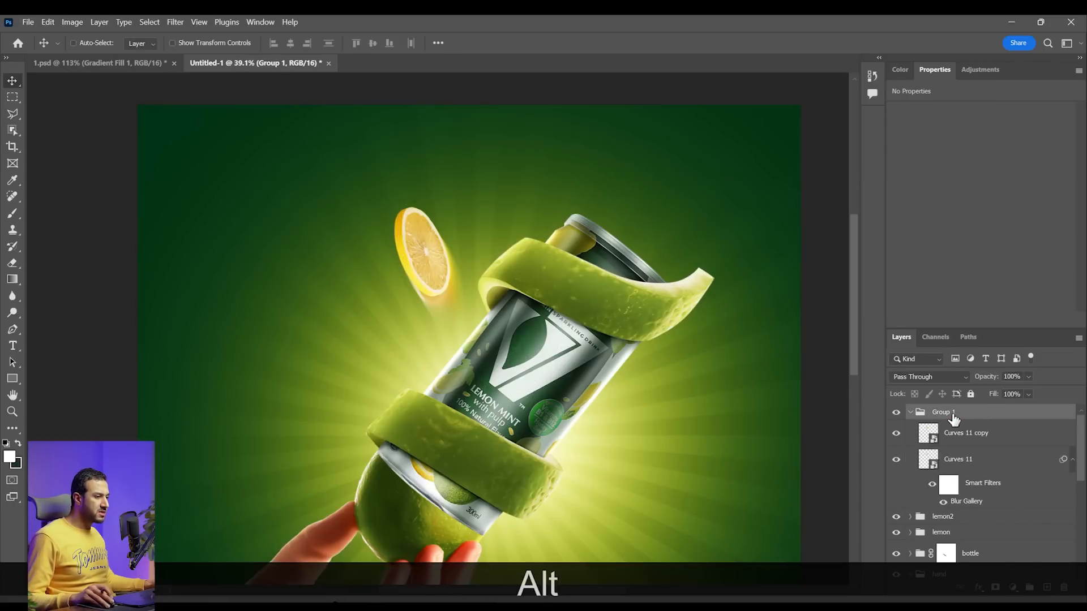
pyautogui.doubleClick(949, 414)
pyautogui.write('1')
pyautogui.click(1018, 423)
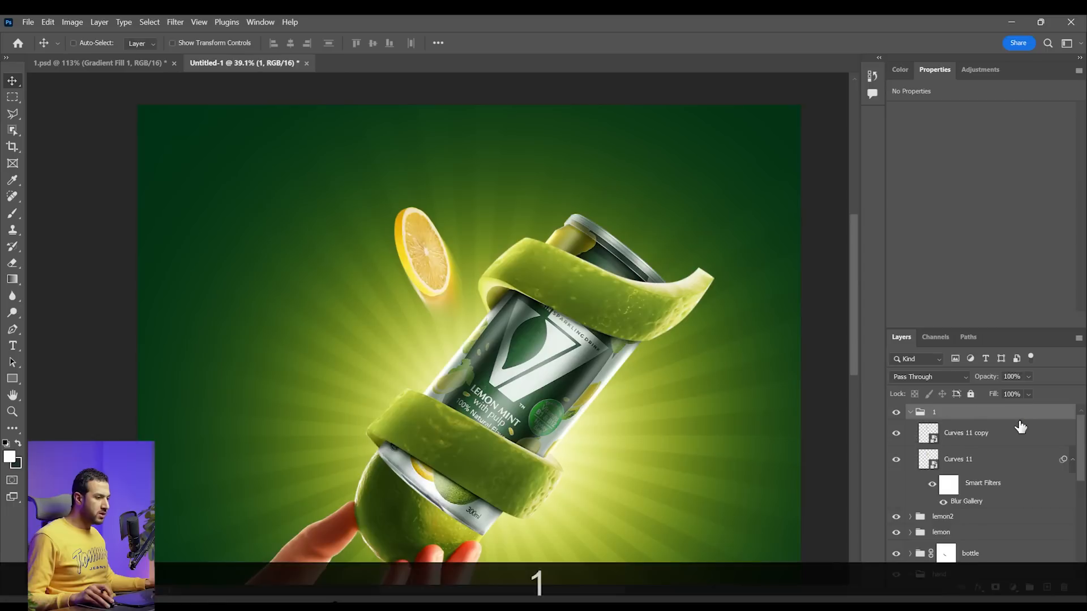
pyautogui.click(910, 413)
# Duplicate group 1, move the copy below the original slice, scale it to 60.93% and rotate it to -49.91°
pyautogui.hotkey('ctrl', 'j')
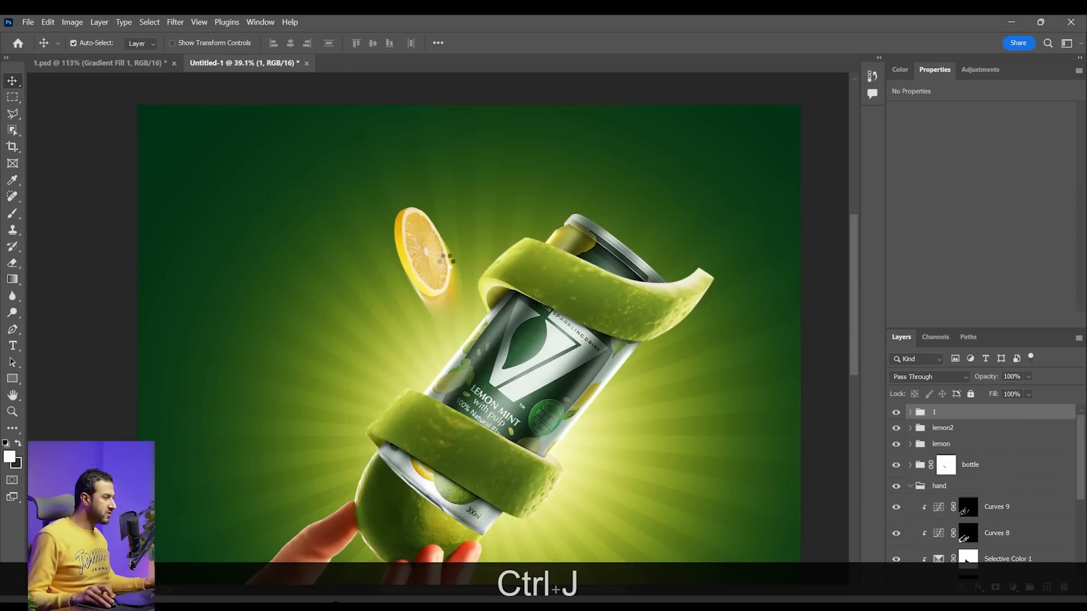
pyautogui.moveTo(456, 292); pyautogui.dragTo(425, 359)
pyautogui.hotkey('ctrl', 't')
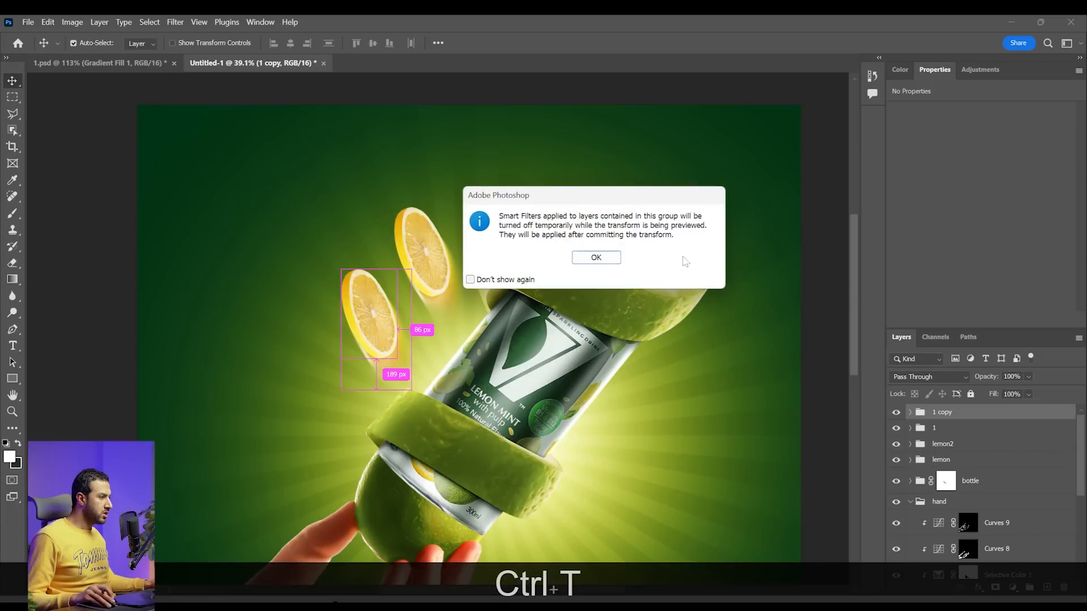
pyautogui.click(615, 258)
pyautogui.moveTo(448, 408); pyautogui.dragTo(393, 343)
pyautogui.moveTo(384, 340); pyautogui.dragTo(432, 342)
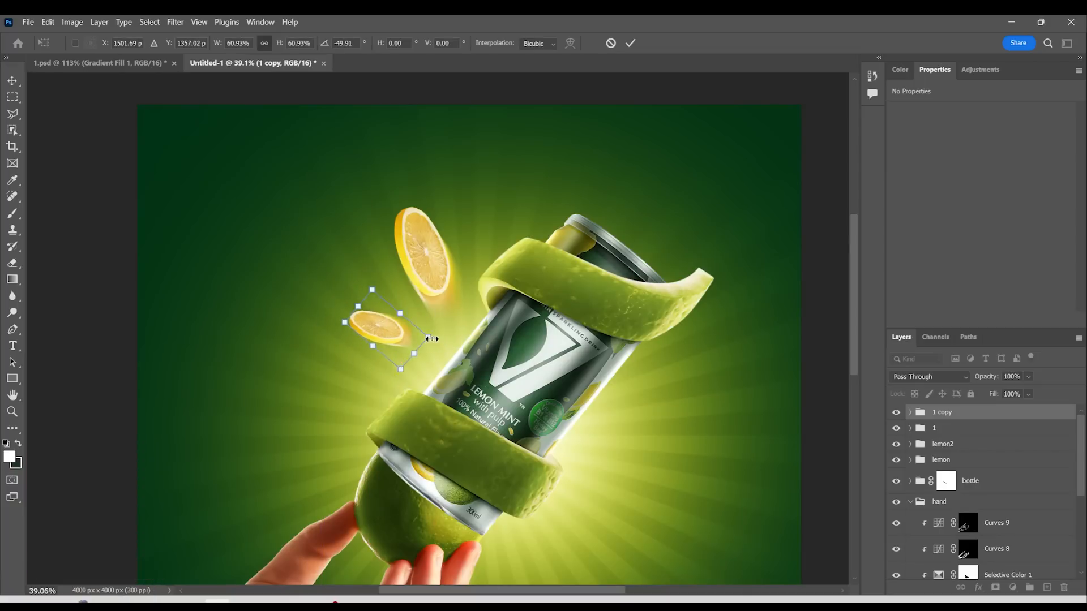
pyautogui.press('Return')
# Duplicate the lemon slice groups and transform the copies into place at the can's lower right side
pyautogui.scroll(-1, 432, 342)
pyautogui.keyDown('shift'); pyautogui.click(962, 428); pyautogui.keyUp('shift')
pyautogui.hotkey('ctrl', 't')
pyautogui.rightClick(590, 332)
pyautogui.moveTo(406, 210); pyautogui.dragTo(602, 364)
pyautogui.click(626, 315)
pyautogui.press('Return')
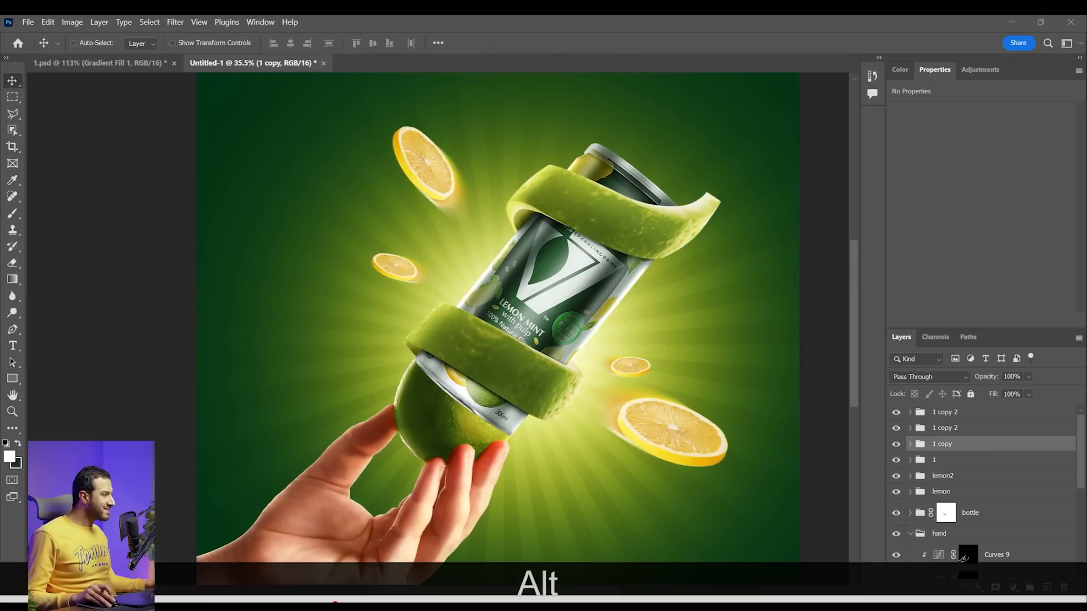
# Place the blue water splash image, scale it to 63.66% and move its layer between the hand and bg groups
pyautogui.hotkey('alt', 'Tab')
pyautogui.moveTo(70, 141); pyautogui.dragTo(504, 340)
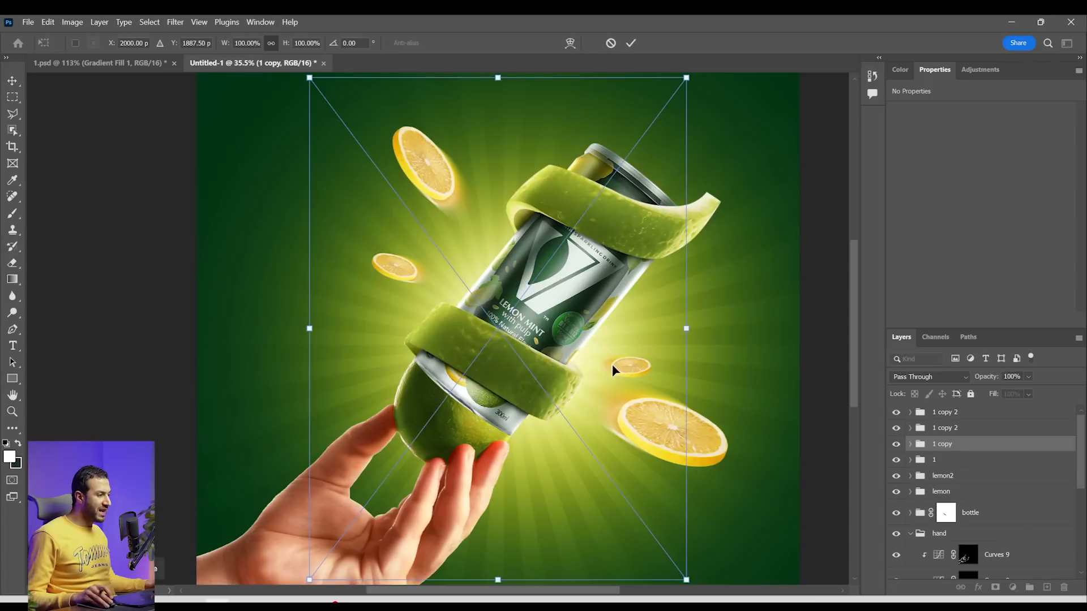
pyautogui.moveTo(688, 330); pyautogui.dragTo(549, 307)
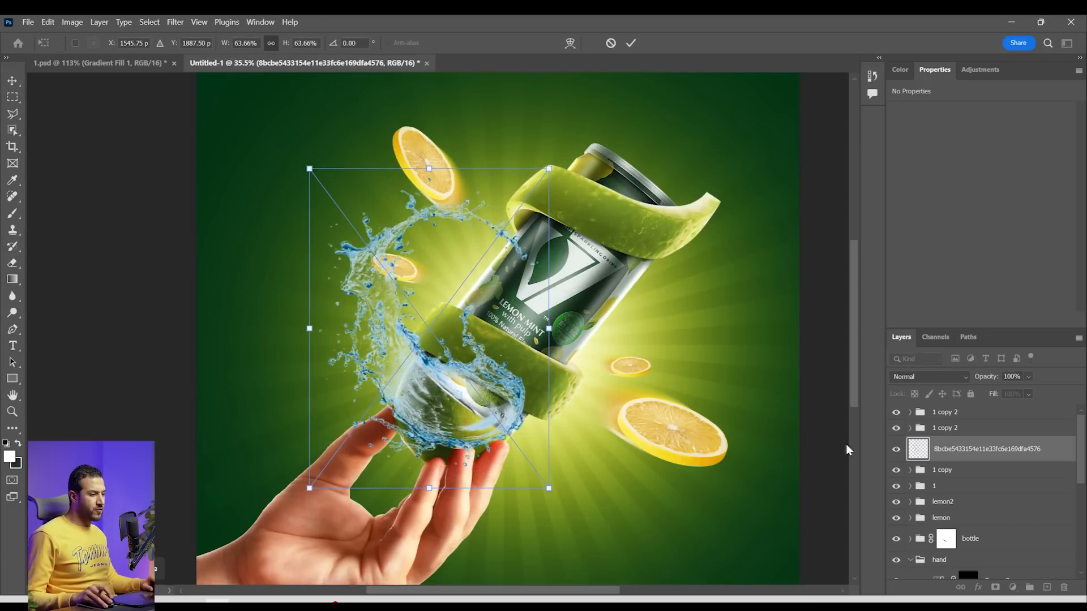
pyautogui.press('Return')
pyautogui.moveTo(980, 452); pyautogui.dragTo(981, 511)
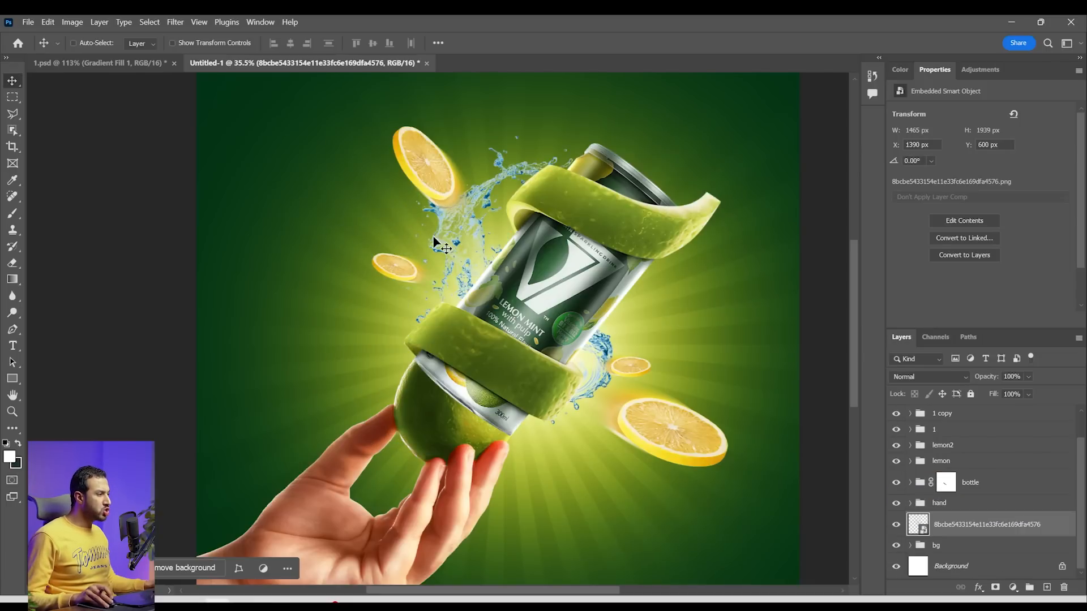
# Turn the water splash white with Hue/Saturation, using saturation -100 and lightness +100
pyautogui.press('ctrl')
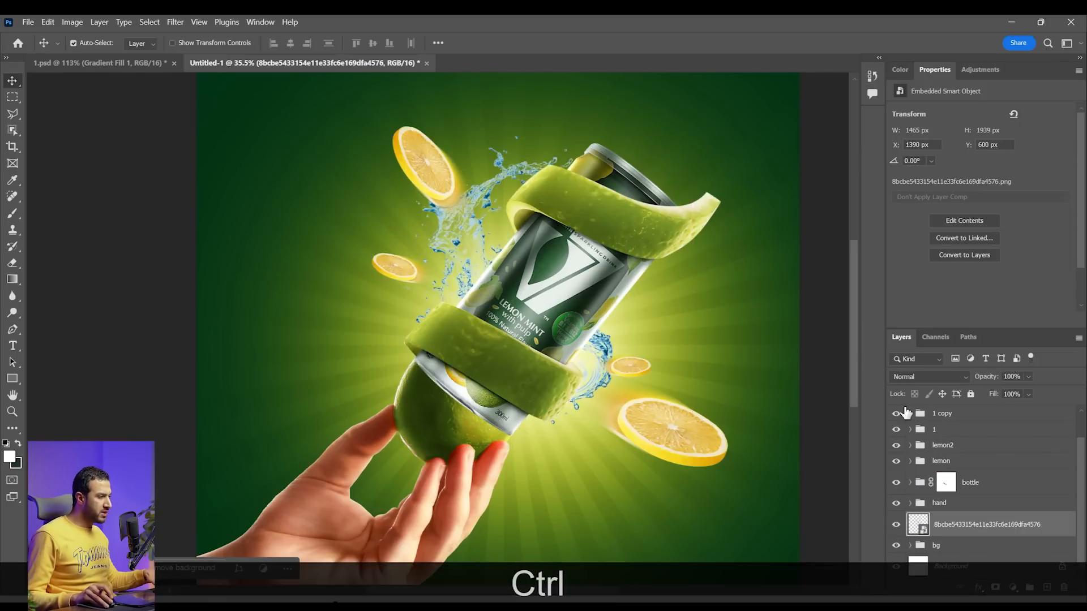
pyautogui.hotkey('ctrl', 'u')
pyautogui.moveTo(846, 271); pyautogui.dragTo(774, 266)
pyautogui.moveTo(877, 301); pyautogui.dragTo(952, 299)
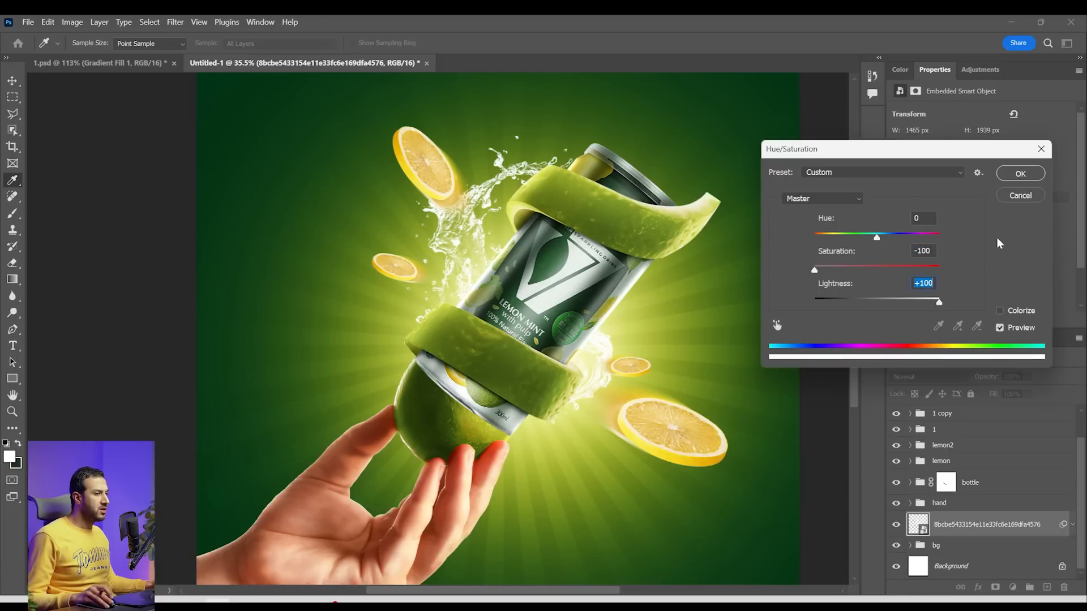
pyautogui.click(1020, 173)
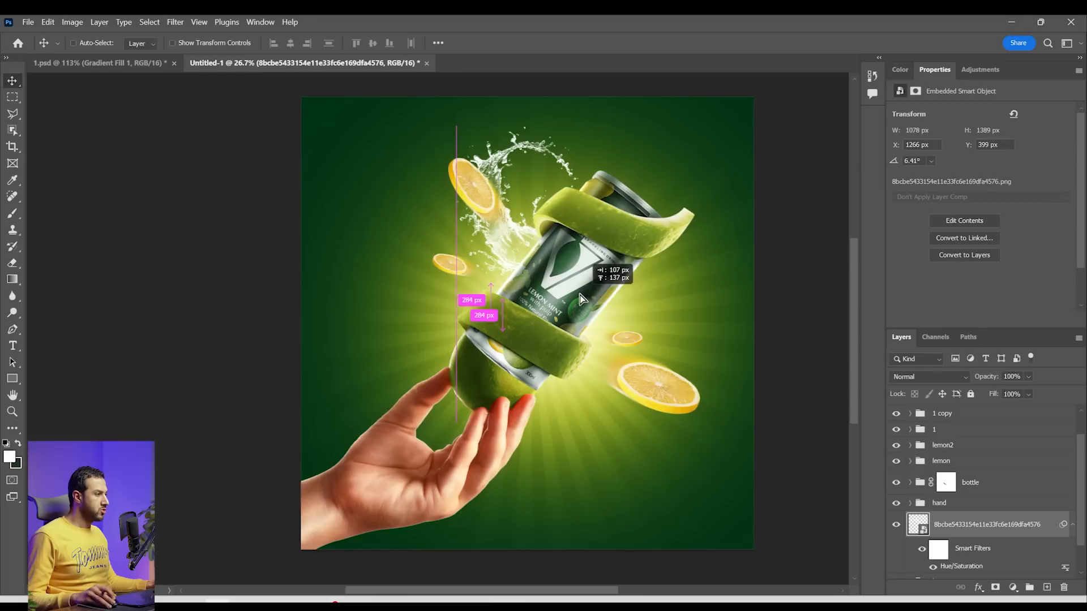
# Scale the splash down, rotate it to 6.41° and position it behind the can's upper left edge
pyautogui.moveTo(580, 294); pyautogui.dragTo(569, 306)
pyautogui.scroll(-4, 568, 249)
pyautogui.scroll(3, 554, 195)
pyautogui.scroll(1, 562, 257)
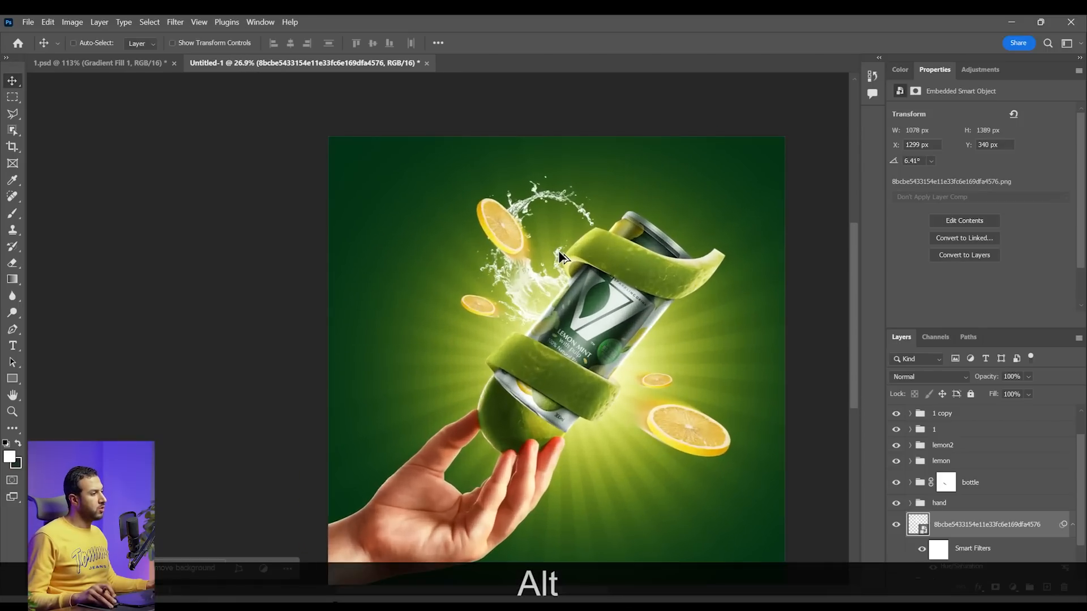
pyautogui.moveTo(600, 306); pyautogui.dragTo(616, 314)
# Move the upper left lemon slice group, 1, outward away from the splash
pyautogui.rightClick(502, 235)
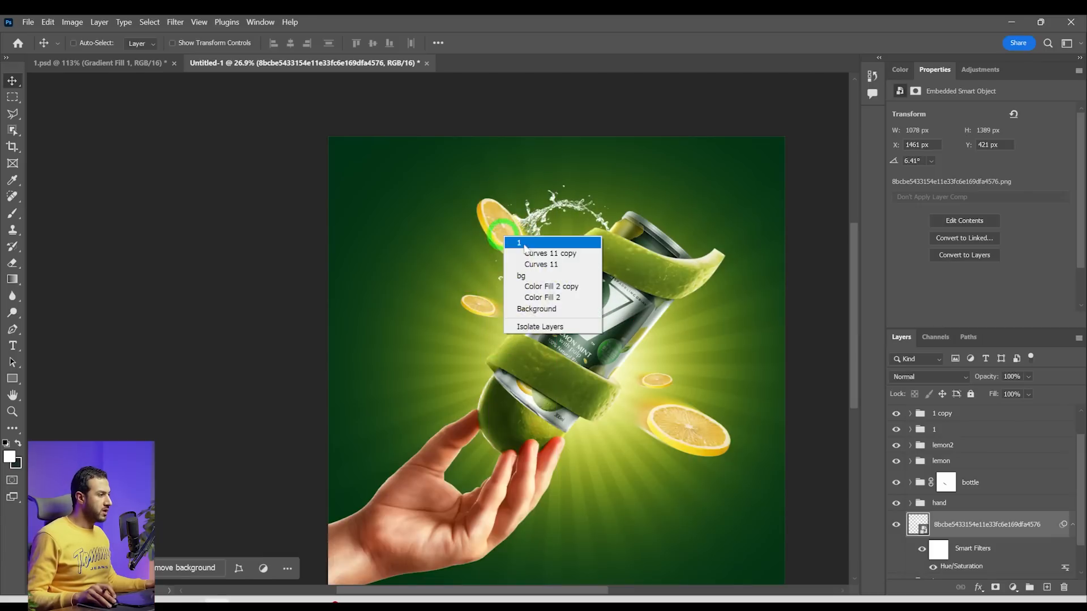
pyautogui.click(525, 247)
pyautogui.moveTo(526, 247); pyautogui.dragTo(495, 231)
# Duplicate the splash onto the large lower right lemon slice and bring the copy above the slice groups
pyautogui.moveTo(982, 532); pyautogui.dragTo(977, 429)
pyautogui.moveTo(600, 310); pyautogui.dragTo(712, 394)
pyautogui.scroll(2, 1026, 463)
pyautogui.moveTo(1001, 457); pyautogui.dragTo(1007, 402)
# Mirror the splash copy horizontally and fit it around the large lower right lemon slice
pyautogui.hotkey('ctrl', 't')
pyautogui.rightClick(763, 410)
pyautogui.moveTo(740, 449); pyautogui.dragTo(722, 434)
pyautogui.click(783, 385)
pyautogui.moveTo(789, 491); pyautogui.dragTo(744, 447)
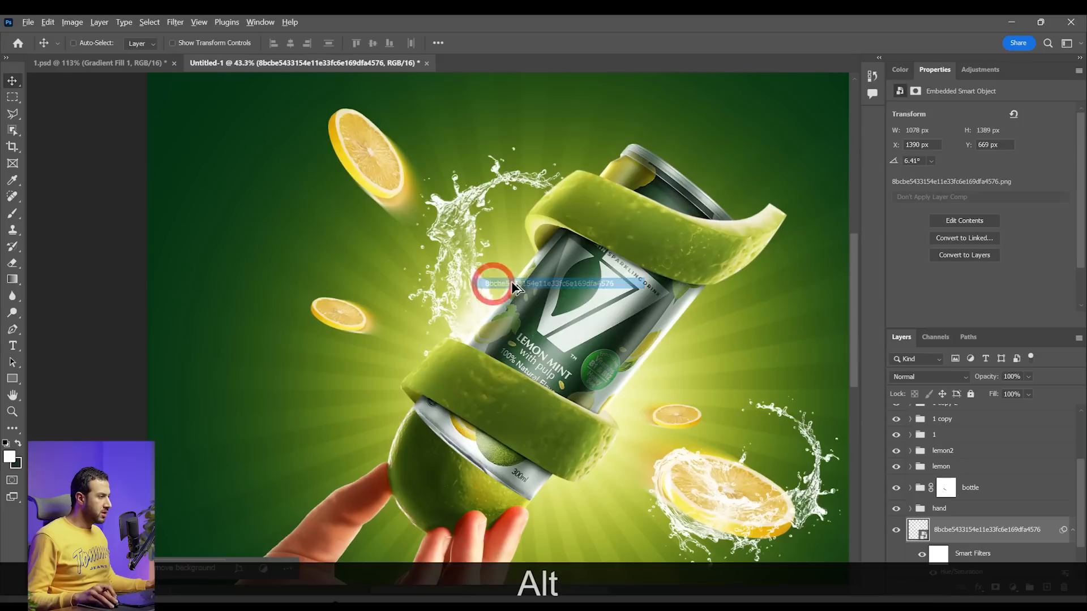
# Duplicate the original splash, scale the copy to about 300 x 388 px and place it around the small left lemon slice
pyautogui.moveTo(492, 284); pyautogui.dragTo(380, 273)
pyautogui.hotkey('ctrl', 'alt', 't')
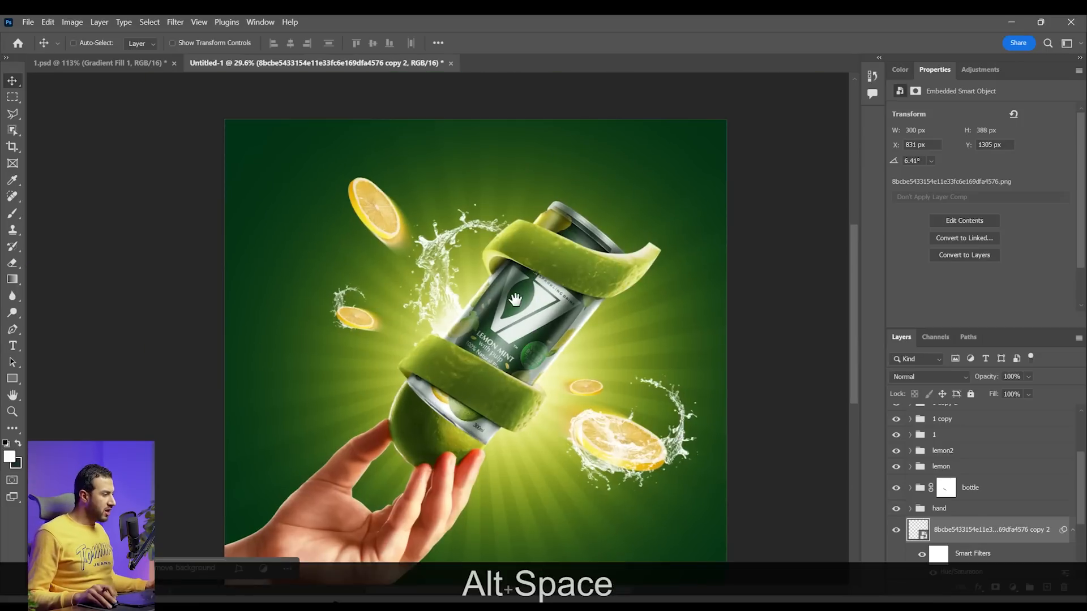
pyautogui.moveTo(514, 301); pyautogui.dragTo(494, 289)
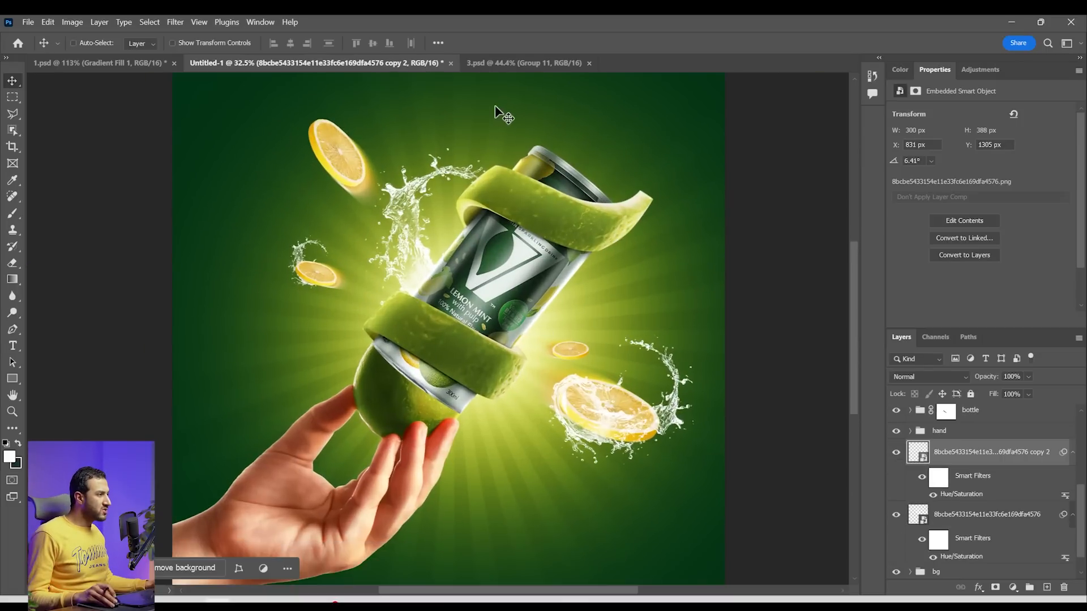
# Switch to the orange juice document 3.psd and hide its Layer 24
pyautogui.click(524, 63)
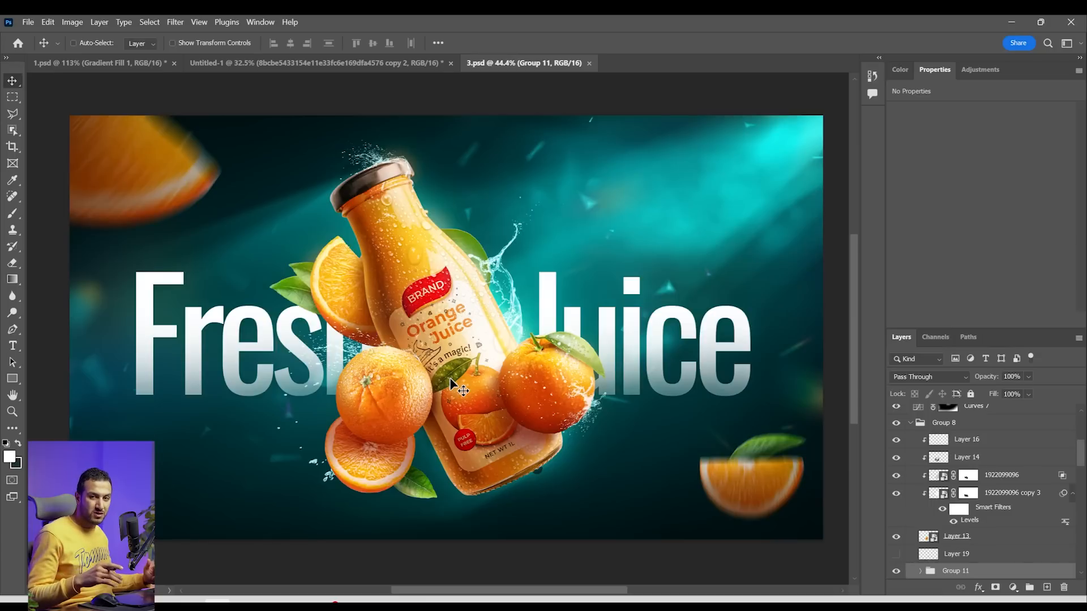
pyautogui.scroll(2, 450, 379)
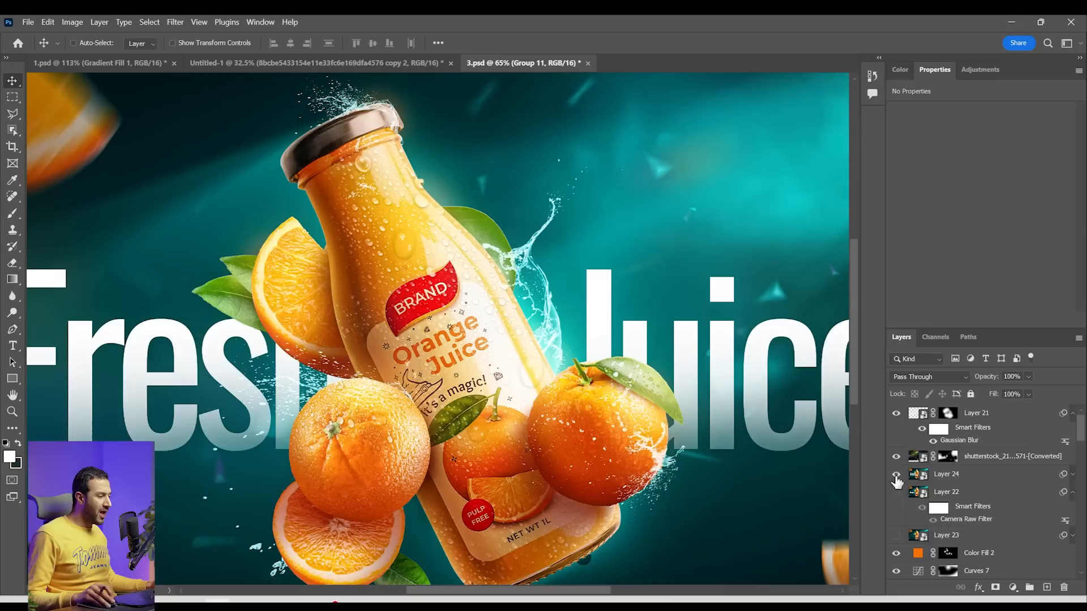
pyautogui.click(895, 482)
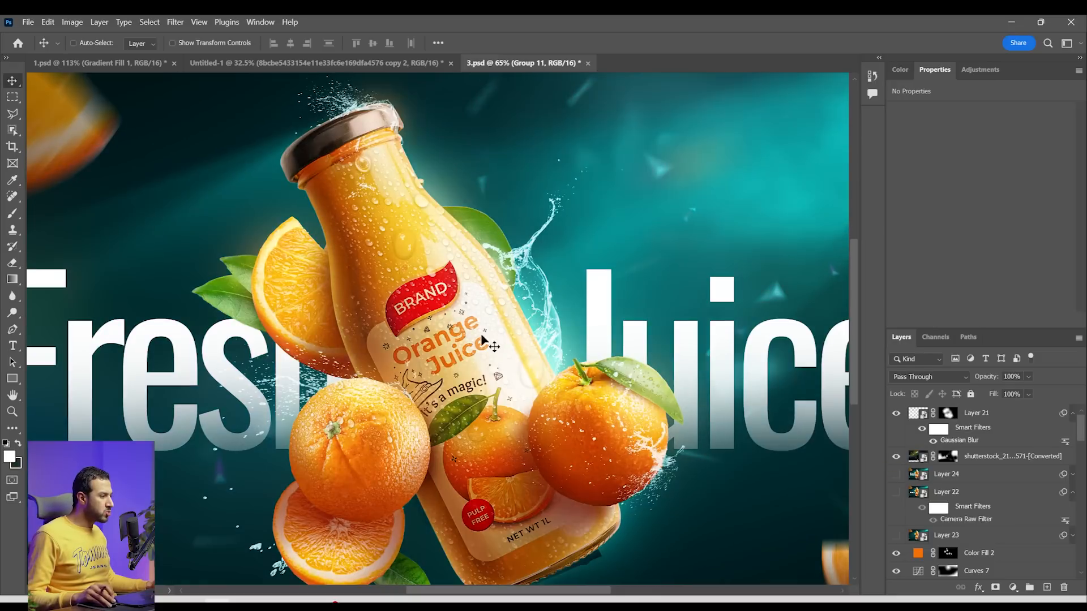
# Select the bottle's water drops group, Group 4, in 3.psd and copy it into the Untitled-1 document
pyautogui.scroll(2, 363, 244)
pyautogui.rightClick(370, 247)
pyautogui.click(421, 297)
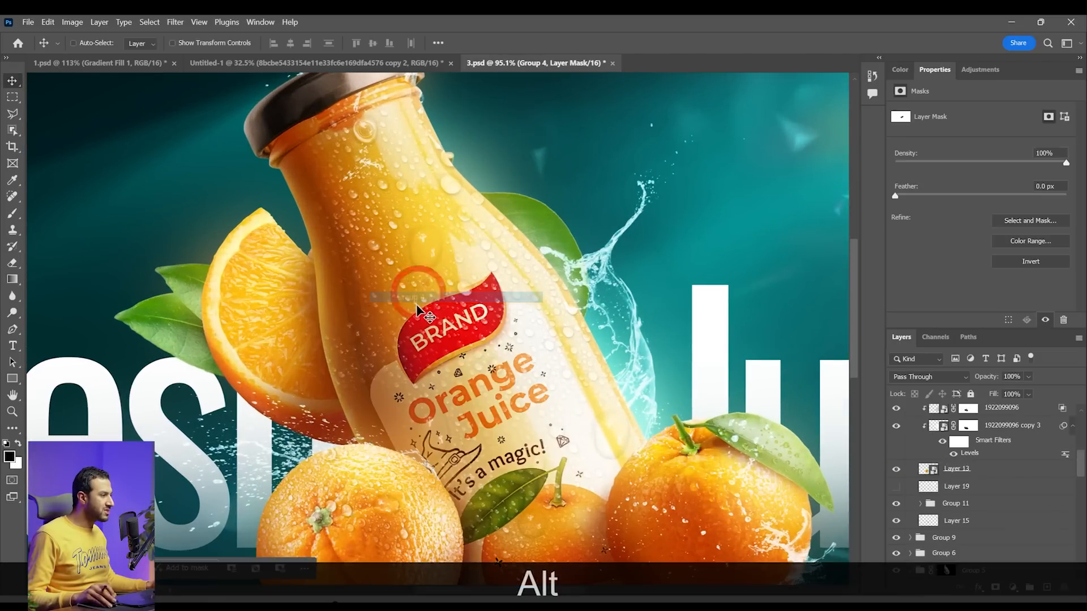
pyautogui.scroll(-5, 431, 295)
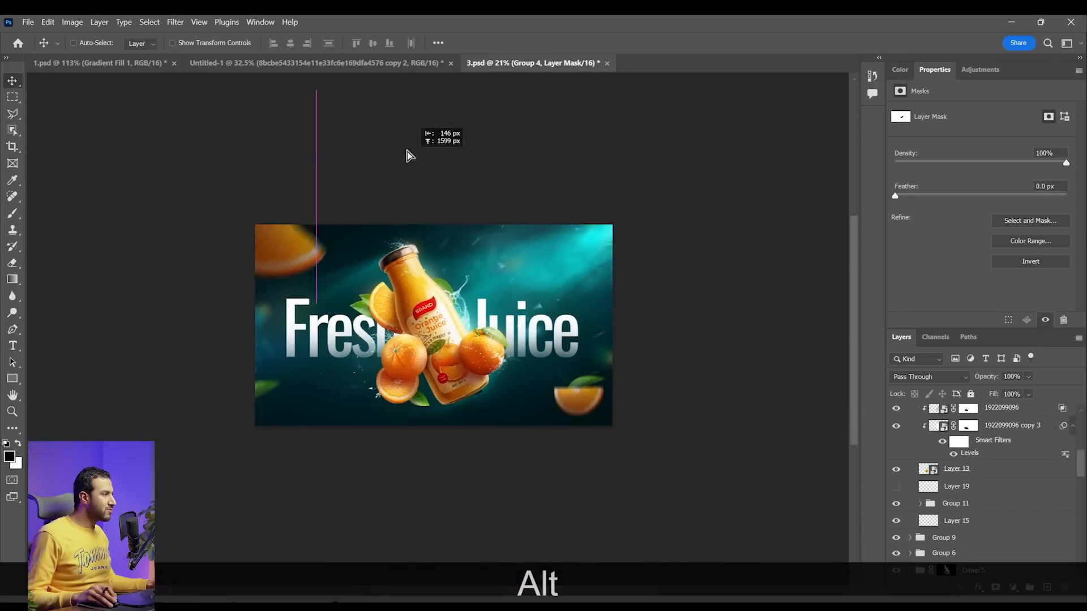
pyautogui.click(351, 63)
pyautogui.keyDown('ctrl'); pyautogui.click(517, 328); pyautogui.keyUp('ctrl')
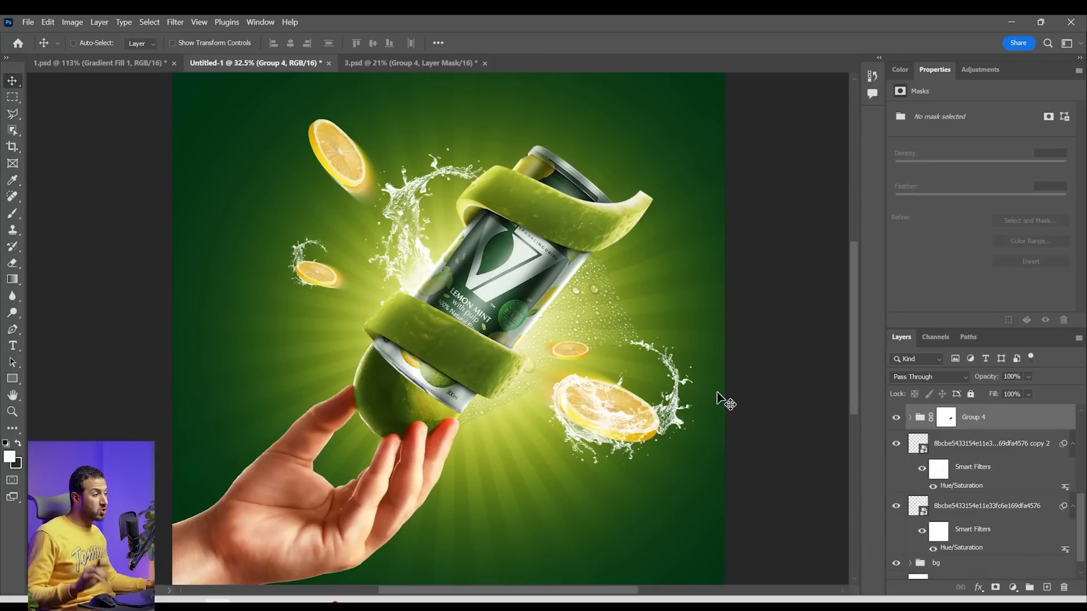
# Move Group 4 above the can in the layer stack, into the uppermost 1 copy 2 group
pyautogui.scroll(3, 1015, 484)
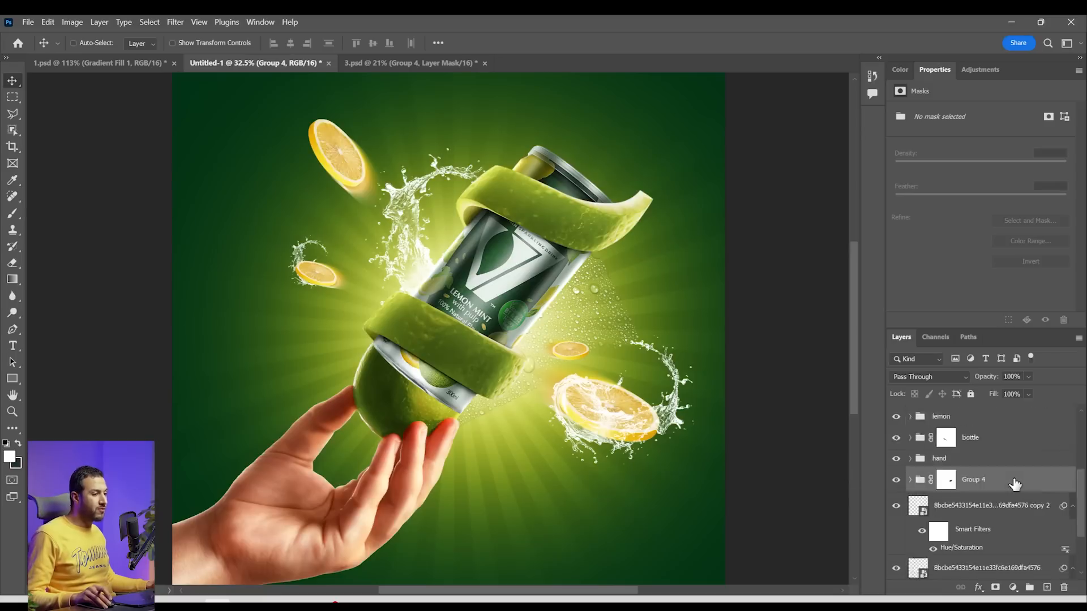
pyautogui.scroll(4, 992, 476)
pyautogui.moveTo(991, 473)
pyautogui.mouseDown()
pyautogui.moveTo(1014, 504)
pyautogui.moveTo(998, 400)
pyautogui.moveTo(993, 483)
pyautogui.moveTo(991, 472)
pyautogui.mouseUp()
pyautogui.scroll(-1, 654, 328)
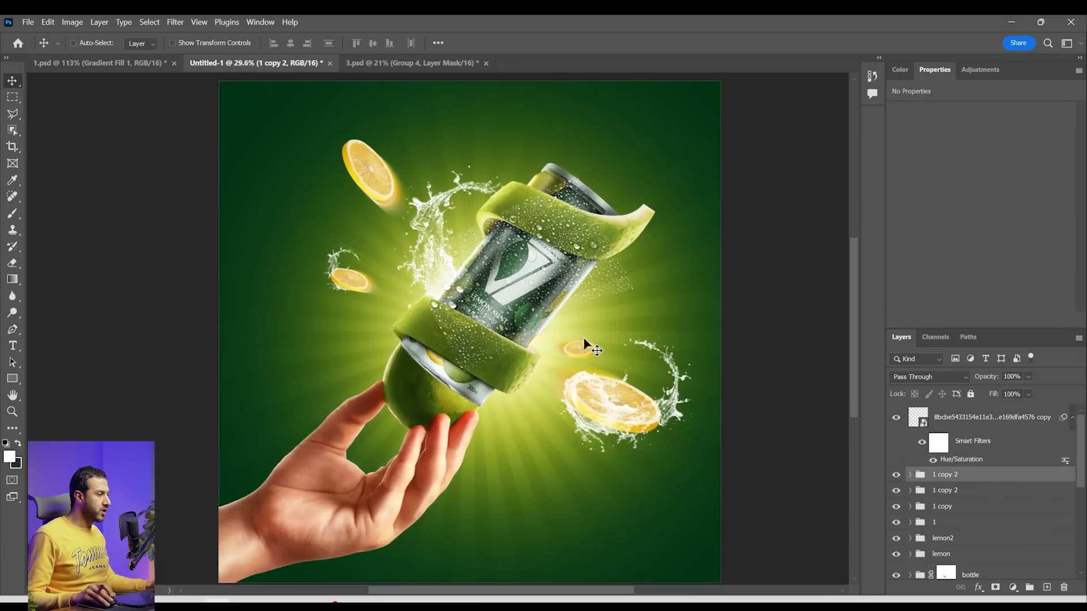
# Transform the 1 copy 2 group, enlarging and rotating it so the water drops cover the whole can
pyautogui.hotkey('ctrl', 't')
pyautogui.click(596, 258)
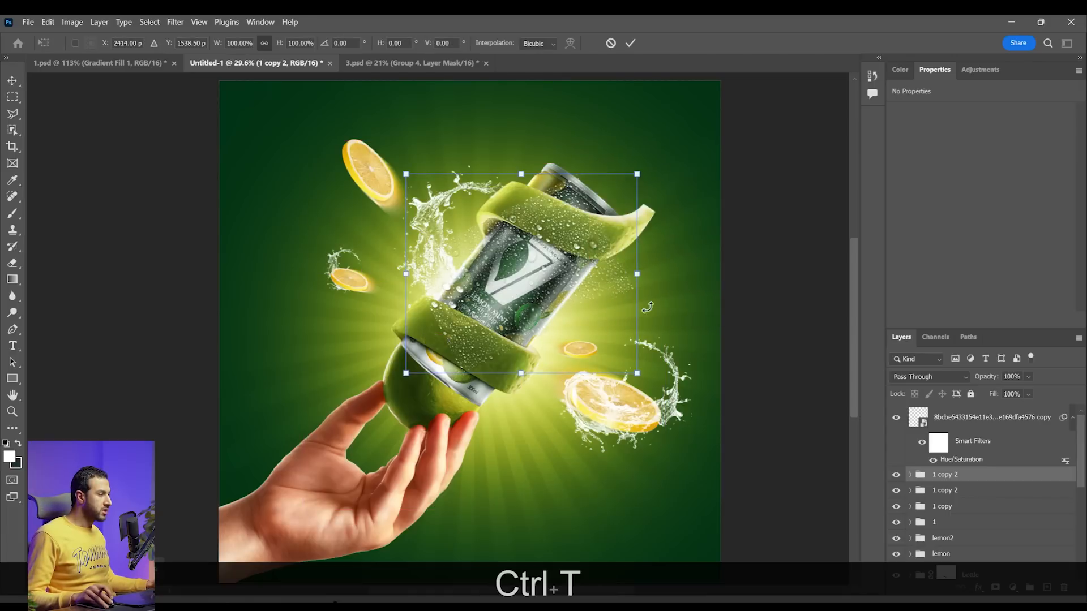
pyautogui.press('Return')
# Hide the 1 copy 2 group with an inverted layer mask and reveal drops on the V logo with a 102 px white brush
pyautogui.click(996, 589)
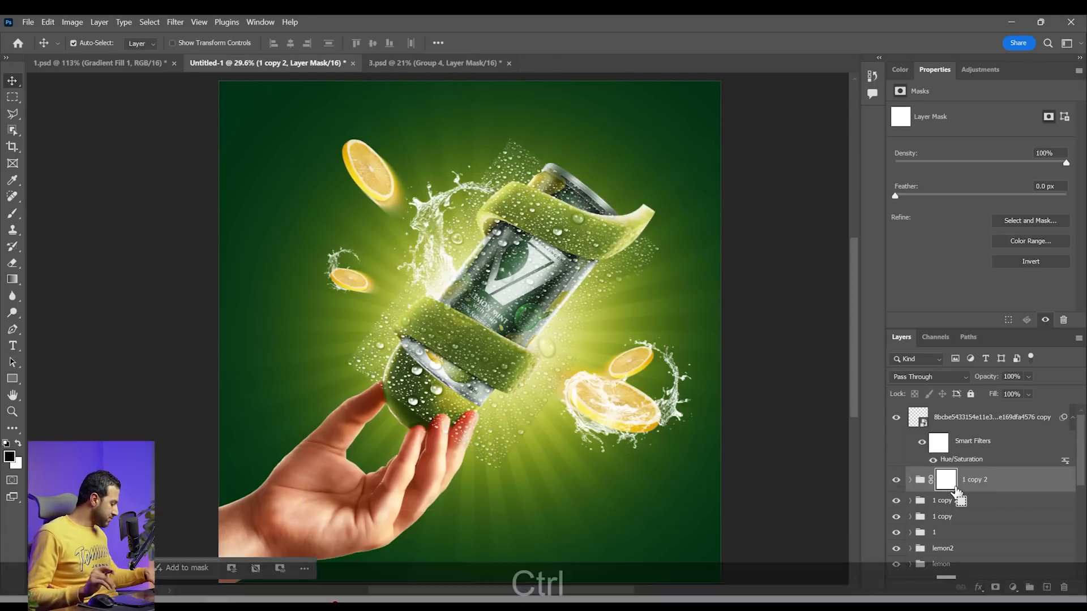
pyautogui.hotkey('ctrl', 'i')
pyautogui.press('z')
pyautogui.click(492, 297)
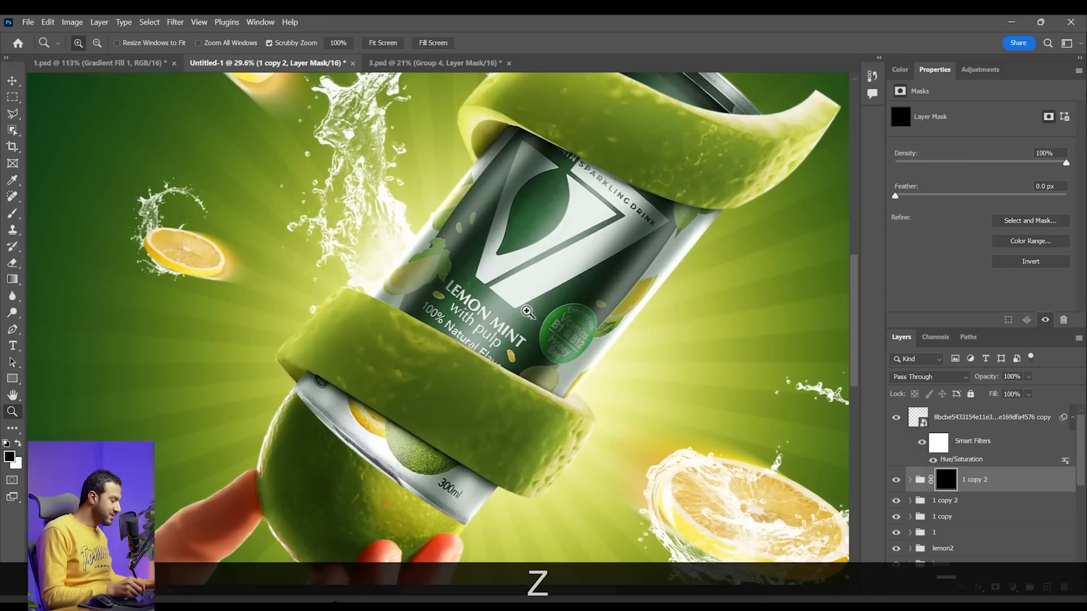
pyautogui.press('b')
pyautogui.rightClick(536, 306)
pyautogui.click(711, 462)
pyautogui.moveTo(606, 338); pyautogui.dragTo(640, 338)
pyautogui.click(550, 238)
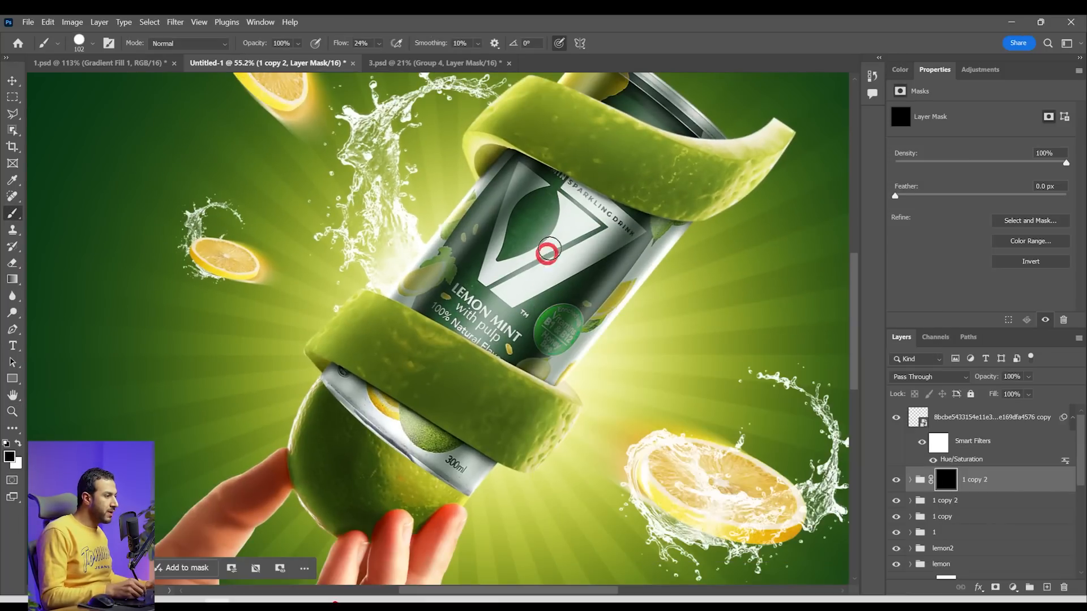
pyautogui.press('x')
pyautogui.click(498, 266)
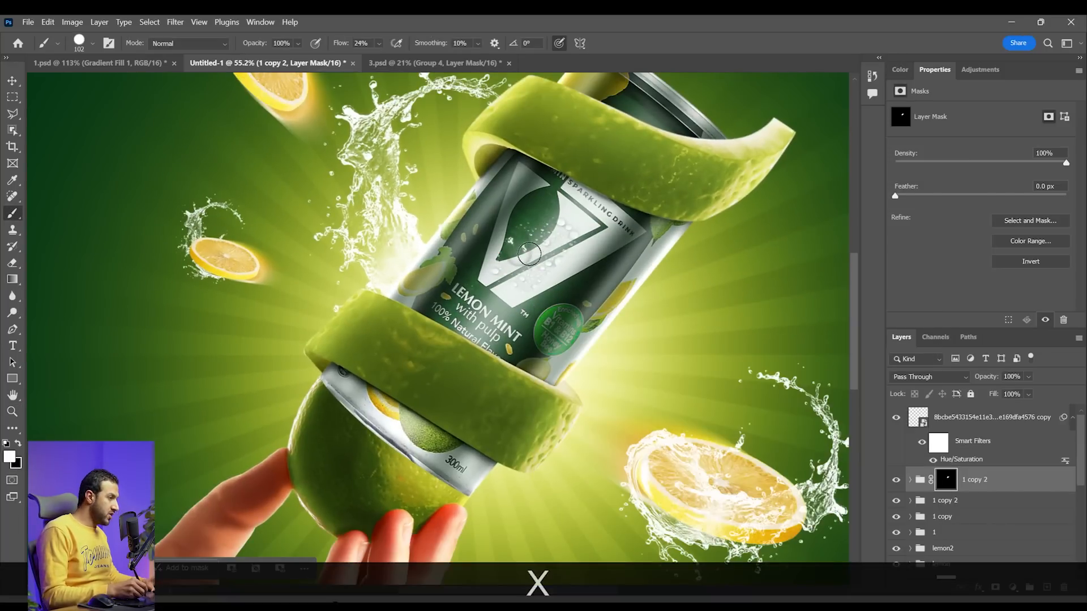
# Enlarge the brush and paint white on the mask to reveal water drops across the can and peel bands
pyautogui.press(']')
pyautogui.press(']')
pyautogui.press(']')
pyautogui.moveTo(521, 193)
pyautogui.mouseDown()
pyautogui.moveTo(507, 184)
pyautogui.moveTo(427, 290)
pyautogui.moveTo(529, 338)
pyautogui.moveTo(489, 287)
pyautogui.mouseUp()
# Collapse the 1 copy 2 group and compare the composite with and without the water drops
pyautogui.press('z')
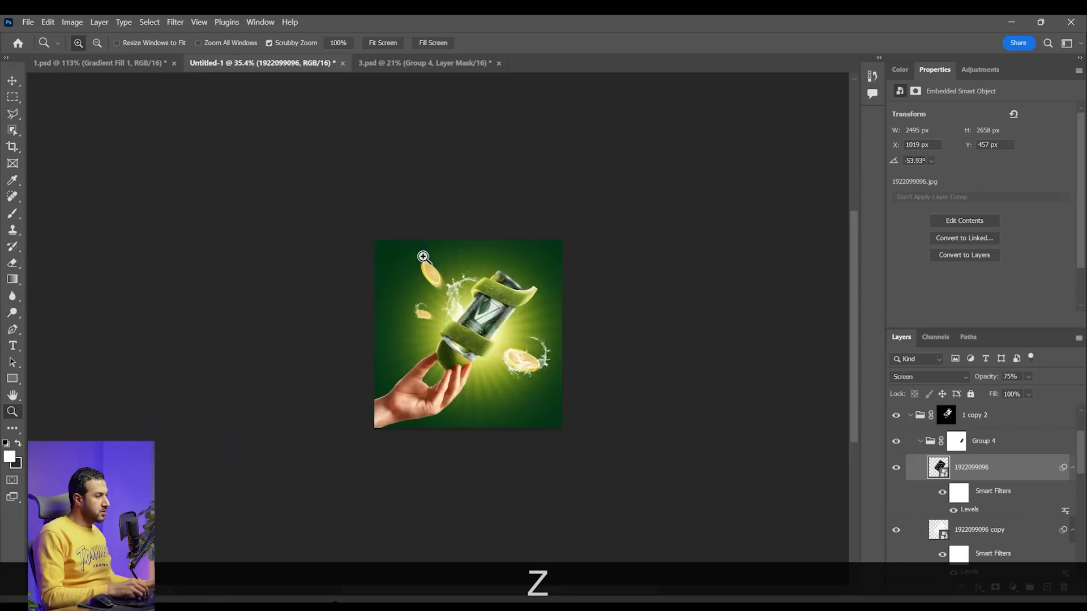
pyautogui.moveTo(423, 257); pyautogui.dragTo(497, 287)
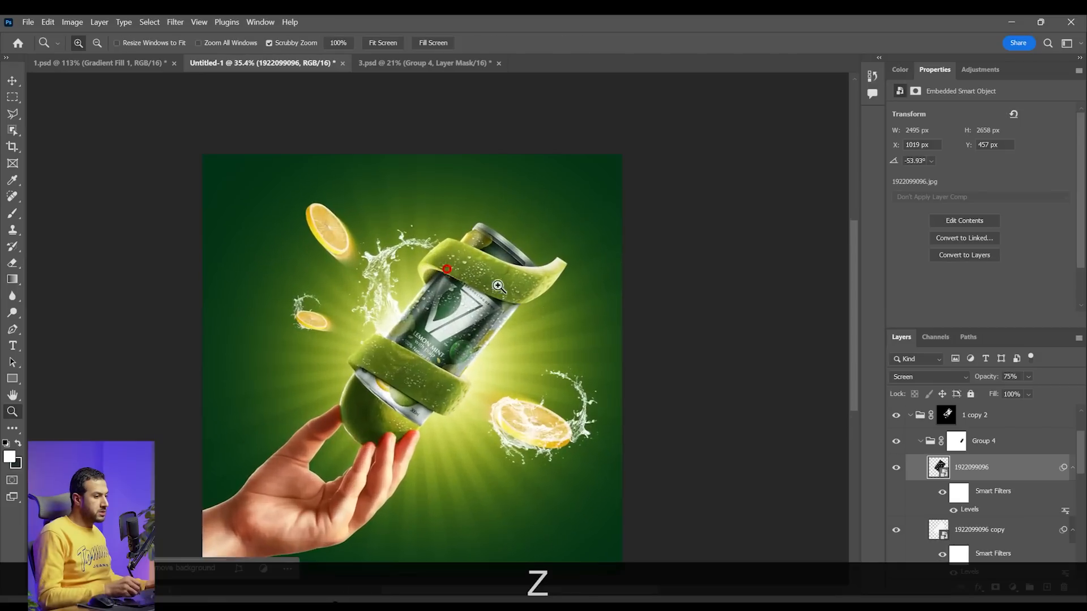
pyautogui.click(910, 416)
pyautogui.click(898, 419)
pyautogui.click(898, 418)
pyautogui.press('space')
pyautogui.moveTo(423, 360); pyautogui.dragTo(421, 381)
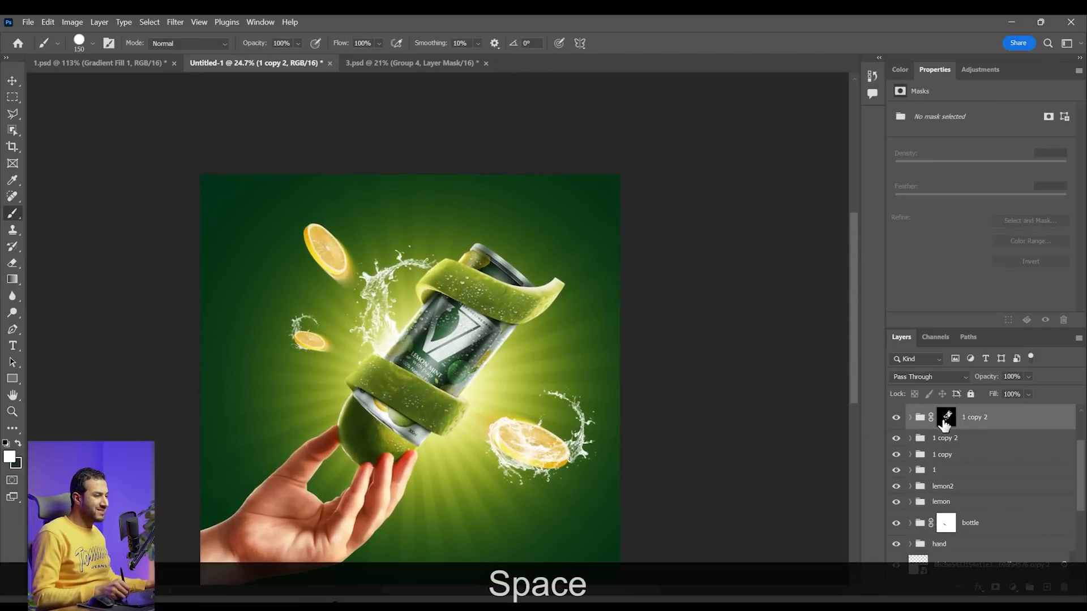
pyautogui.click(942, 424)
pyautogui.press('x')
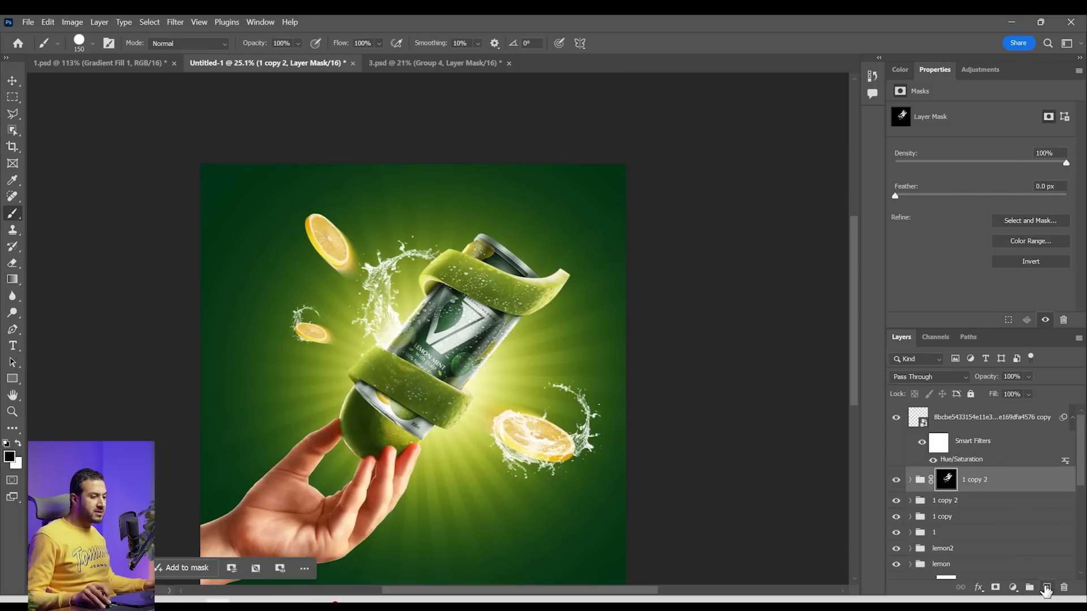
# Create a new layer above the water drops group and set the foreground colour to lime green a6cd0c
pyautogui.click(1046, 589)
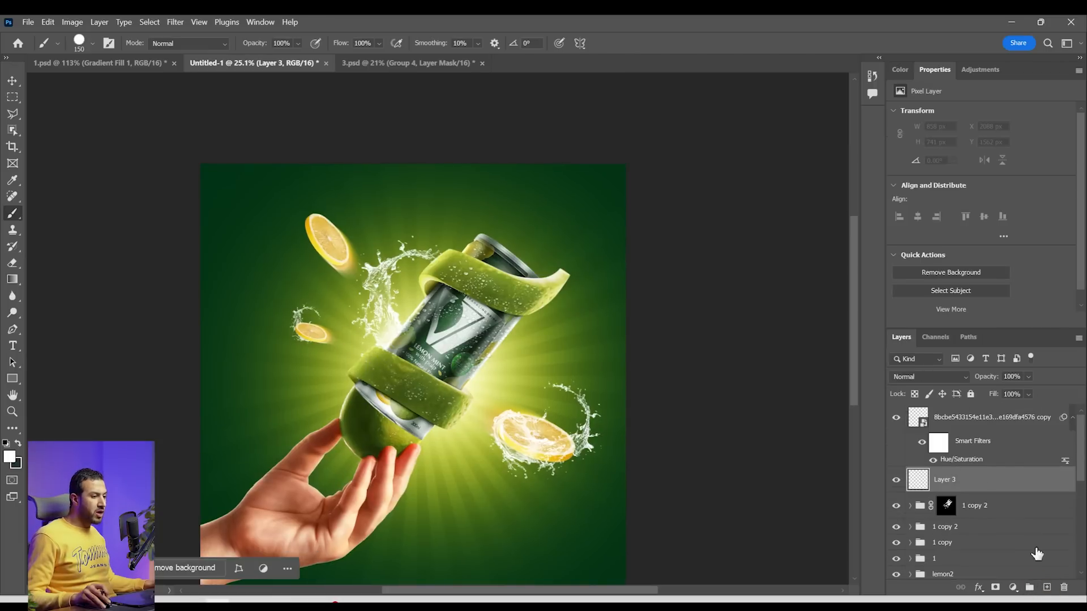
pyautogui.scroll(4, 522, 368)
pyautogui.scroll(2, 522, 368)
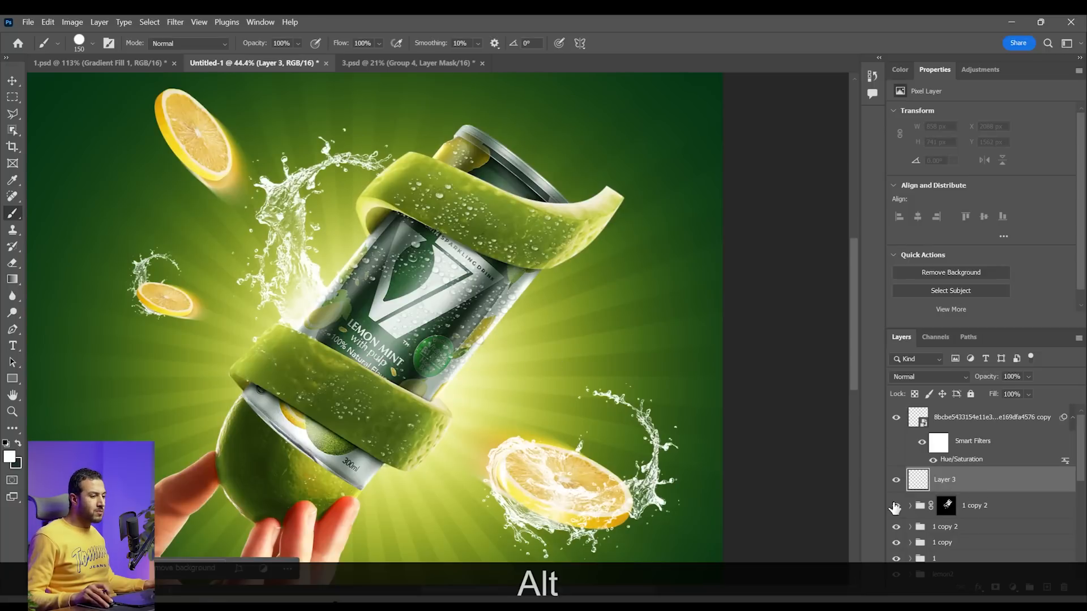
pyautogui.keyDown('alt'); pyautogui.click(597, 300); pyautogui.keyUp('alt')
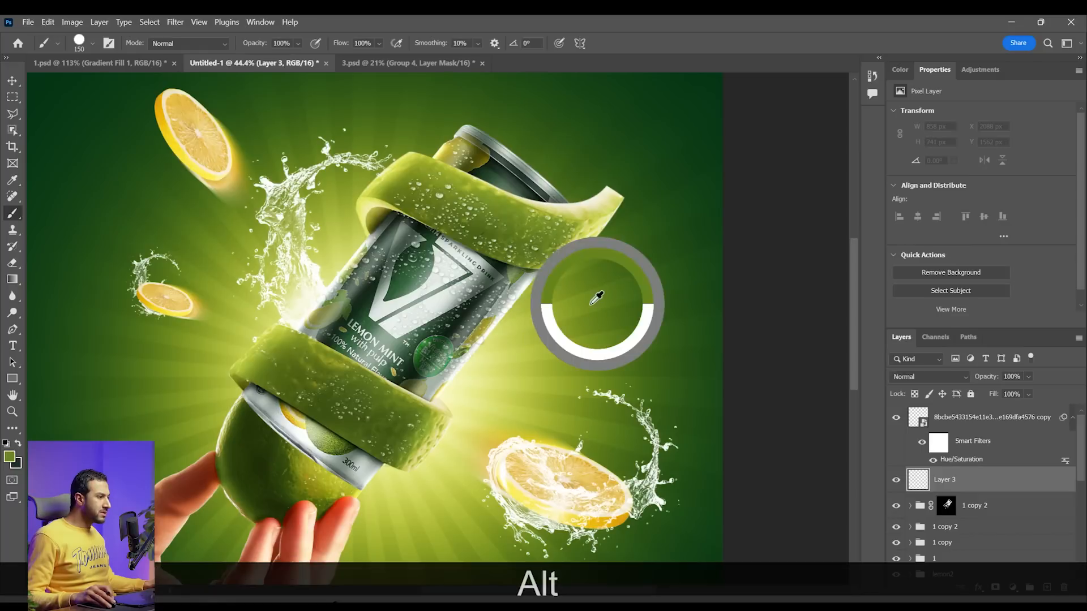
pyautogui.click(8, 457)
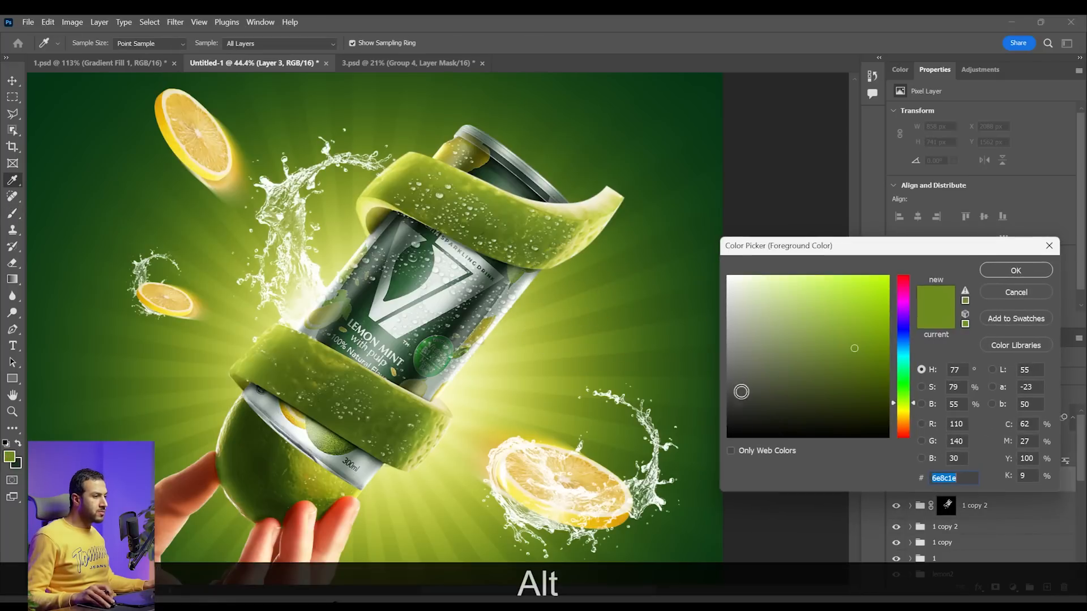
pyautogui.click(864, 296)
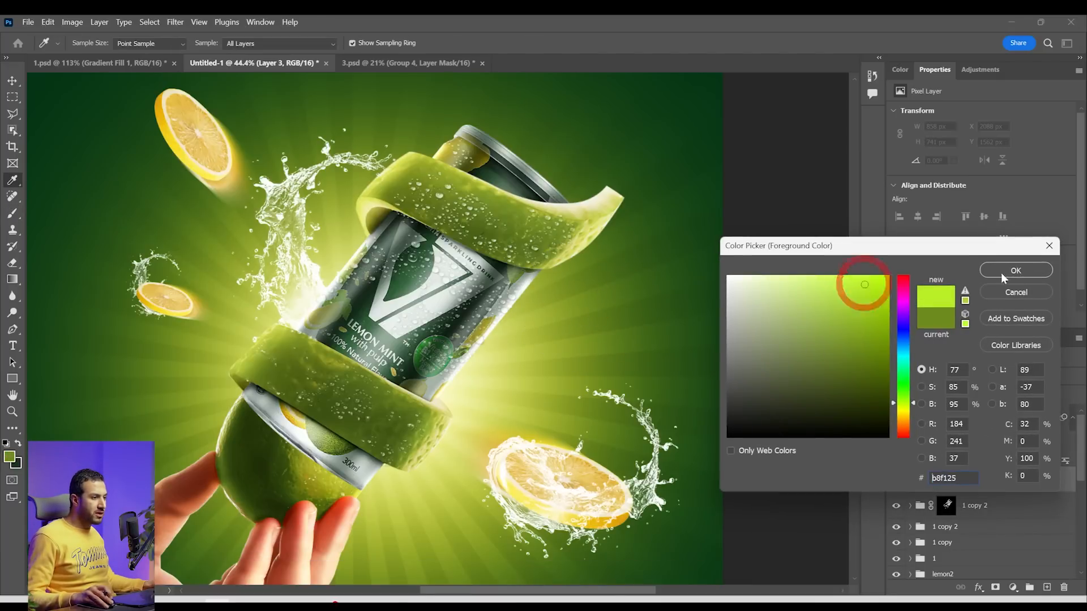
pyautogui.moveTo(872, 314); pyautogui.dragTo(876, 290)
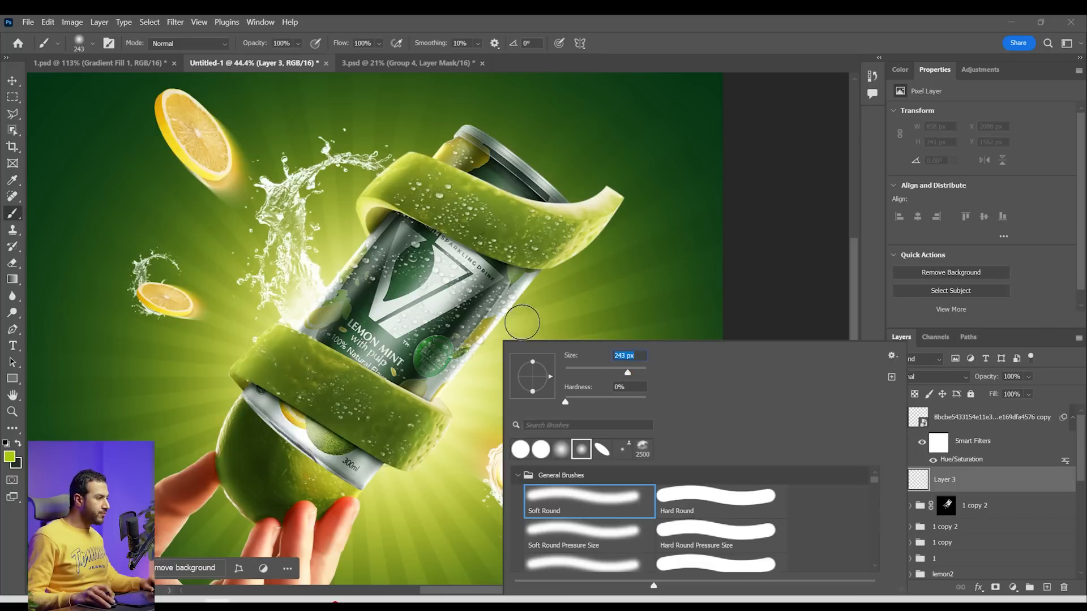
# Paint one soft lime green glow spot over the can's V logo with a 495 px brush
pyautogui.write('495')
pyautogui.press('Return')
pyautogui.click(407, 301)
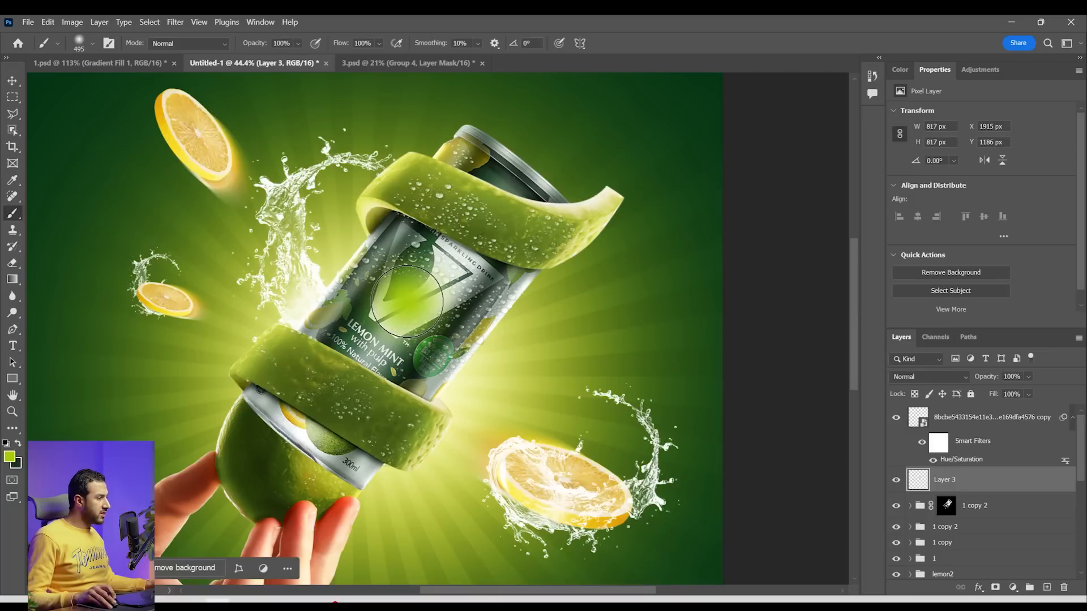
# Set the foreground colour to white and paint a small 90 px highlight at the centre of the lime glow
pyautogui.click(10, 457)
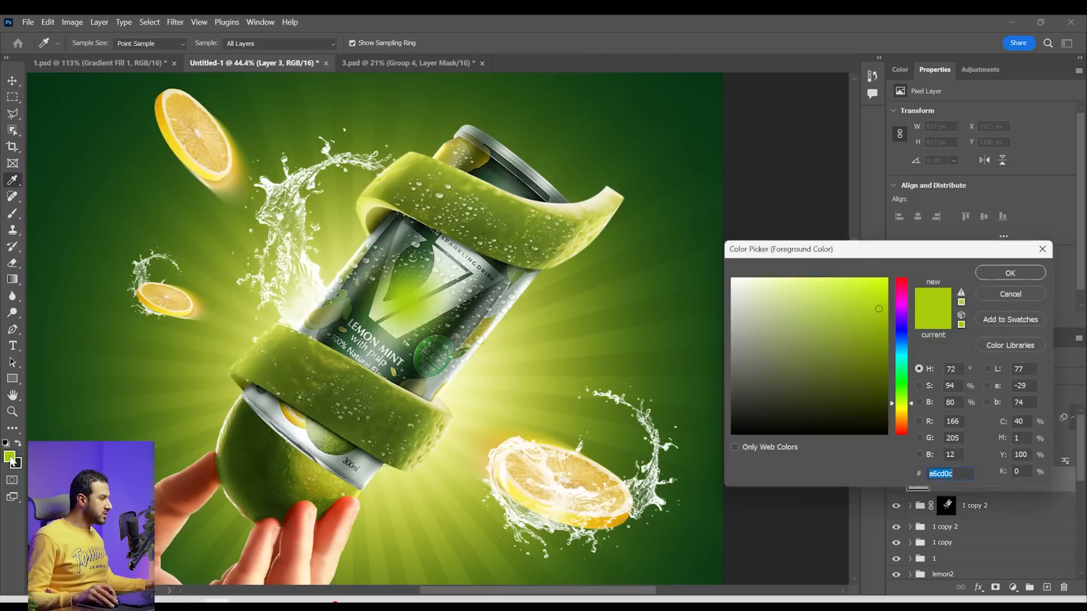
pyautogui.write('cddd8d')
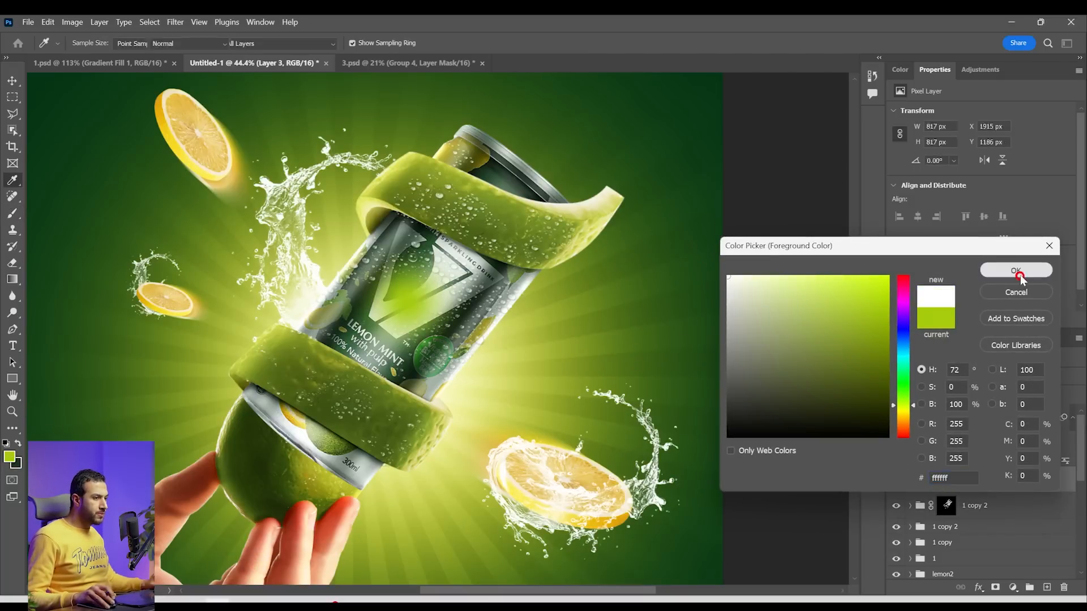
pyautogui.click(1016, 271)
pyautogui.press('[')
pyautogui.press('[')
pyautogui.press('[')
pyautogui.press('[')
pyautogui.press('[')
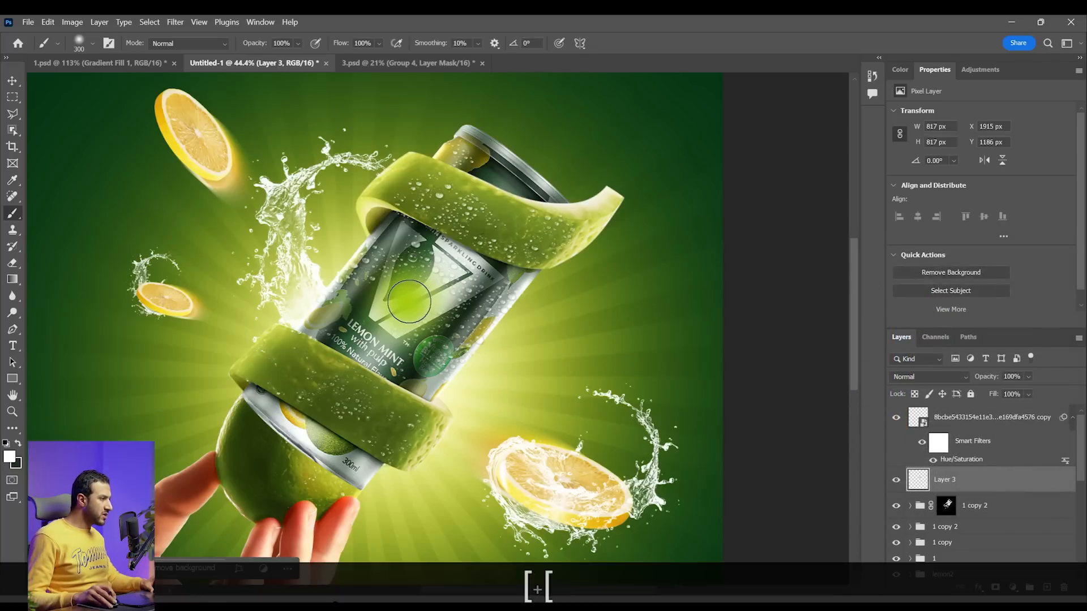
pyautogui.press('[')
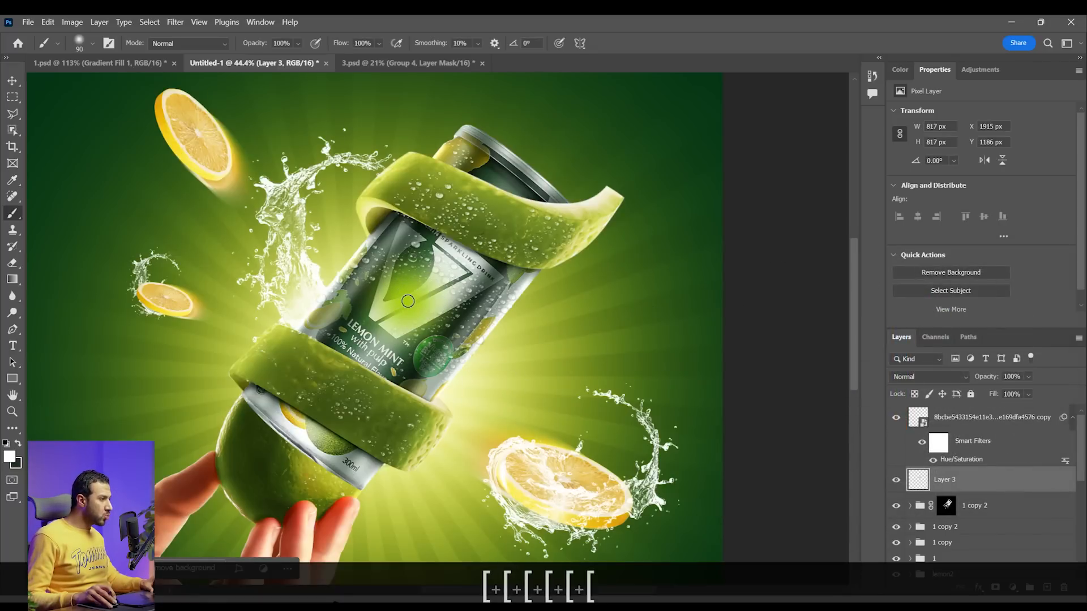
pyautogui.scroll(3, 431, 296)
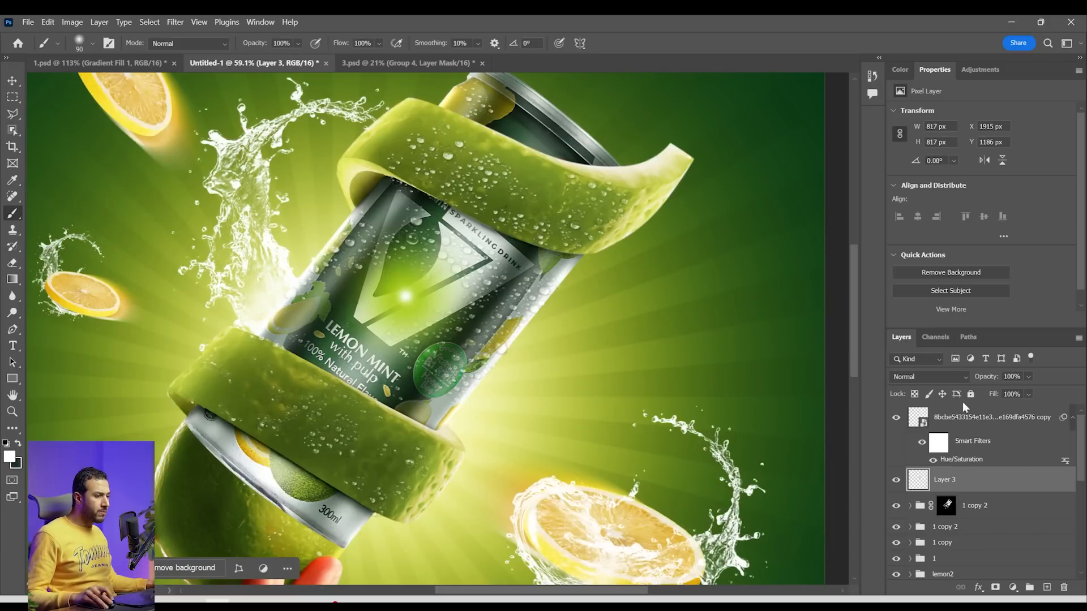
# Set the glow layer's blend mode to Screen and move the glow onto the can's left edge beside the water splash
pyautogui.click(955, 379)
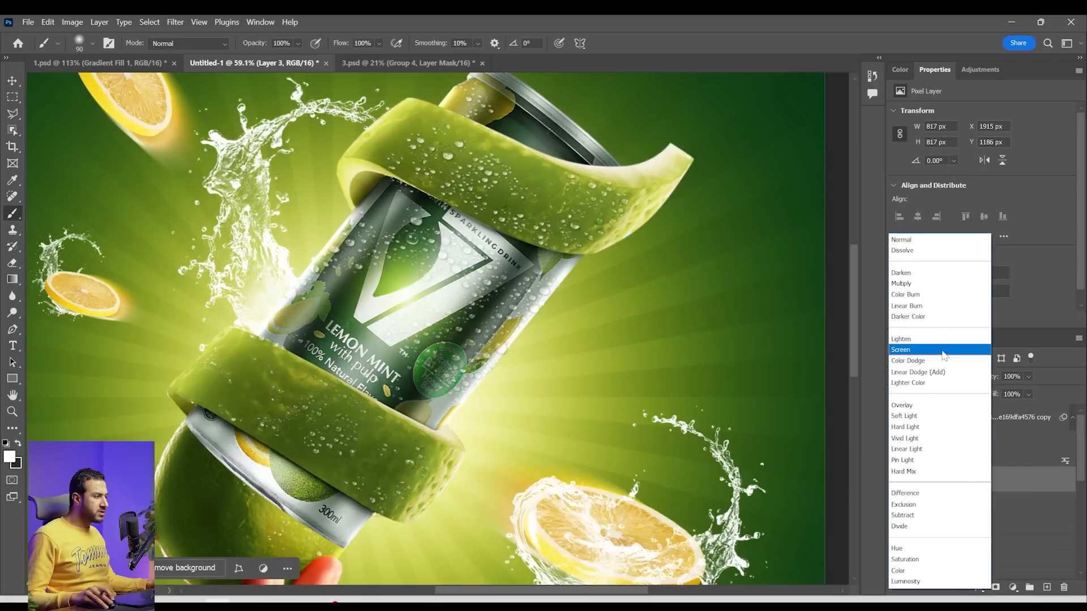
pyautogui.click(943, 350)
pyautogui.click(12, 80)
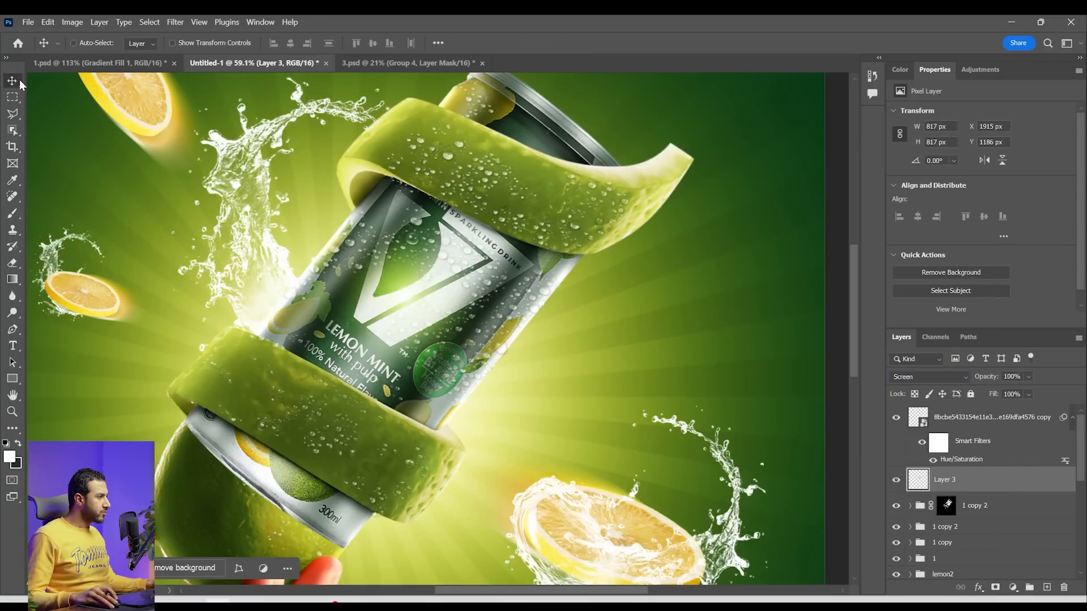
pyautogui.moveTo(546, 359)
pyautogui.mouseDown()
pyautogui.moveTo(479, 300)
pyautogui.moveTo(428, 334)
pyautogui.mouseUp()
pyautogui.keyDown('alt'); pyautogui.scroll(-3, 396, 317); pyautogui.keyUp('alt')
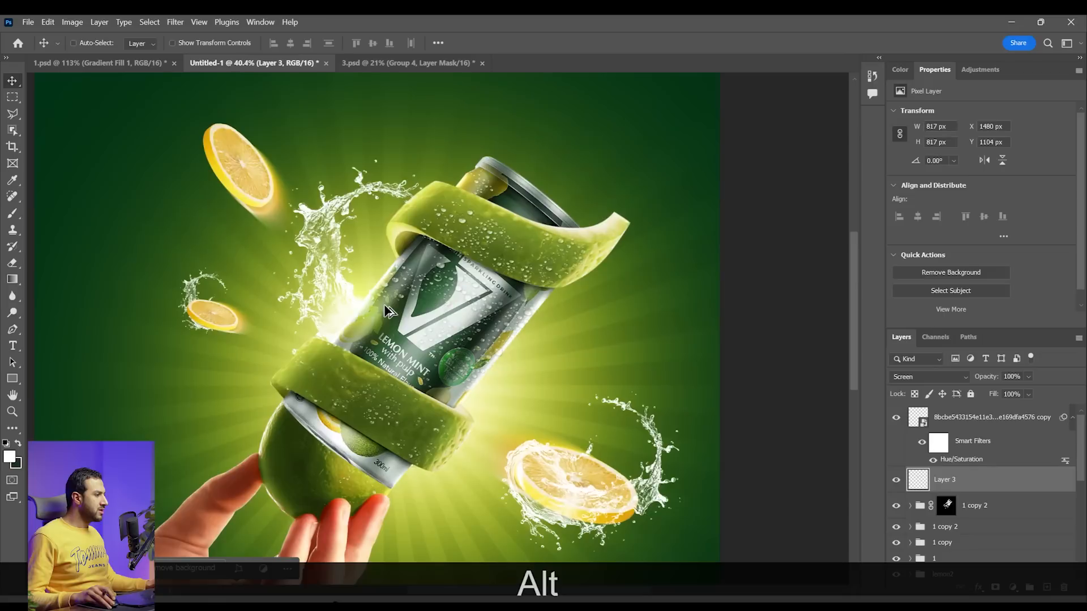
# Scale the glow on the can's left edge up to 1072 px square
pyautogui.hotkey('ctrl', 't')
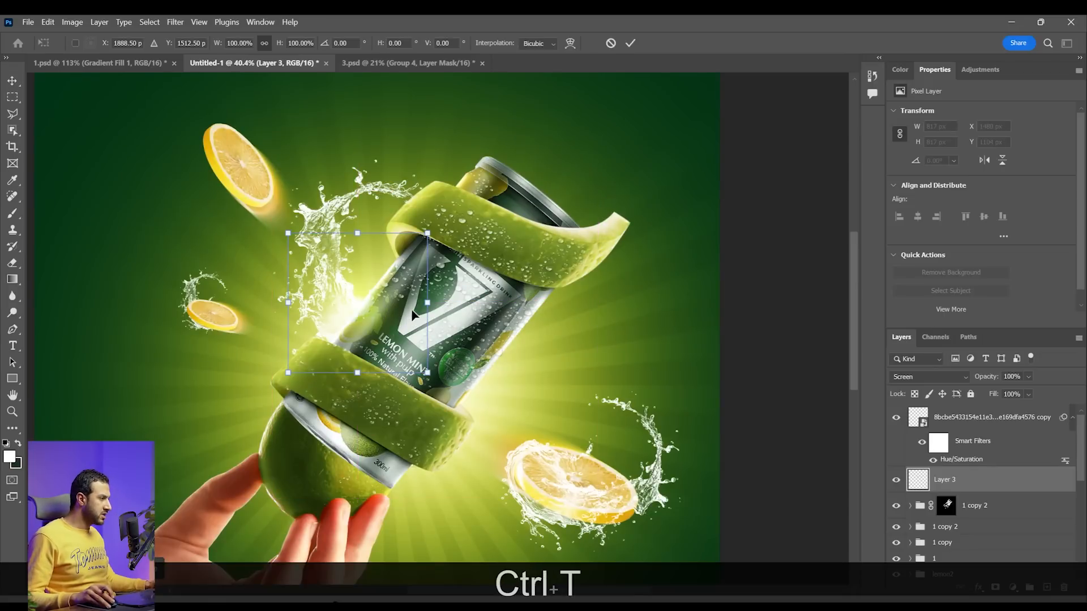
pyautogui.moveTo(425, 304)
pyautogui.mouseDown()
pyautogui.moveTo(470, 302)
pyautogui.moveTo(418, 297)
pyautogui.mouseUp()
pyautogui.press('Return')
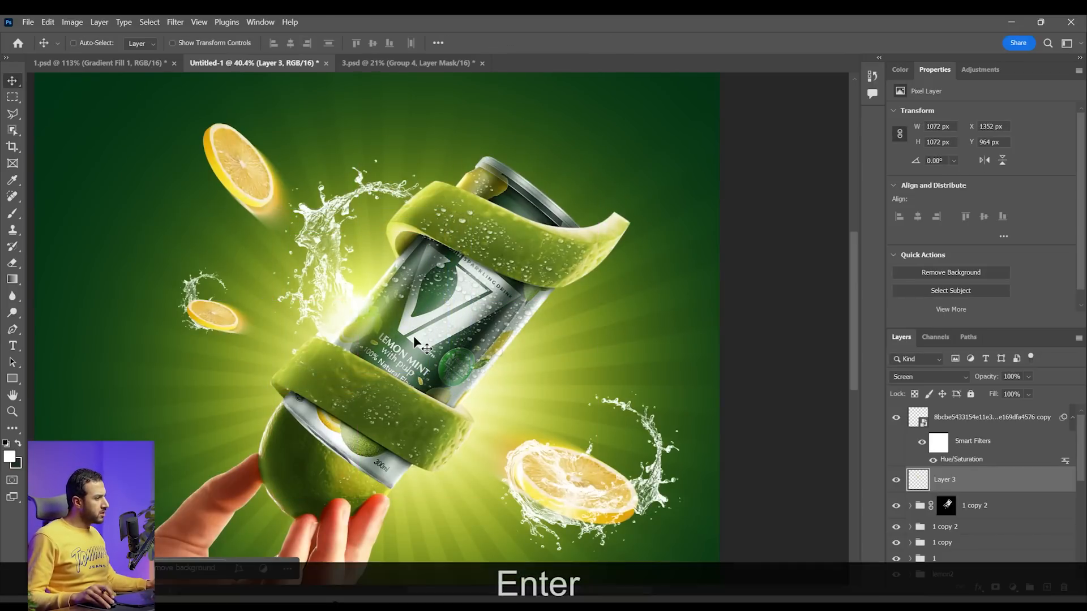
# Duplicate the glow and place the copy over the can's lower right side
pyautogui.moveTo(415, 330); pyautogui.dragTo(520, 424)
pyautogui.scroll(-4, 521, 431)
pyautogui.scroll(5, 521, 431)
pyautogui.scroll(-3, 519, 424)
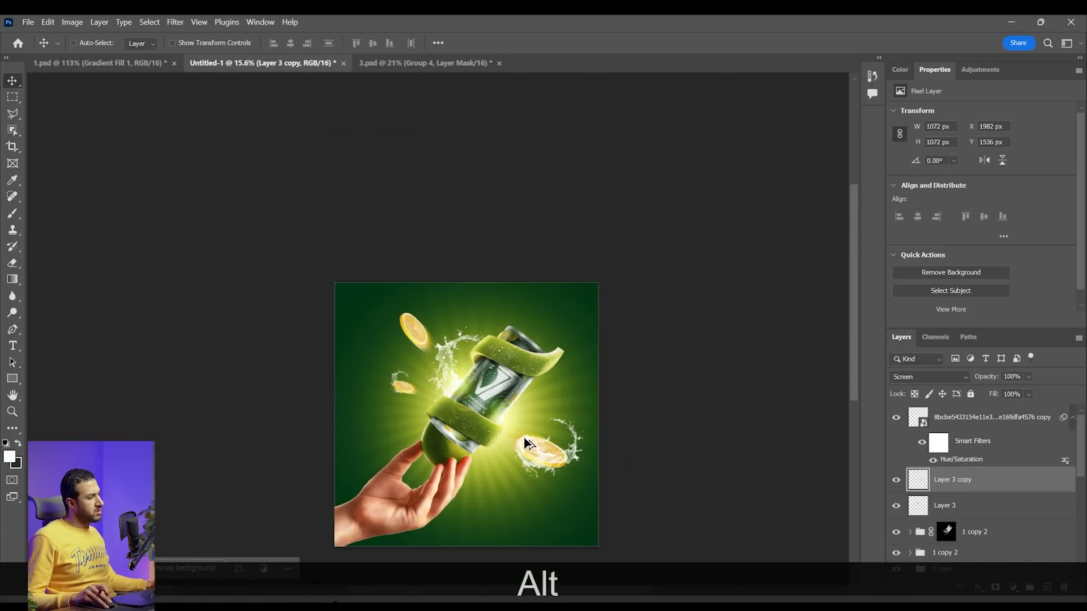
pyautogui.scroll(2, 520, 423)
pyautogui.scroll(2, 516, 416)
# Stretch the glow copy to 68.66% width and 153.36% height, rotate it about 35° and align it along the can's right edge
pyautogui.hotkey('ctrl', 'alt', 't')
pyautogui.moveTo(558, 421); pyautogui.dragTo(510, 422)
pyautogui.moveTo(449, 333); pyautogui.dragTo(444, 234)
pyautogui.moveTo(596, 351); pyautogui.dragTo(589, 446)
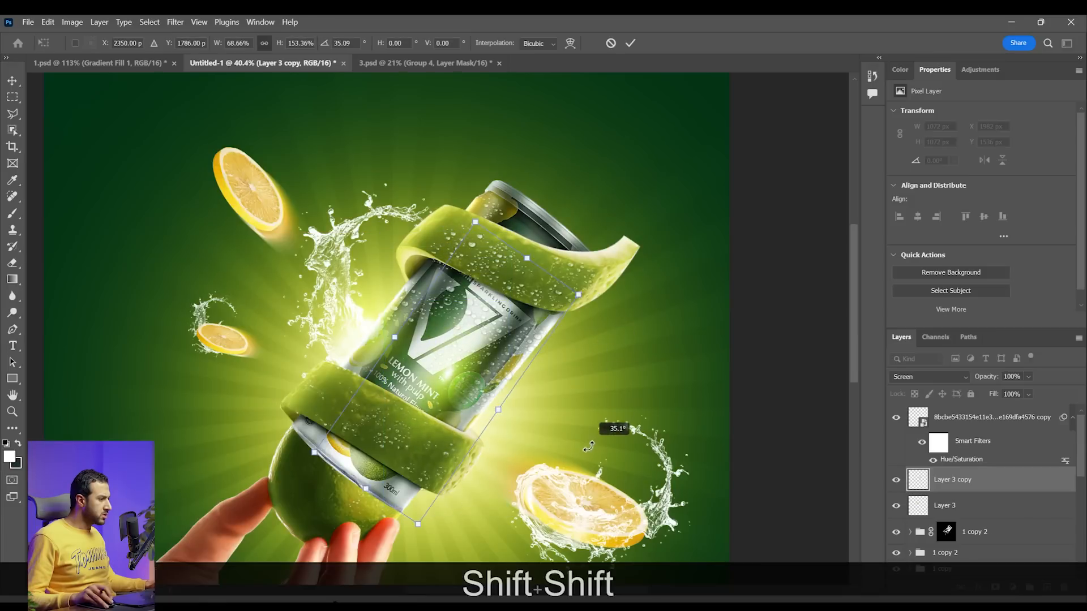
pyautogui.moveTo(462, 356); pyautogui.dragTo(501, 387)
pyautogui.scroll(-3, 510, 393)
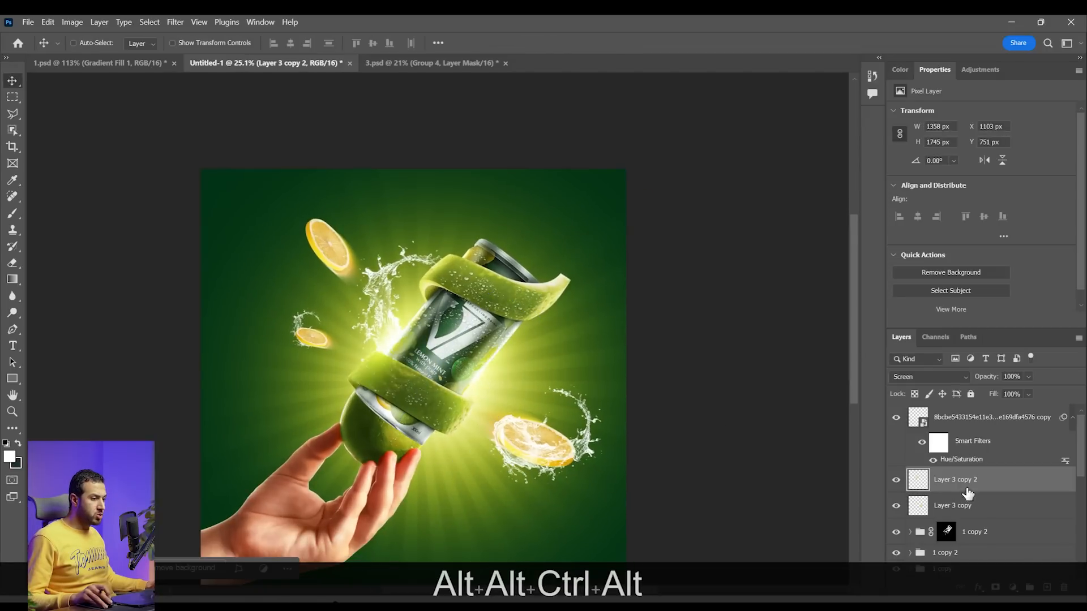
# Select both glow copy layers and lower their opacity to 51%
pyautogui.keyDown('shift'); pyautogui.click(962, 505); pyautogui.keyUp('shift')
pyautogui.click(1028, 376)
pyautogui.moveTo(1053, 391); pyautogui.dragTo(1026, 394)
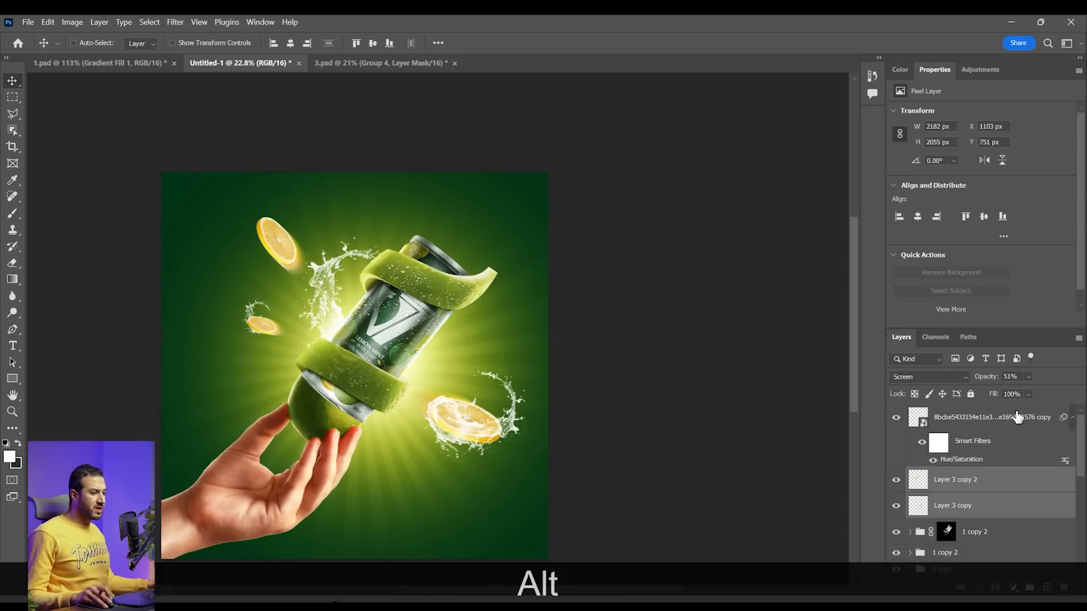
# Add a Curves adjustment above the topmost layer and darken the midtones to input 144, output 84
pyautogui.click(1018, 417)
pyautogui.click(1017, 588)
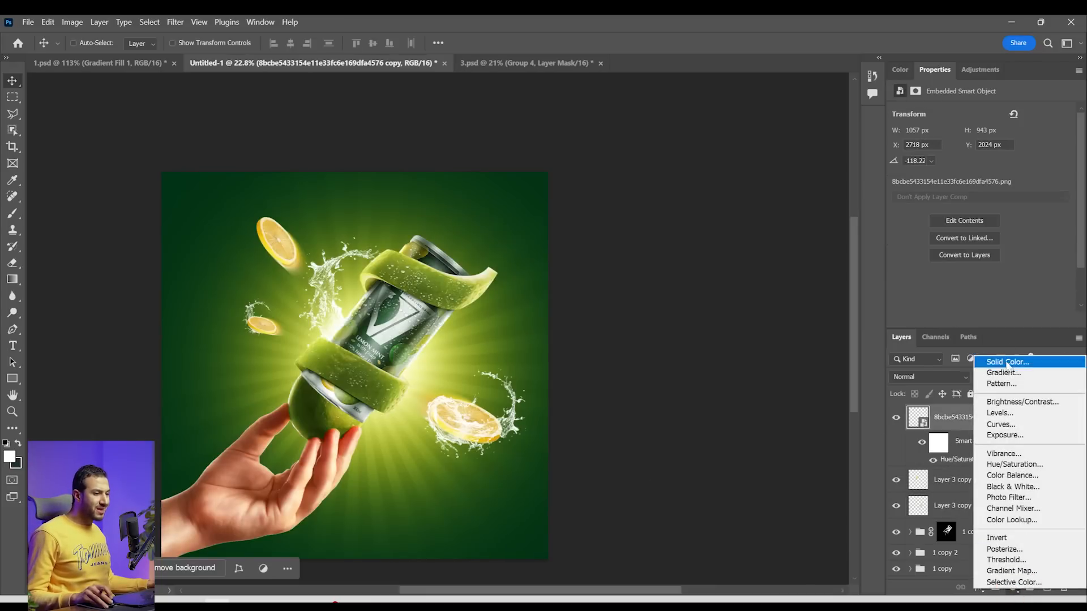
pyautogui.click(1001, 424)
pyautogui.moveTo(976, 220); pyautogui.dragTo(1002, 237)
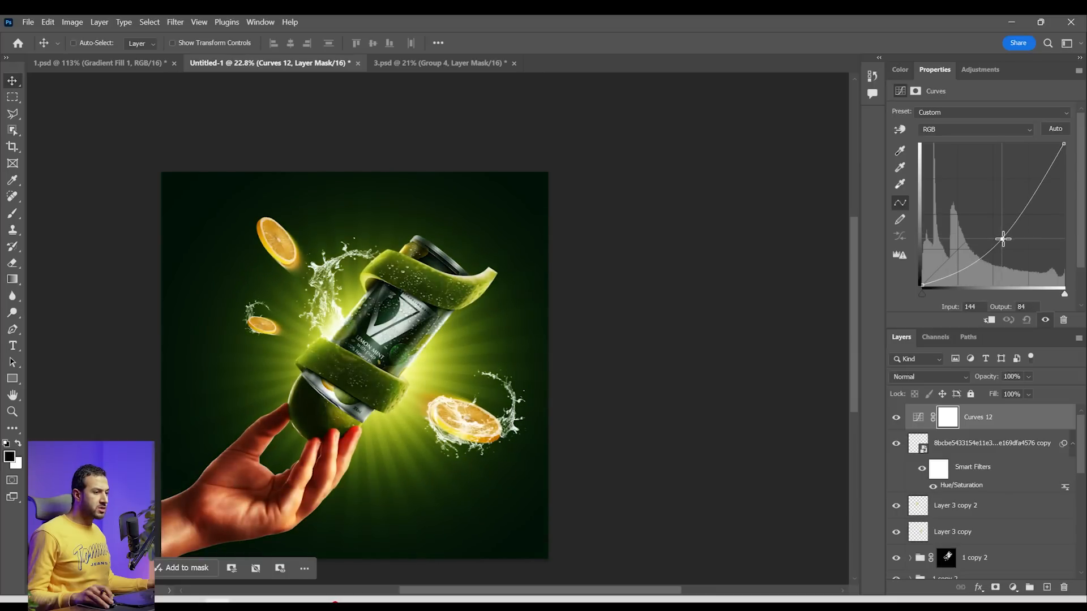
# Invert the Curves mask and paint a dark vignette around the image borders with a soft 2520 px brush at 38% flow
pyautogui.click(951, 421)
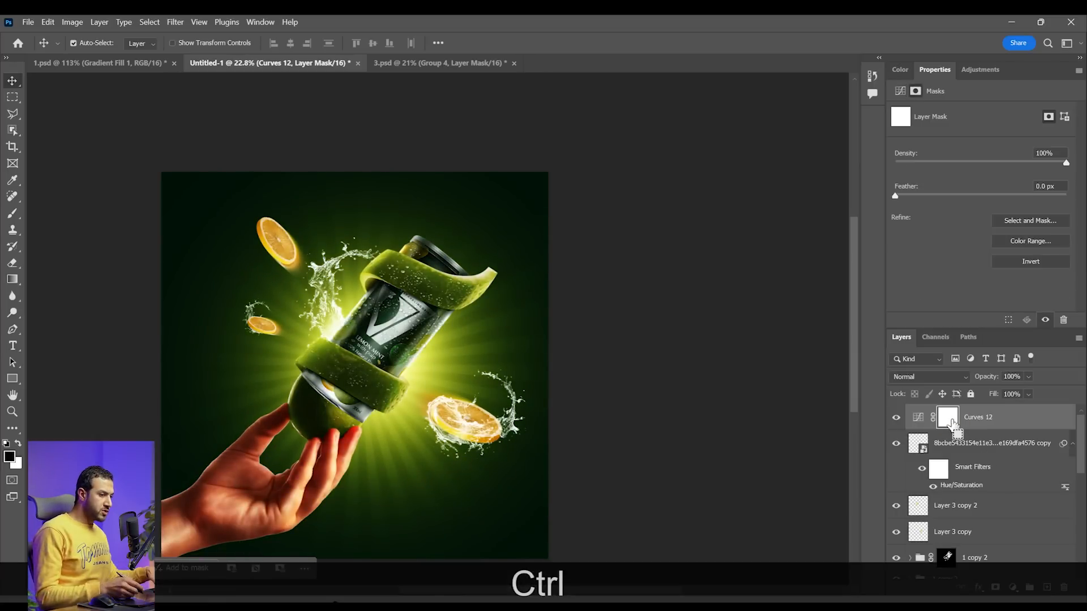
pyautogui.hotkey('ctrl', 'i')
pyautogui.press('b')
pyautogui.rightClick(498, 376)
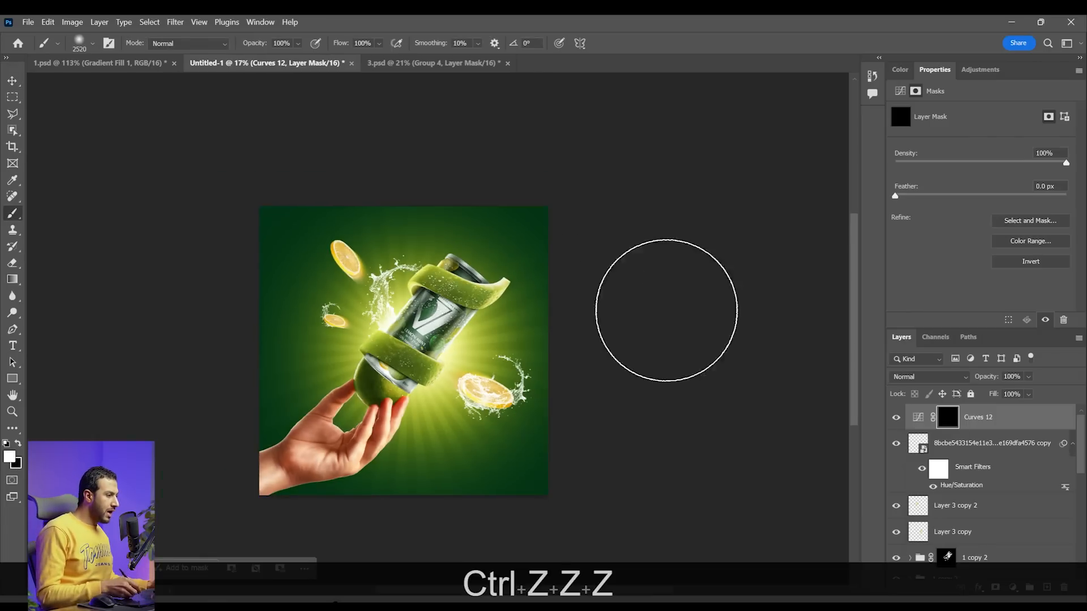
pyautogui.click(364, 58)
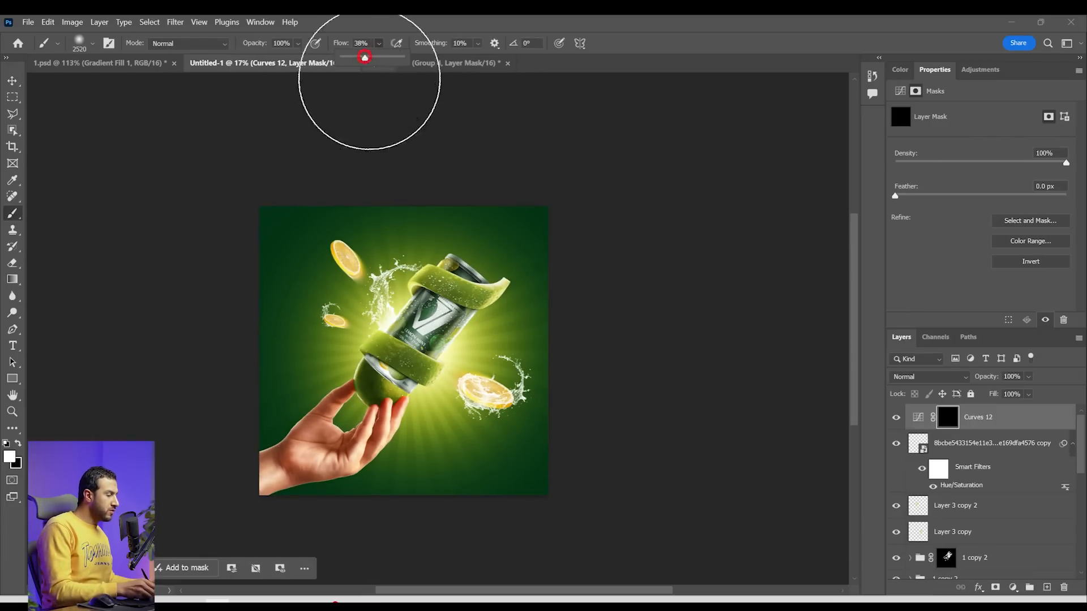
pyautogui.moveTo(595, 320)
pyautogui.mouseDown()
pyautogui.moveTo(580, 410)
pyautogui.moveTo(485, 504)
pyautogui.mouseUp()
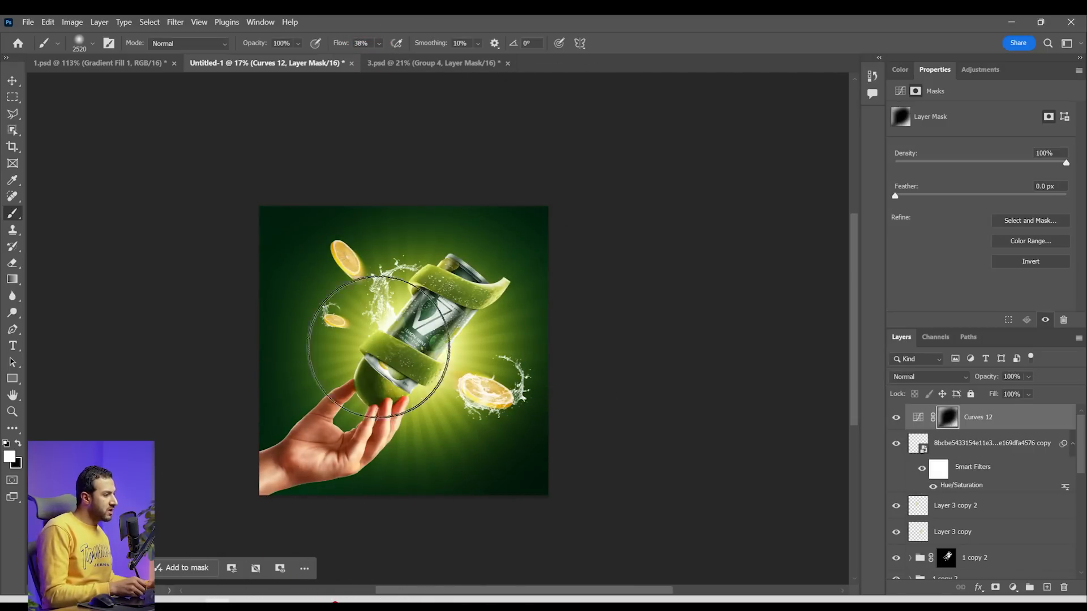
pyautogui.press('x')
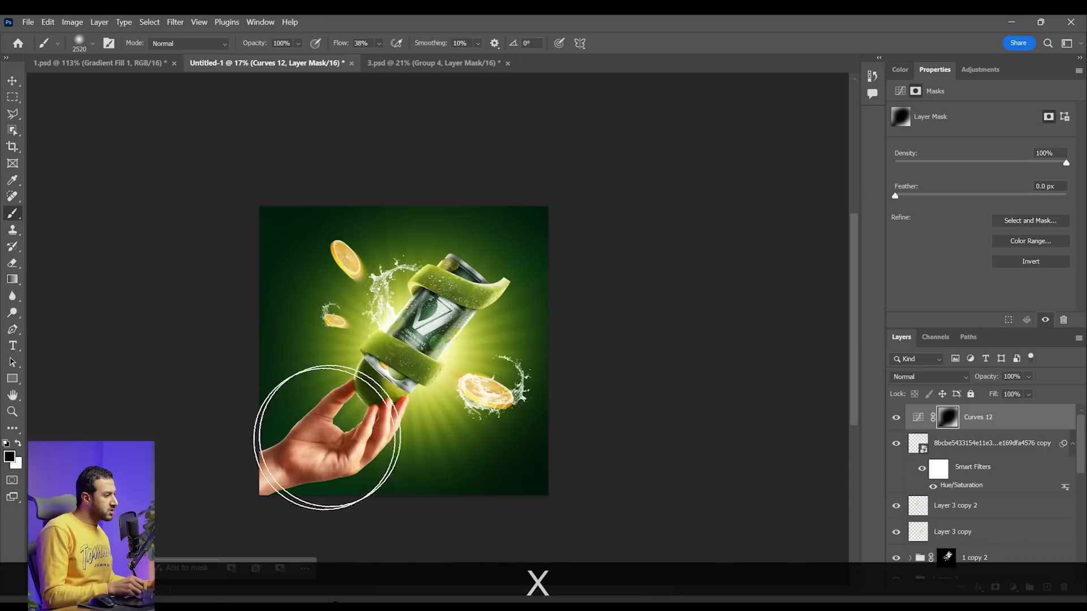
pyautogui.moveTo(329, 273); pyautogui.dragTo(337, 252)
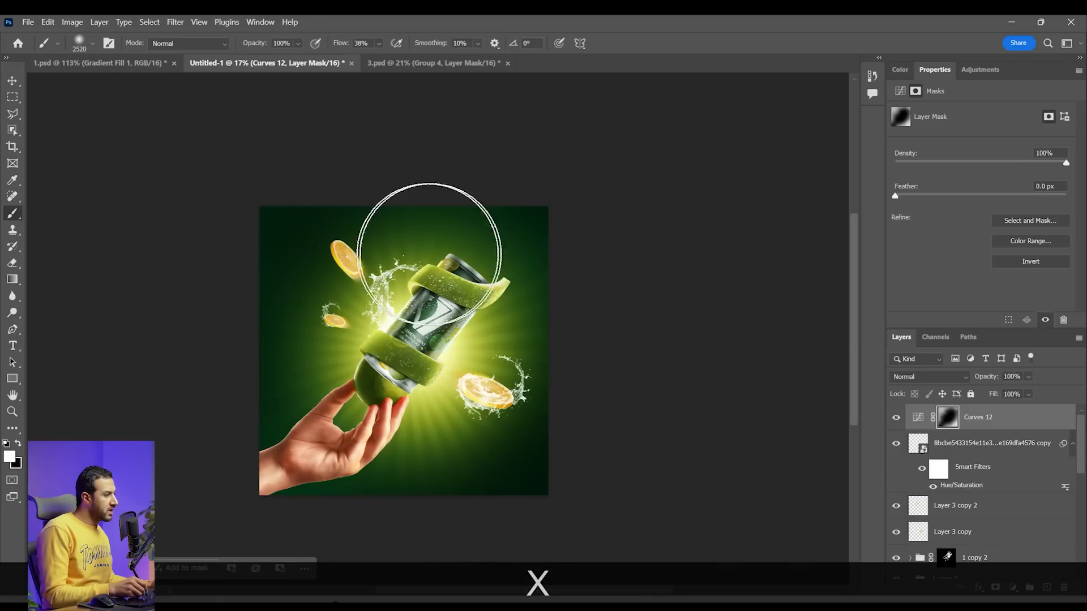
# Lower the vignette Curves layer's opacity to 49%
pyautogui.press('z')
pyautogui.moveTo(456, 344)
pyautogui.mouseDown()
pyautogui.moveTo(417, 337)
pyautogui.moveTo(448, 345)
pyautogui.mouseUp()
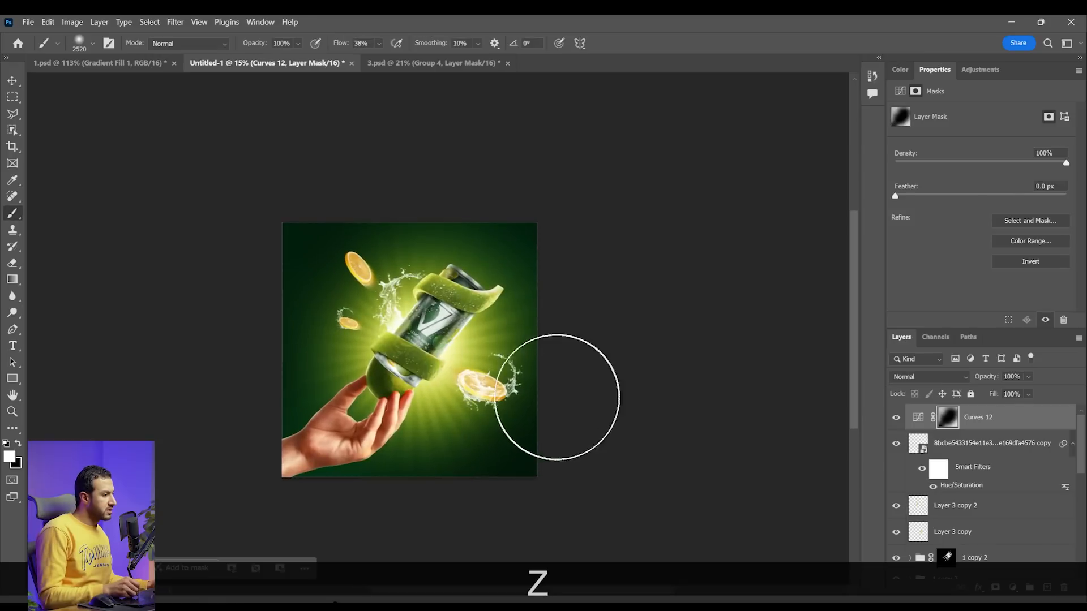
pyautogui.click(1028, 378)
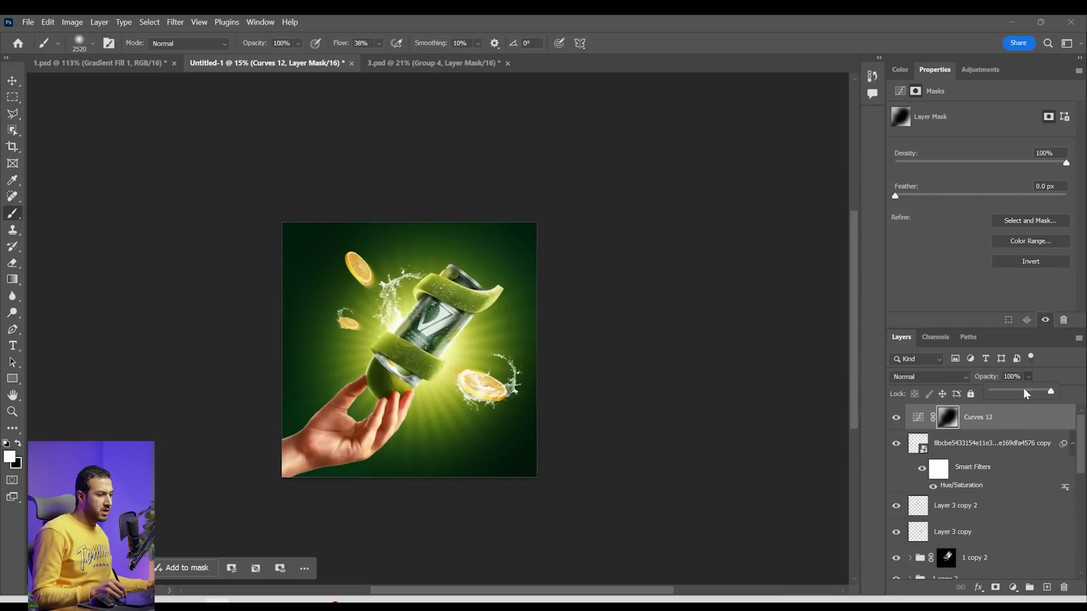
pyautogui.click(1021, 390)
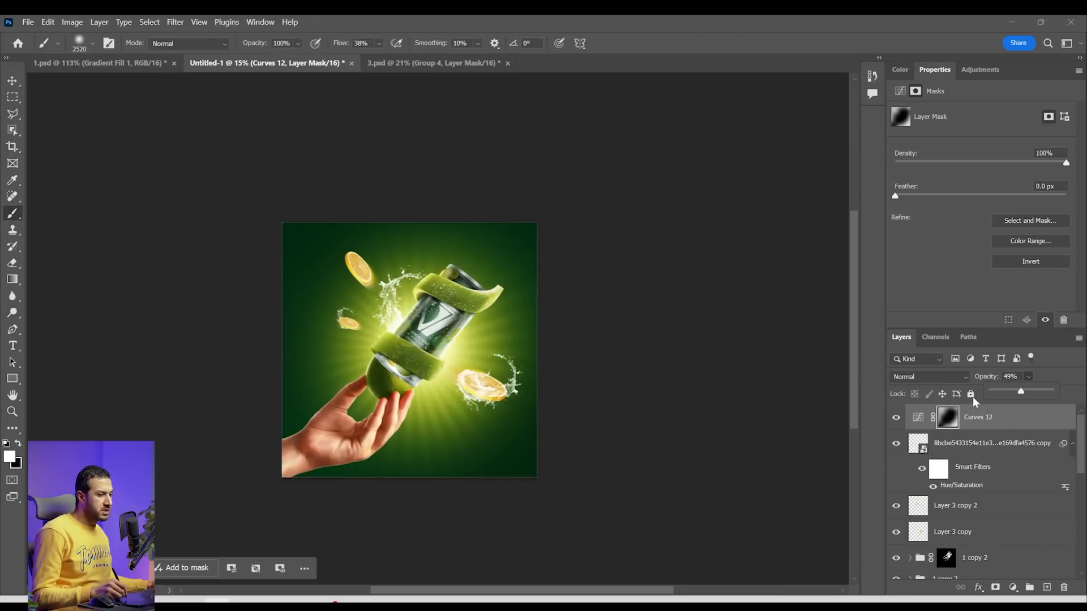